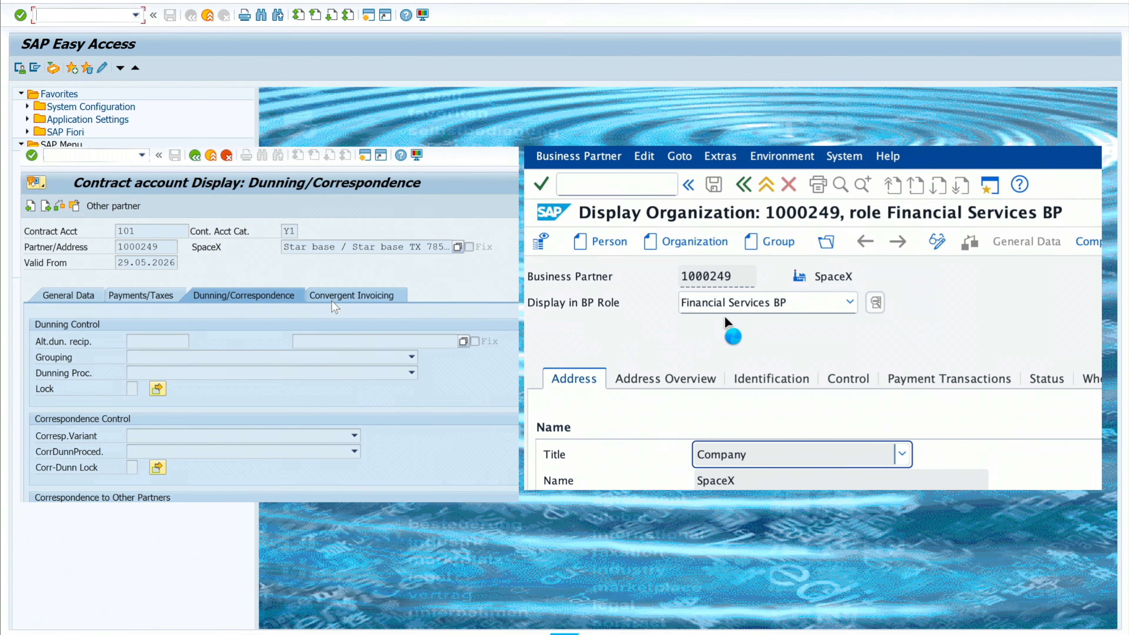
Step: Open transaction FPE1 for posting a document and choose document type YA (General Document)
{"action": "type", "text": "/nfpe1"}
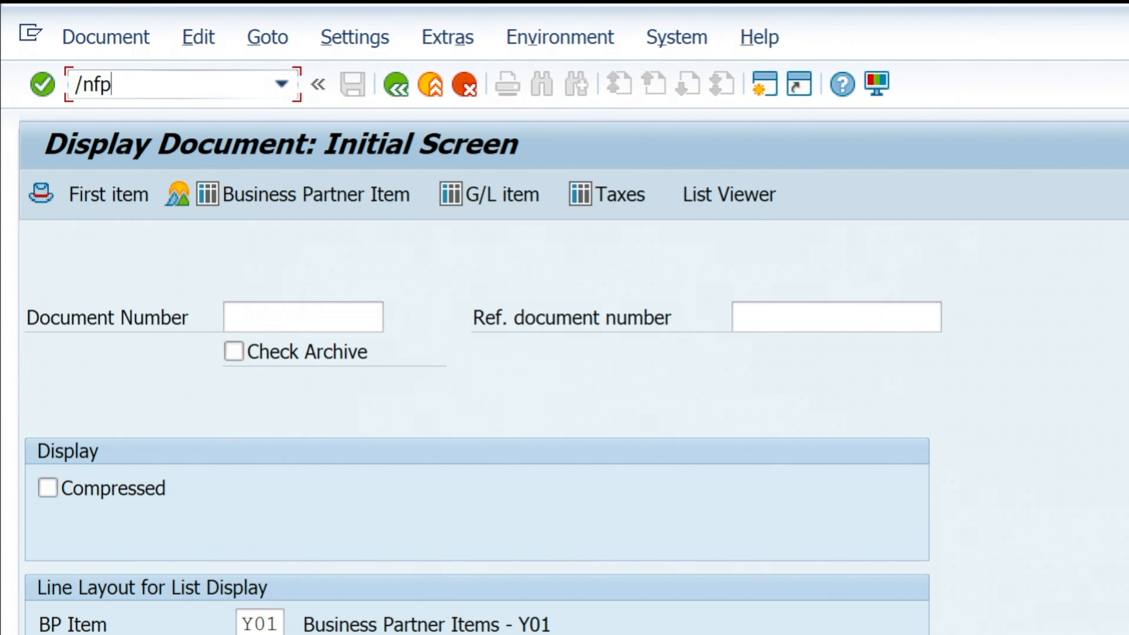
{"action": "key", "text": "Return"}
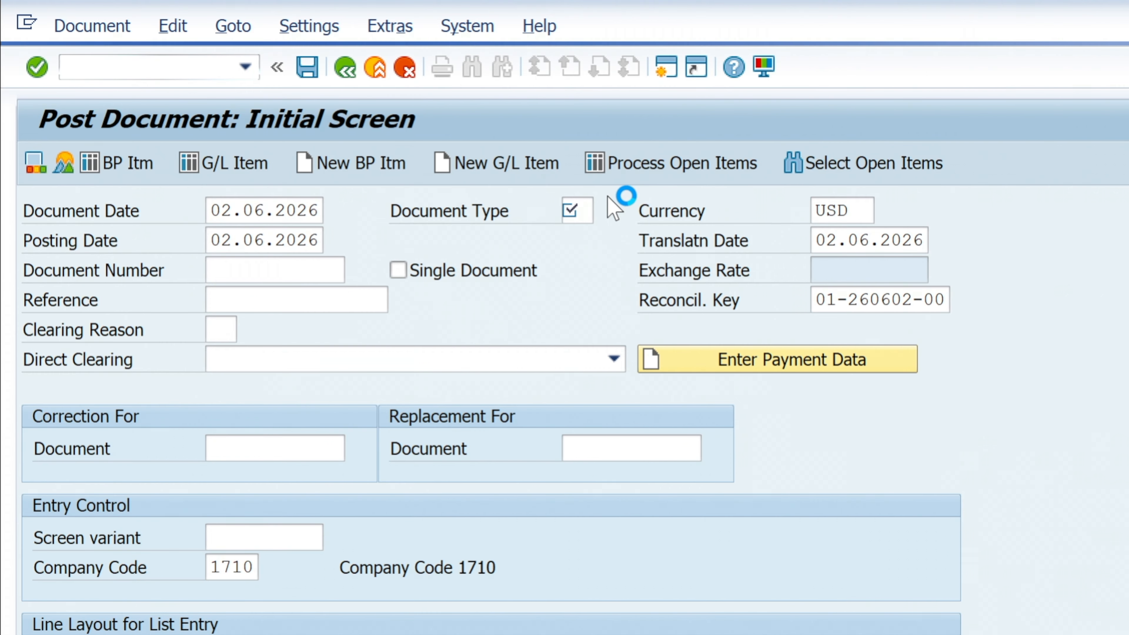
{"action": "key", "text": "F4"}
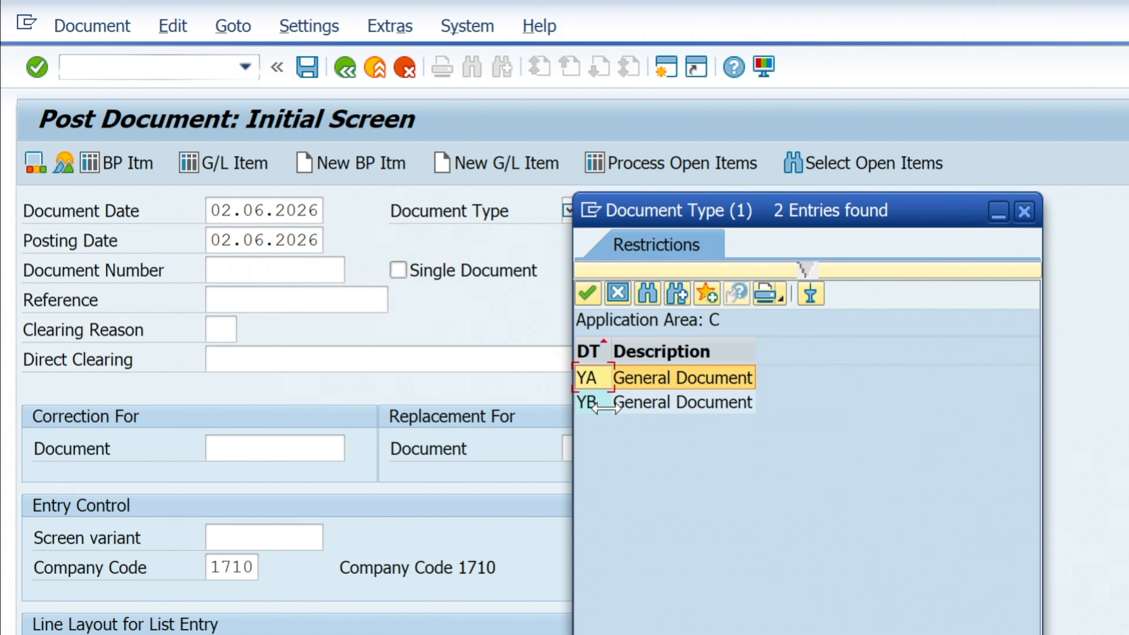
{"action": "double_click", "coordinate": [620, 378]}
{"action": "key", "text": "Return"}
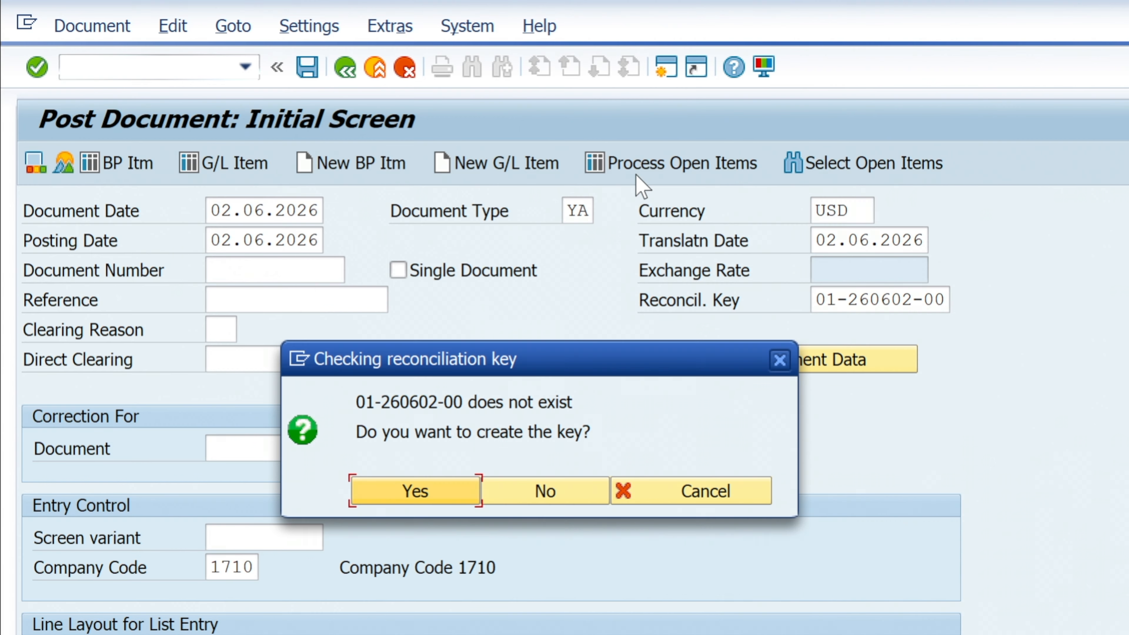
{"action": "left_click", "coordinate": [409, 491]}
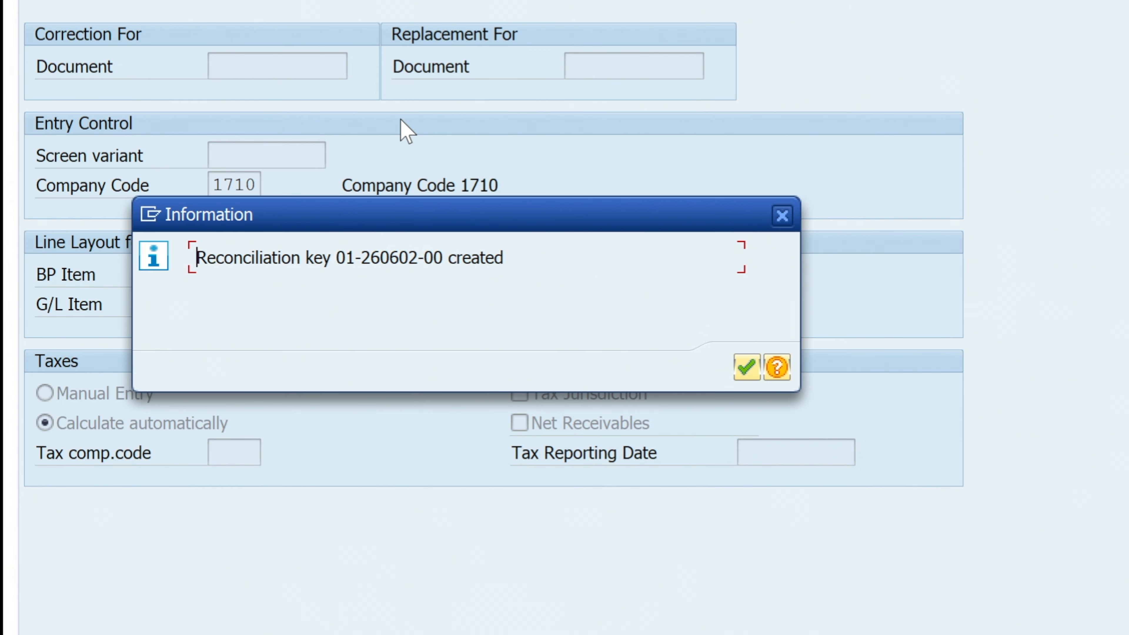
{"action": "key", "text": "Return"}
{"action": "key", "text": "Return"}
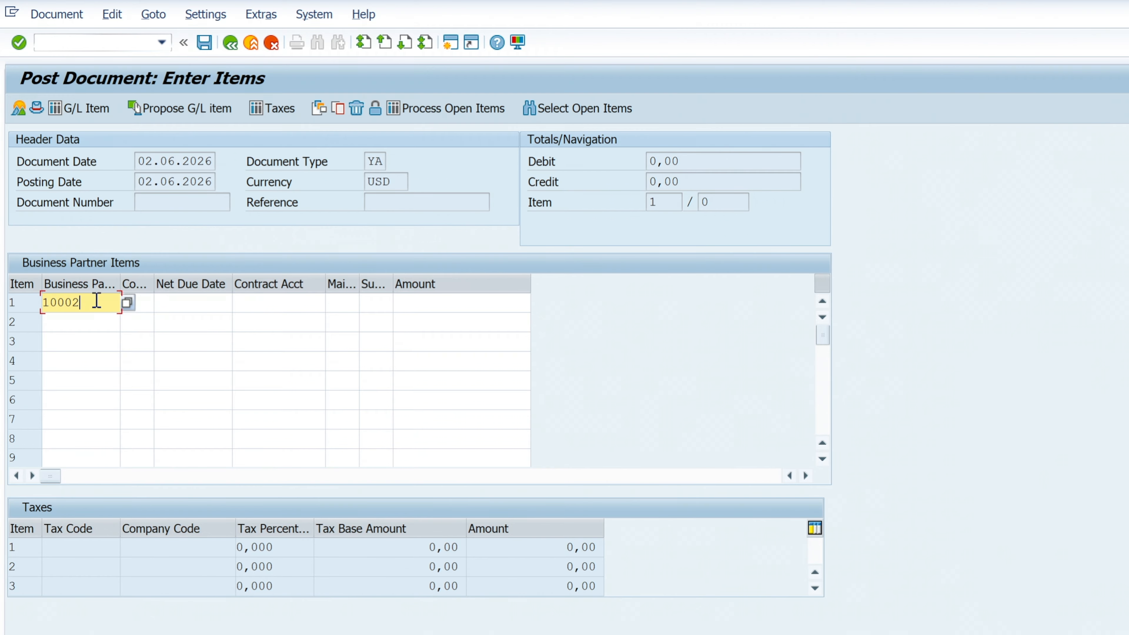
Step: Fill in the first business partner item with SpaceX's business partner number, the contract account and an amount of 2000
{"action": "key", "text": "Return"}
{"action": "left_click", "coordinate": [423, 306]}
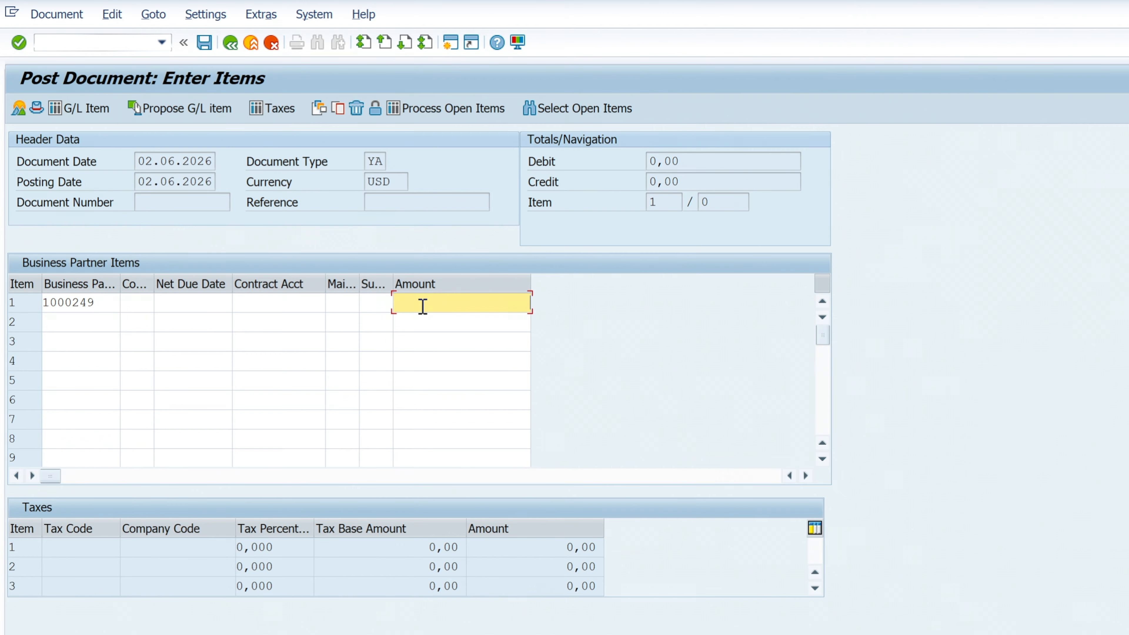
{"action": "type", "text": "2000"}
{"action": "key", "text": "Return"}
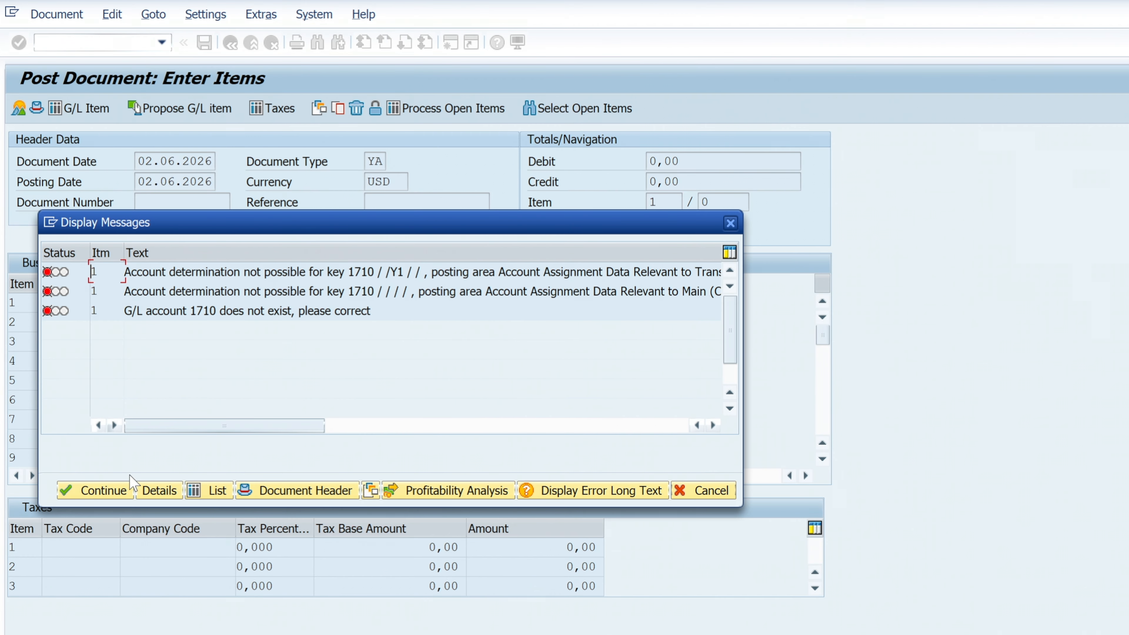
{"action": "left_click", "coordinate": [103, 491]}
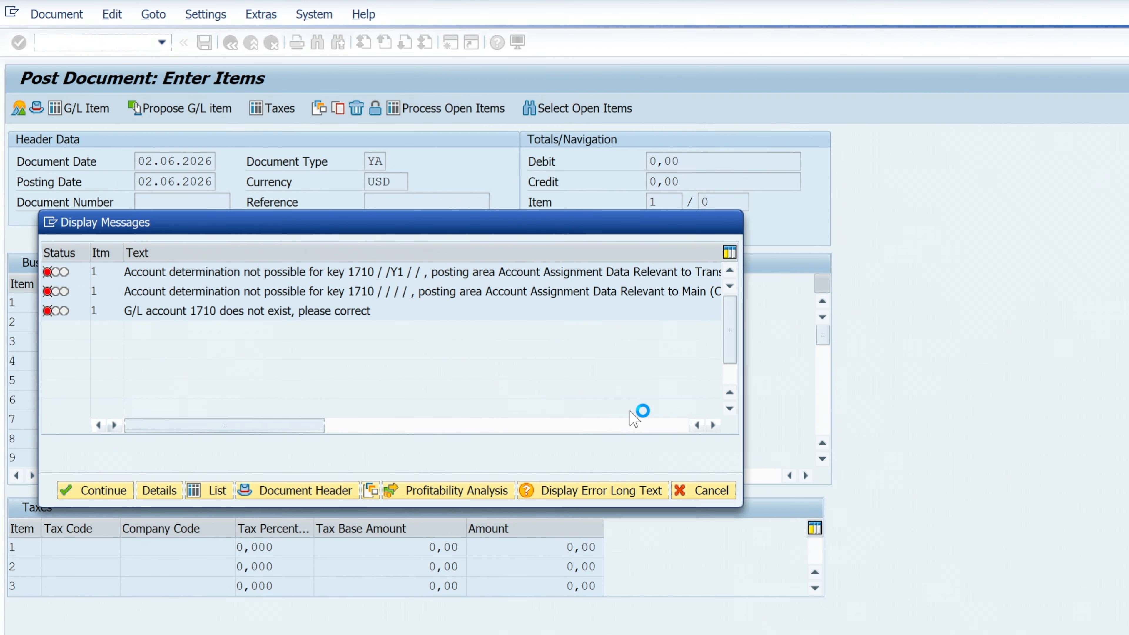
{"action": "left_click", "coordinate": [274, 307]}
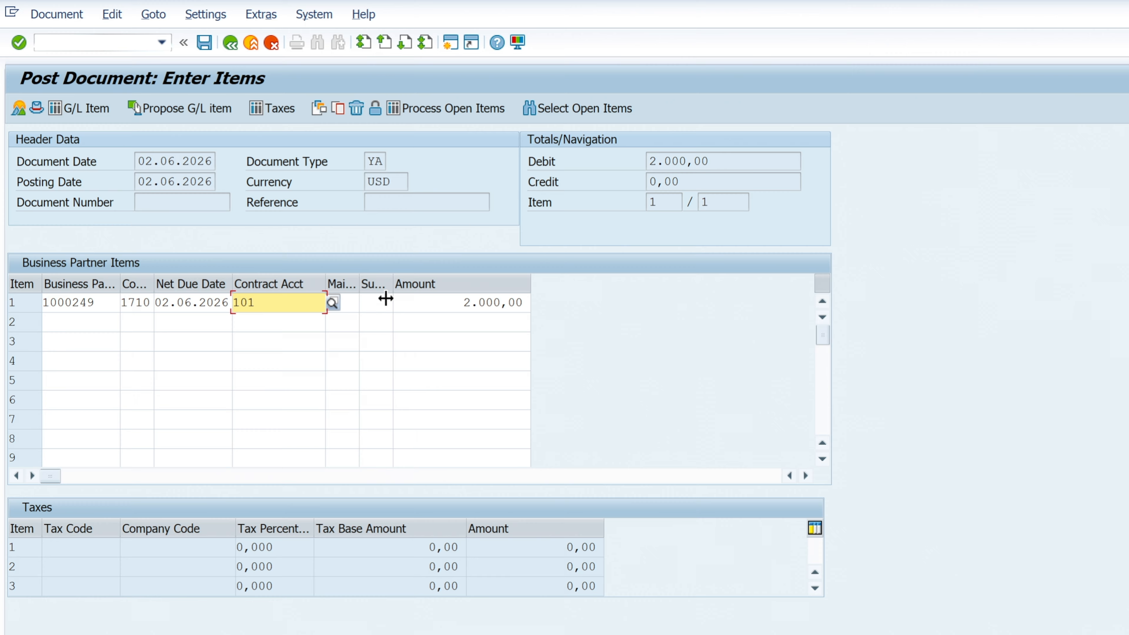
Step: Set the first item's main transaction to 0500 (SD Documents)
{"action": "left_click", "coordinate": [353, 302]}
{"action": "left_click", "coordinate": [366, 303]}
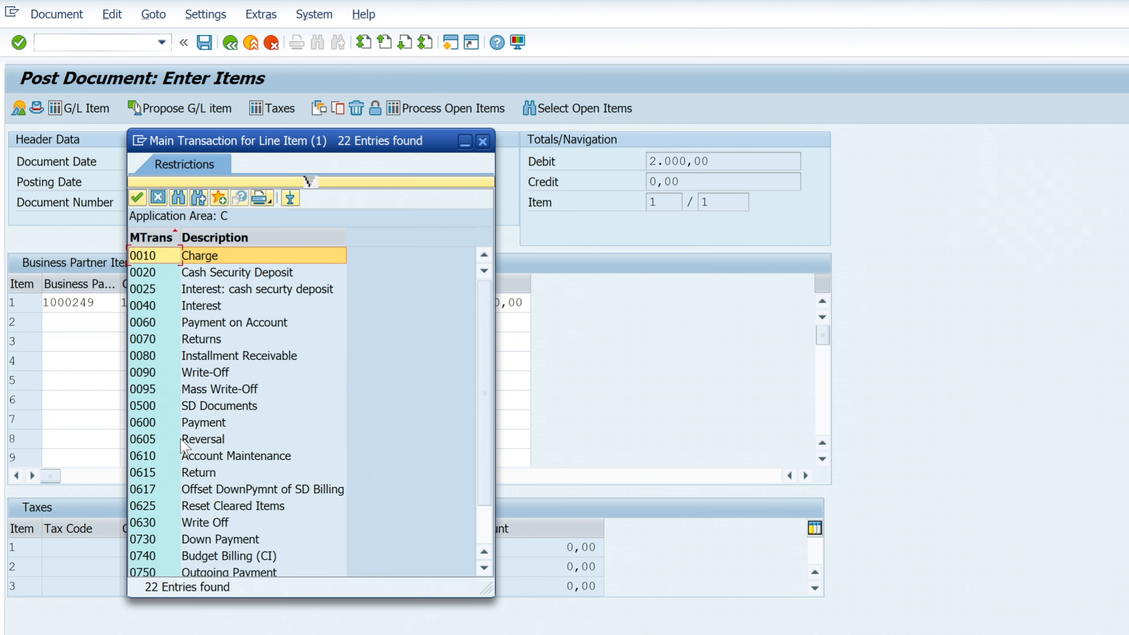
{"action": "left_click", "coordinate": [196, 473]}
{"action": "left_click", "coordinate": [211, 406]}
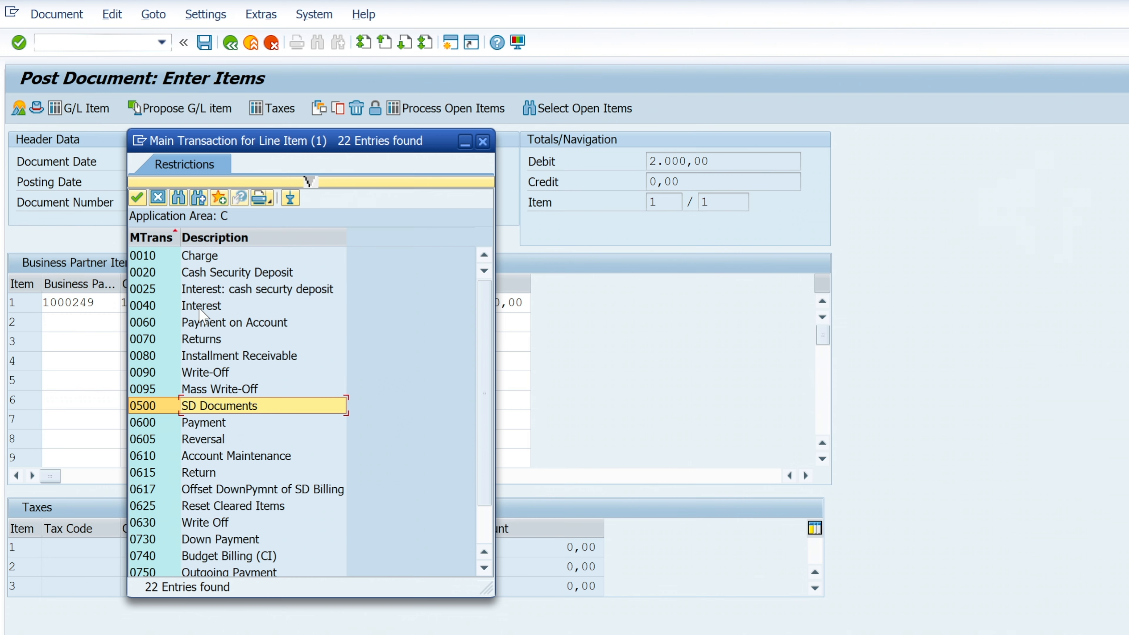
{"action": "double_click", "coordinate": [206, 411]}
Step: Try subtransaction 0021 (SD Invoice) for the first item
{"action": "left_click", "coordinate": [378, 306]}
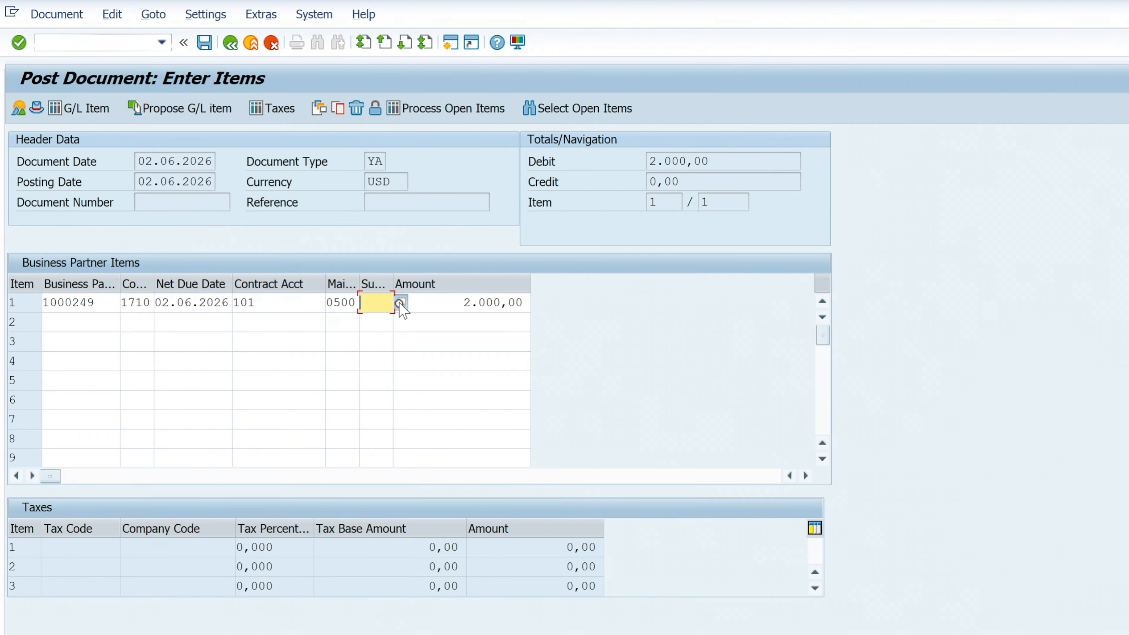
{"action": "left_click", "coordinate": [400, 305]}
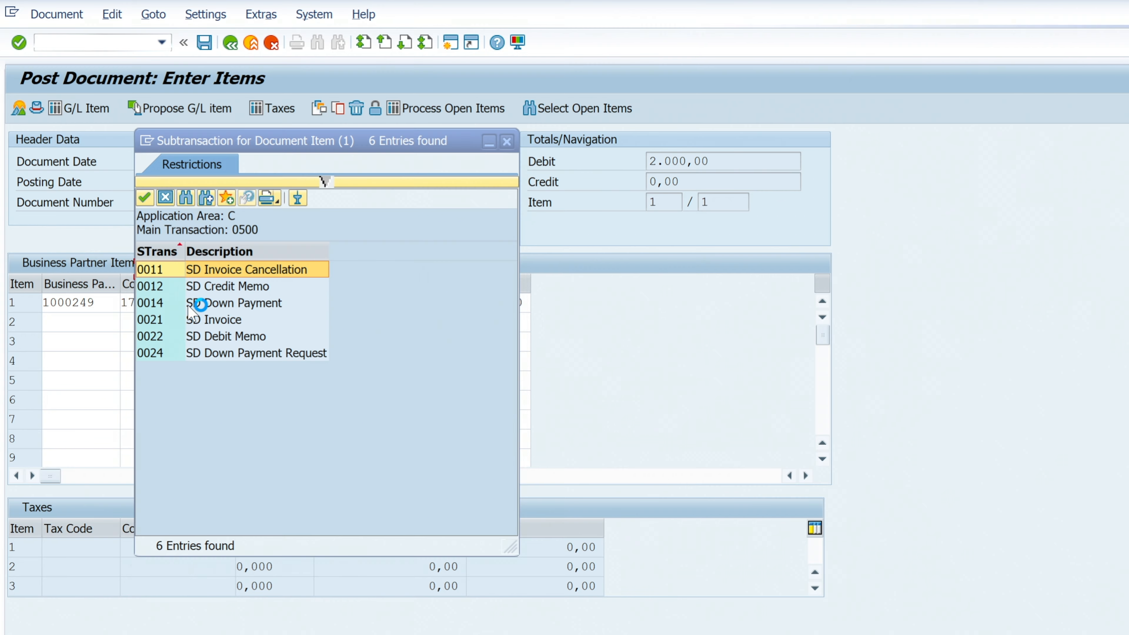
{"action": "left_click", "coordinate": [231, 320]}
{"action": "double_click", "coordinate": [233, 322]}
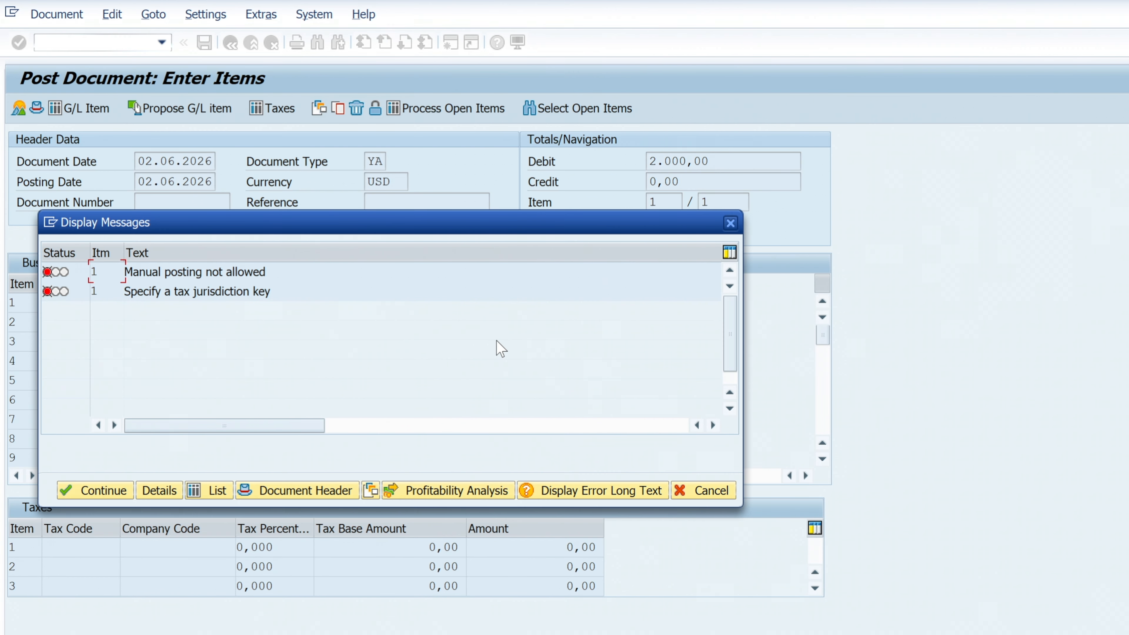
{"action": "left_click", "coordinate": [87, 491]}
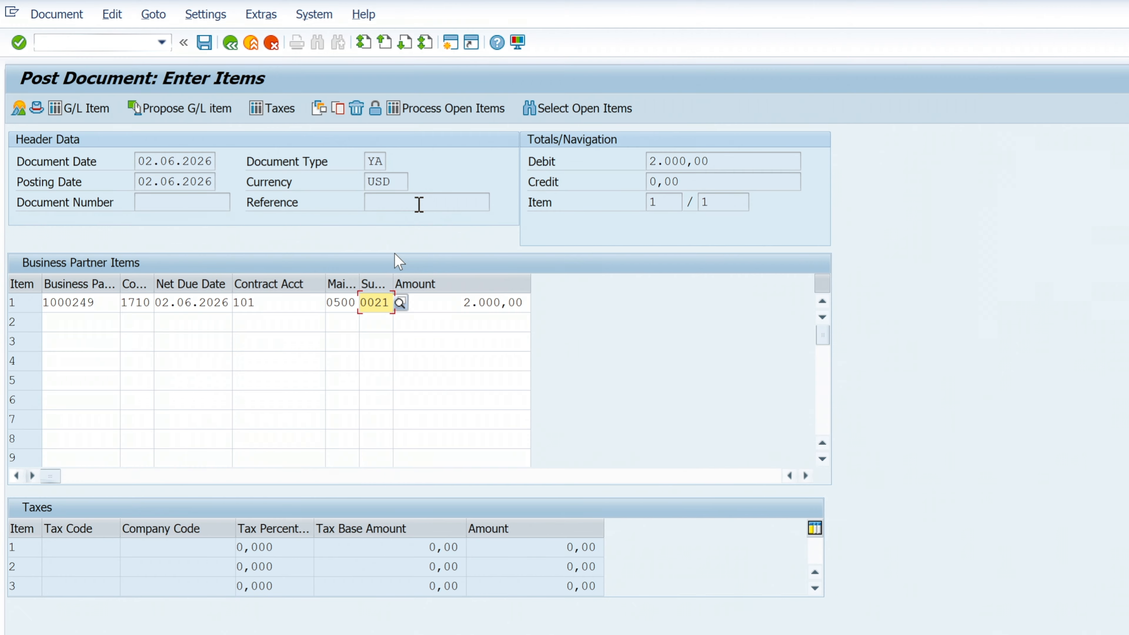
Step: Change the first item's main transaction to 0010 (Charge)
{"action": "left_click", "coordinate": [348, 303]}
{"action": "key", "text": "Return"}
{"action": "key", "text": "super+period"}
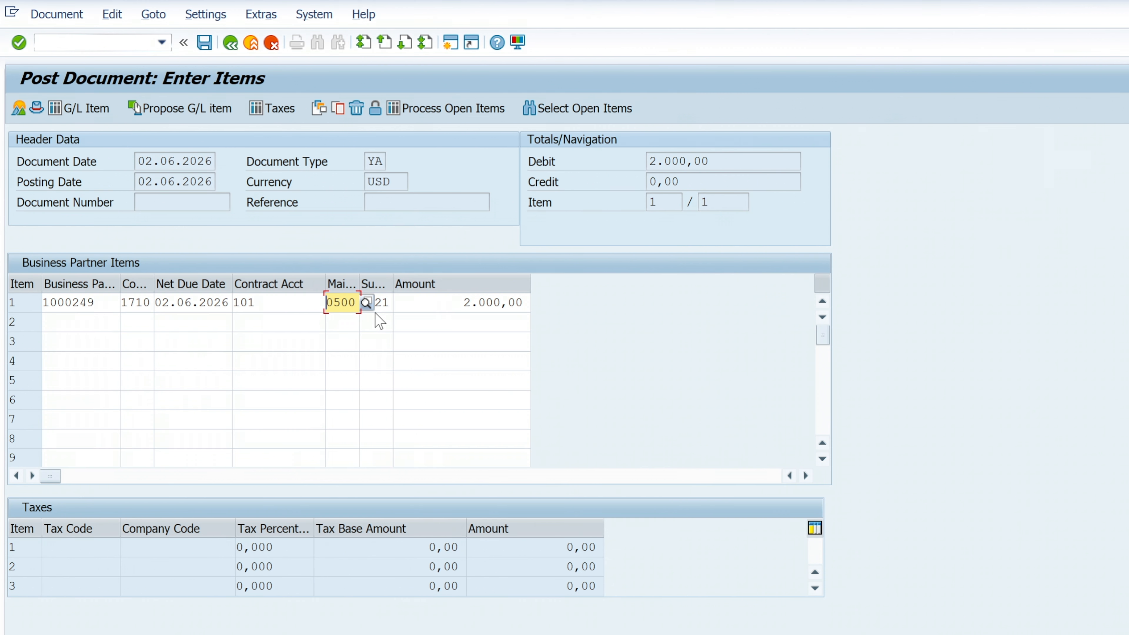
{"action": "left_click", "coordinate": [349, 322]}
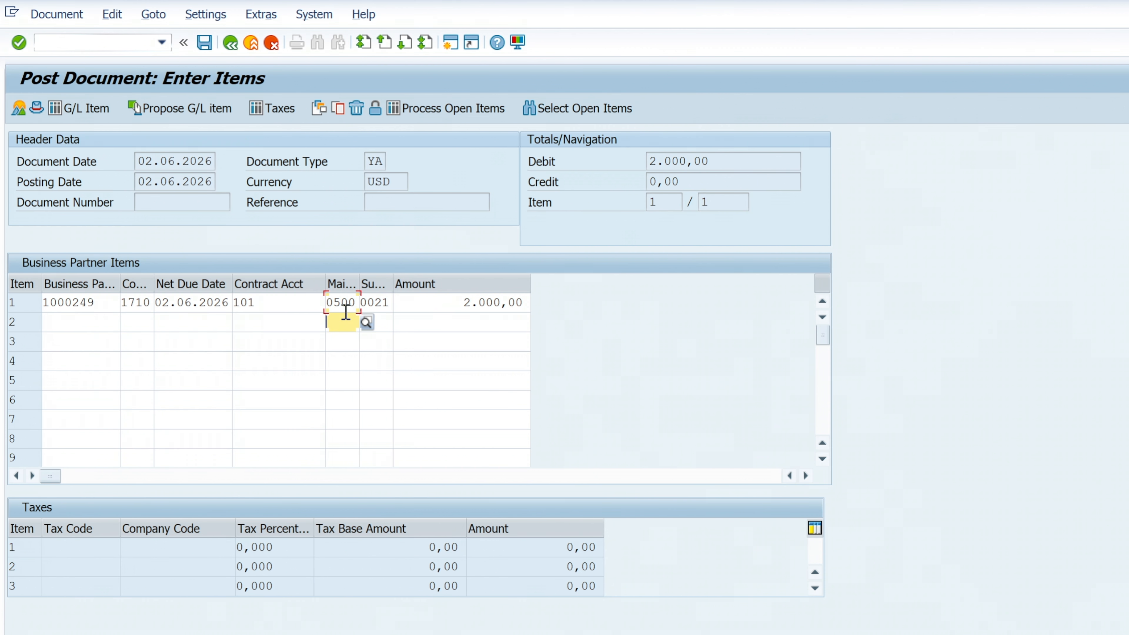
{"action": "left_click", "coordinate": [351, 303]}
{"action": "key", "text": "F4"}
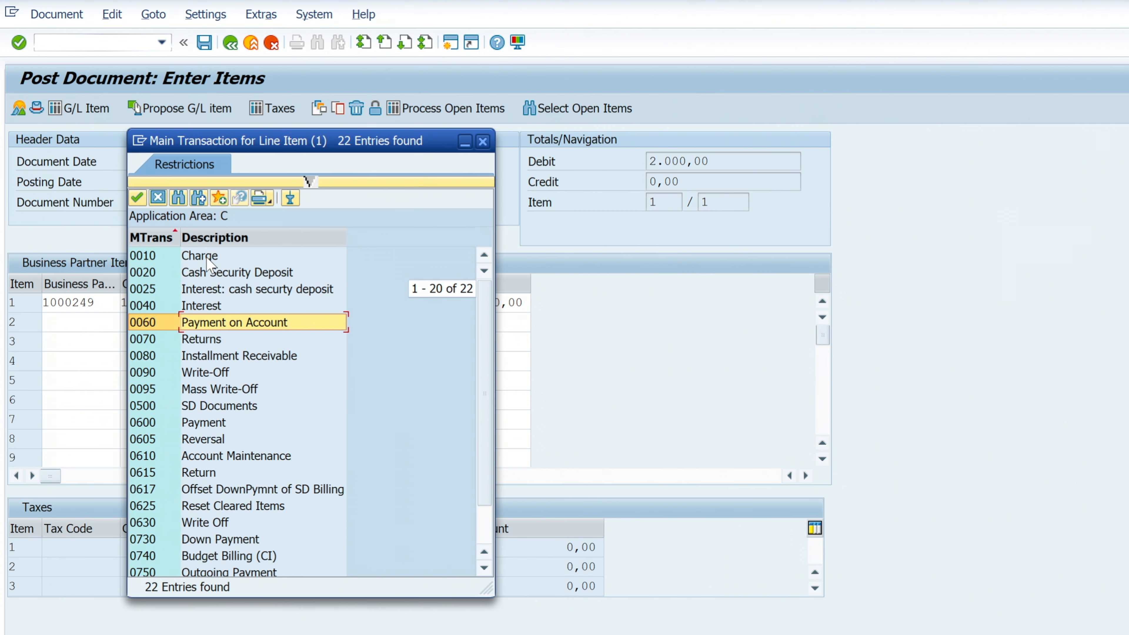
{"action": "double_click", "coordinate": [212, 256]}
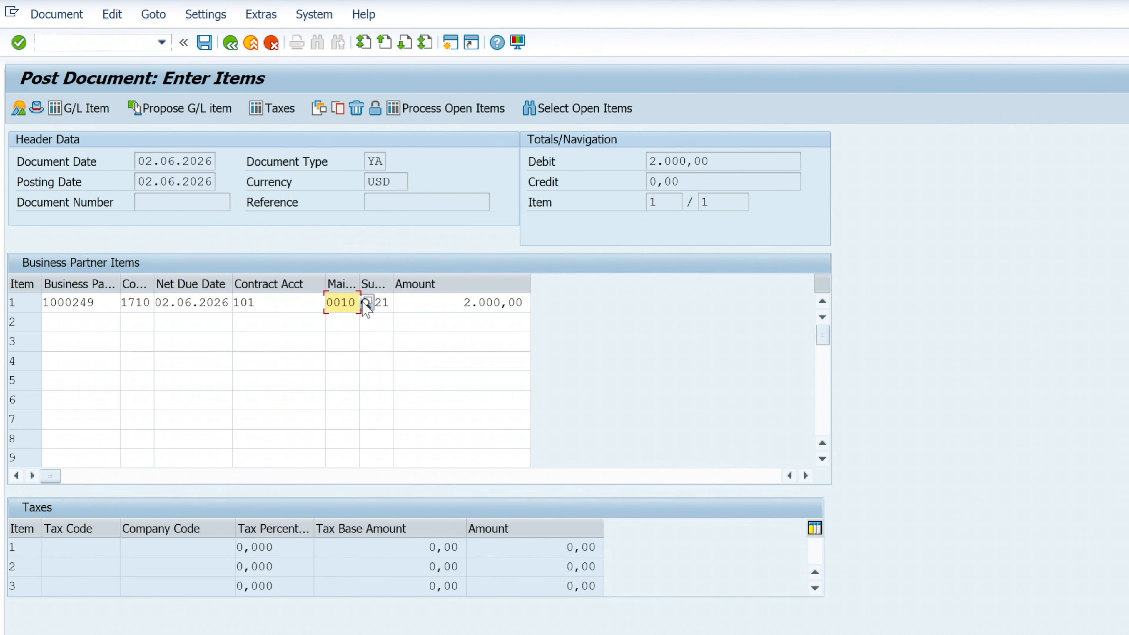
Step: Clear the first item's subtransaction and browse the subtransactions offered for main transaction 0010 without choosing one
{"action": "left_click", "coordinate": [365, 306]}
{"action": "key", "text": "ctrl+super+space"}
{"action": "left_click", "coordinate": [462, 308]}
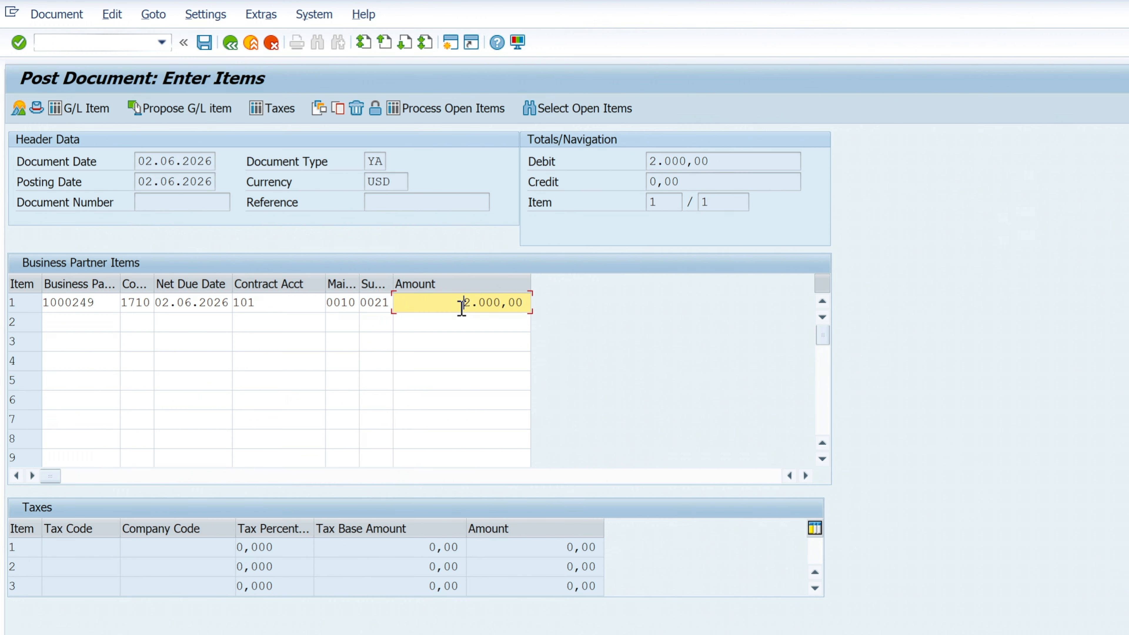
{"action": "left_click", "coordinate": [365, 304]}
{"action": "key", "text": "Delete"}
{"action": "key", "text": "Delete"}
{"action": "key", "text": "Delete"}
{"action": "key", "text": "Delete"}
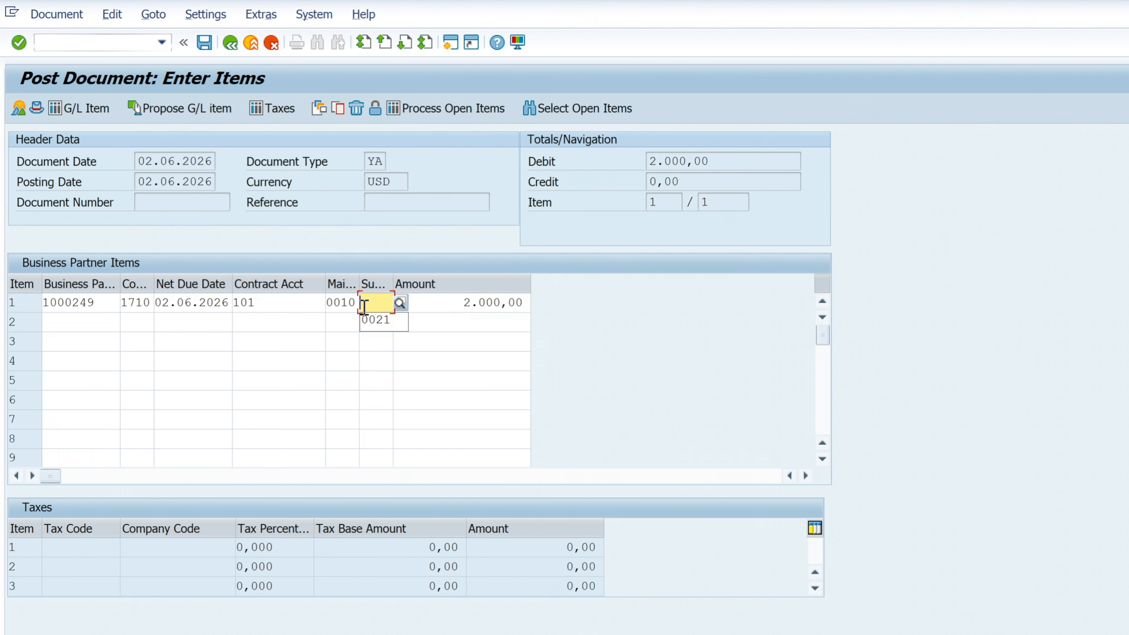
{"action": "key", "text": "F4"}
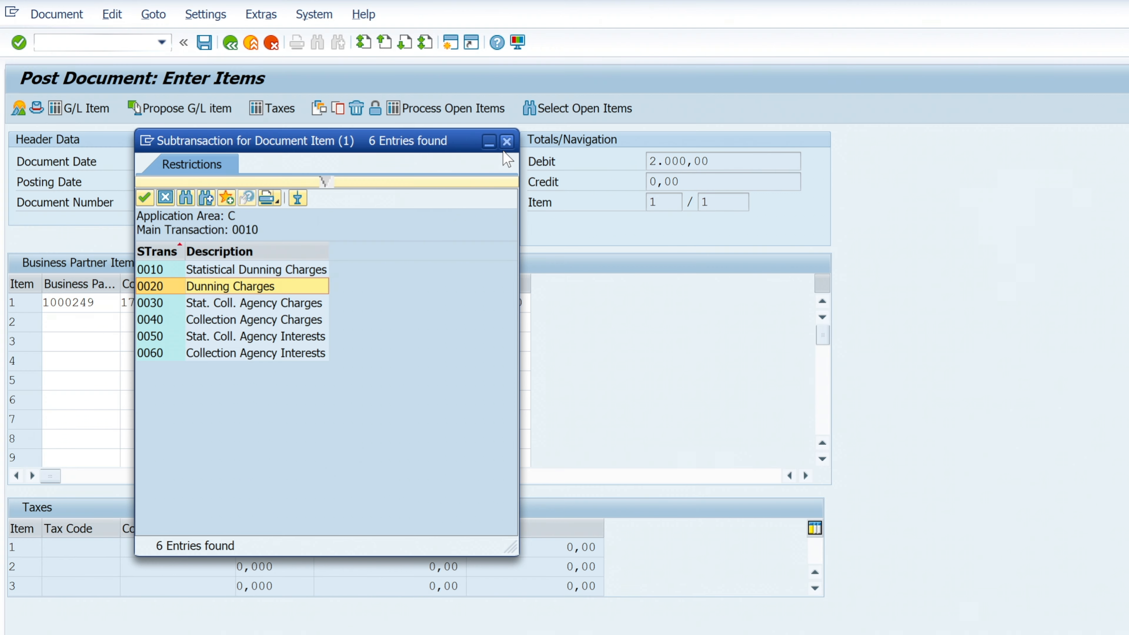
{"action": "left_click", "coordinate": [507, 141]}
Step: Replace the first item's main transaction with 0740 (Budget Billing (CI))
{"action": "left_click", "coordinate": [344, 304]}
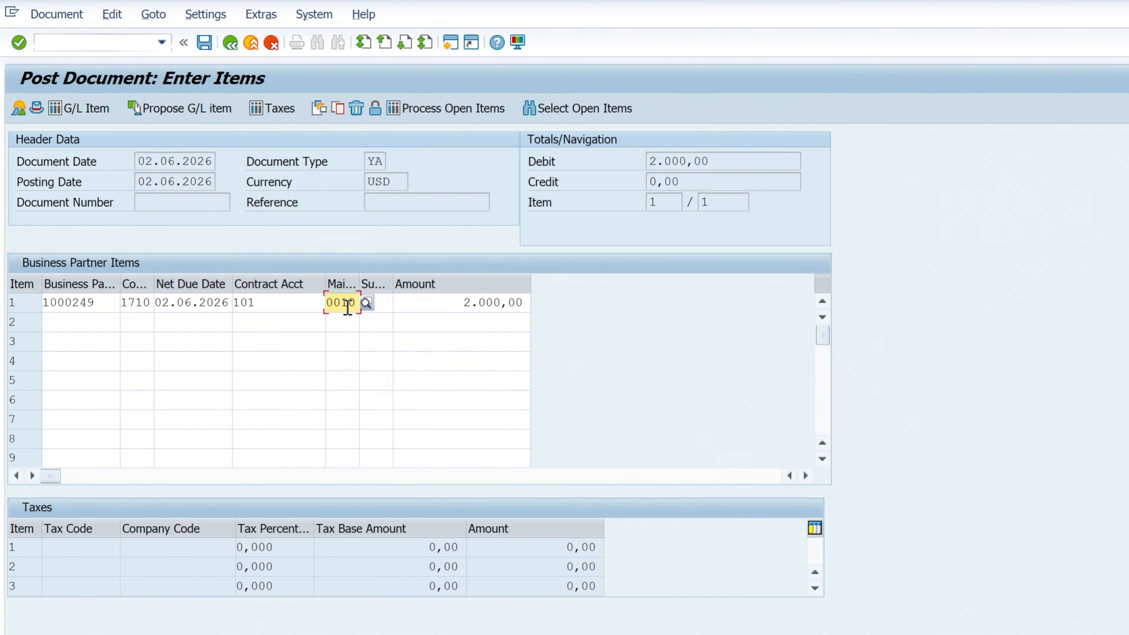
{"action": "double_click", "coordinate": [348, 304]}
{"action": "key", "text": "Delete"}
{"action": "key", "text": "Return"}
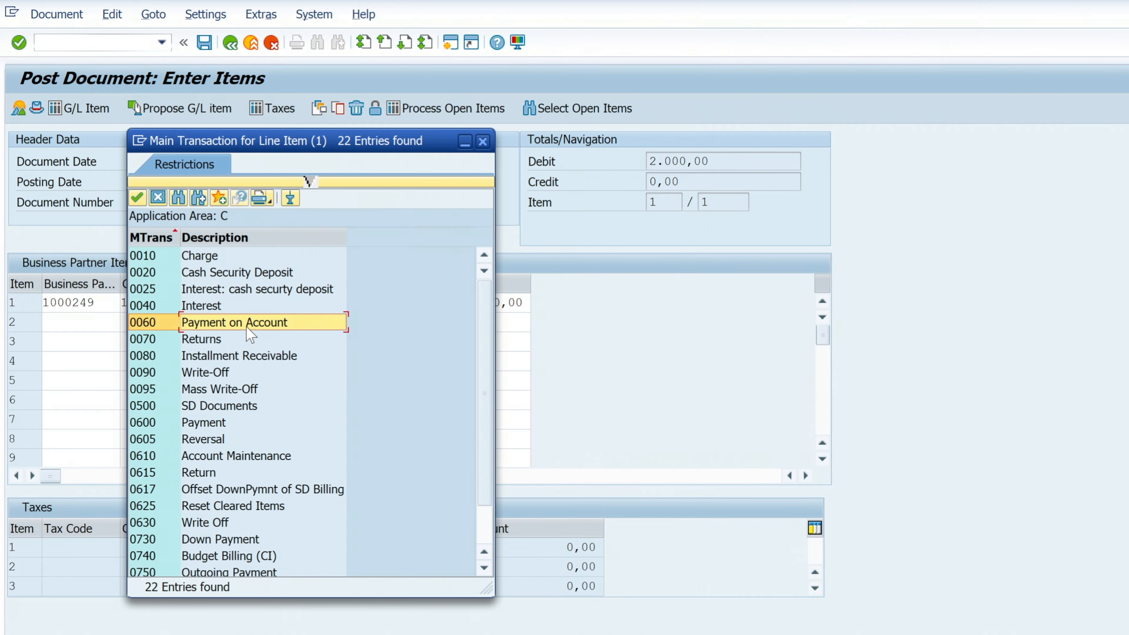
{"action": "scroll", "coordinate": [262, 372], "scroll_direction": "down", "scroll_amount": 1}
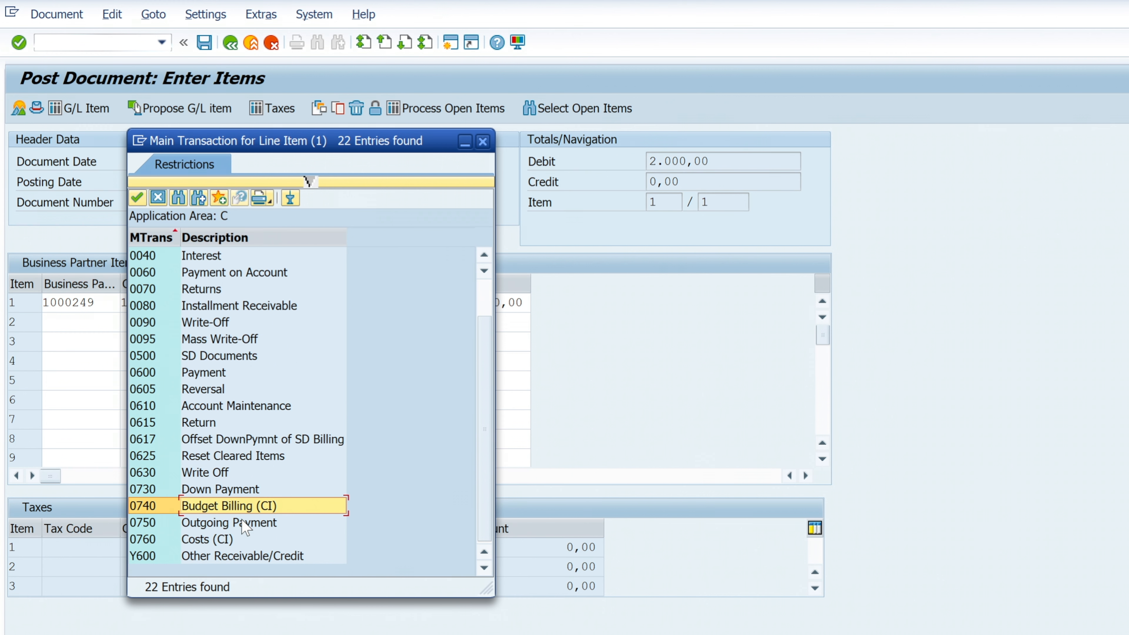
{"action": "double_click", "coordinate": [226, 507]}
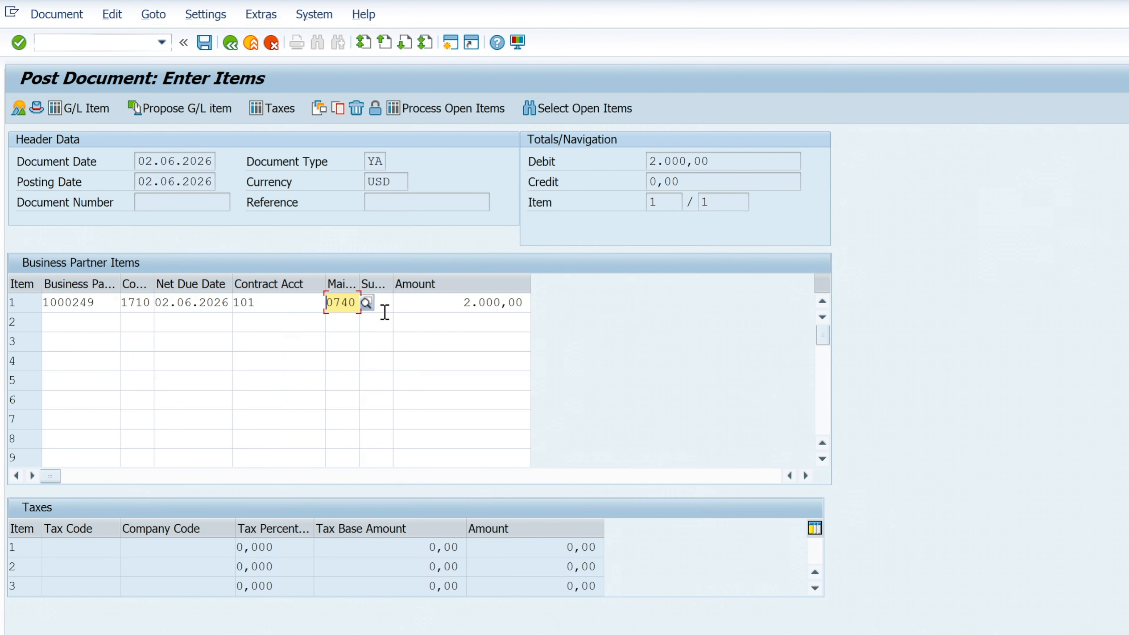
Step: Examine the subtransactions offered for main transaction 0740 and close the list without choosing one
{"action": "left_click", "coordinate": [378, 304]}
{"action": "left_click", "coordinate": [399, 303]}
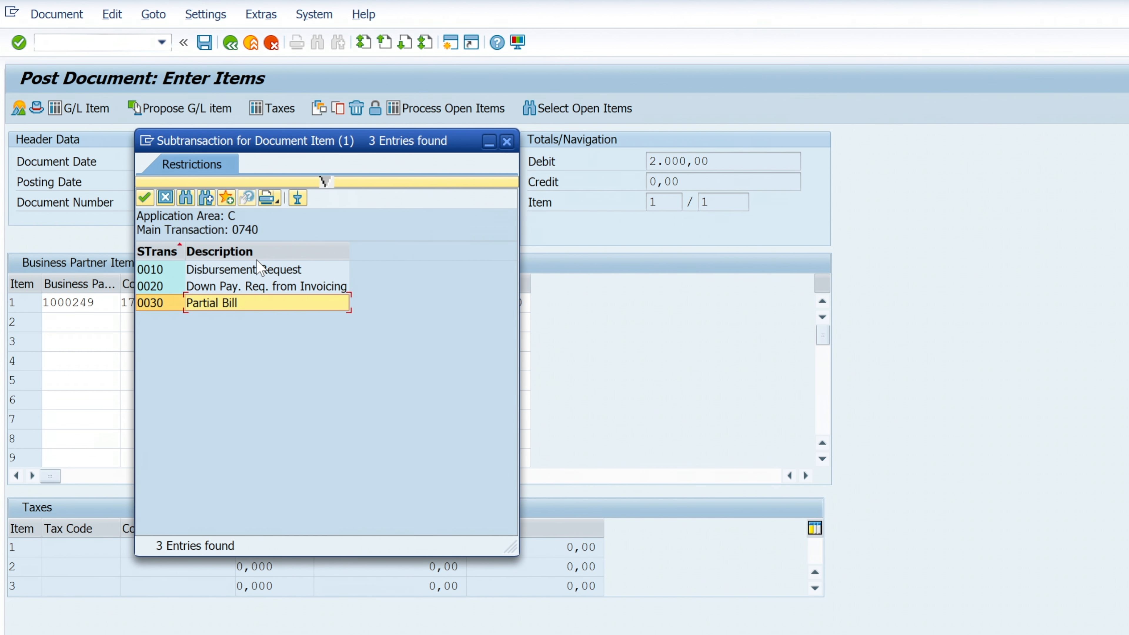
{"action": "key", "text": "Escape"}
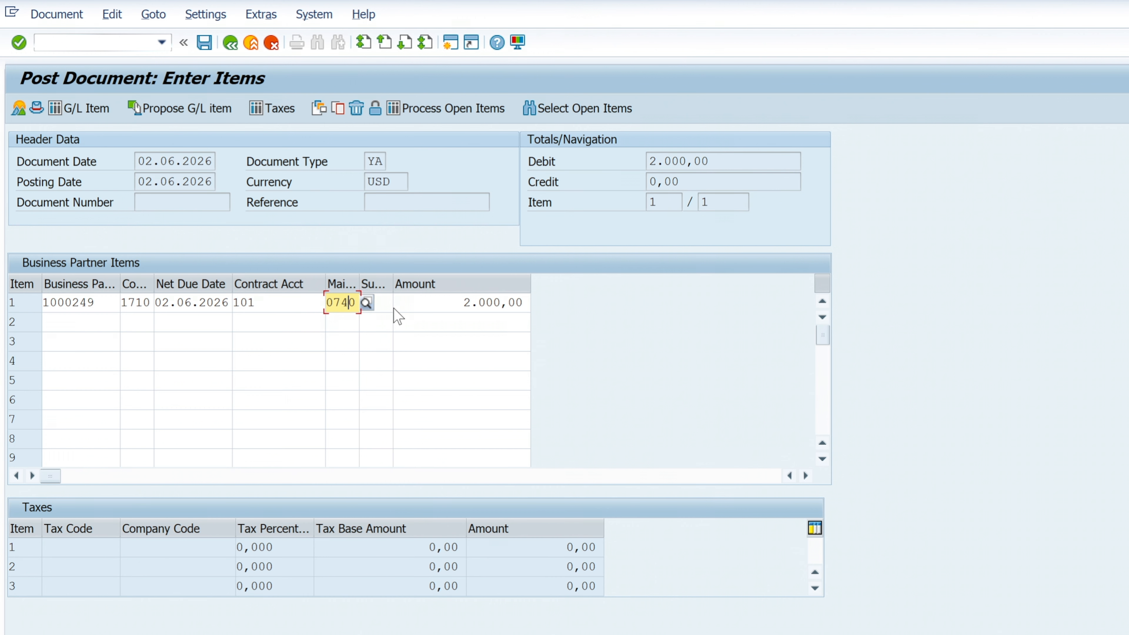
Step: Set the first item's main transaction to Y600 (Other Receivable/Credit) and its subtransaction to 0020
{"action": "key", "text": "ctrl+a"}
{"action": "key", "text": "Delete"}
{"action": "left_click", "coordinate": [366, 303]}
{"action": "double_click", "coordinate": [262, 553]}
{"action": "double_click", "coordinate": [252, 286]}
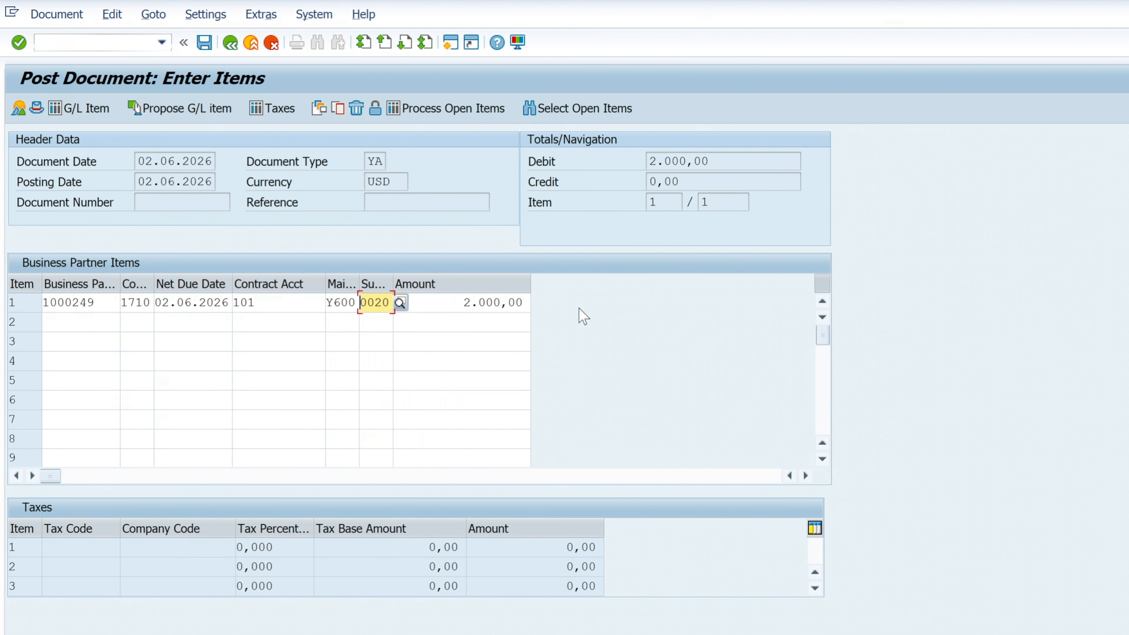
Step: Check the item entry and read the long text of the resulting error message
{"action": "key", "text": "Return"}
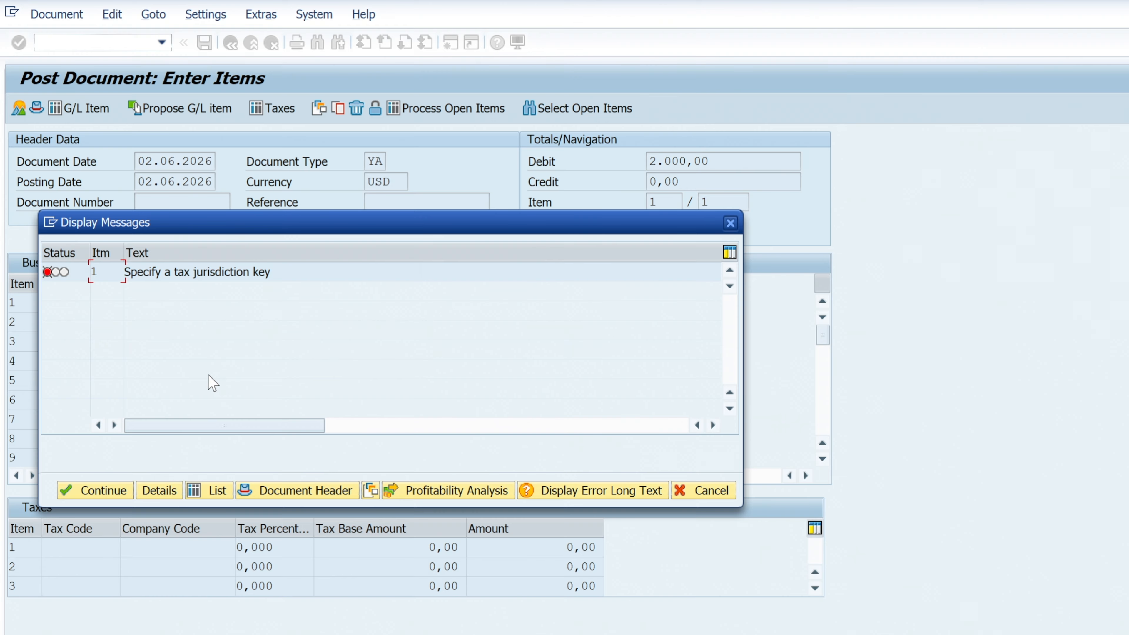
{"action": "double_click", "coordinate": [313, 273]}
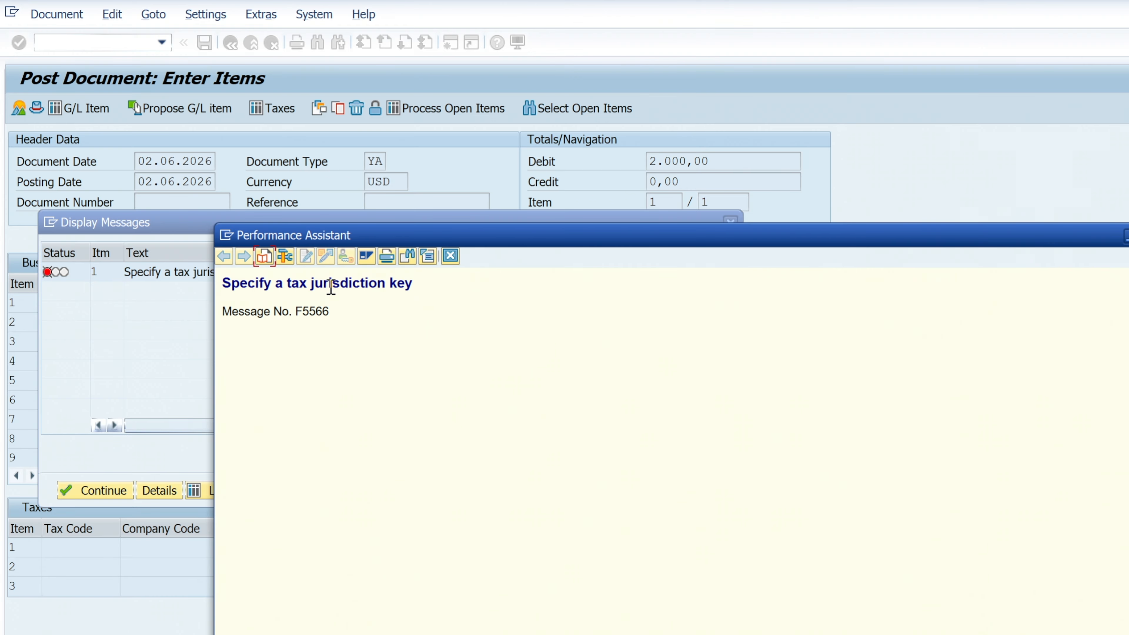
{"action": "key", "text": "Return"}
Step: Re-enter the first item's contract account and check the item again
{"action": "left_click", "coordinate": [311, 302]}
{"action": "type", "text": "101"}
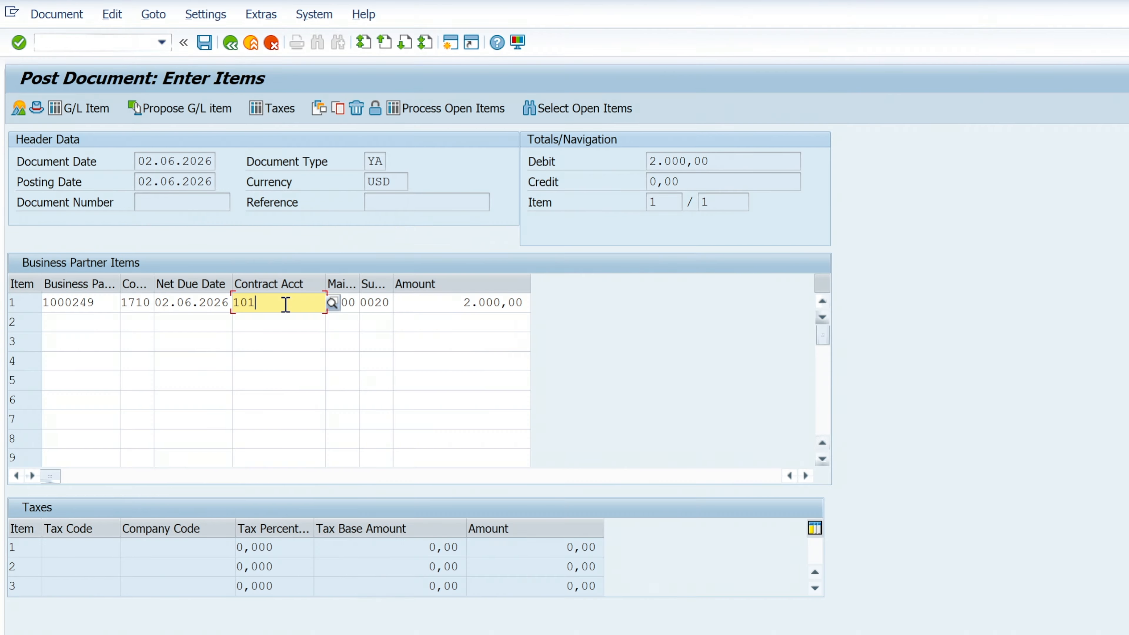
{"action": "key", "text": "Return"}
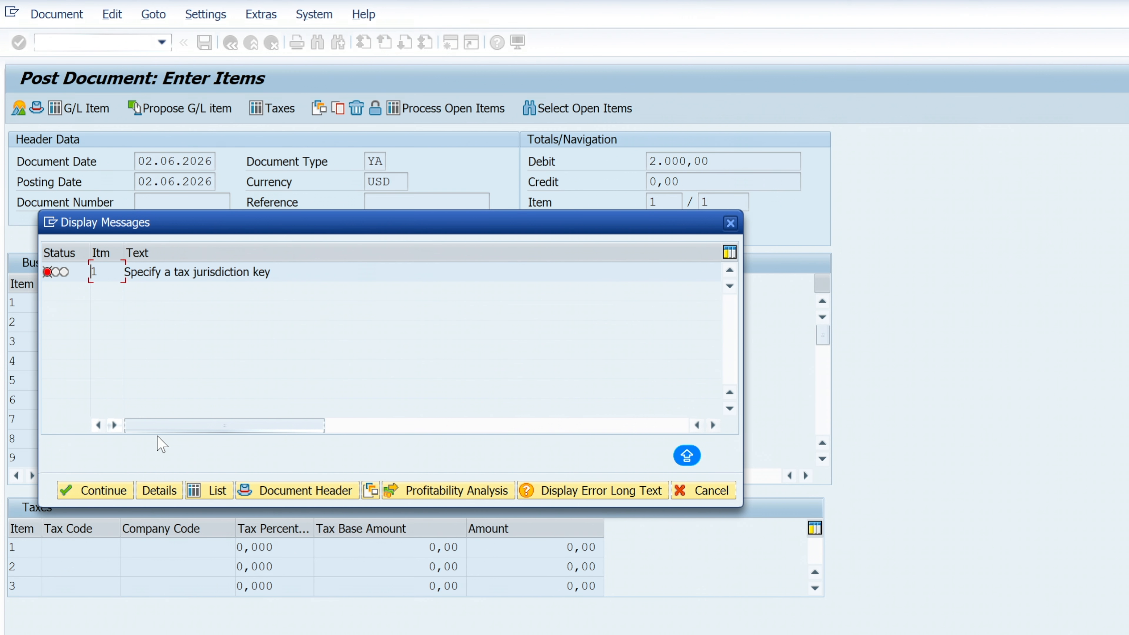
{"action": "left_click", "coordinate": [89, 497]}
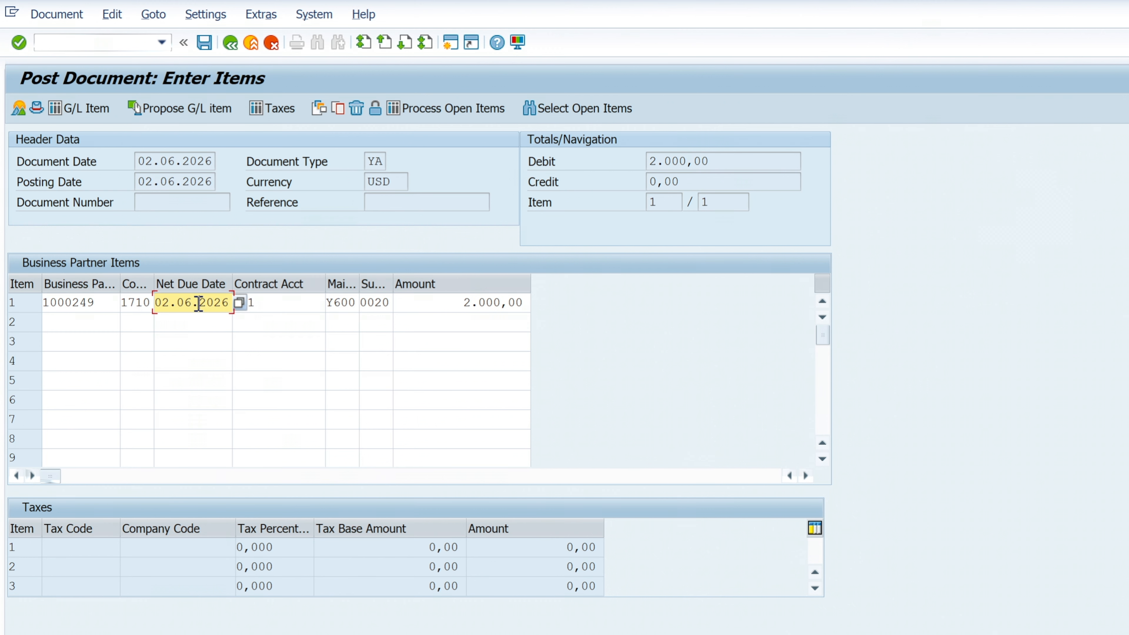
Step: Open the first business partner item's details and set its tax code to O1
{"action": "left_click", "coordinate": [158, 490]}
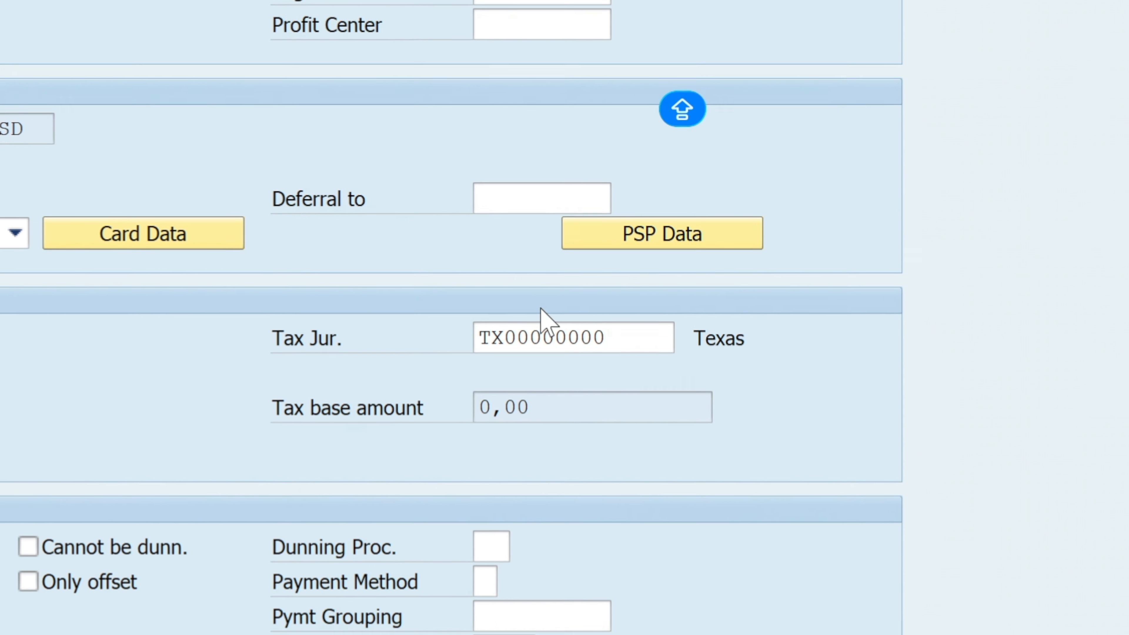
{"action": "left_click", "coordinate": [529, 338]}
{"action": "left_click", "coordinate": [123, 456]}
{"action": "type", "text": "01"}
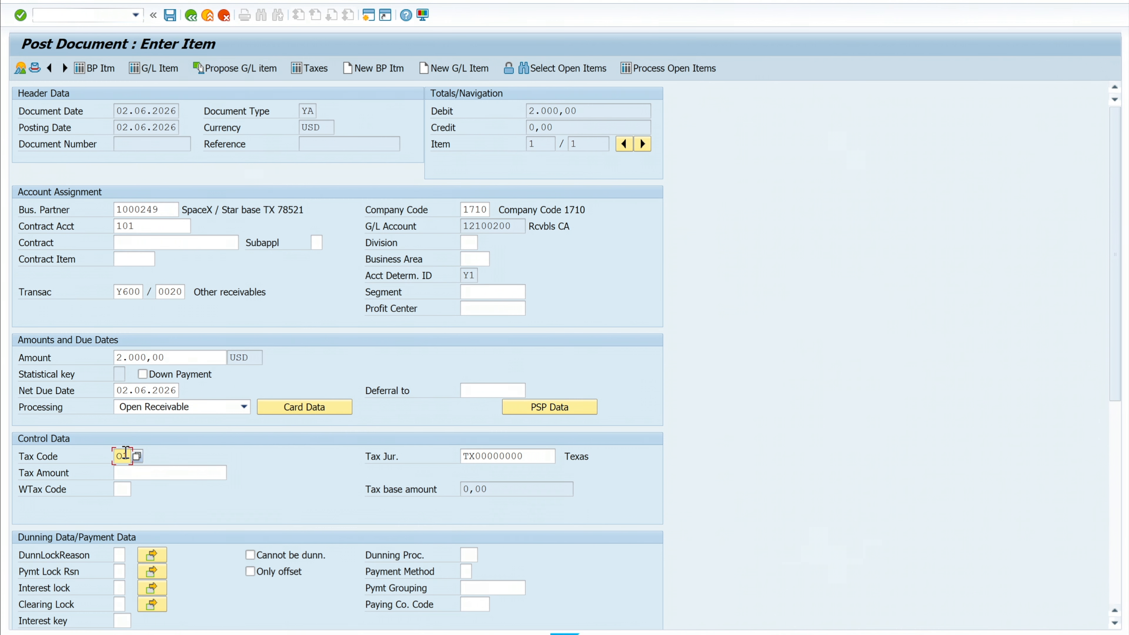
{"action": "scroll", "coordinate": [304, 424], "scroll_direction": "down", "scroll_amount": 5}
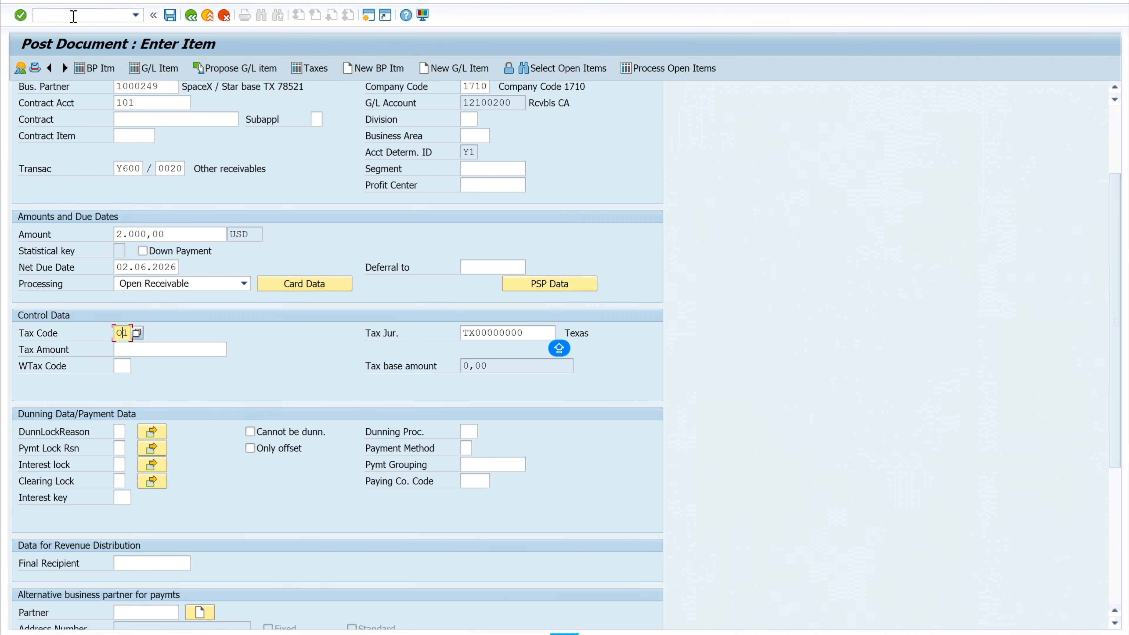
Step: Open the Account Display transaction in a separate session, keeping the document entry open
{"action": "left_click", "coordinate": [73, 17]}
{"action": "type", "text": "/o"}
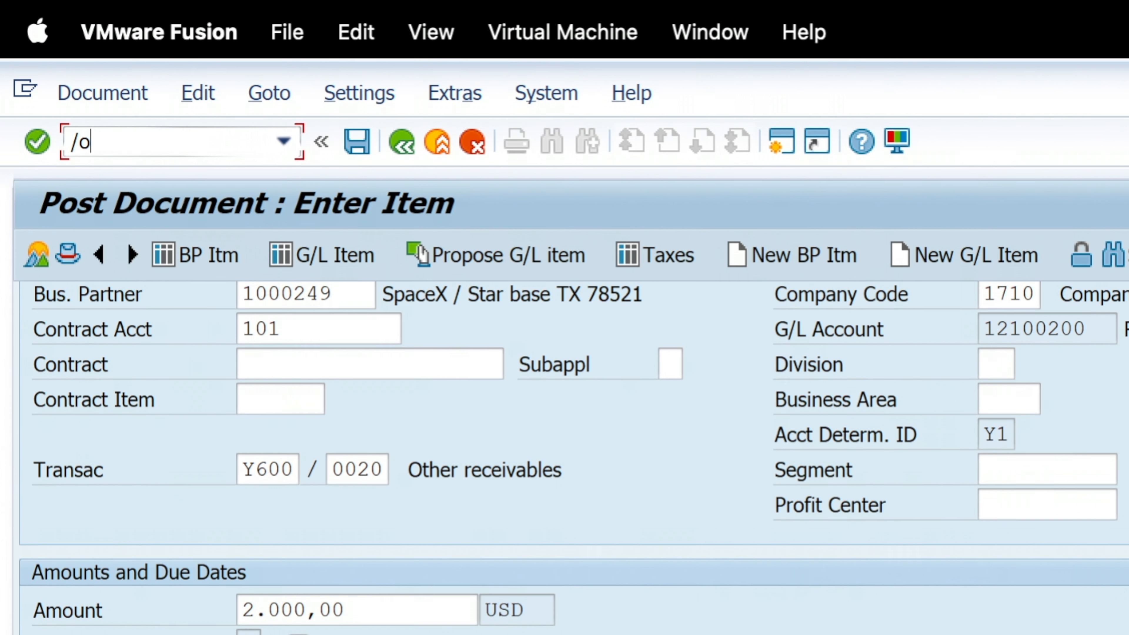
{"action": "type", "text": "fp"}
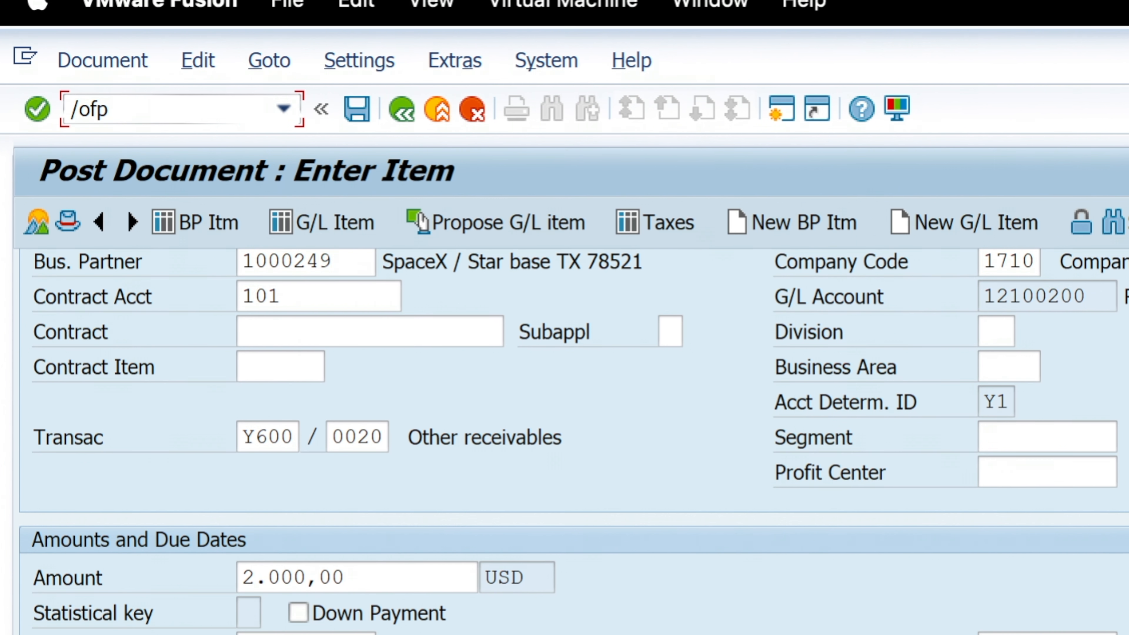
{"action": "type", "text": "lp"}
{"action": "key", "text": "Return"}
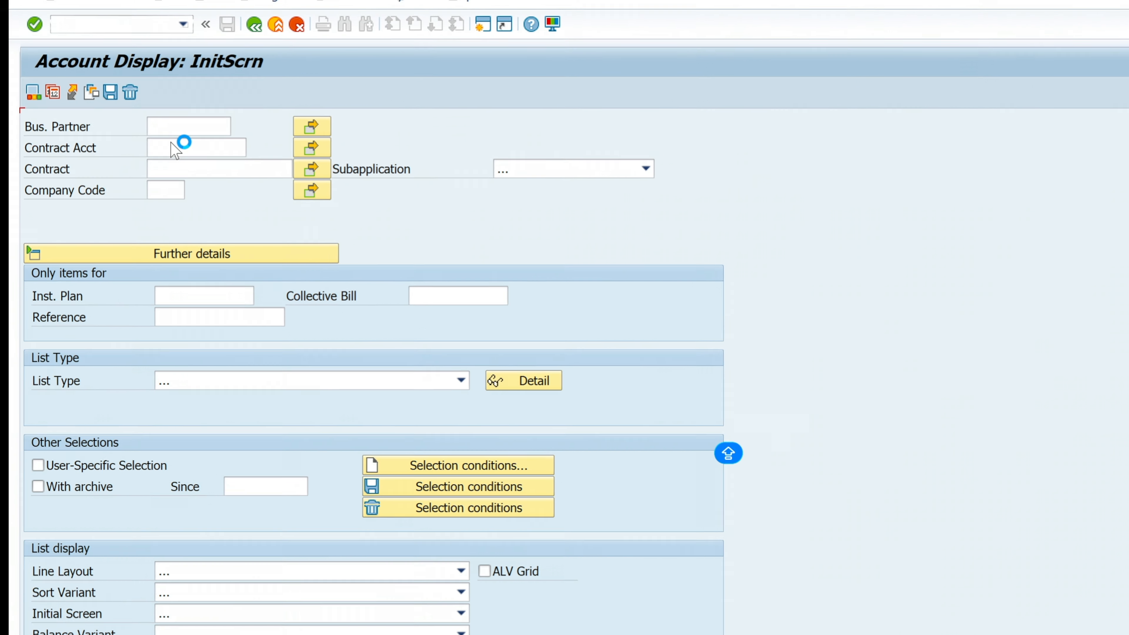
Step: List all items of the existing sample contract account whose ID begins with CA
{"action": "left_click", "coordinate": [189, 169]}
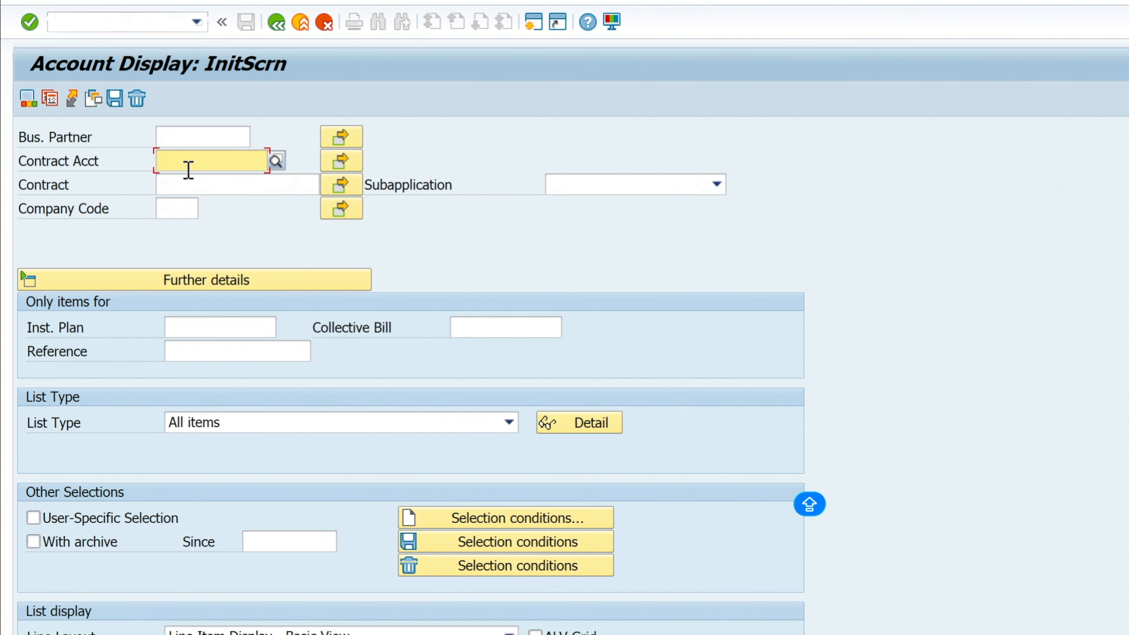
{"action": "type", "text": "CA"}
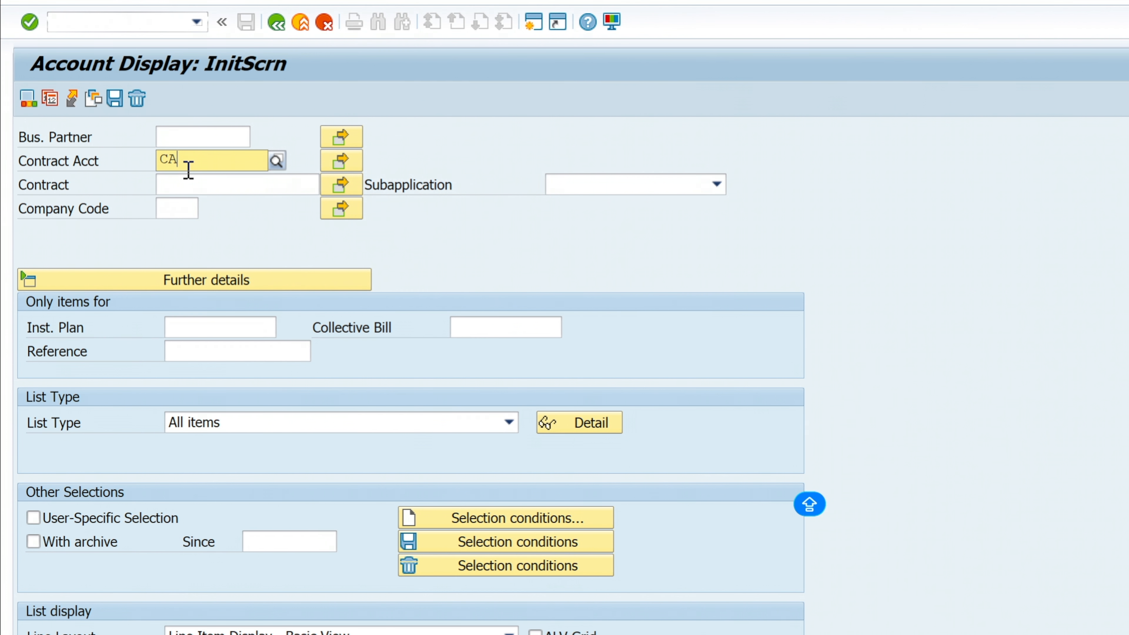
{"action": "left_click", "coordinate": [219, 196]}
{"action": "key", "text": "Return"}
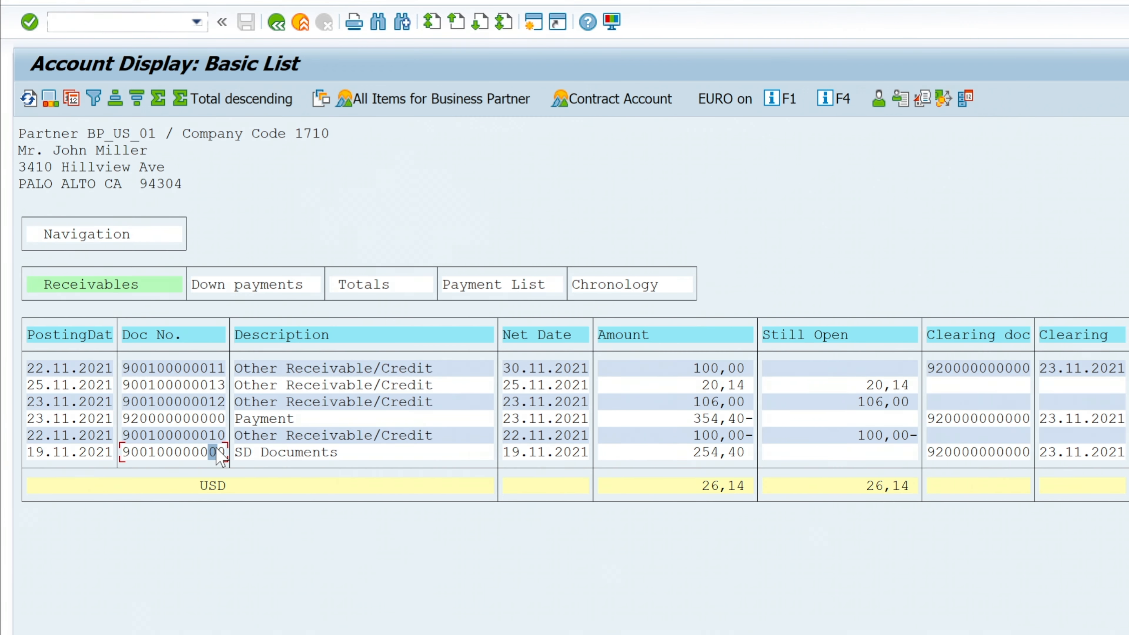
Step: Open the Other Receivable/Credit document for 106,00 USD posted on 23.11.2021 and examine the segment in its account assignment
{"action": "left_click", "coordinate": [260, 418]}
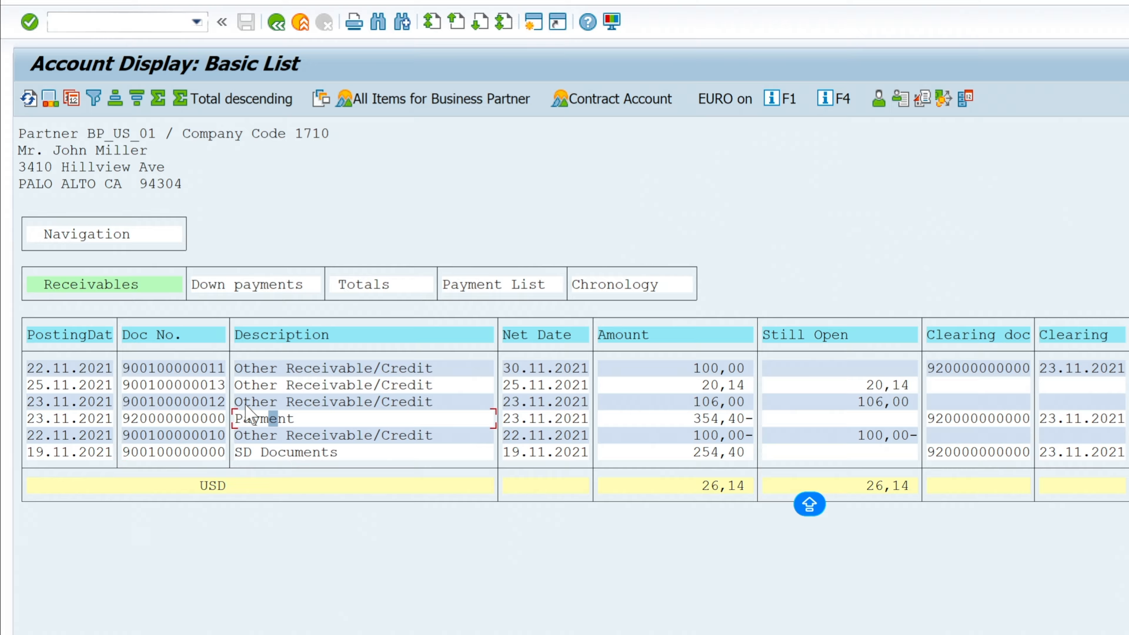
{"action": "left_click", "coordinate": [707, 402]}
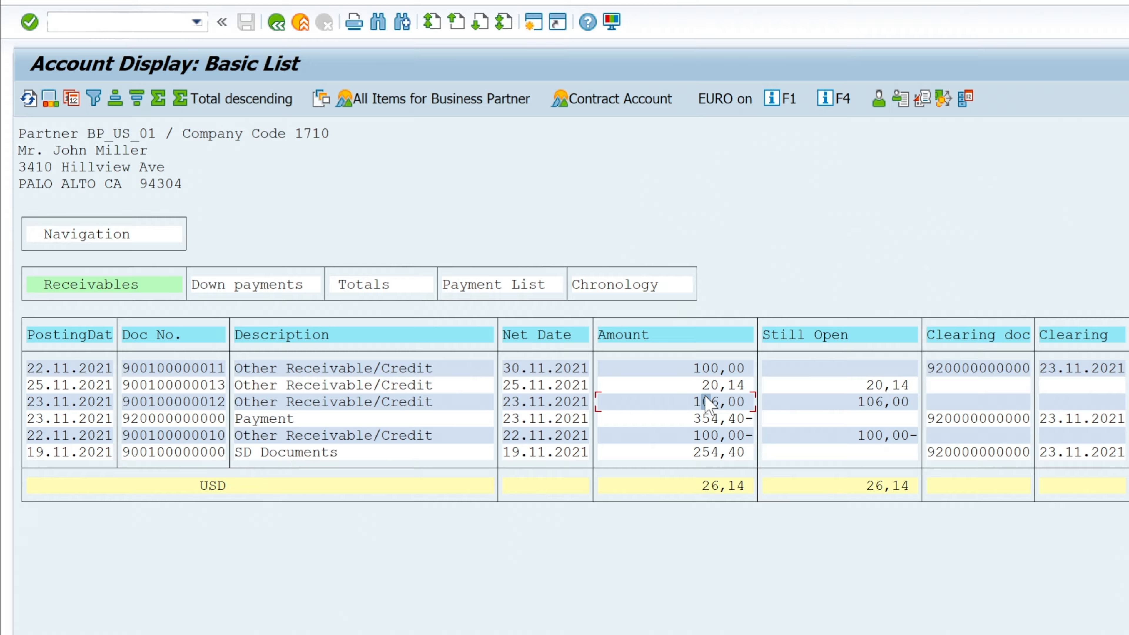
{"action": "left_click", "coordinate": [870, 401]}
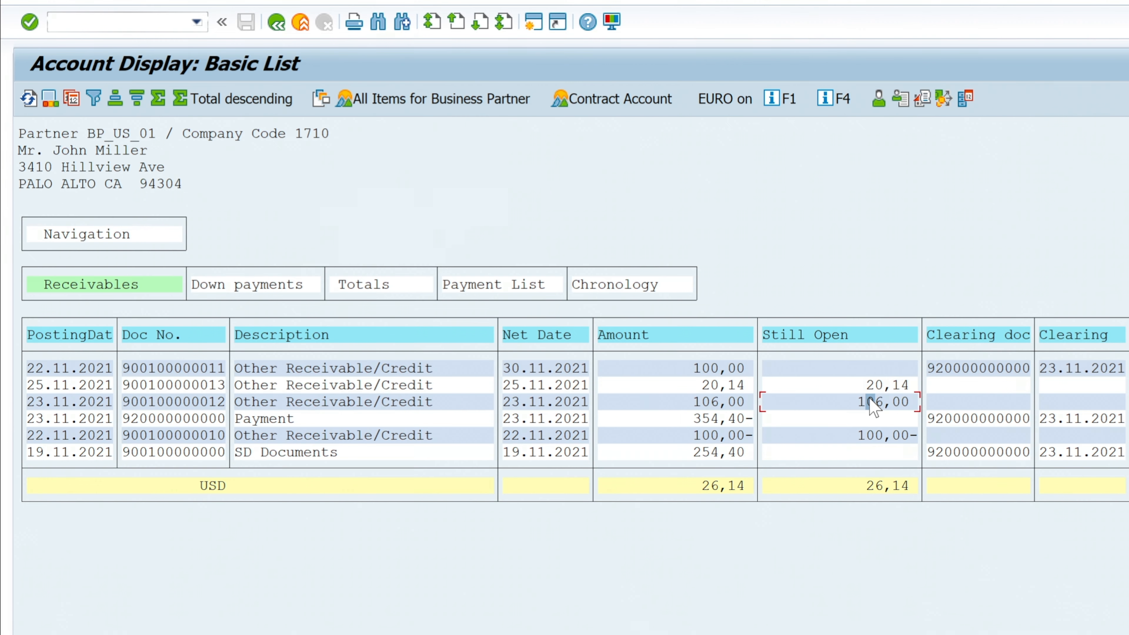
{"action": "double_click", "coordinate": [187, 399]}
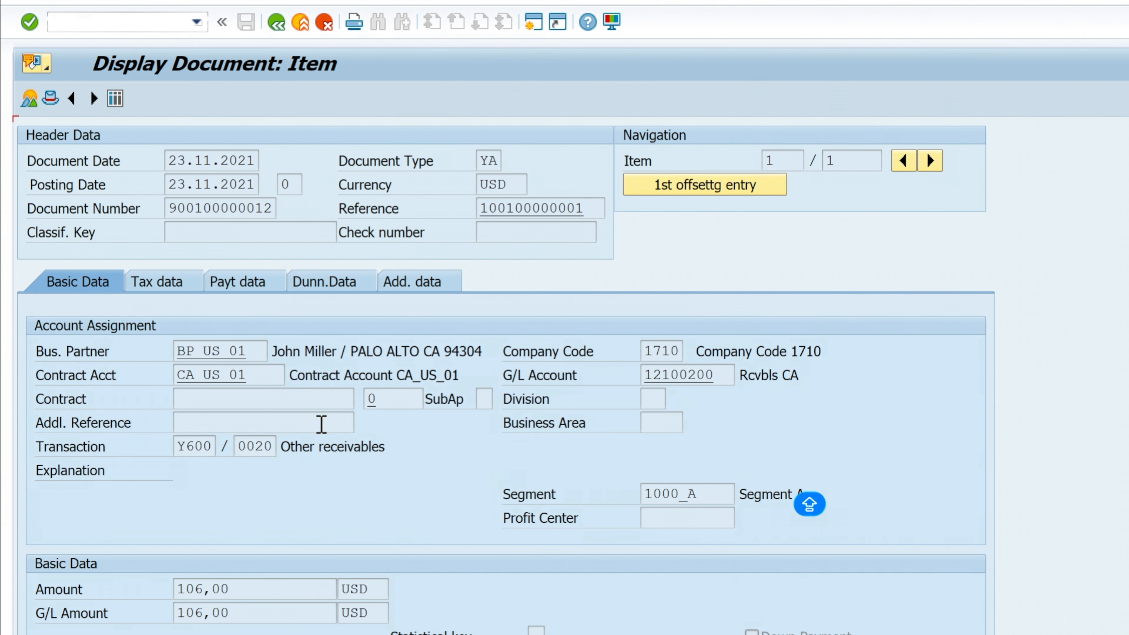
{"action": "left_click_drag", "start_coordinate": [698, 494], "coordinate": [643, 493]}
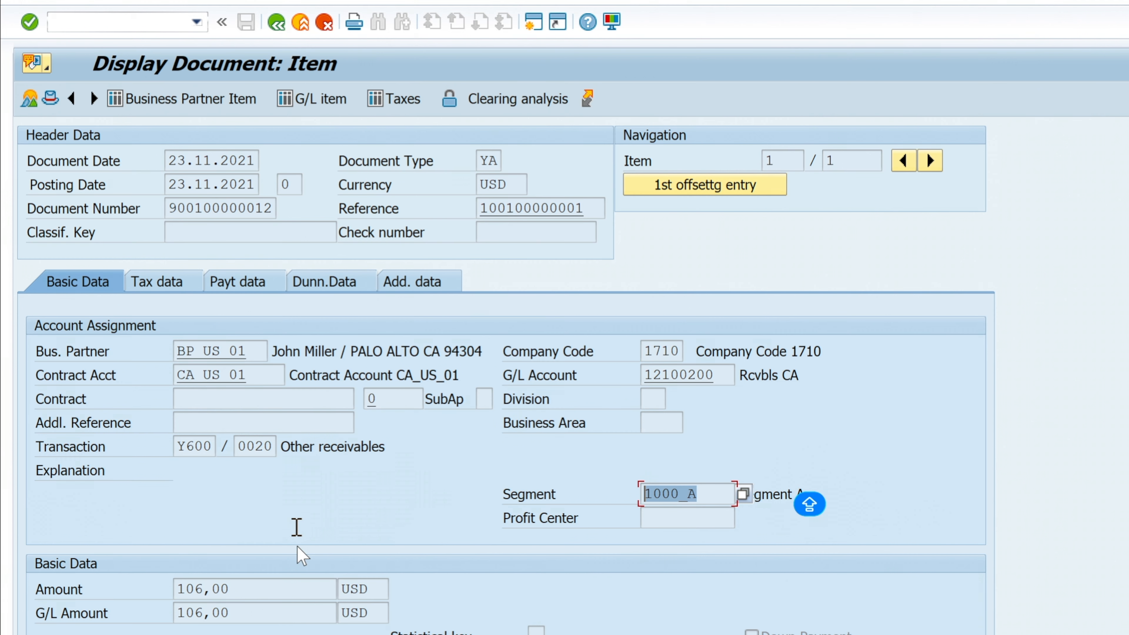
Step: Examine the reference document's tax details: tax code, tax date and tax jurisdiction
{"action": "scroll", "coordinate": [338, 601], "scroll_direction": "down", "scroll_amount": 2}
{"action": "left_click", "coordinate": [164, 241]}
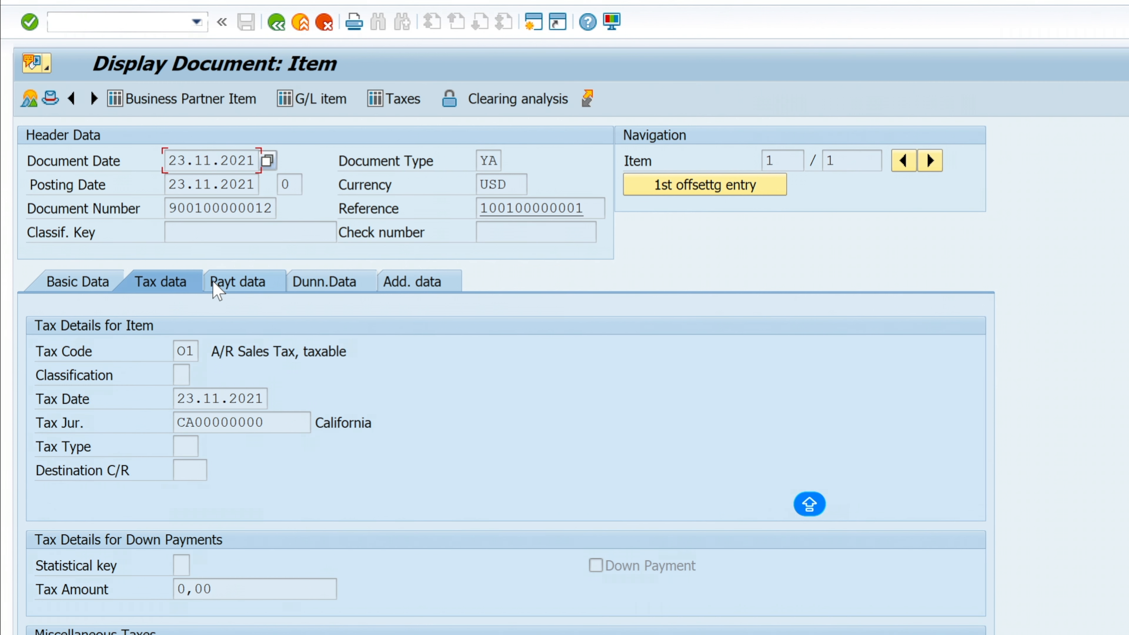
{"action": "left_click", "coordinate": [251, 422]}
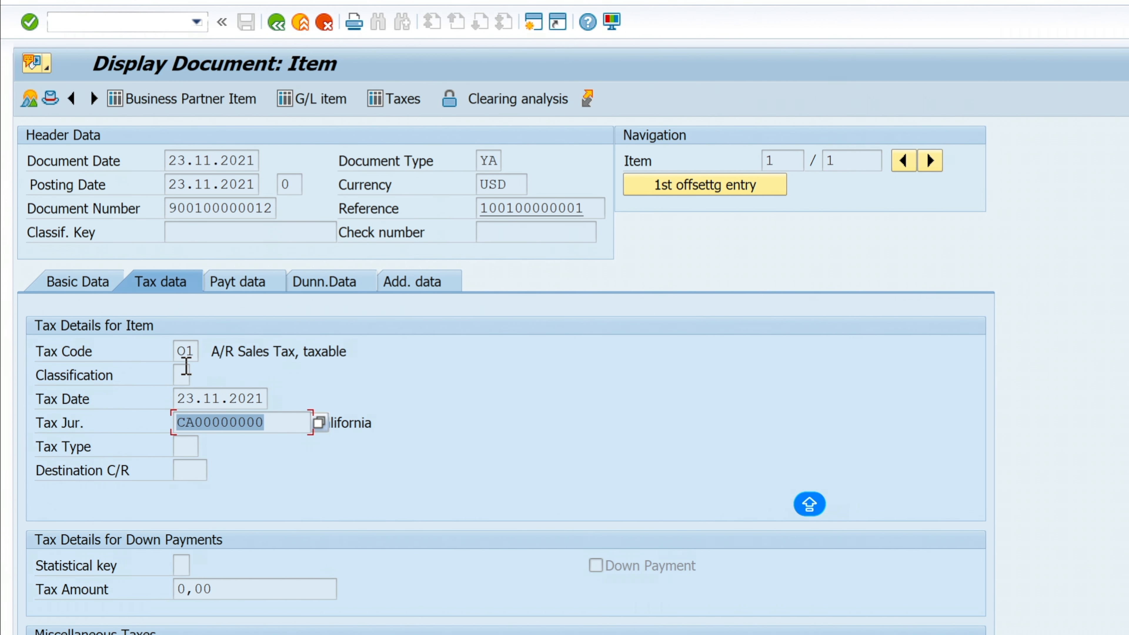
{"action": "left_click", "coordinate": [185, 353]}
{"action": "left_click", "coordinate": [193, 394]}
{"action": "left_click", "coordinate": [270, 423]}
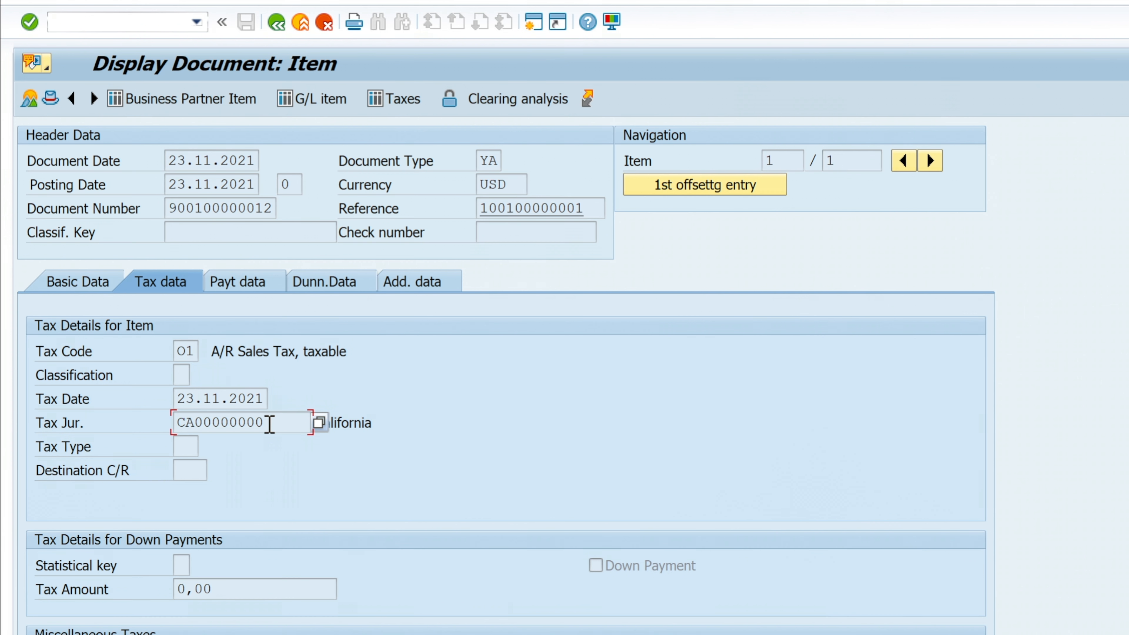
{"action": "left_click", "coordinate": [251, 401]}
Step: Examine the reference document's payment data and additional data, including the account determination ID, and recheck its tax data
{"action": "left_click", "coordinate": [268, 280]}
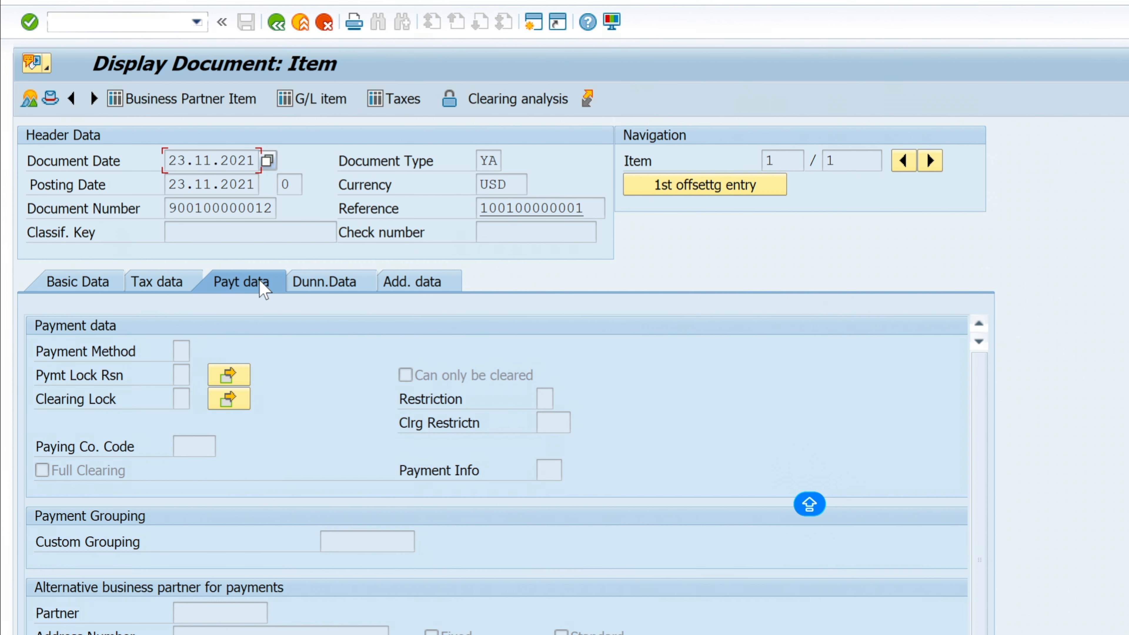
{"action": "left_click", "coordinate": [326, 288]}
{"action": "left_click", "coordinate": [388, 284]}
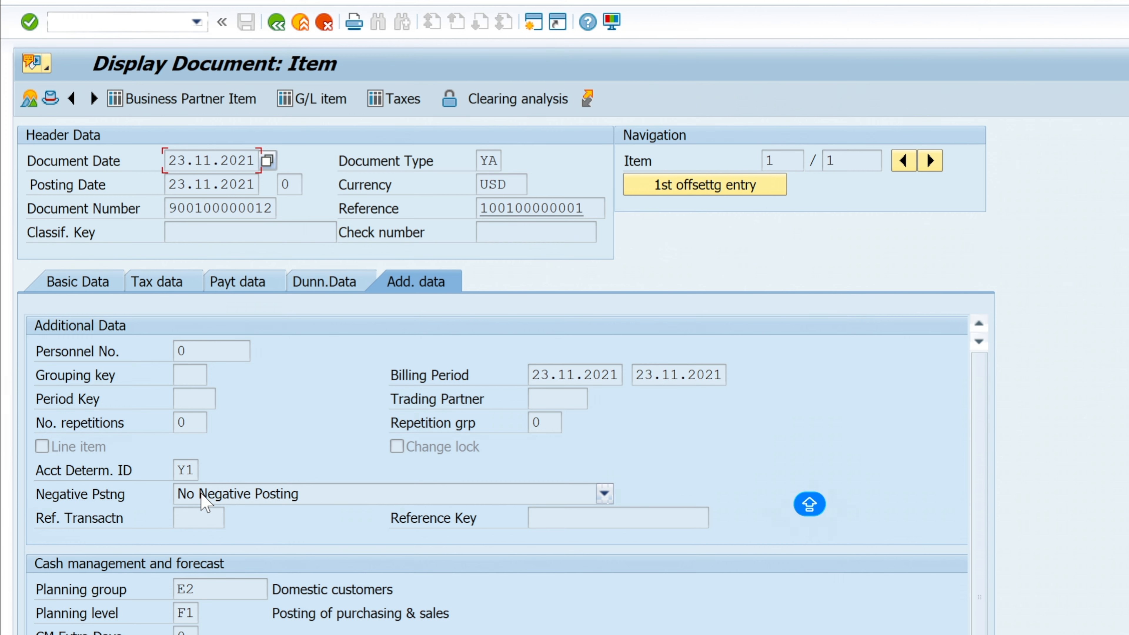
{"action": "left_click", "coordinate": [195, 472]}
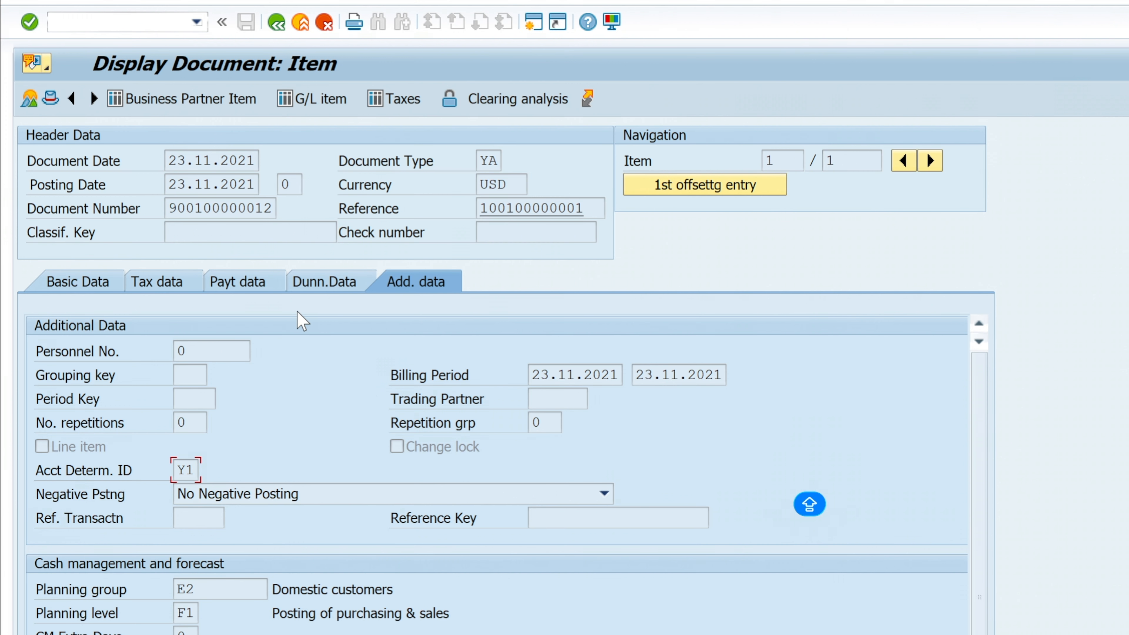
{"action": "left_click", "coordinate": [326, 285]}
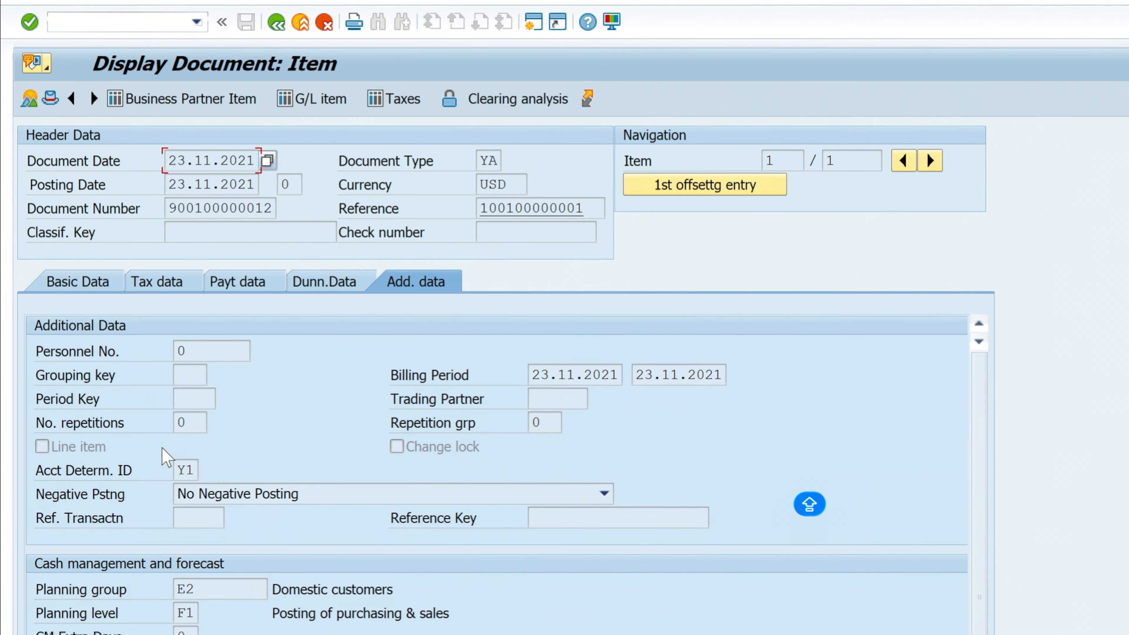
{"action": "left_click", "coordinate": [180, 287]}
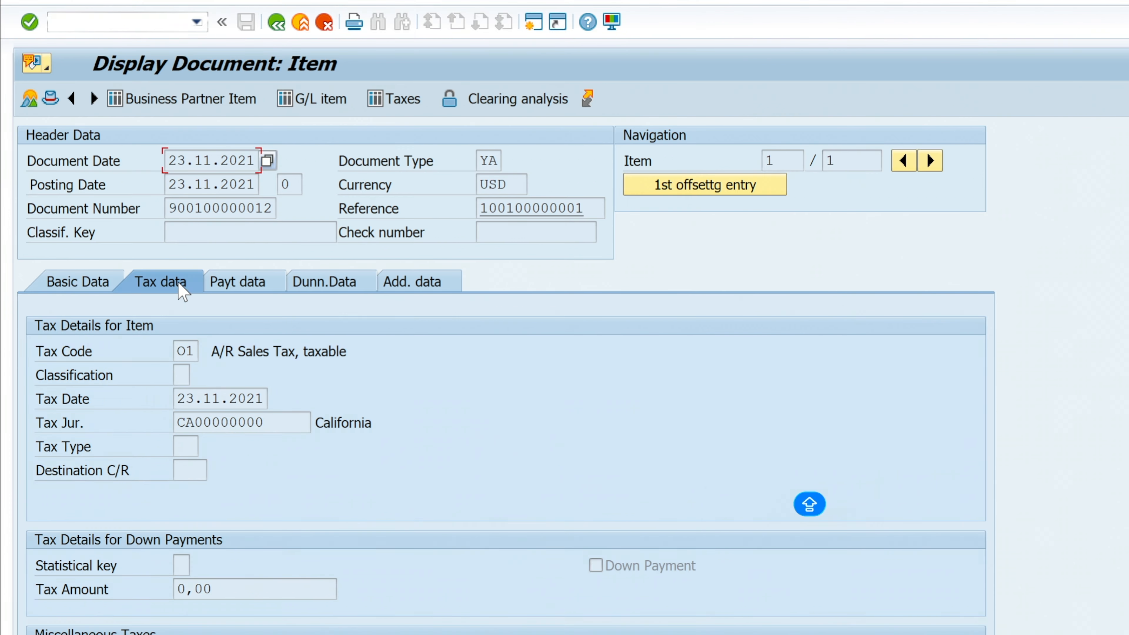
Step: Enable Quick Cut and Paste, copy segment 1000_A from the reference document into the new item's Segment, and check the entry
{"action": "left_click", "coordinate": [96, 287]}
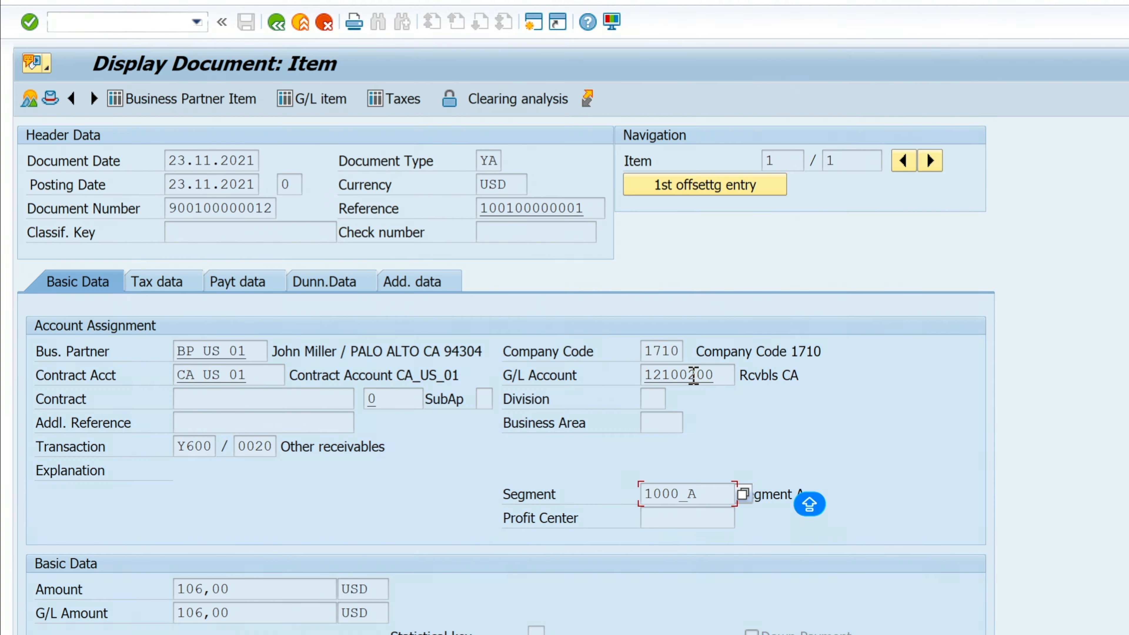
{"action": "left_click_drag", "start_coordinate": [695, 491], "coordinate": [594, 490]}
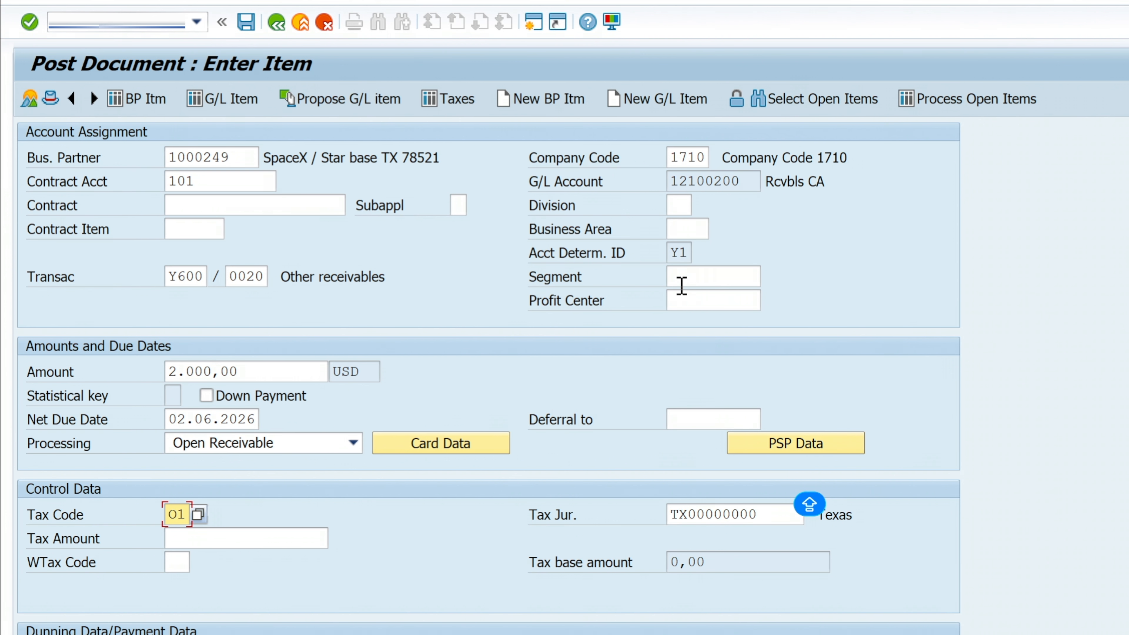
{"action": "left_click", "coordinate": [683, 281]}
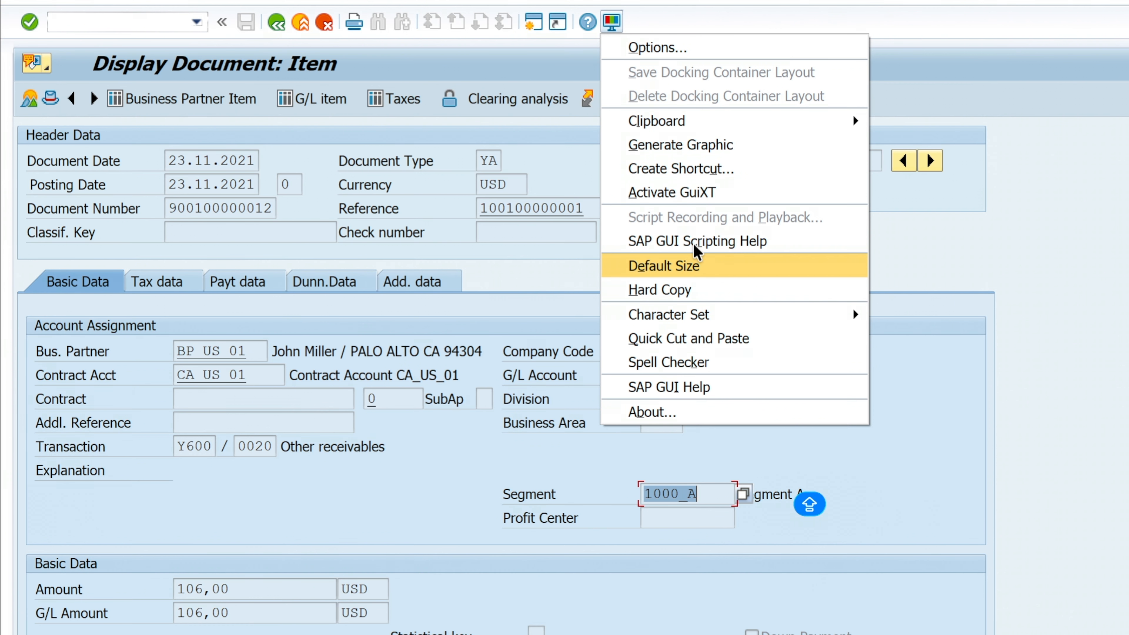
{"action": "left_click", "coordinate": [694, 338]}
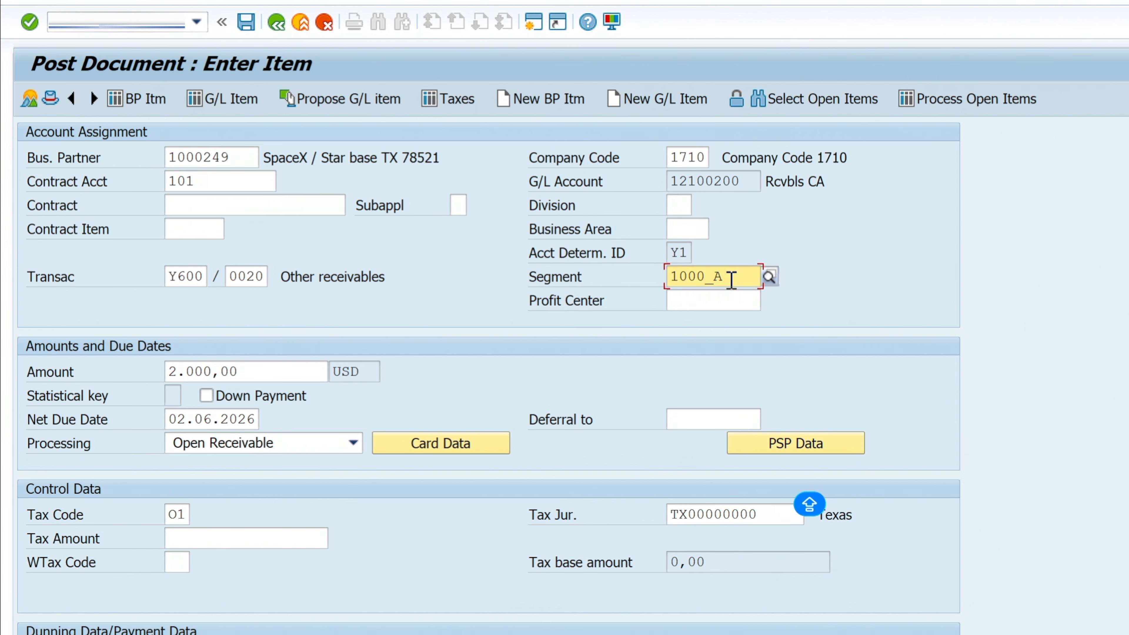
{"action": "key", "text": "Return"}
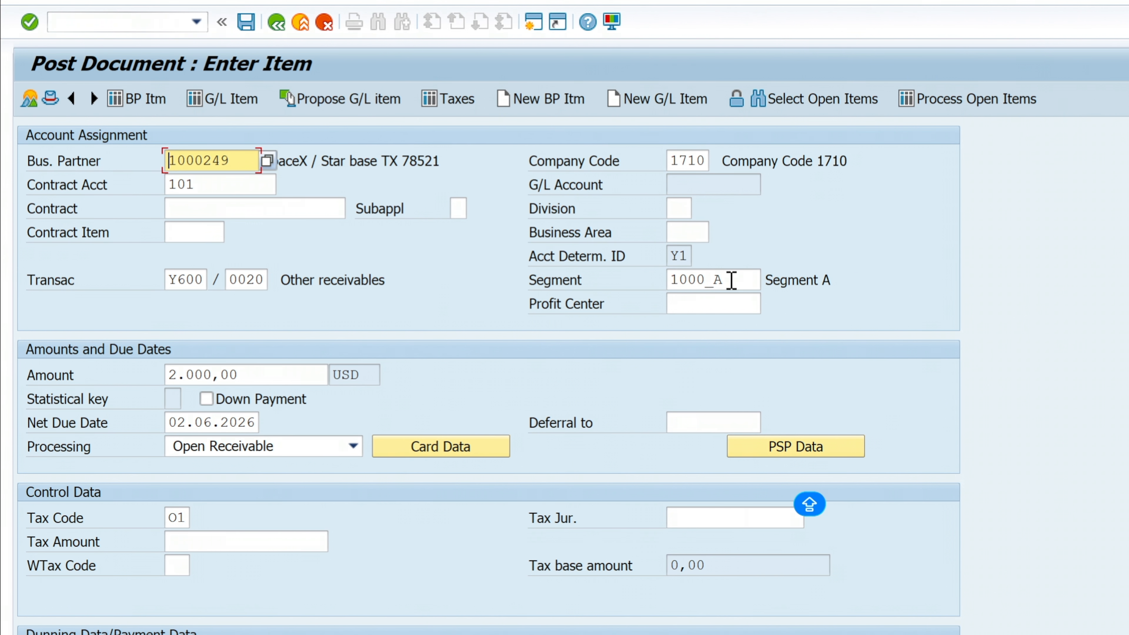
Step: Try to set the item's tax jurisdiction to TX00000000 (Texas) from the available jurisdictions
{"action": "left_click", "coordinate": [732, 519]}
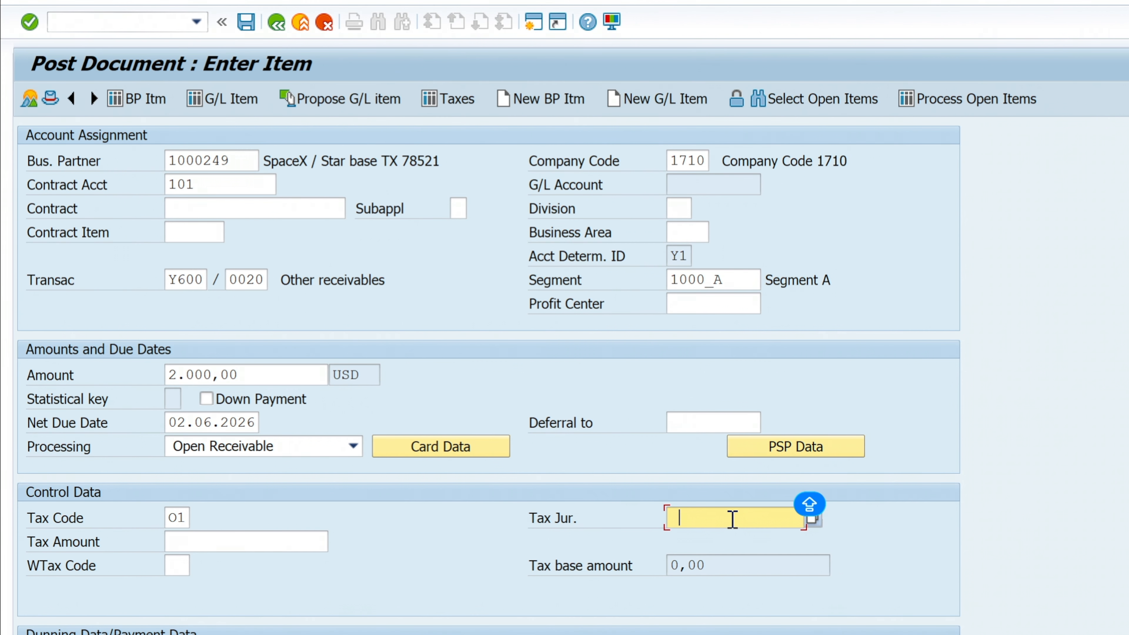
{"action": "key", "text": "F4"}
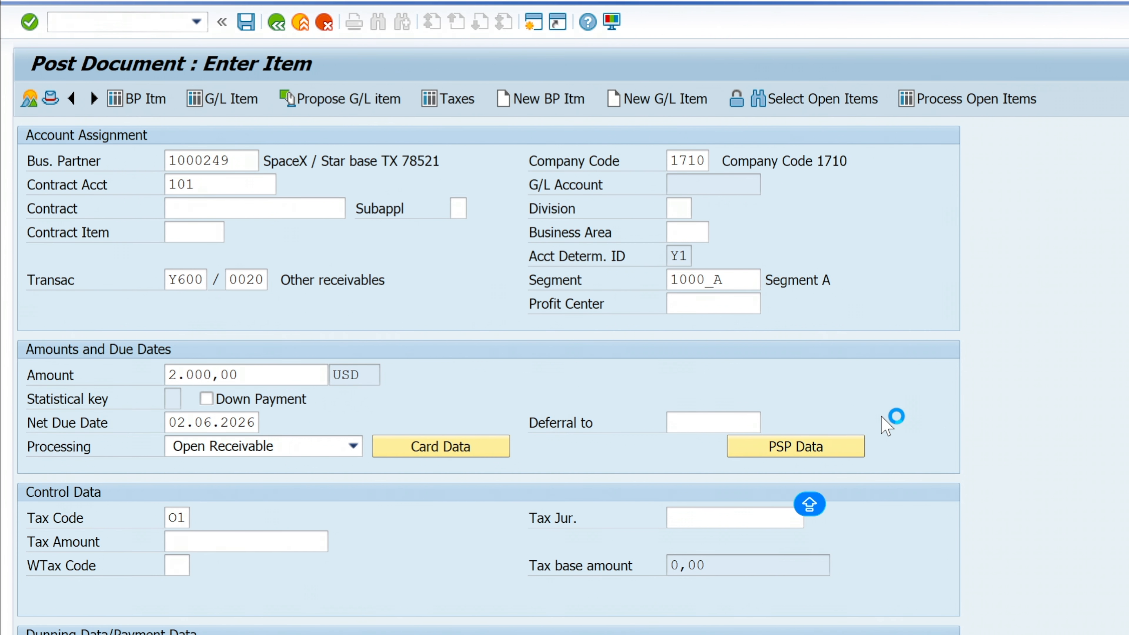
{"action": "scroll", "coordinate": [836, 413], "scroll_direction": "down", "scroll_amount": 10}
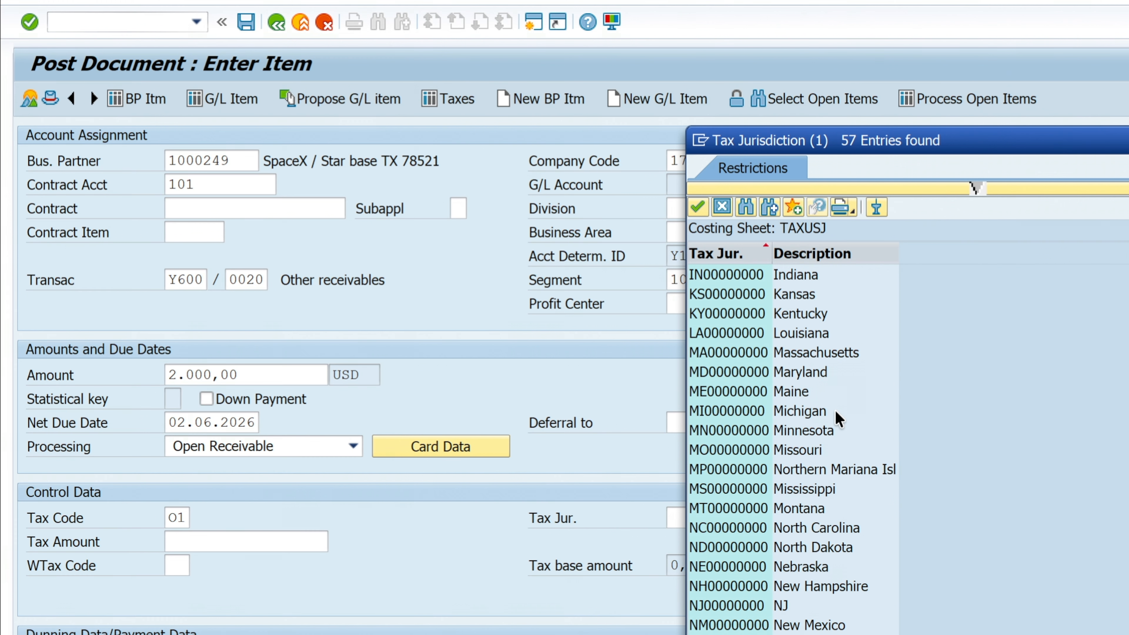
{"action": "scroll", "coordinate": [831, 410], "scroll_direction": "down", "scroll_amount": 3}
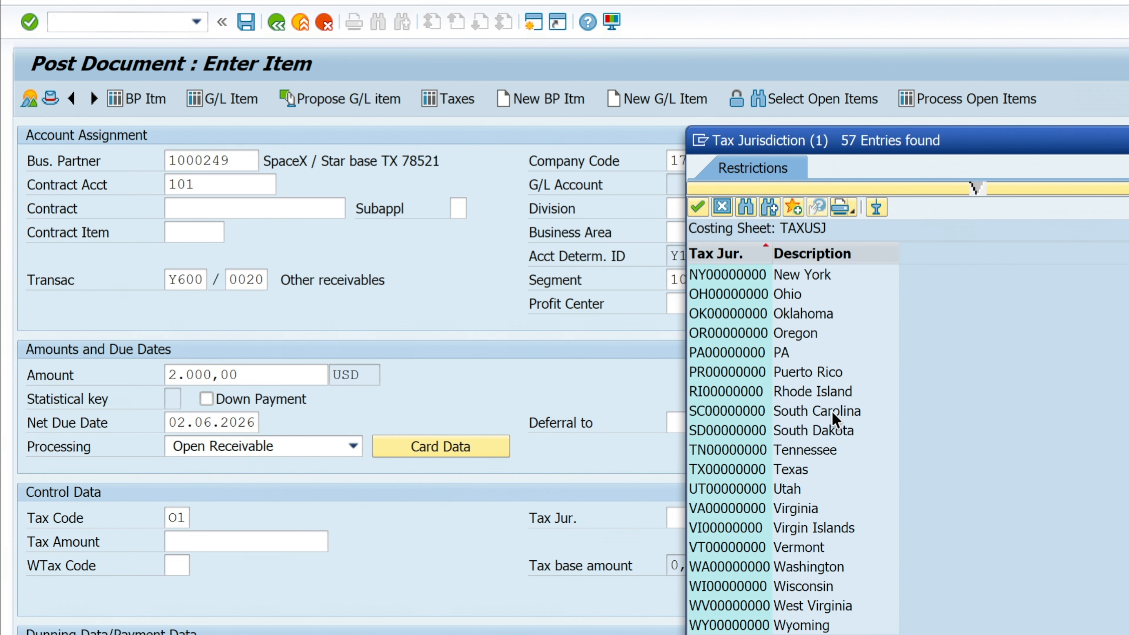
{"action": "double_click", "coordinate": [809, 466]}
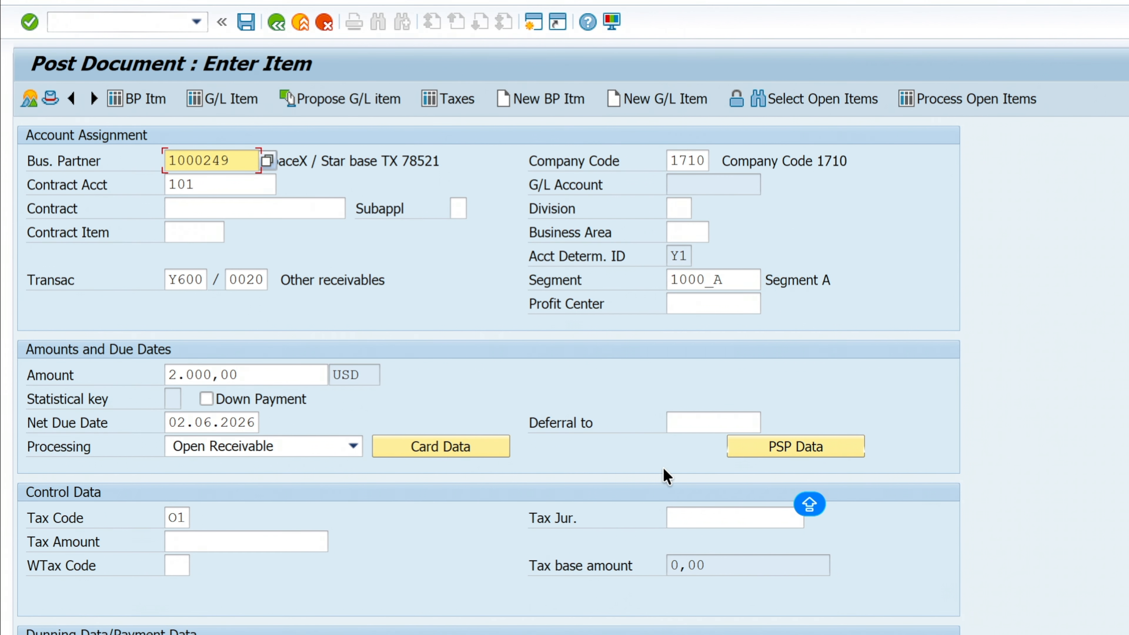
Step: Try to change the item's tax code to O0 (A/R Sales Tax, exempt) and check the entry
{"action": "left_click", "coordinate": [701, 516]}
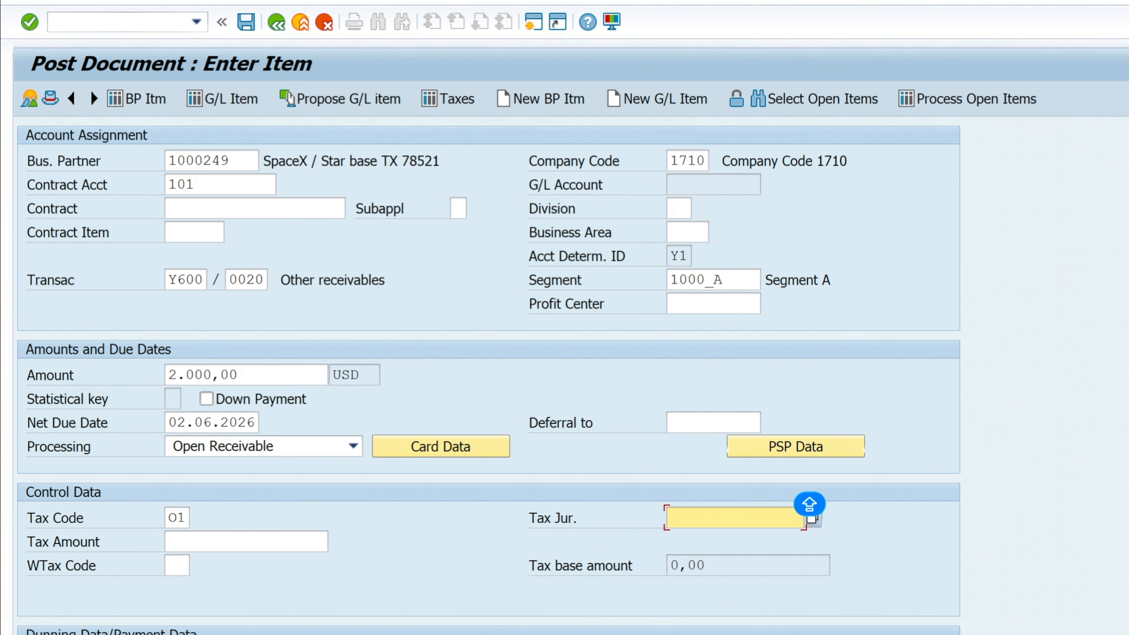
{"action": "left_click", "coordinate": [184, 549]}
{"action": "key", "text": "Return"}
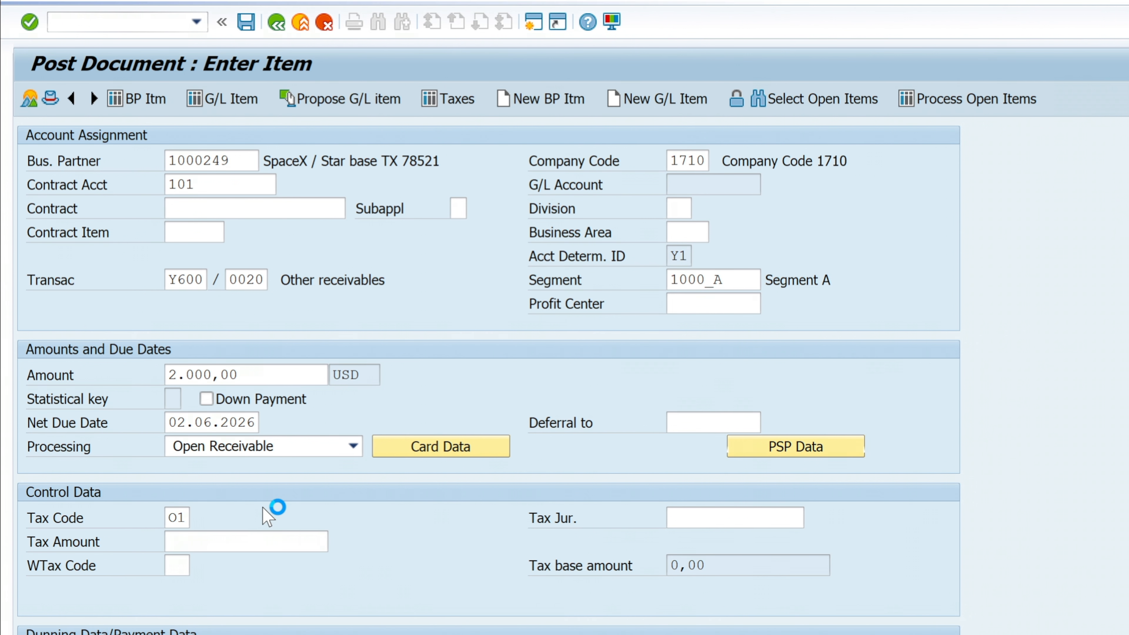
{"action": "key", "text": "F4"}
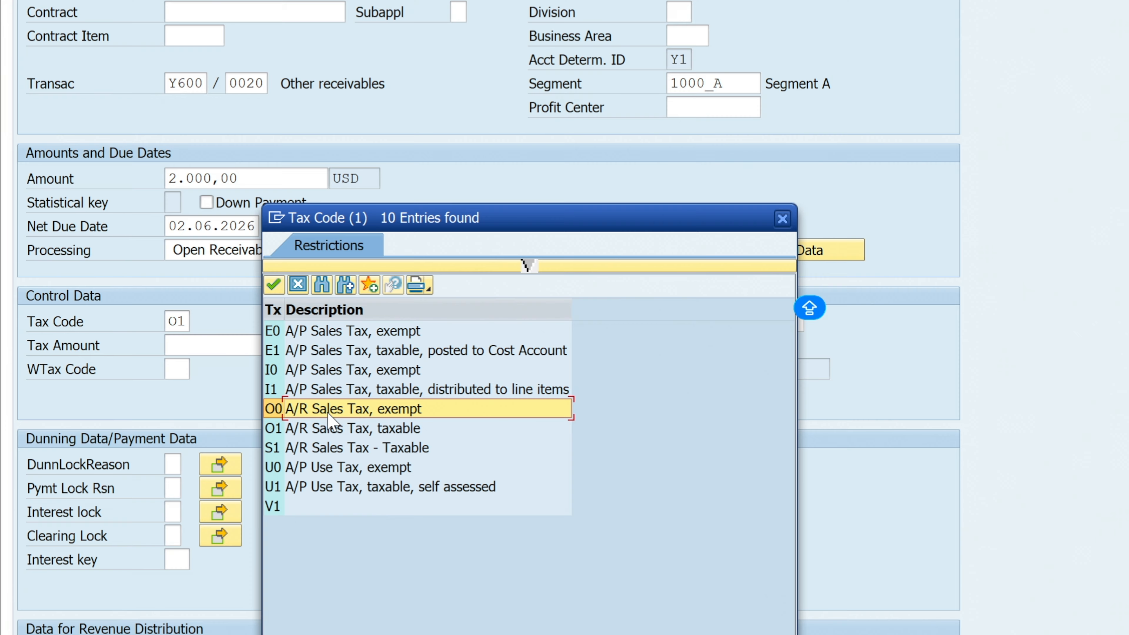
{"action": "double_click", "coordinate": [329, 412]}
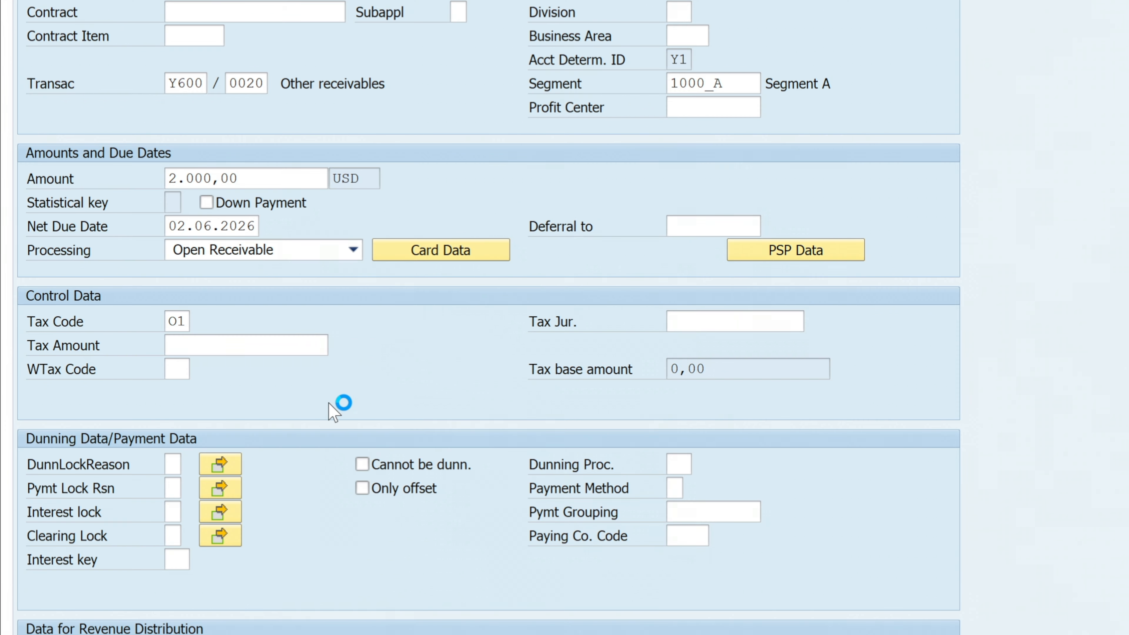
{"action": "key", "text": "Return"}
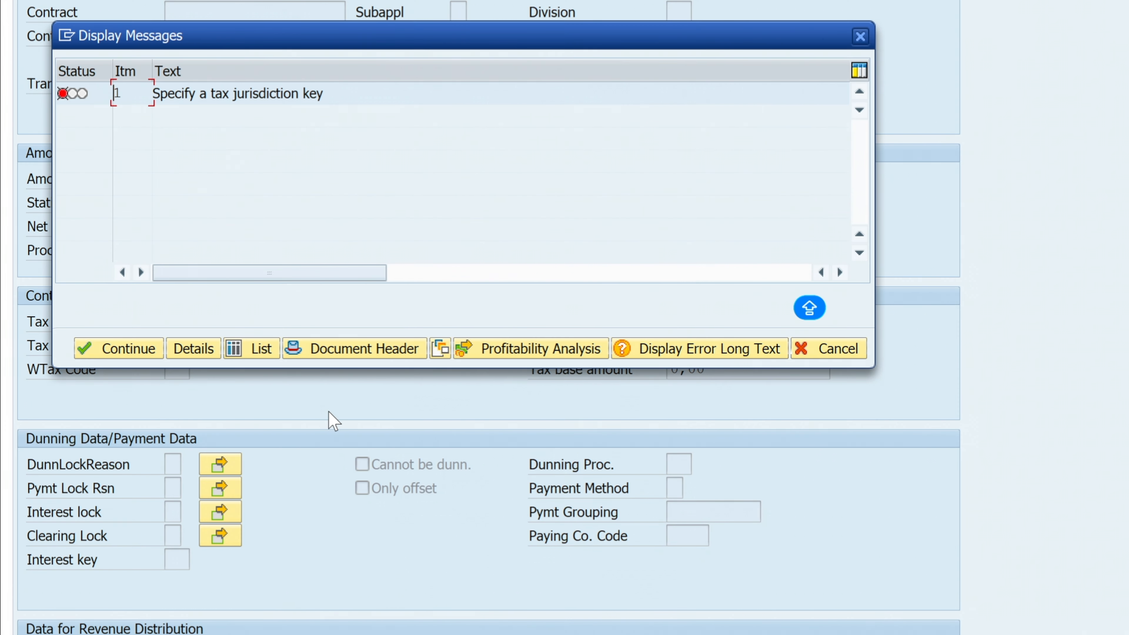
{"action": "key", "text": "Return"}
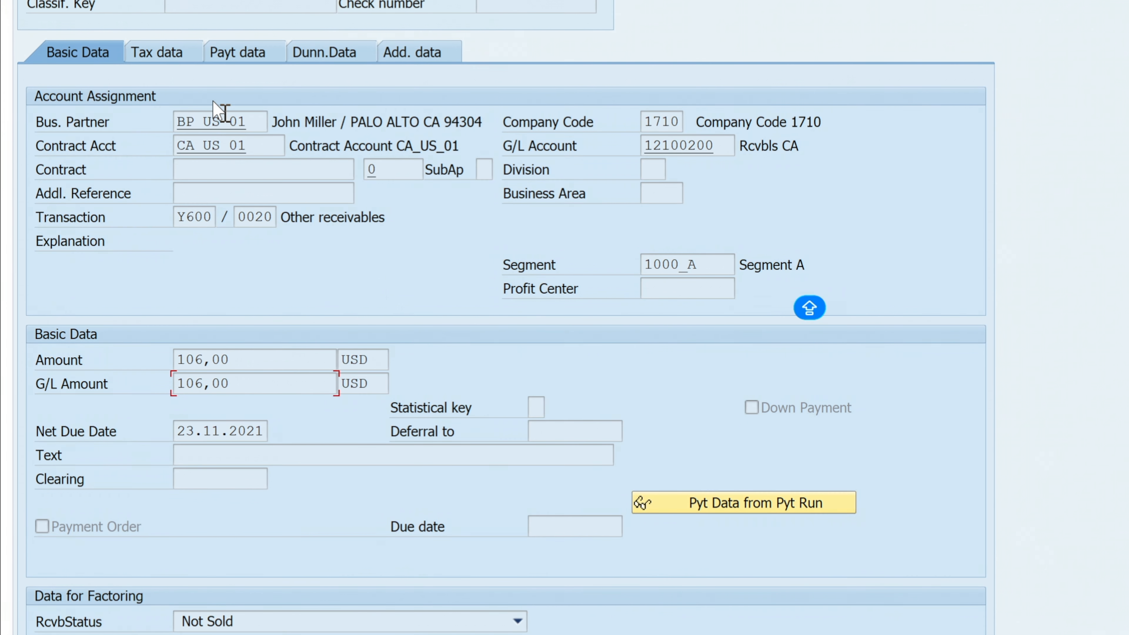
Step: Copy tax jurisdiction CA00000000 from the reference document's tax data into the new item and check the entry
{"action": "left_click", "coordinate": [173, 62]}
{"action": "left_click", "coordinate": [264, 227]}
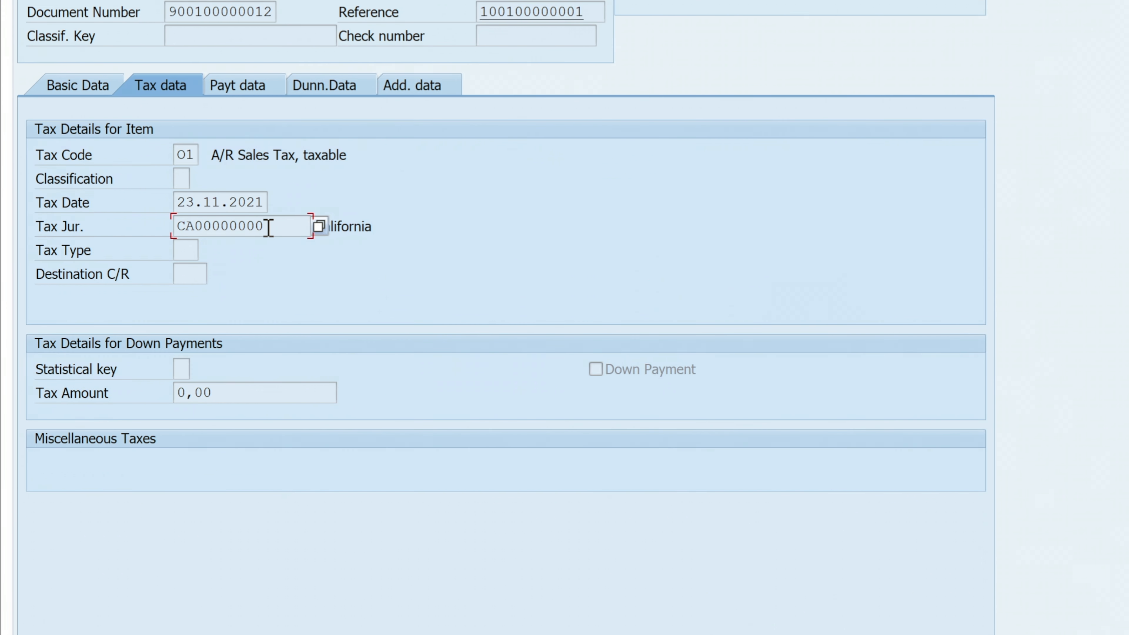
{"action": "double_click", "coordinate": [264, 226]}
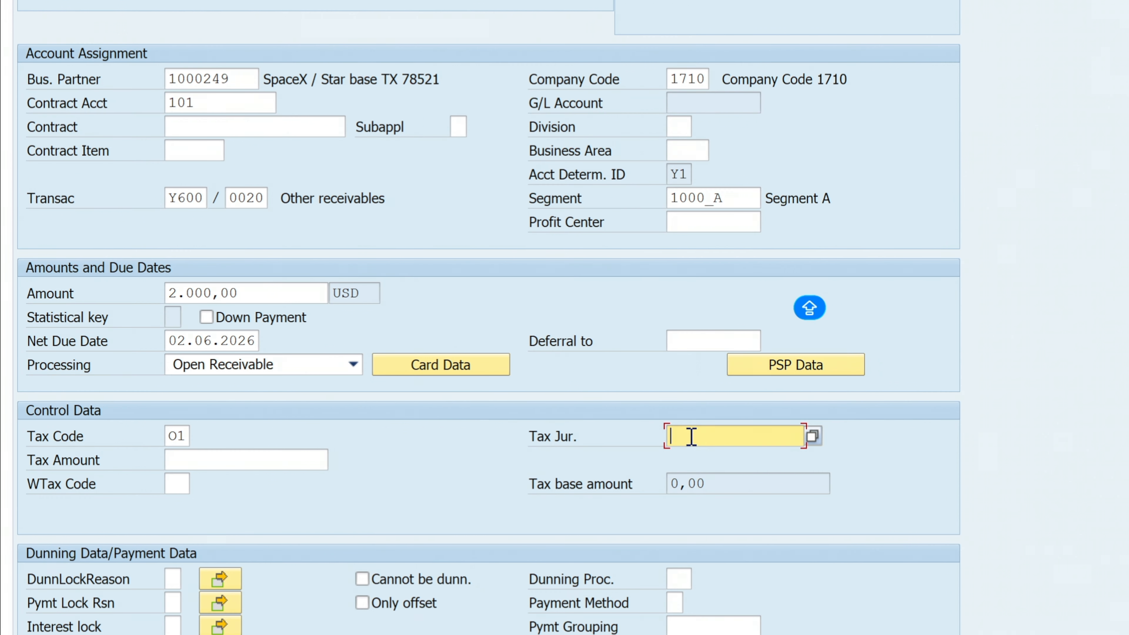
{"action": "key", "text": "Return"}
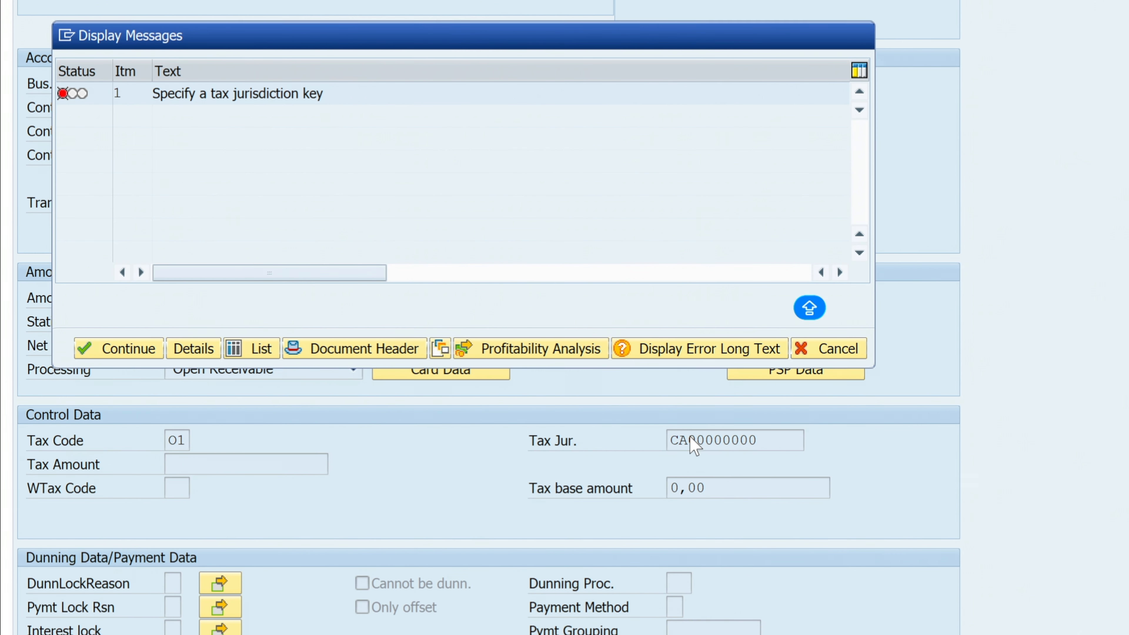
{"action": "left_click", "coordinate": [860, 36]}
Step: Clear the item's Segment, set its tax jurisdiction to TX00000000 (Texas), and review the remaining item details
{"action": "double_click", "coordinate": [753, 208]}
{"action": "key", "text": "BackSpace"}
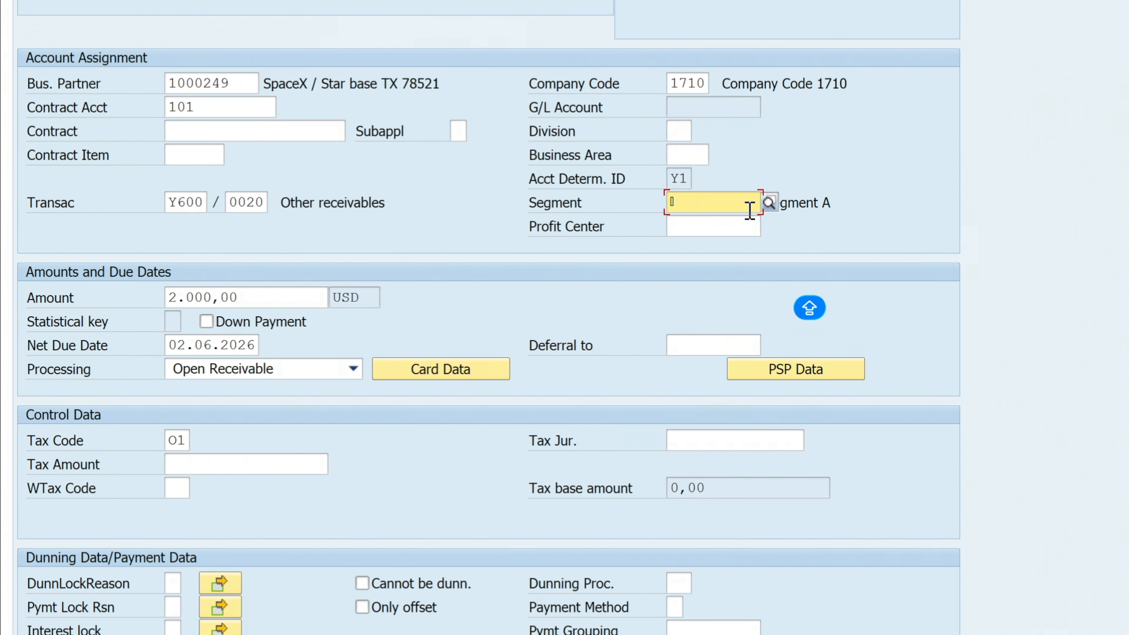
{"action": "left_click", "coordinate": [769, 203]}
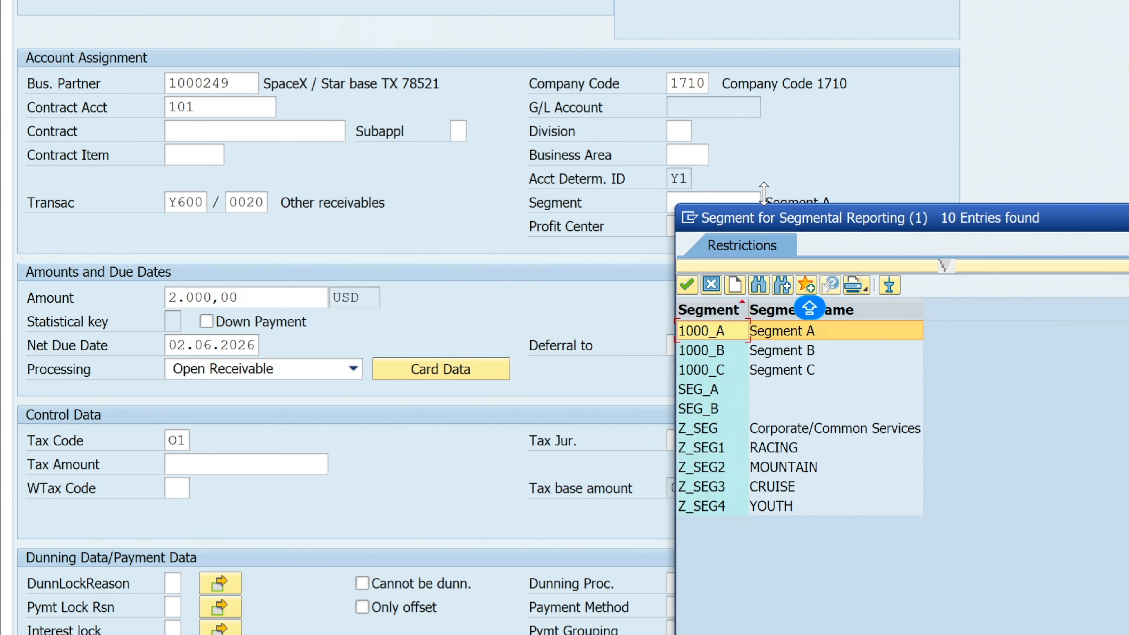
{"action": "key", "text": "Escape"}
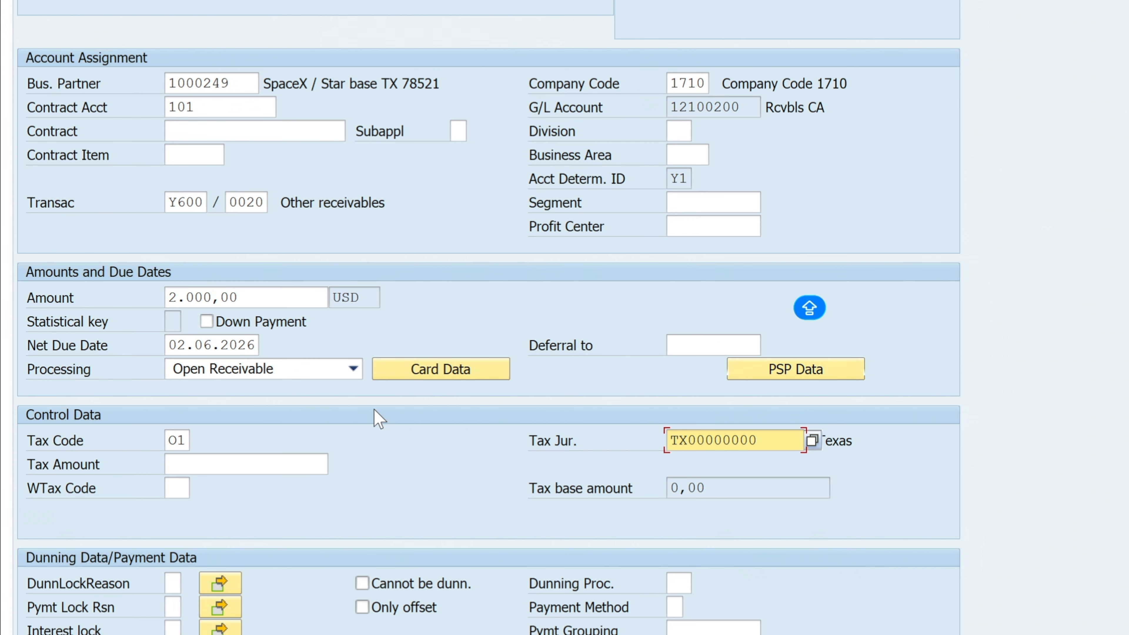
{"action": "left_click", "coordinate": [183, 485]}
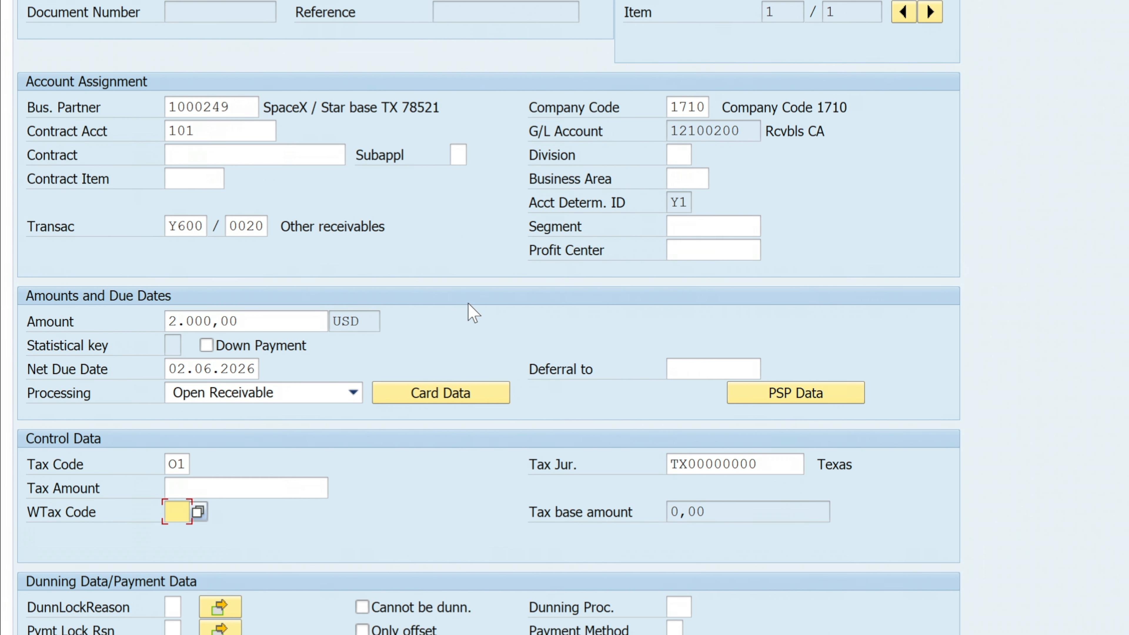
{"action": "scroll", "coordinate": [562, 418], "scroll_direction": "down", "scroll_amount": 10}
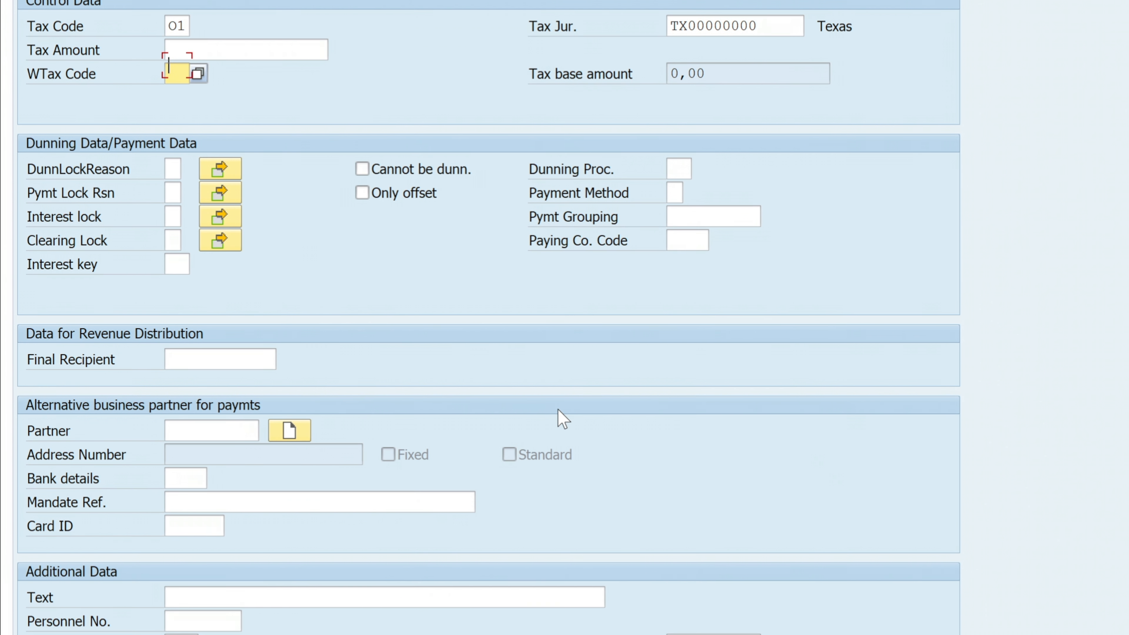
{"action": "scroll", "coordinate": [465, 432], "scroll_direction": "up", "scroll_amount": 6}
{"action": "scroll", "coordinate": [463, 427], "scroll_direction": "up", "scroll_amount": 3}
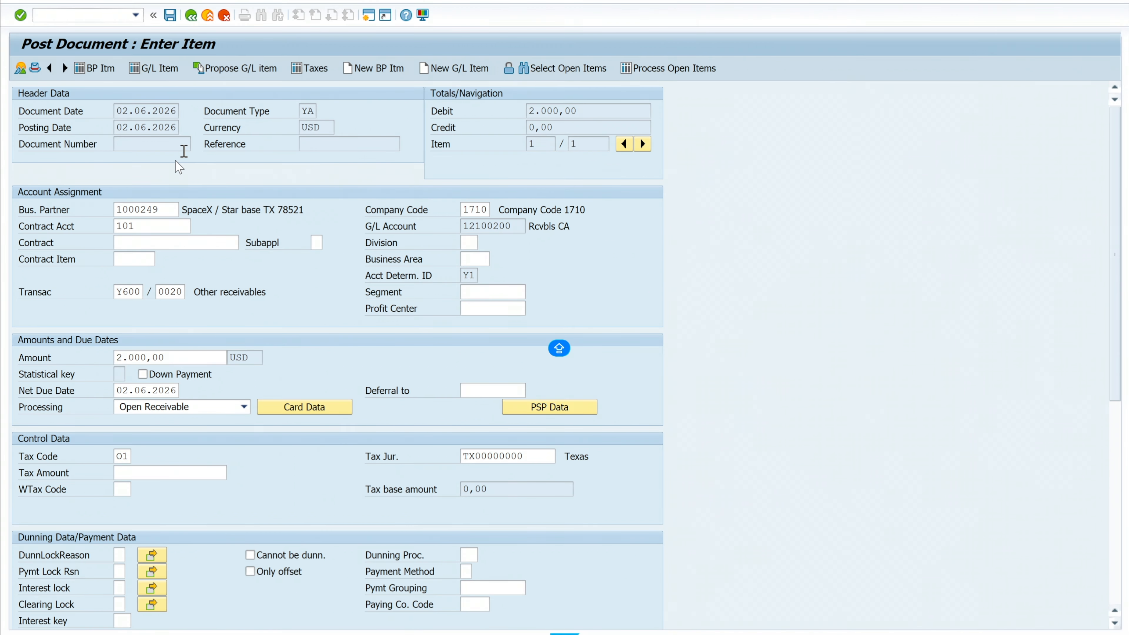
Step: Open business partner maintenance in a new session and display SpaceX in the Financial Services BP role
{"action": "left_click", "coordinate": [541, 212]}
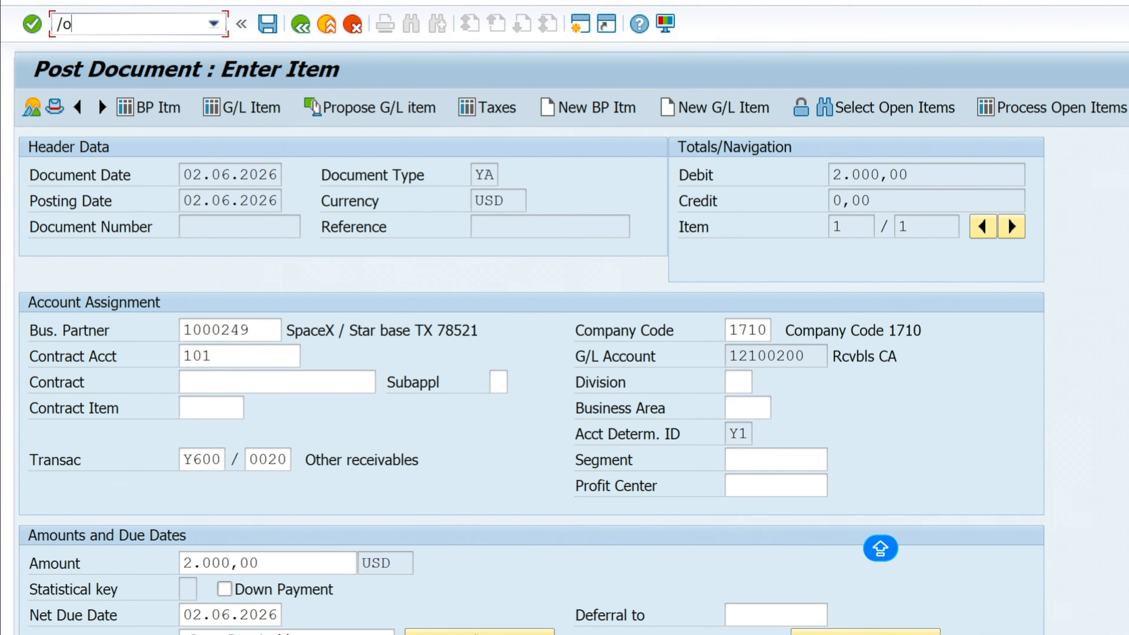
{"action": "key", "text": "Return"}
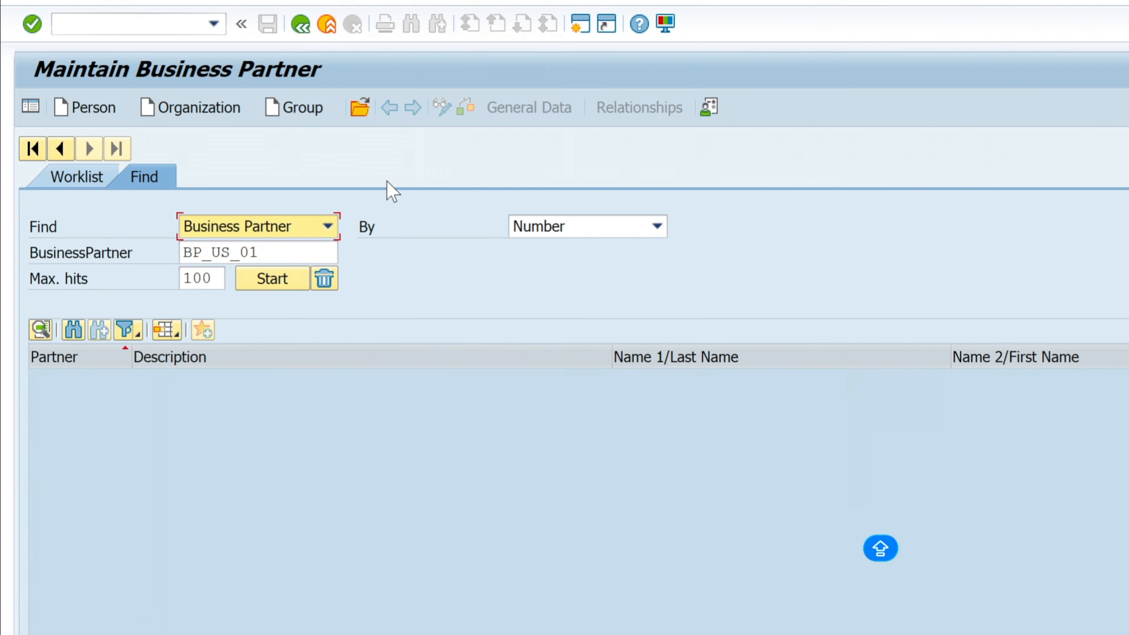
{"action": "left_click", "coordinate": [388, 178]}
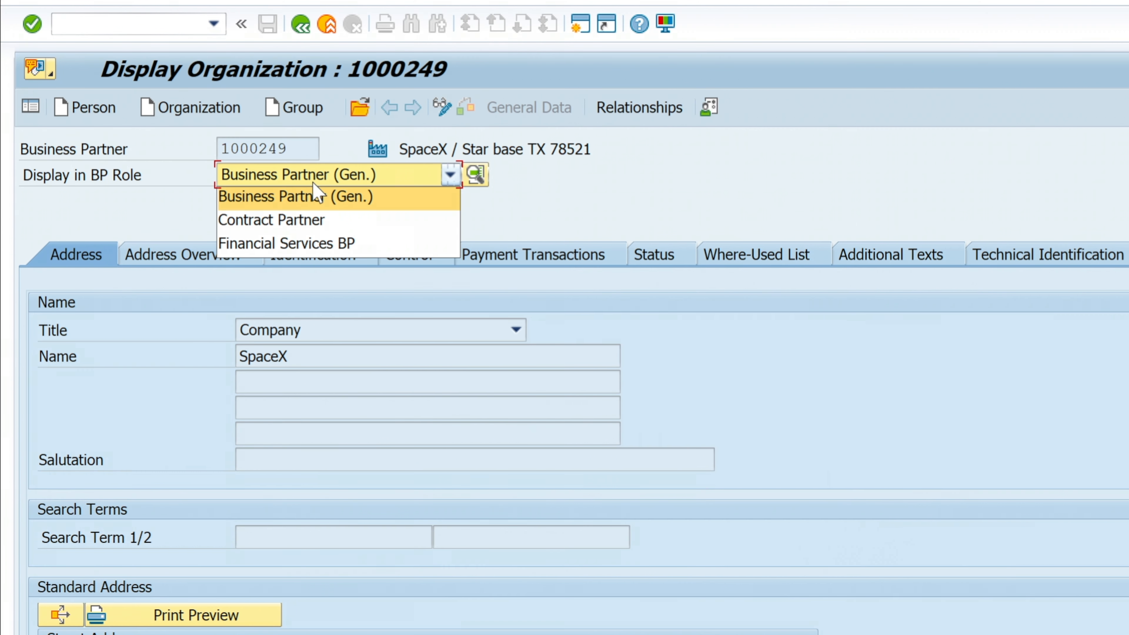
{"action": "left_click", "coordinate": [314, 241]}
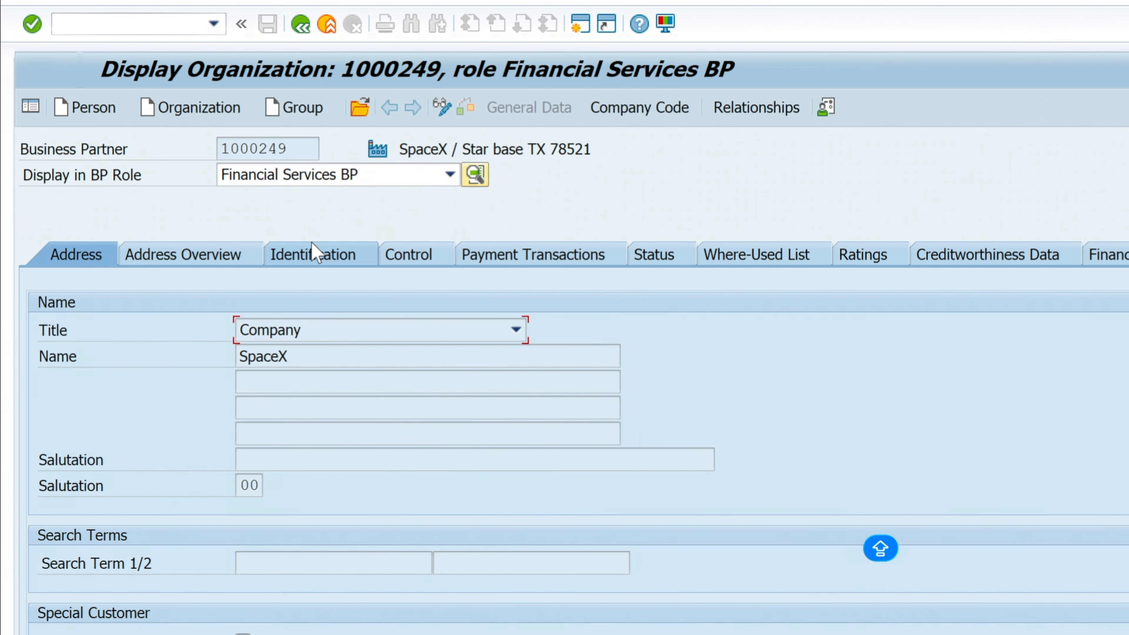
Step: Examine SpaceX's company code data, including the assigned company codes 1710 and US01 and the reporting data
{"action": "left_click", "coordinate": [675, 118]}
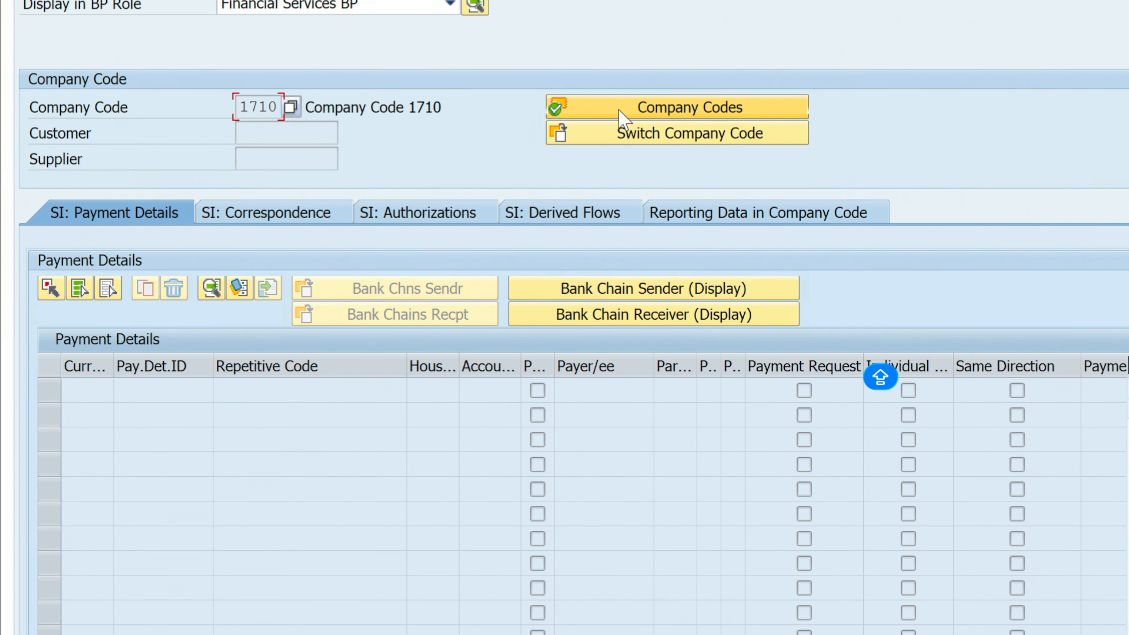
{"action": "left_click", "coordinate": [619, 116]}
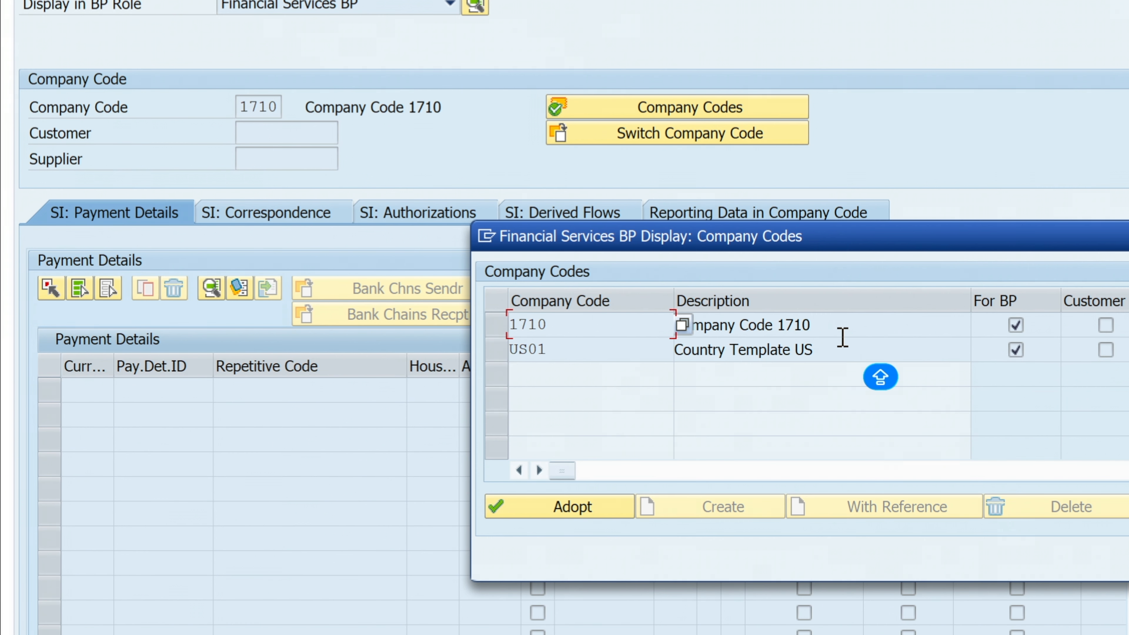
{"action": "left_click", "coordinate": [832, 351]}
{"action": "left_click", "coordinate": [497, 329]}
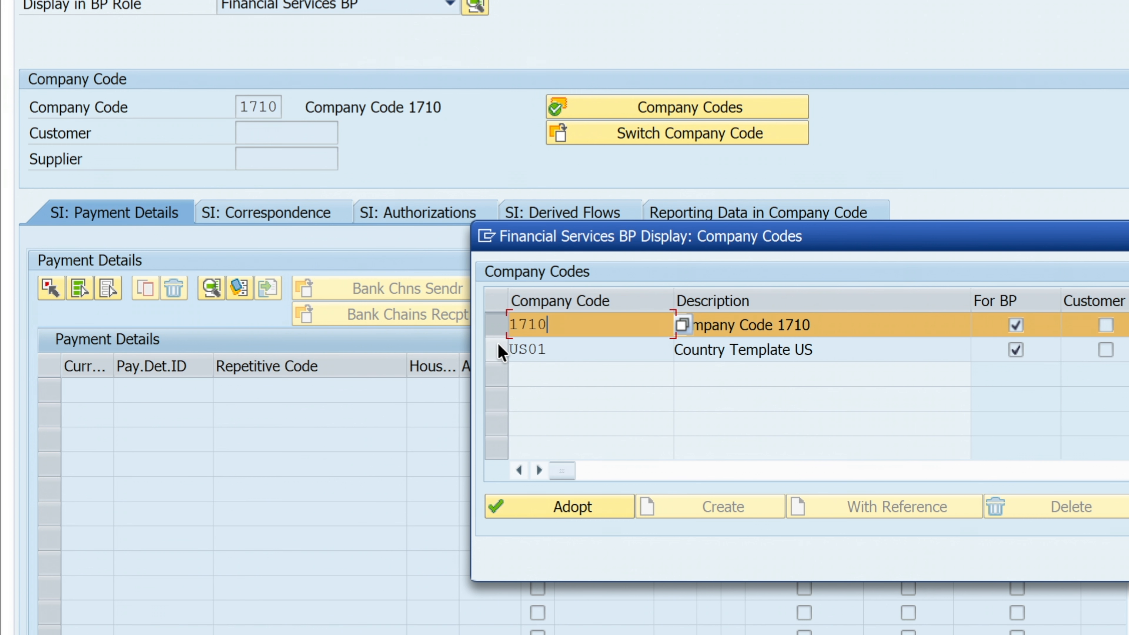
{"action": "left_click", "coordinate": [497, 346]}
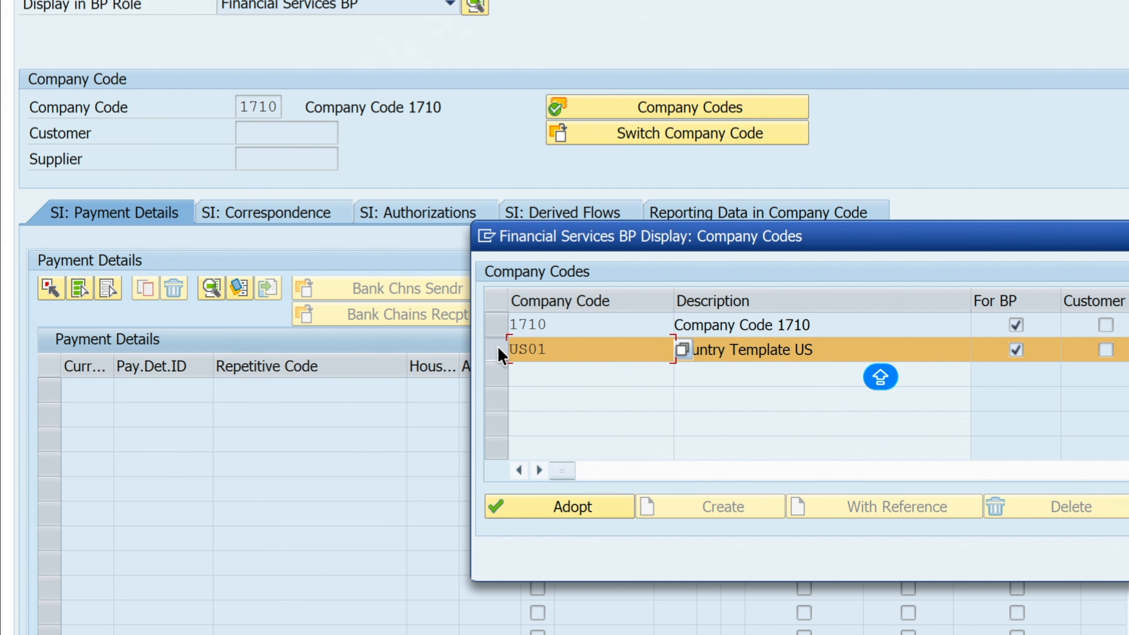
{"action": "key", "text": "Return"}
{"action": "left_click", "coordinate": [760, 212]}
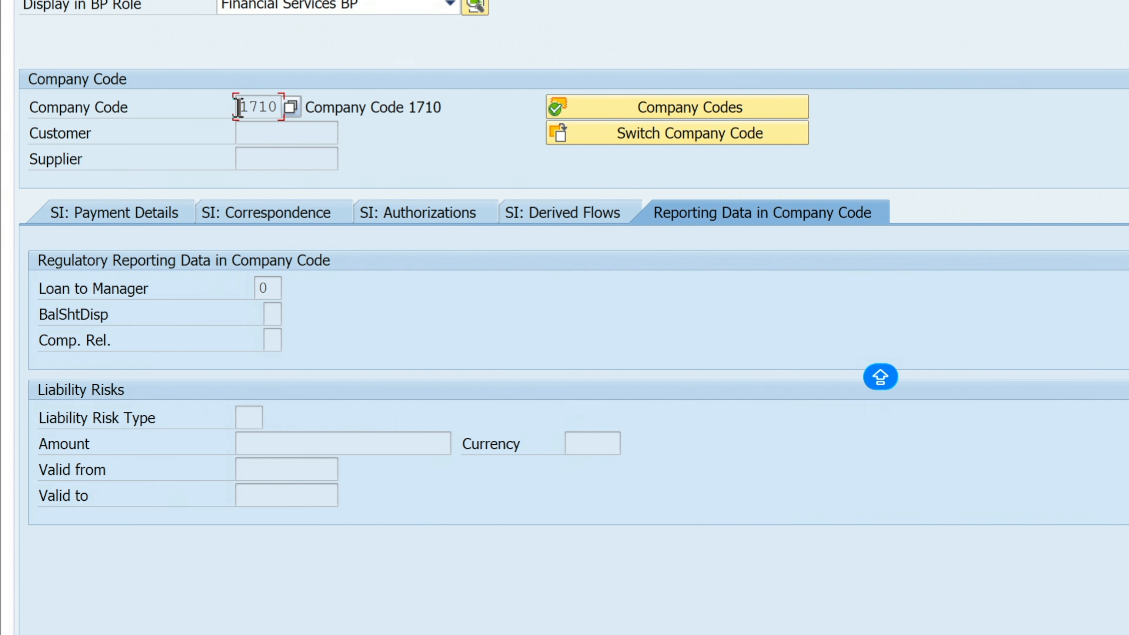
Step: Display SpaceX in the Contract Partner role and examine its address tax jurisdiction, payment transactions and where-used list
{"action": "left_click", "coordinate": [450, 3]}
{"action": "left_click", "coordinate": [394, 50]}
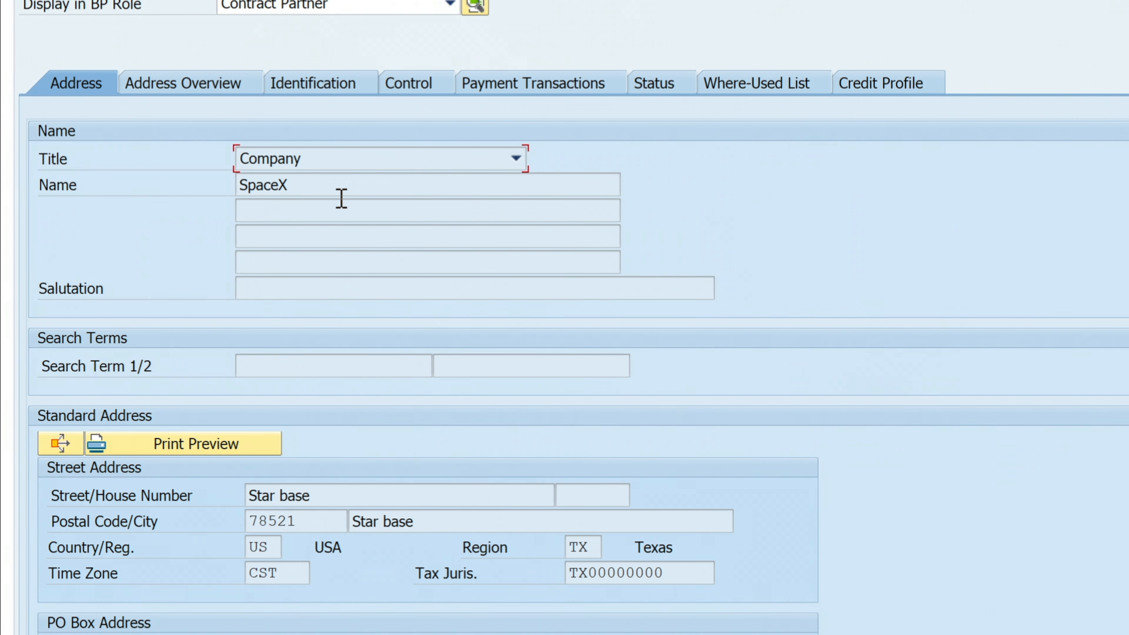
{"action": "left_click", "coordinate": [645, 573]}
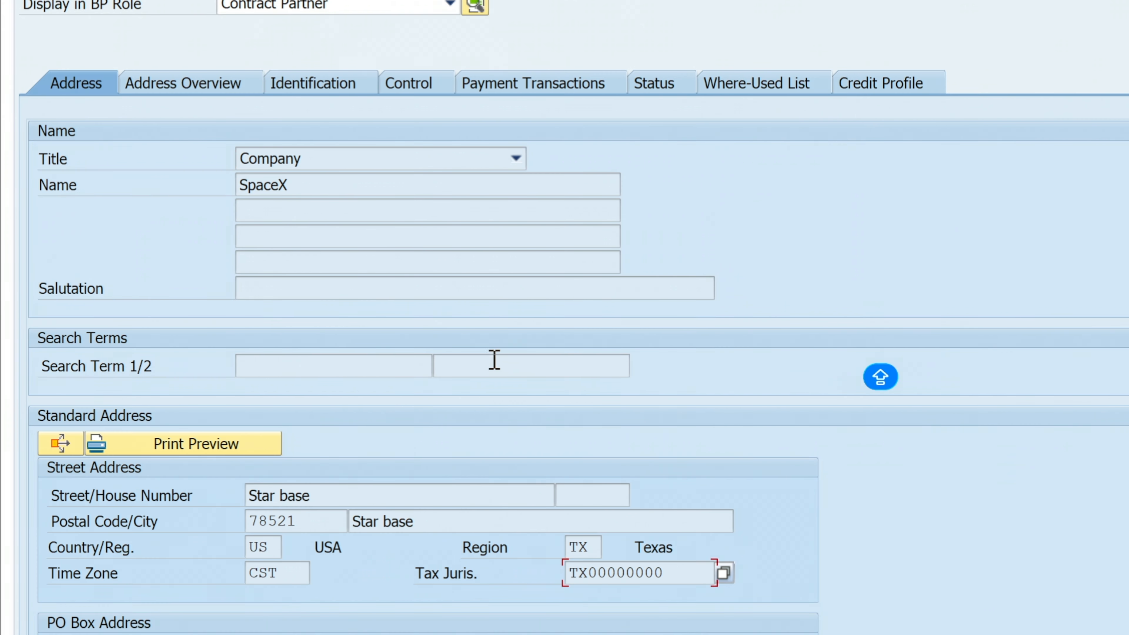
{"action": "left_click", "coordinate": [614, 88]}
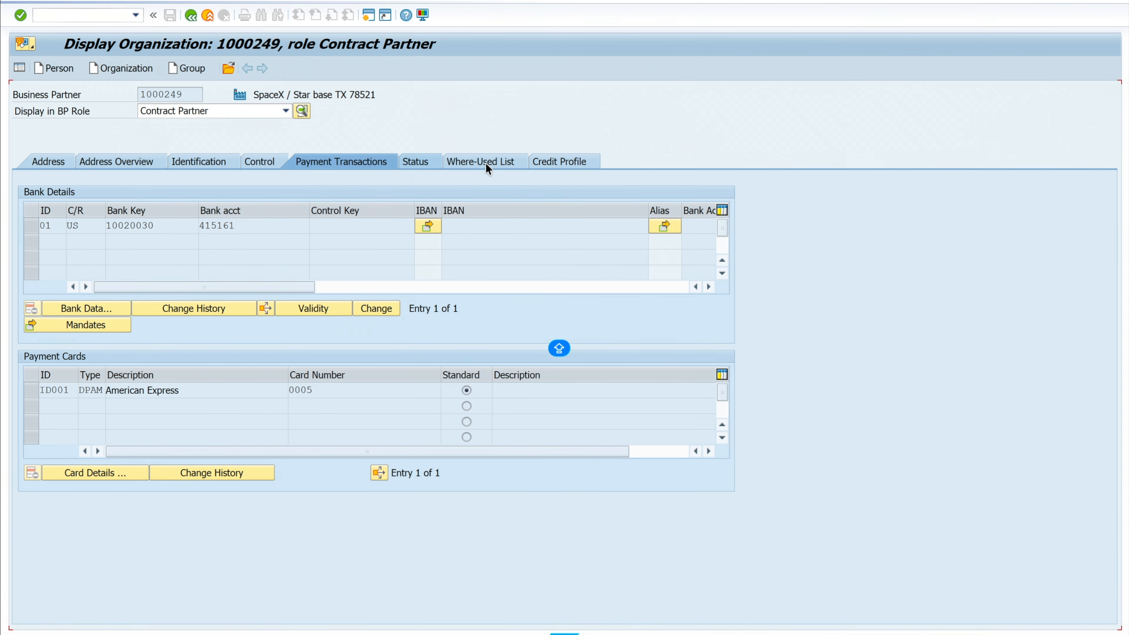
{"action": "left_click", "coordinate": [485, 162]}
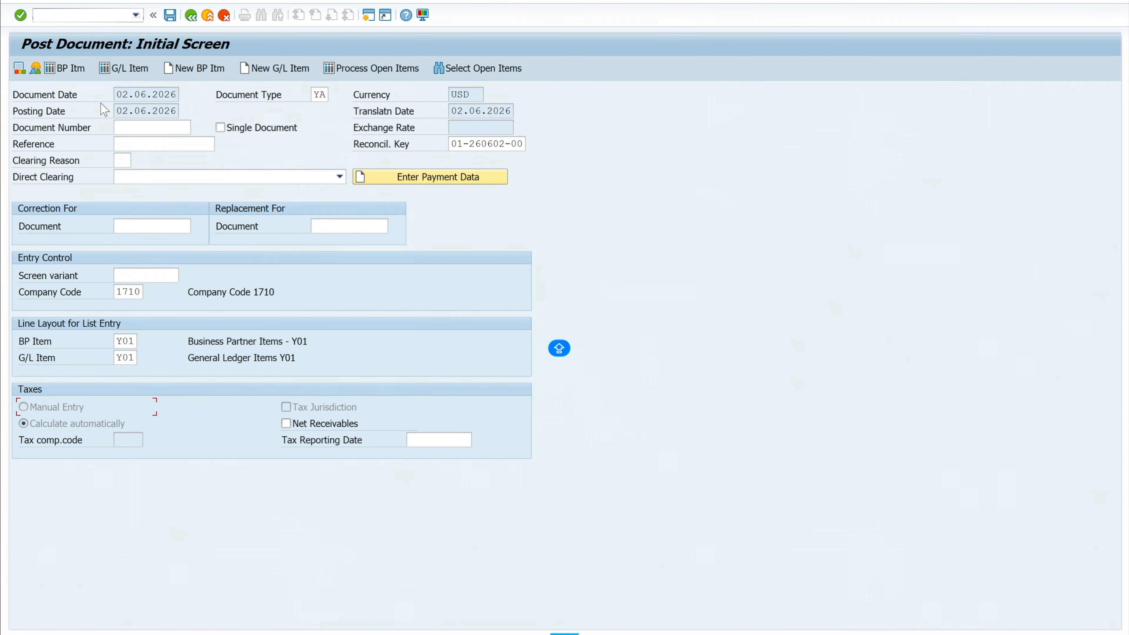
Step: Discard the current document without saving and restart transaction FPE1
{"action": "left_click", "coordinate": [191, 15]}
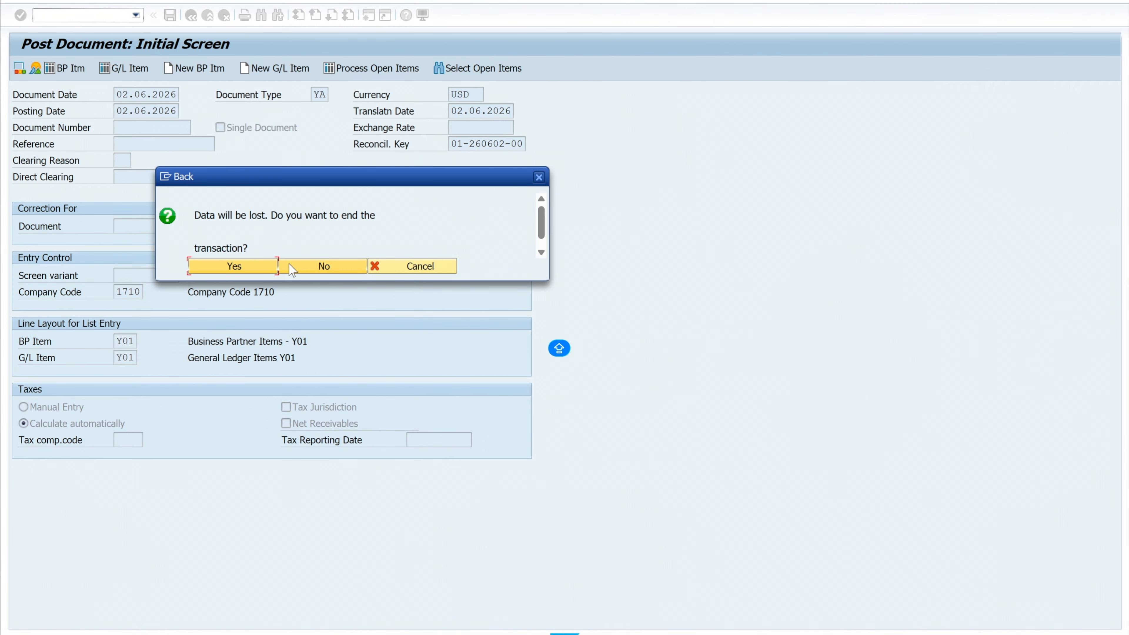
{"action": "left_click", "coordinate": [240, 260]}
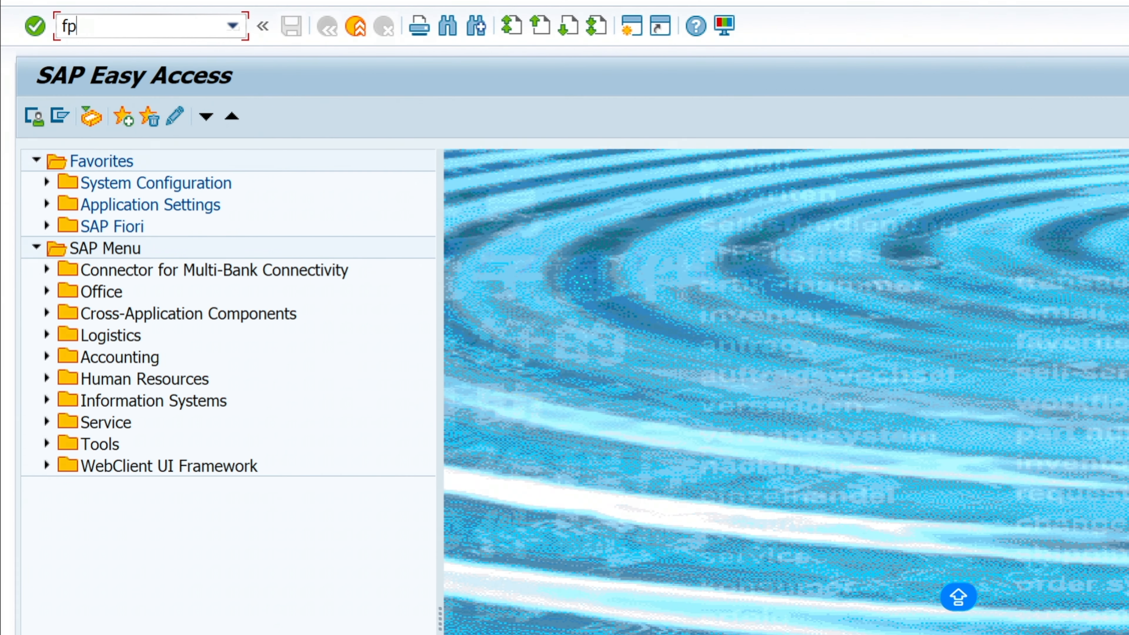
{"action": "type", "text": "fpe1"}
{"action": "key", "text": "Return"}
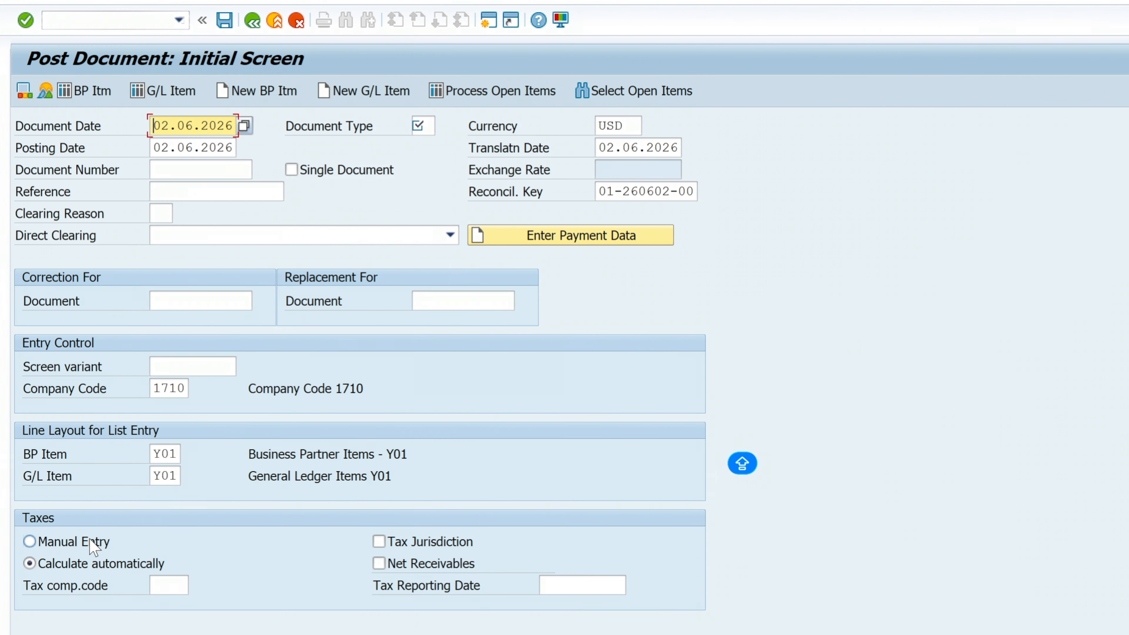
Step: Set taxes to Manual Entry with Tax Jurisdiction, the tax reporting date to 01.06.2026, and the document type to YA
{"action": "left_click", "coordinate": [378, 542]}
{"action": "left_click", "coordinate": [550, 585]}
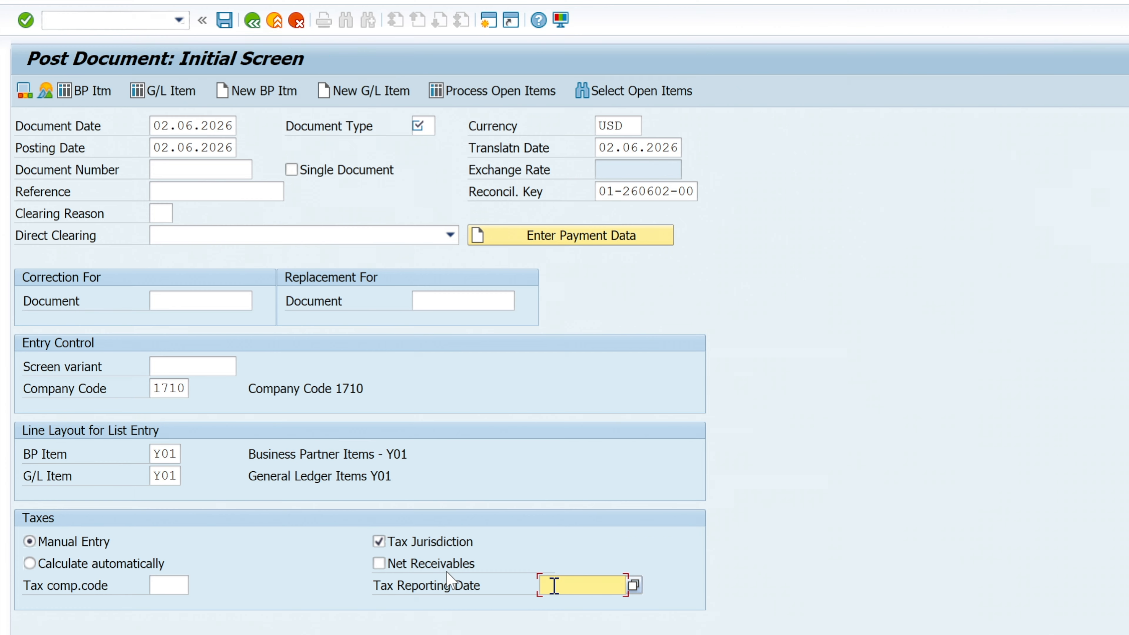
{"action": "left_click", "coordinate": [634, 585]}
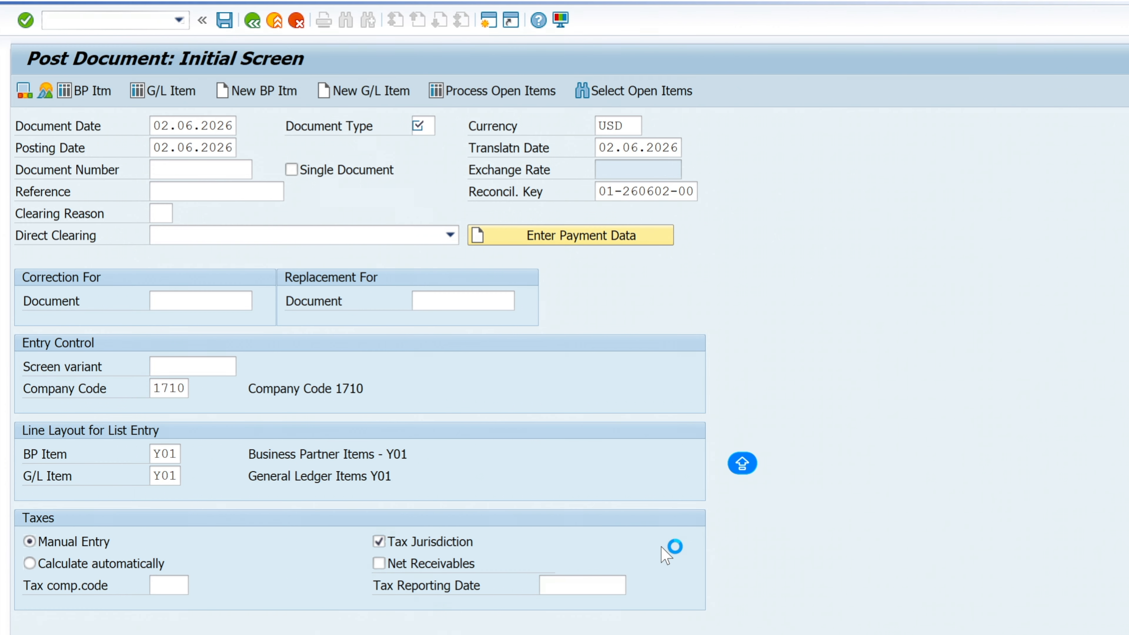
{"action": "type", "text": "01"}
{"action": "key", "text": "Return"}
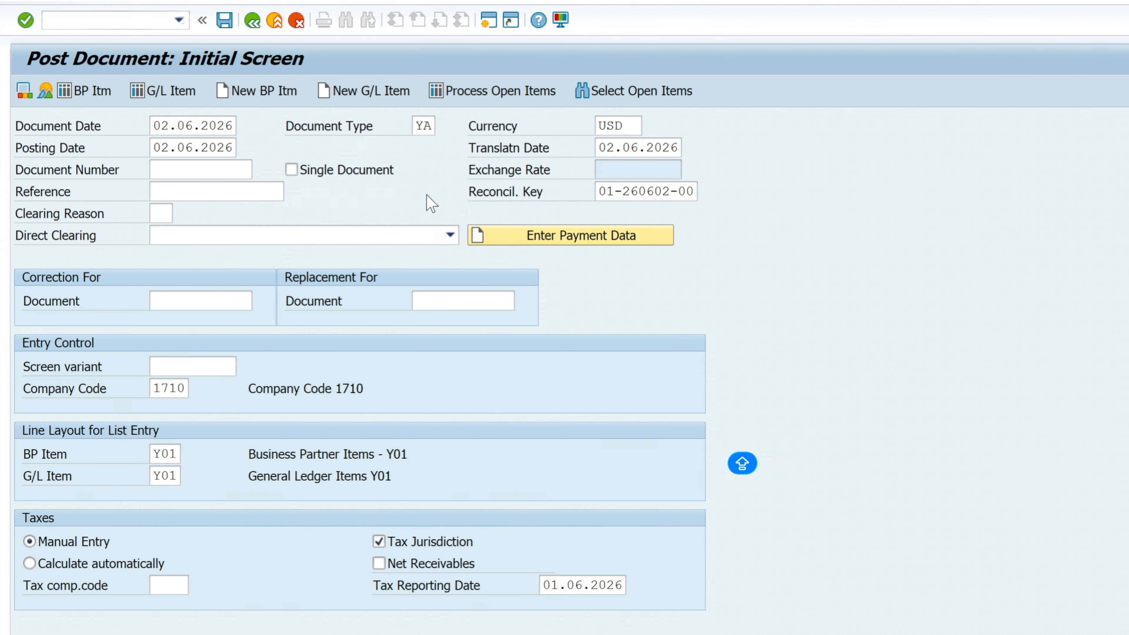
Step: Confirm 01.06.2026 as the tax reporting date in the calendar and proceed to the business partner items
{"action": "left_click", "coordinate": [575, 586]}
{"action": "left_click", "coordinate": [635, 586]}
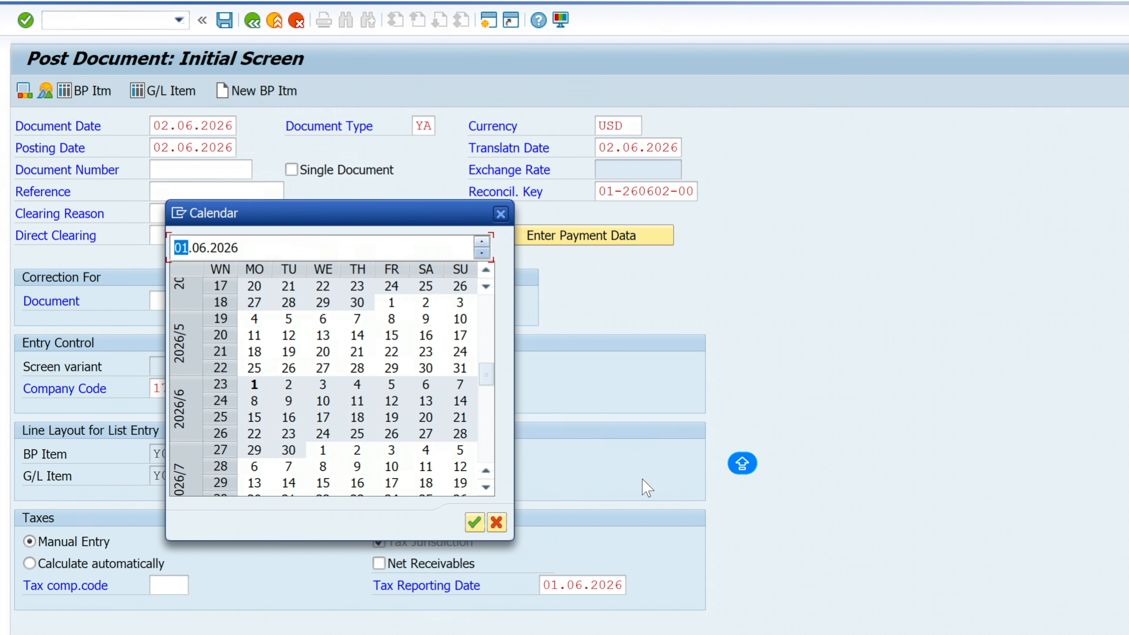
{"action": "key", "text": "Return"}
{"action": "key", "text": "Return"}
Step: Enter a business partner item for SpaceX with amount 2000, main transaction Y600 and subtransaction 0020
{"action": "left_click", "coordinate": [95, 300]}
{"action": "left_click", "coordinate": [76, 318]}
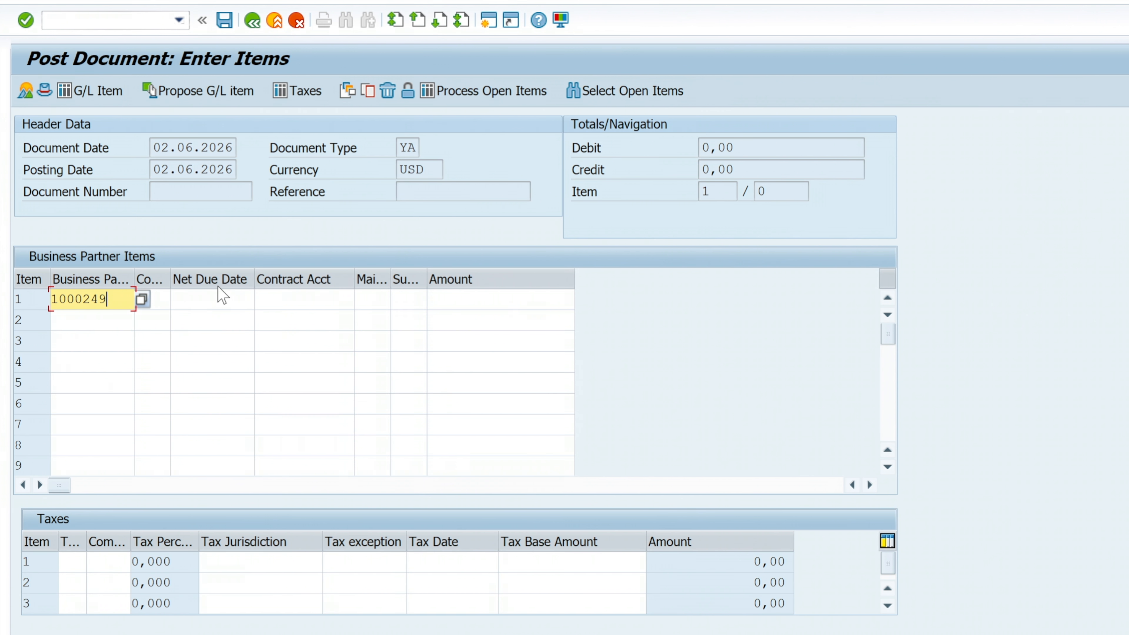
{"action": "left_click", "coordinate": [196, 296]}
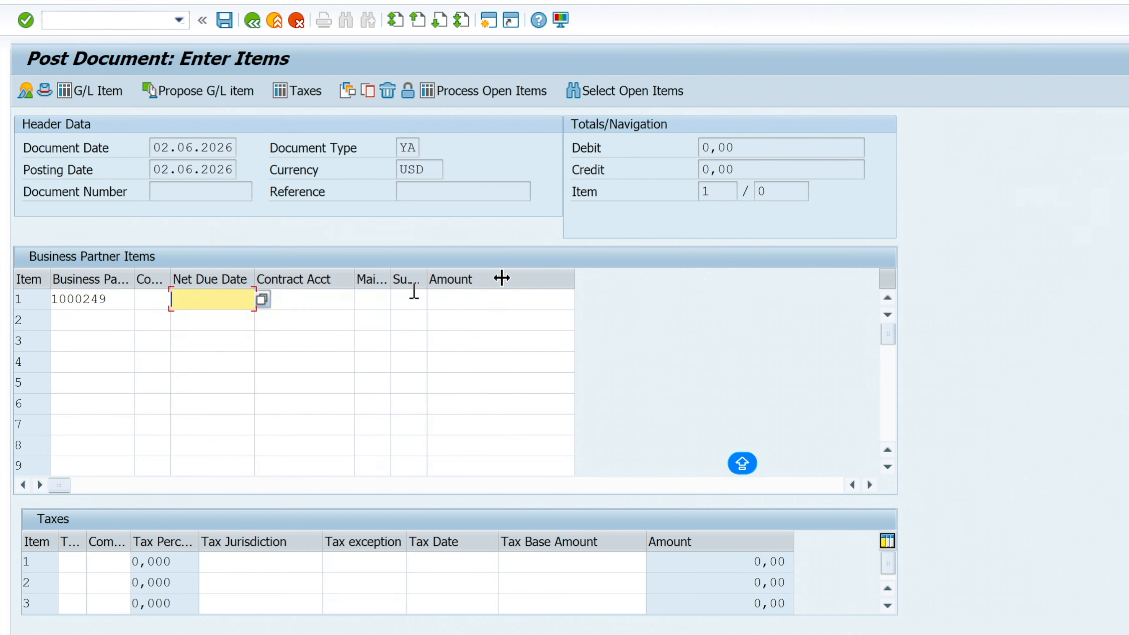
{"action": "left_click", "coordinate": [502, 299]}
{"action": "left_click", "coordinate": [499, 321]}
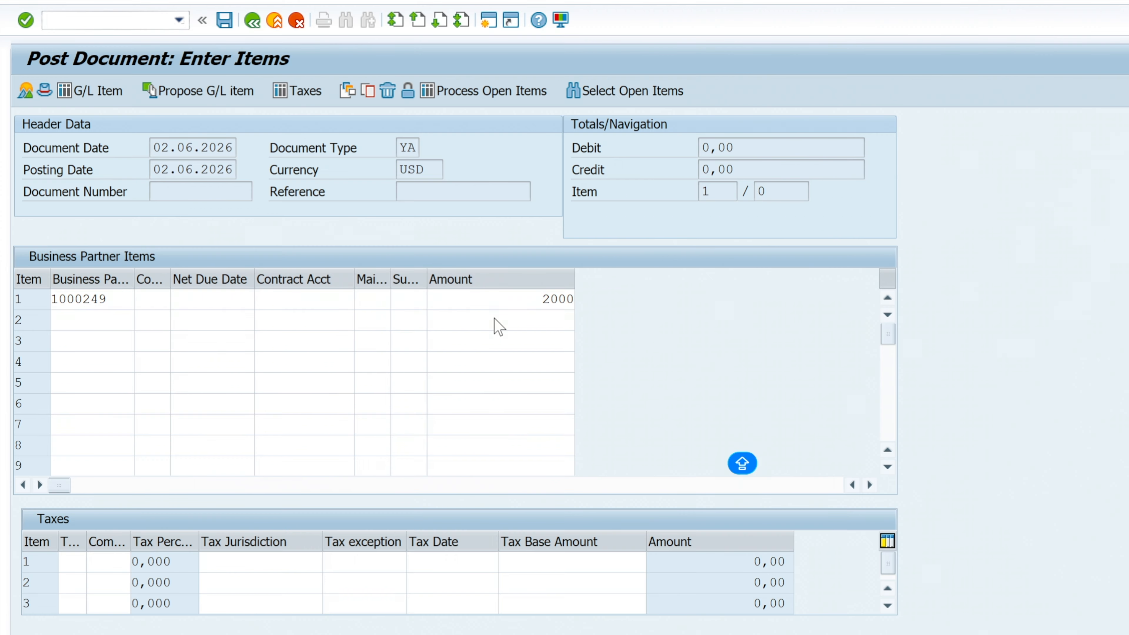
{"action": "key", "text": "Return"}
{"action": "left_click", "coordinate": [371, 299]}
{"action": "left_click", "coordinate": [371, 313]}
{"action": "left_click", "coordinate": [406, 299]}
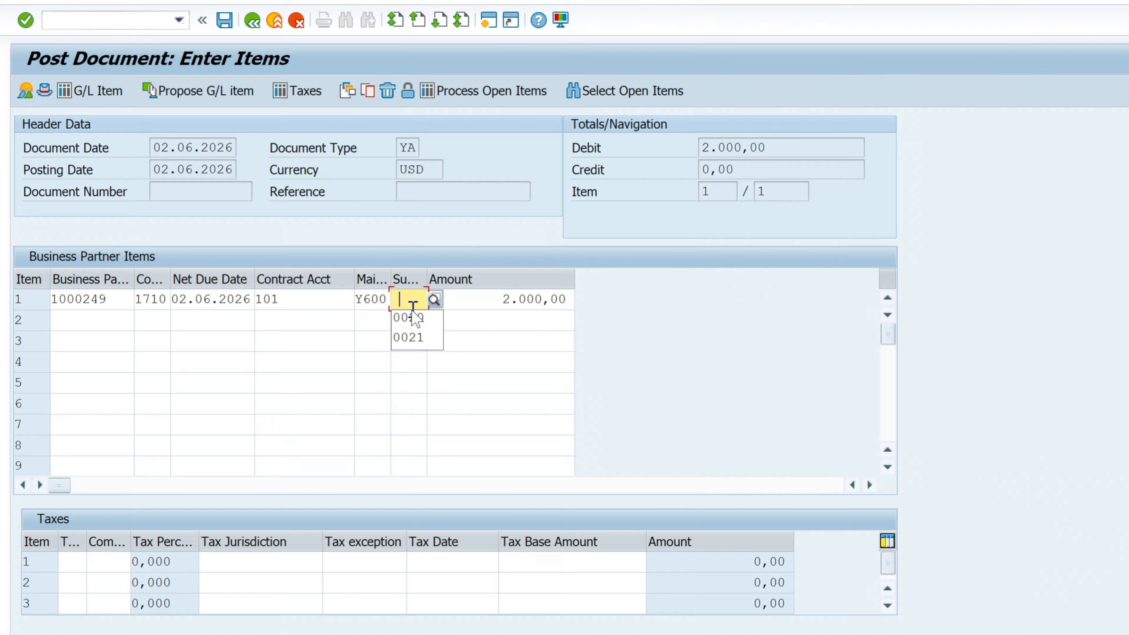
{"action": "left_click", "coordinate": [408, 317]}
{"action": "key", "text": "Return"}
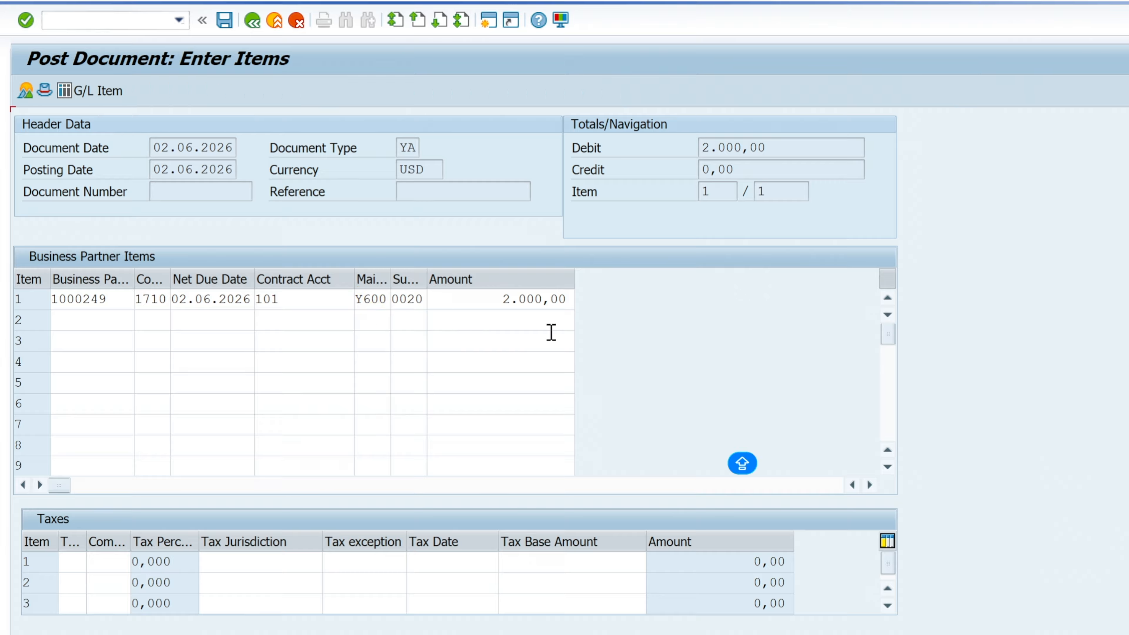
Step: Display the SpaceX item's details and examine its G/L account, tax code, tax jurisdiction and tax base amount
{"action": "double_click", "coordinate": [199, 299]}
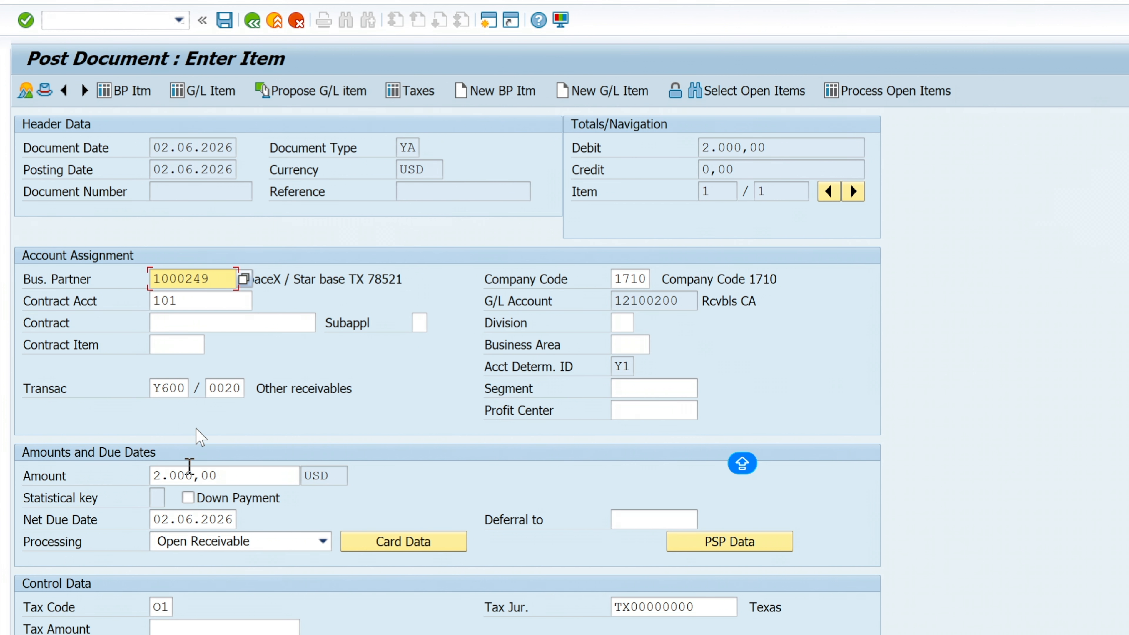
{"action": "scroll", "coordinate": [505, 487], "scroll_direction": "down", "scroll_amount": 1}
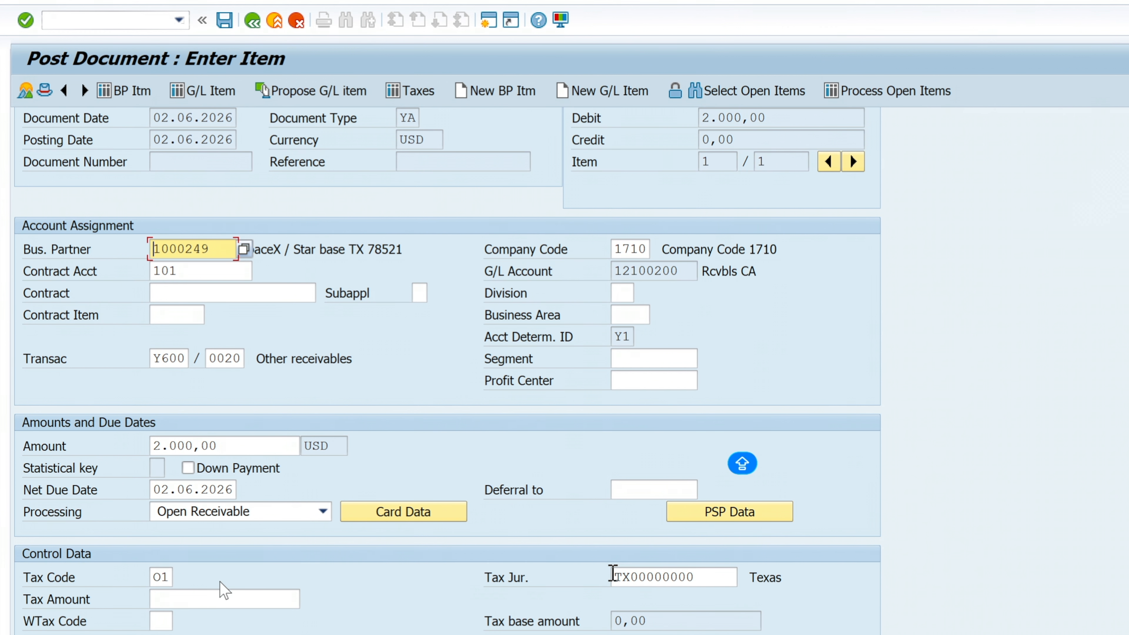
{"action": "scroll", "coordinate": [373, 474], "scroll_direction": "up", "scroll_amount": 1}
{"action": "scroll", "coordinate": [374, 474], "scroll_direction": "down", "scroll_amount": 2}
{"action": "scroll", "coordinate": [374, 474], "scroll_direction": "up", "scroll_amount": 1}
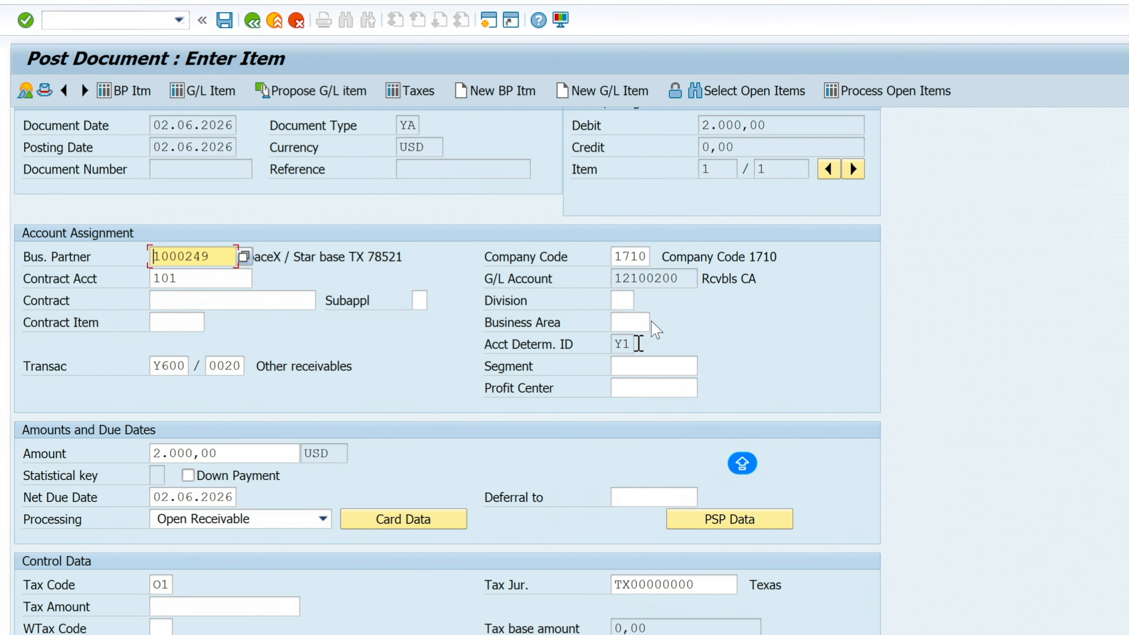
{"action": "left_click", "coordinate": [684, 278]}
{"action": "scroll", "coordinate": [416, 593], "scroll_direction": "down", "scroll_amount": 4}
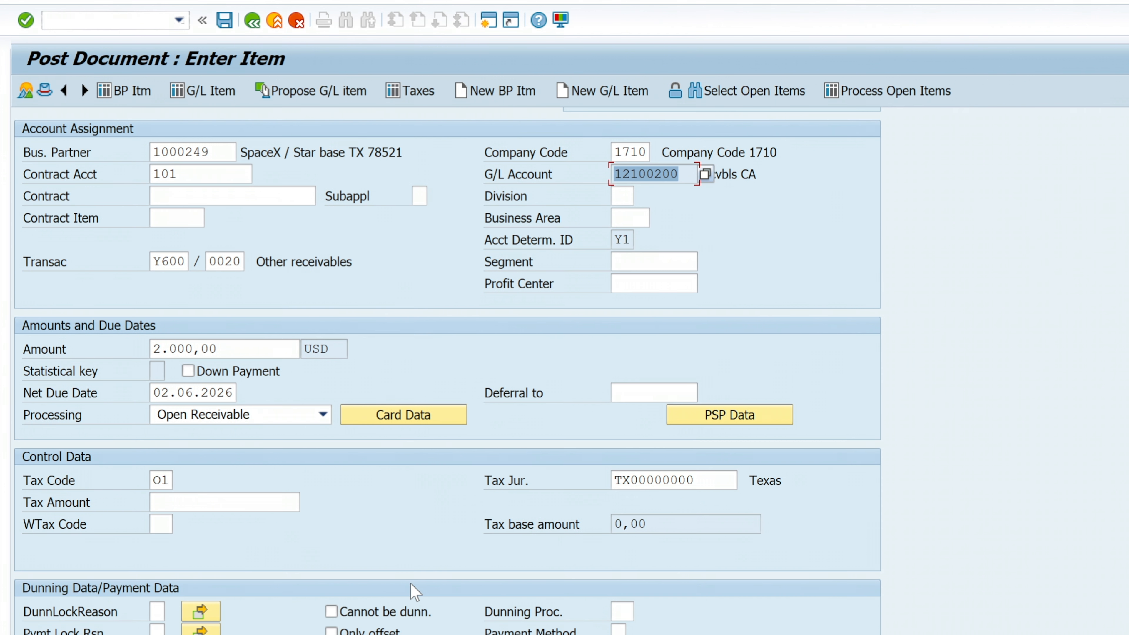
{"action": "left_click", "coordinate": [661, 472]}
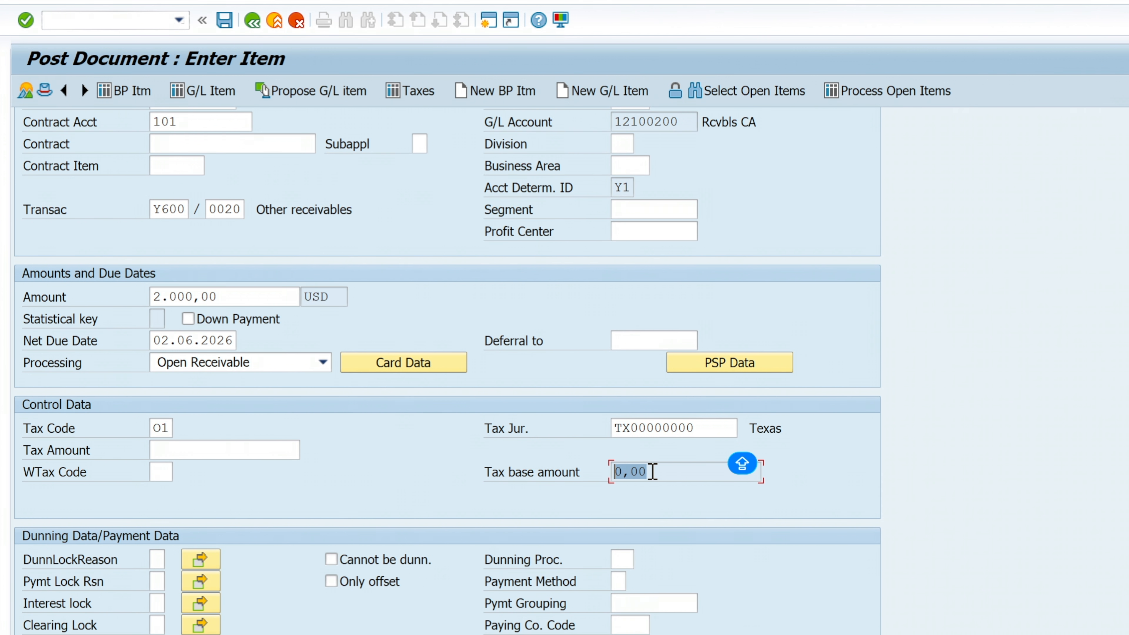
Step: Return to the item list and discard the document without saving
{"action": "left_click", "coordinate": [253, 20]}
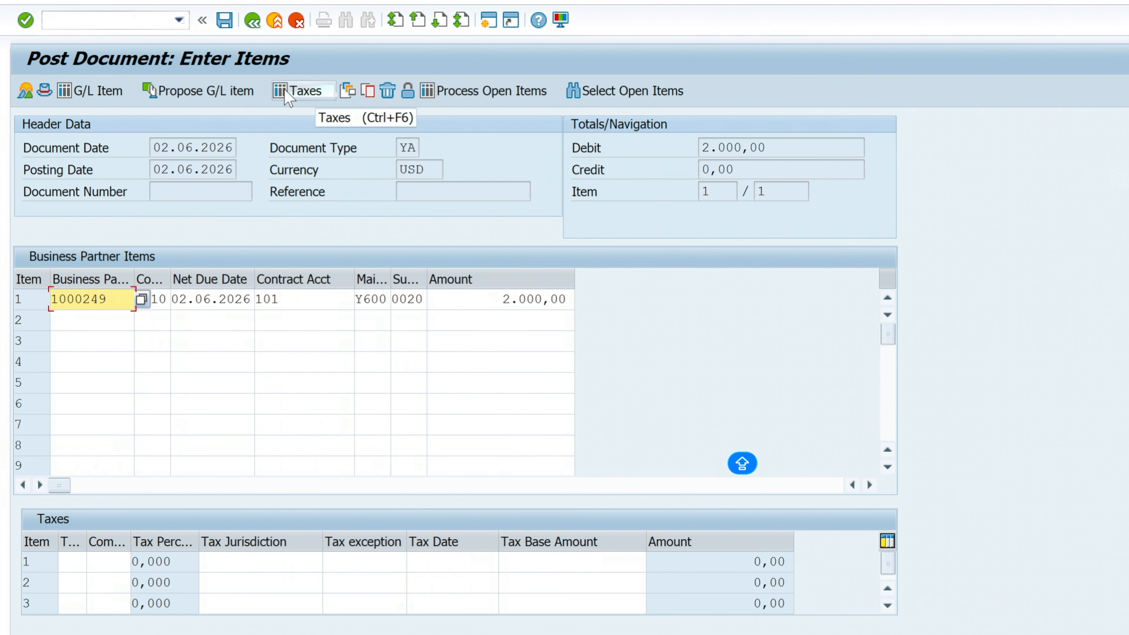
{"action": "left_click", "coordinate": [252, 20]}
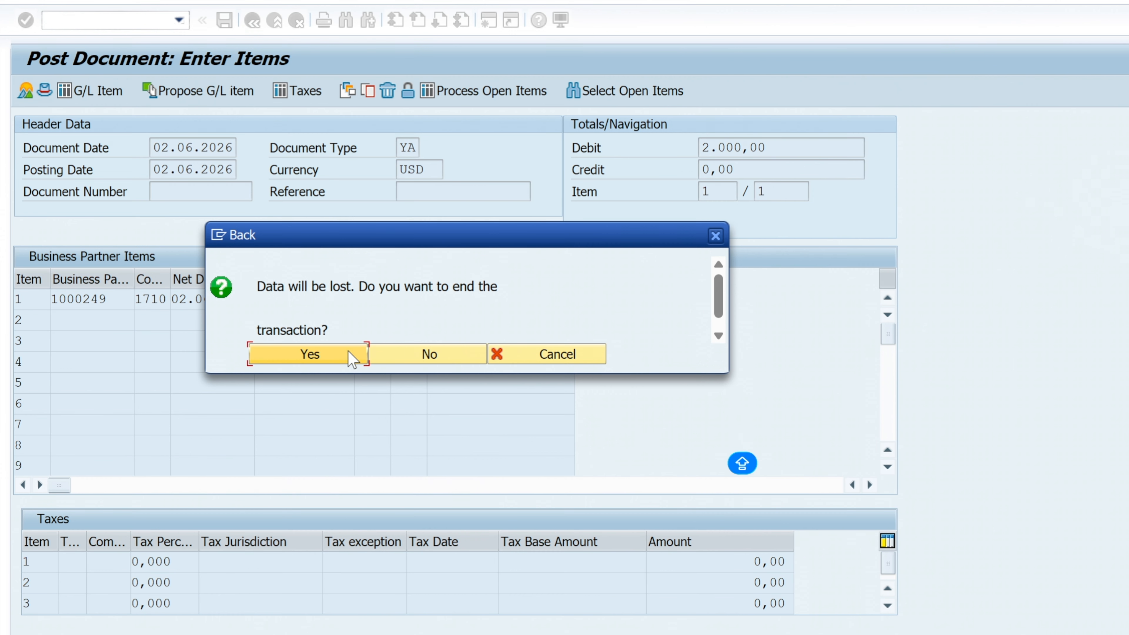
{"action": "left_click", "coordinate": [351, 357]}
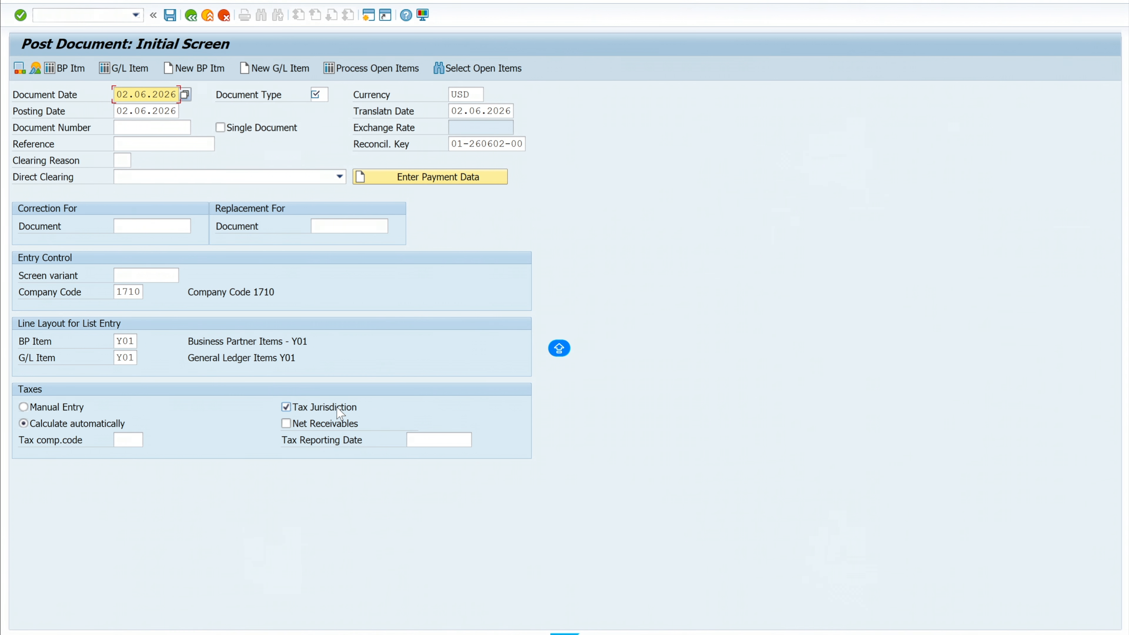
Step: Set the tax reporting date to 02.06.2026, deselect Tax Jurisdiction, choose document type YA and proceed to the business partner items
{"action": "left_click", "coordinate": [423, 439]}
{"action": "left_click", "coordinate": [433, 452]}
{"action": "left_click", "coordinate": [309, 408]}
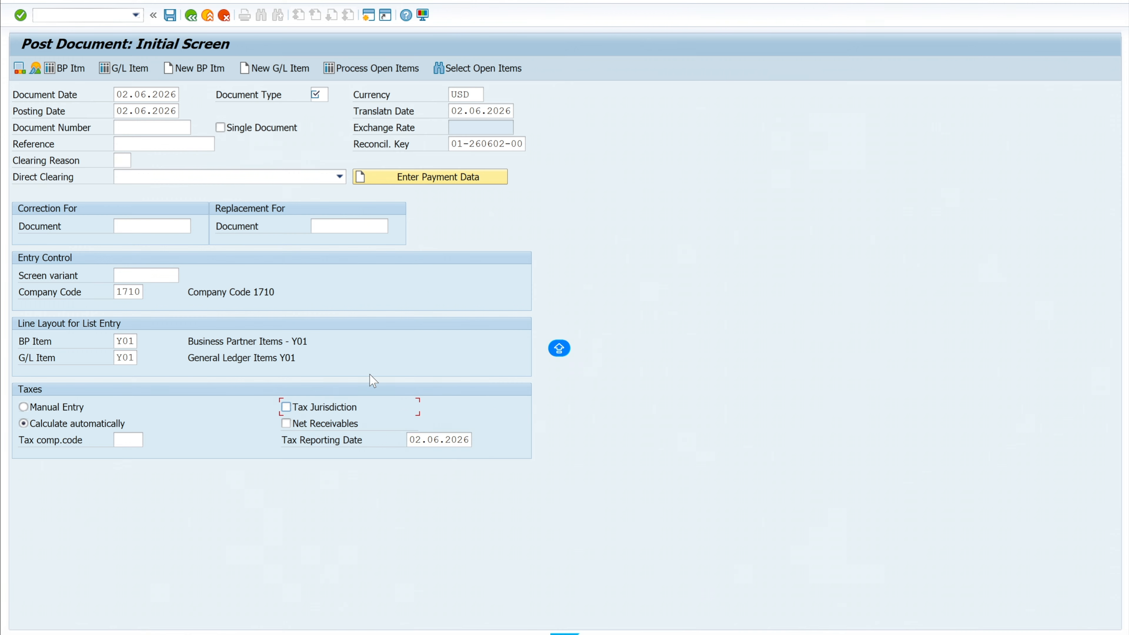
{"action": "left_click", "coordinate": [318, 94]}
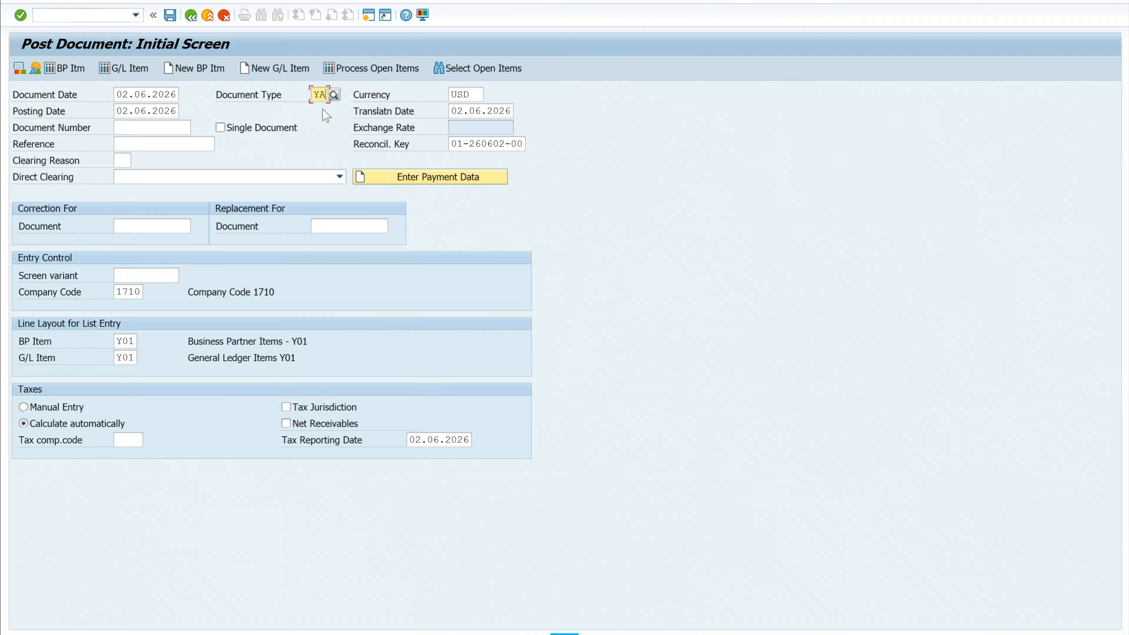
{"action": "key", "text": "Return"}
Step: Enter a SpaceX item for 2000 with transaction Y600/0020 without Tax Jurisdiction and check the resulting message
{"action": "left_click", "coordinate": [62, 241]}
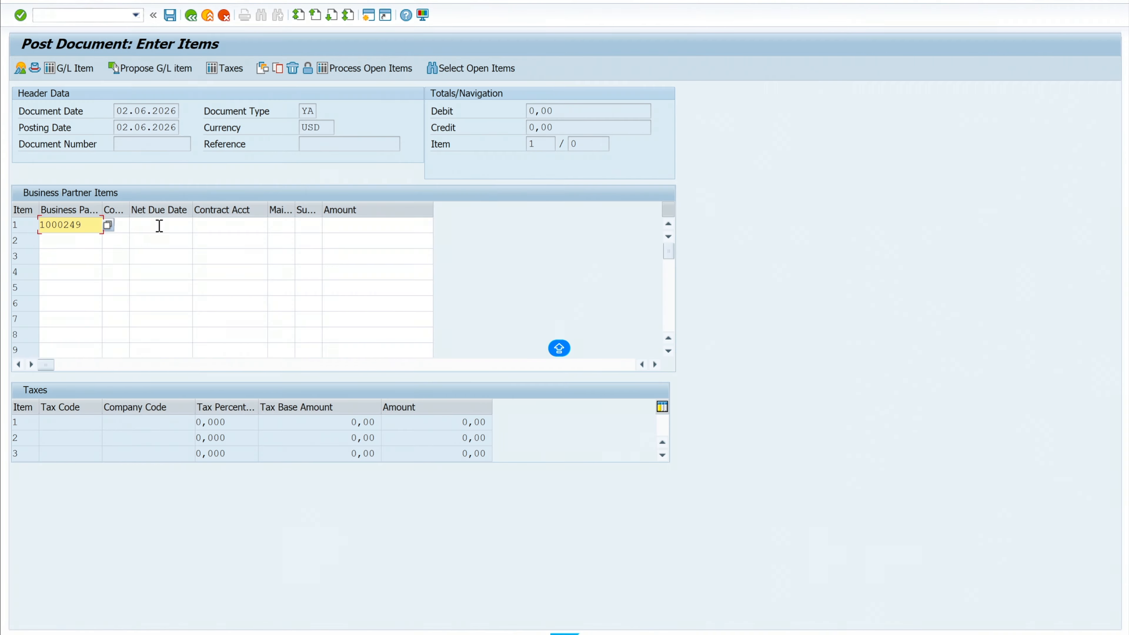
{"action": "left_click", "coordinate": [345, 224]}
{"action": "left_click", "coordinate": [345, 241]}
{"action": "left_click", "coordinate": [289, 229]}
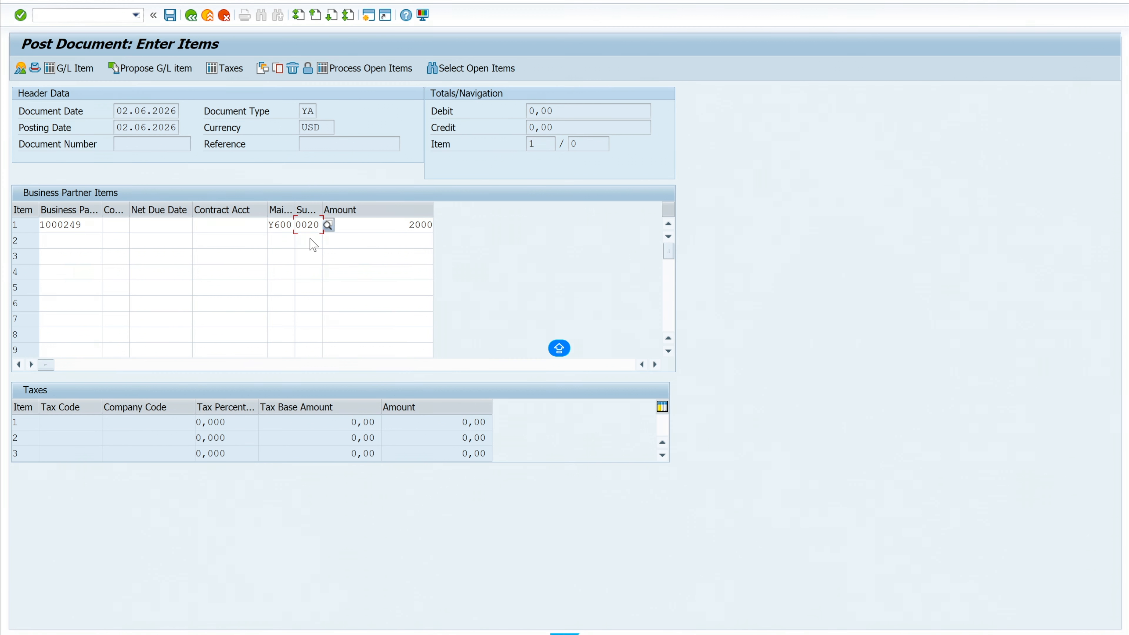
{"action": "key", "text": "Return"}
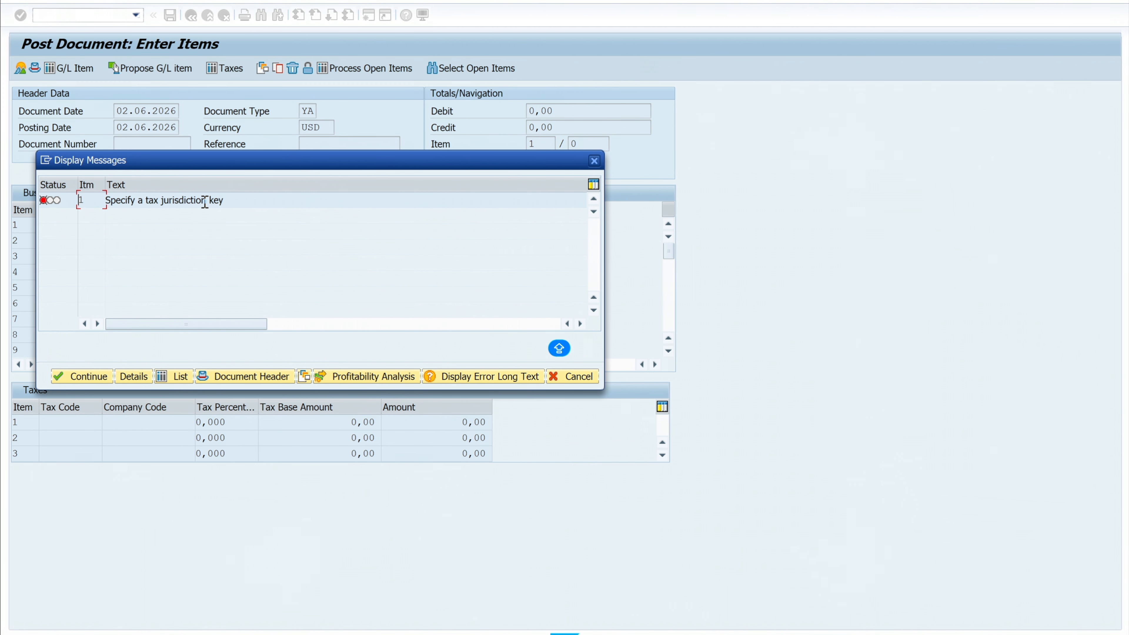
{"action": "left_click", "coordinate": [83, 377]}
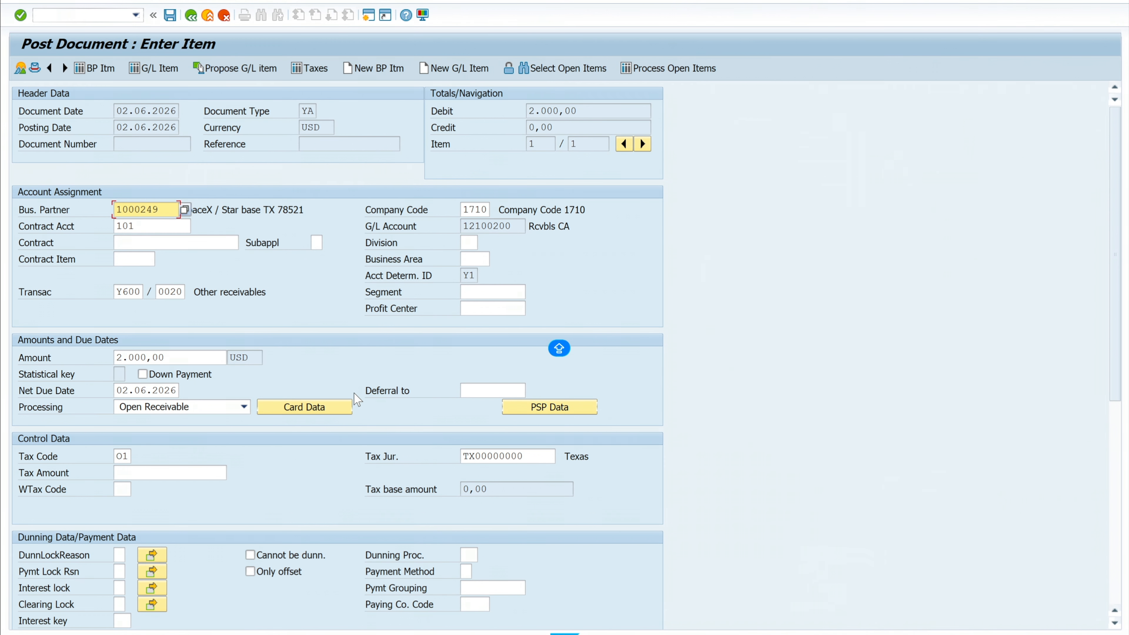
Step: Try to enter a tax amount of 1 in the SpaceX item's control data, and return to the item list
{"action": "scroll", "coordinate": [147, 418], "scroll_direction": "down", "scroll_amount": 3}
{"action": "left_click", "coordinate": [147, 422]}
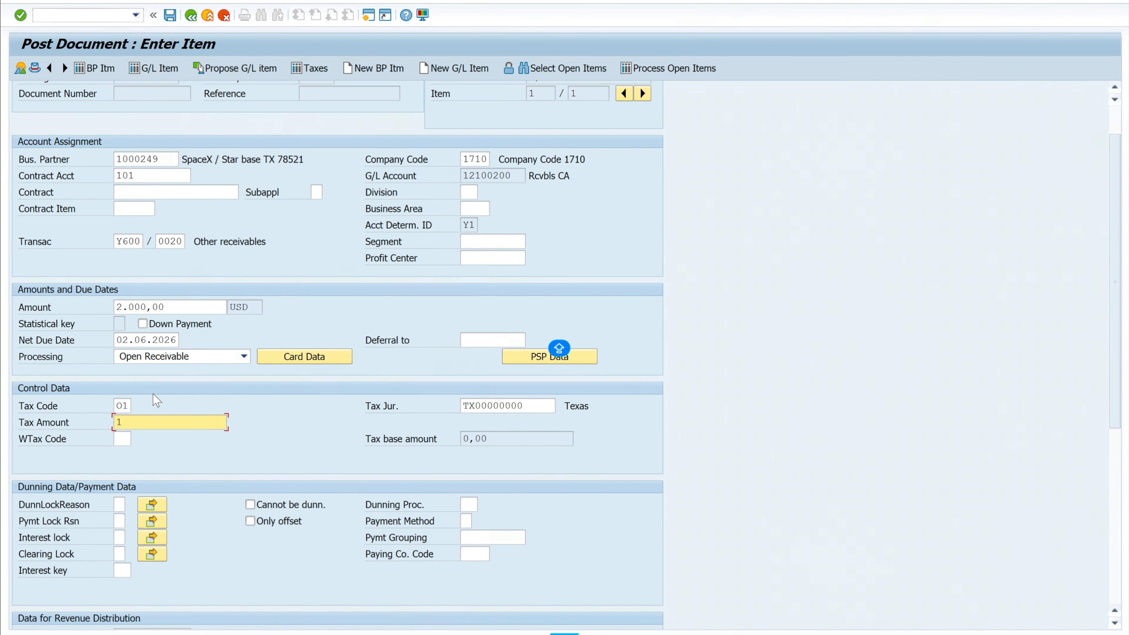
{"action": "key", "text": "Return"}
{"action": "key", "text": "Return"}
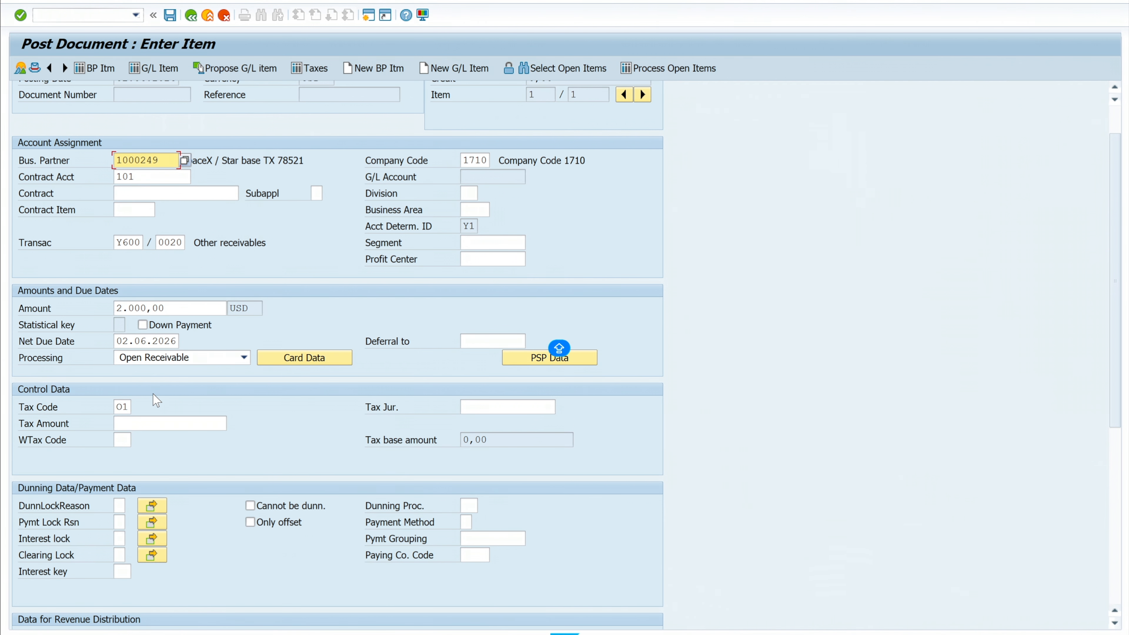
{"action": "left_click", "coordinate": [148, 423]}
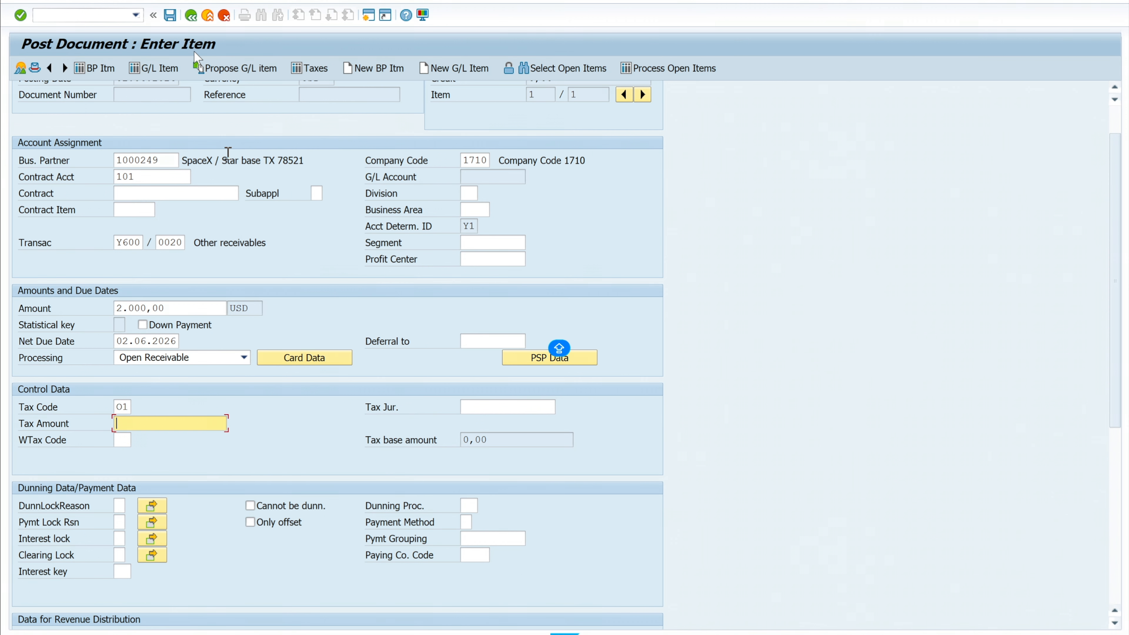
{"action": "left_click", "coordinate": [195, 21]}
{"action": "key", "text": "Return"}
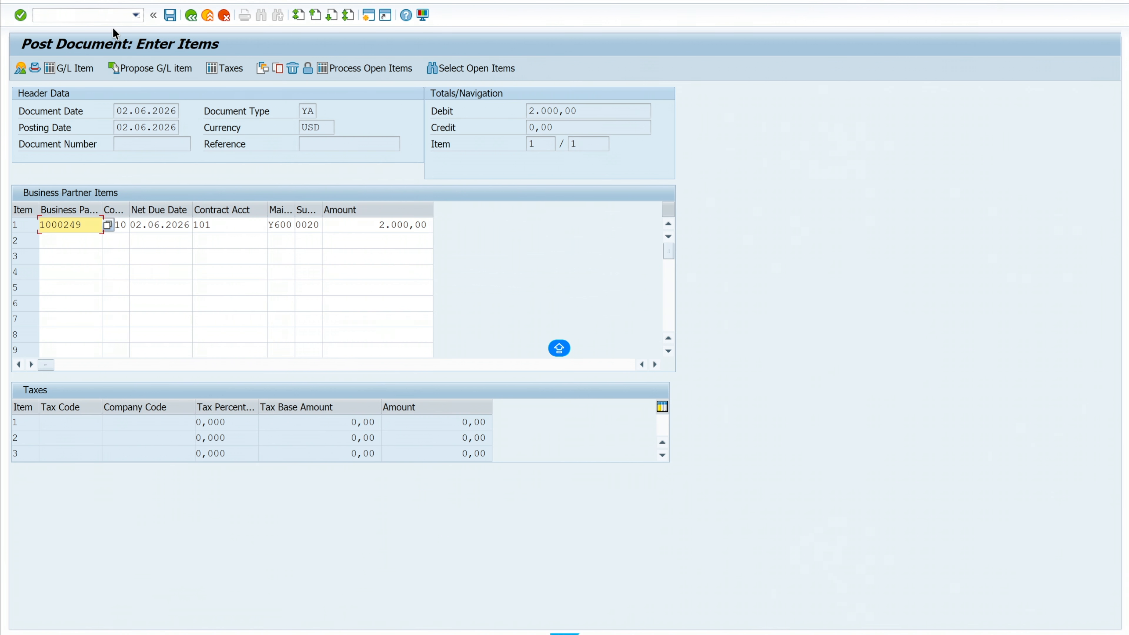
Step: Restart FPE1 with Tax Jurisdiction selected, tax reporting date 02.06.2026 and document type YA, and open the business partner items
{"action": "left_click", "coordinate": [86, 20]}
{"action": "type", "text": "/nfpe"}
{"action": "key", "text": "Return"}
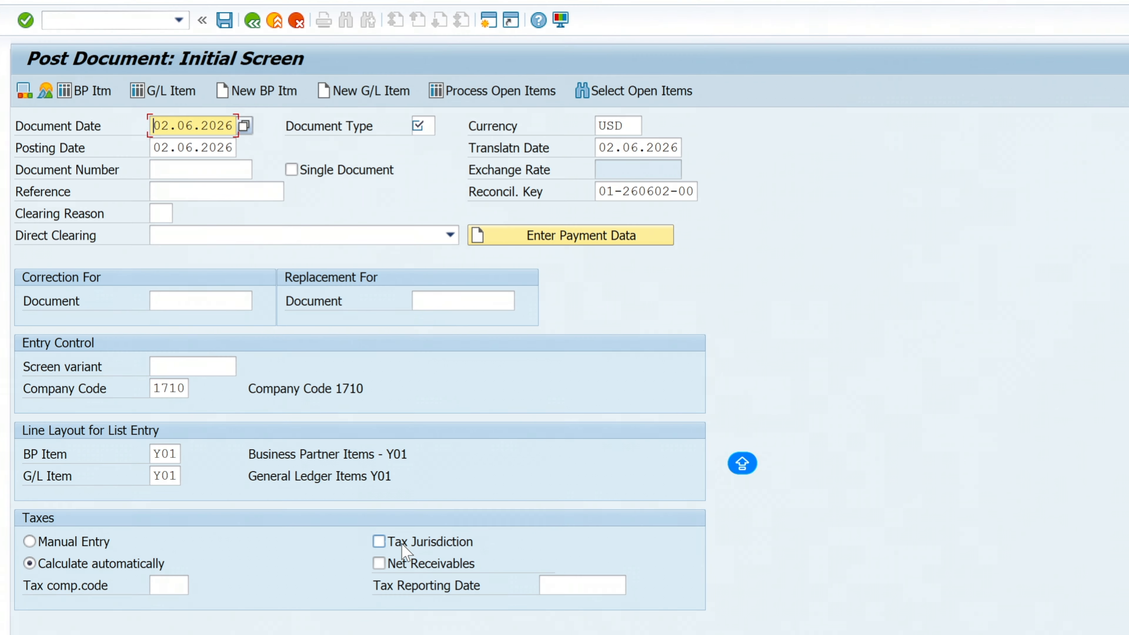
{"action": "left_click", "coordinate": [379, 541]}
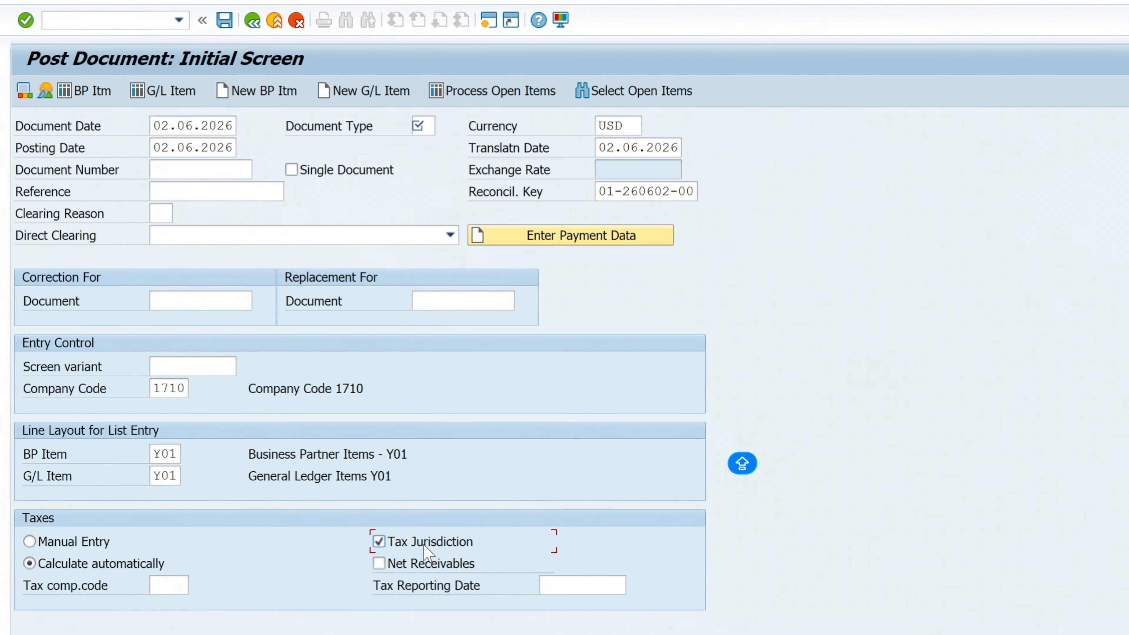
{"action": "left_click", "coordinate": [590, 591]}
{"action": "left_click", "coordinate": [578, 603]}
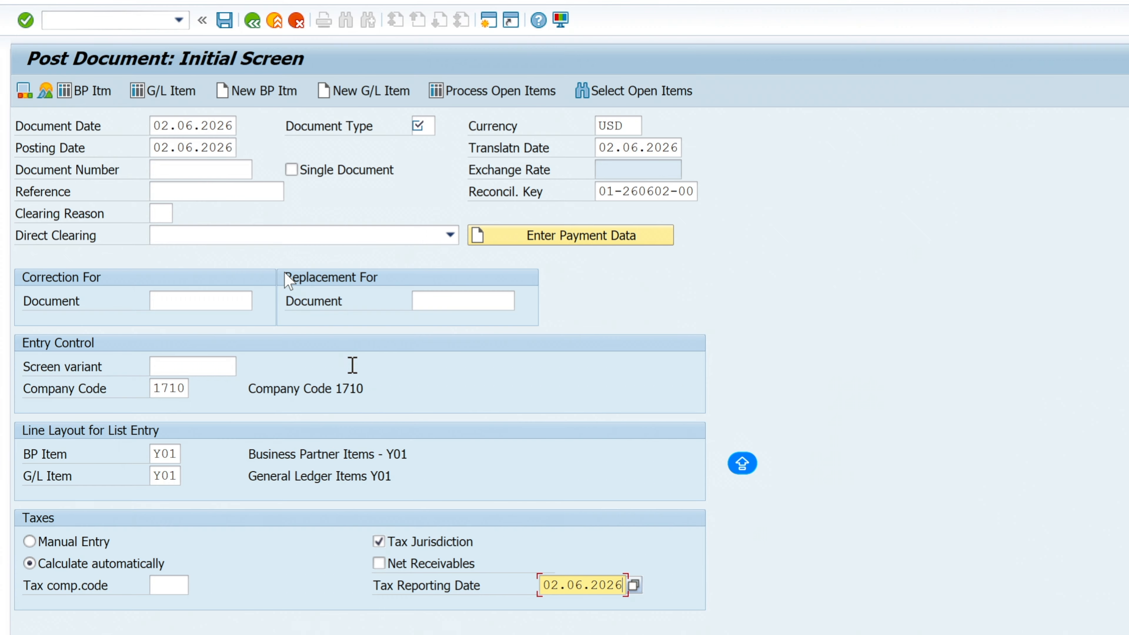
{"action": "left_click", "coordinate": [418, 123]}
{"action": "key", "text": "Caps_Lock"}
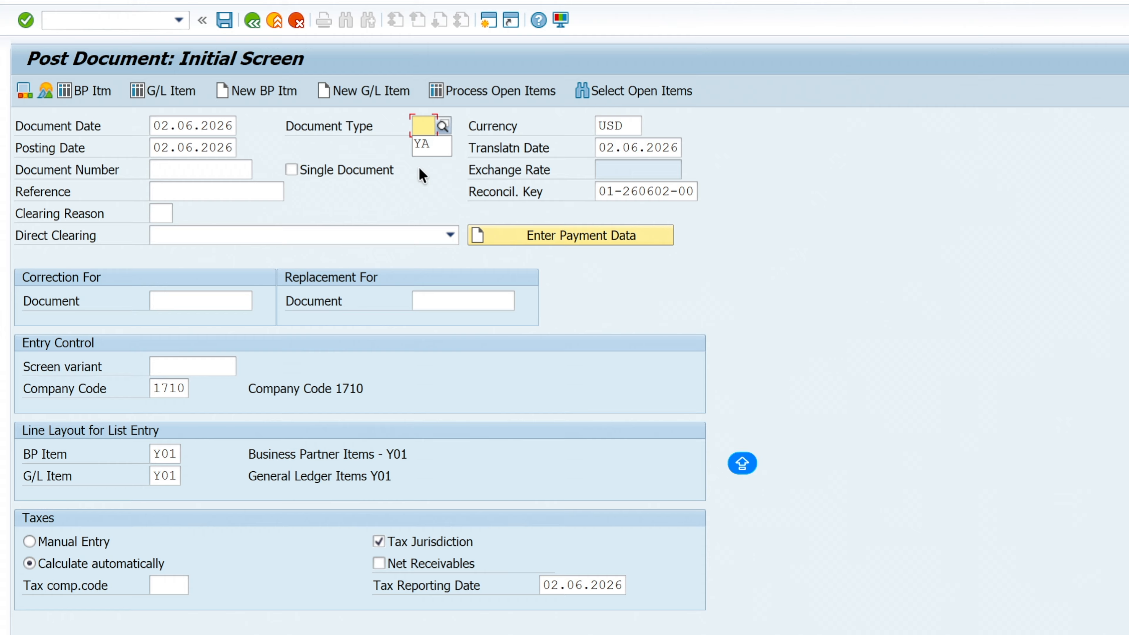
{"action": "left_click", "coordinate": [89, 91]}
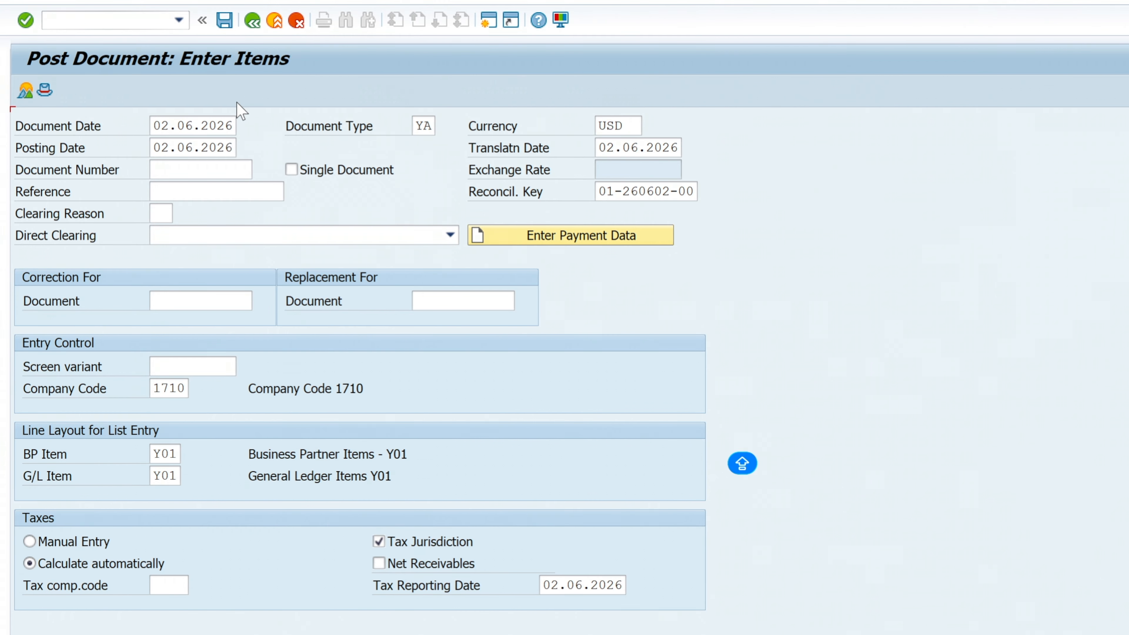
Step: Add a SpaceX business partner item with amount 2000, main transaction Y600 and subtransaction 0020
{"action": "type", "text": "1000249"}
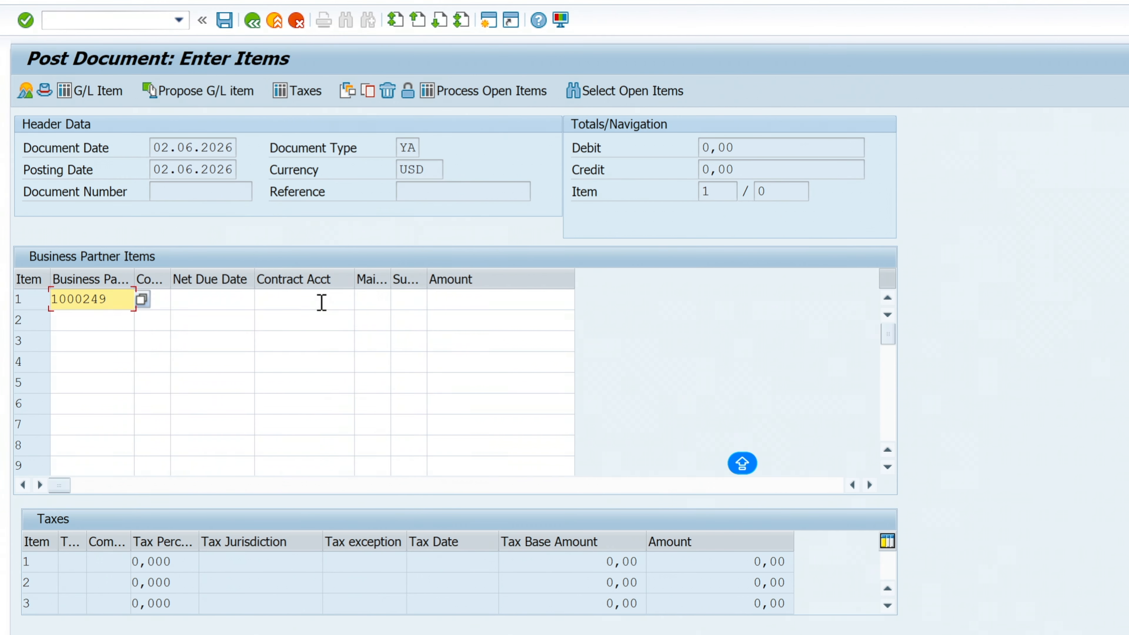
{"action": "left_click", "coordinate": [467, 298]}
{"action": "left_click", "coordinate": [444, 319]}
{"action": "left_click", "coordinate": [383, 300]}
{"action": "type", "text": "Y600"}
{"action": "left_click", "coordinate": [403, 301]}
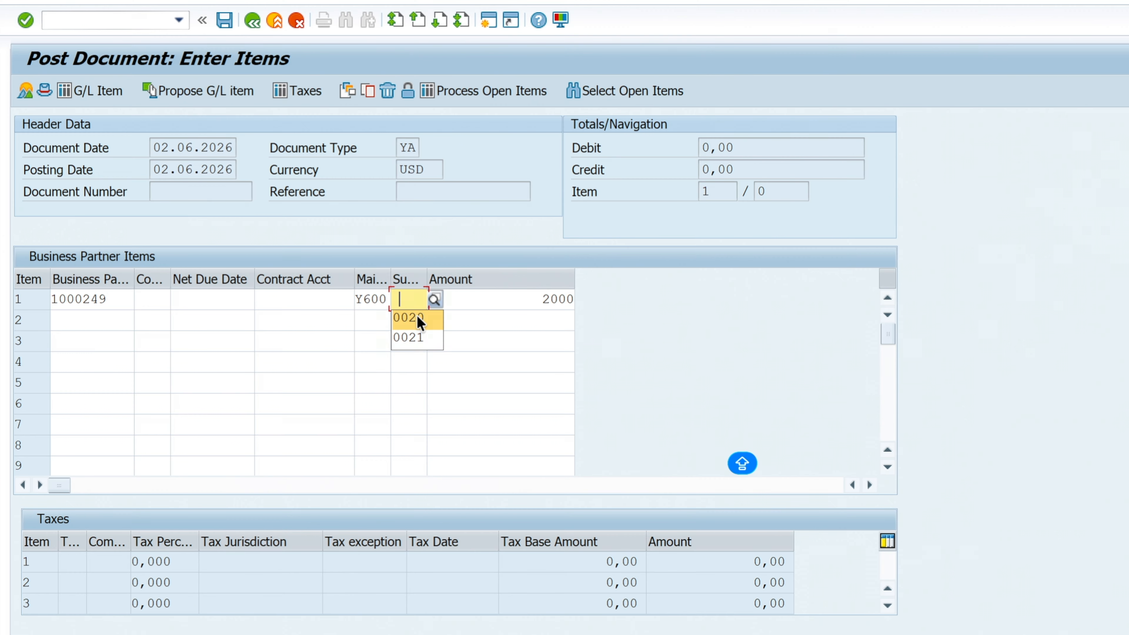
{"action": "left_click", "coordinate": [417, 317]}
{"action": "key", "text": "Return"}
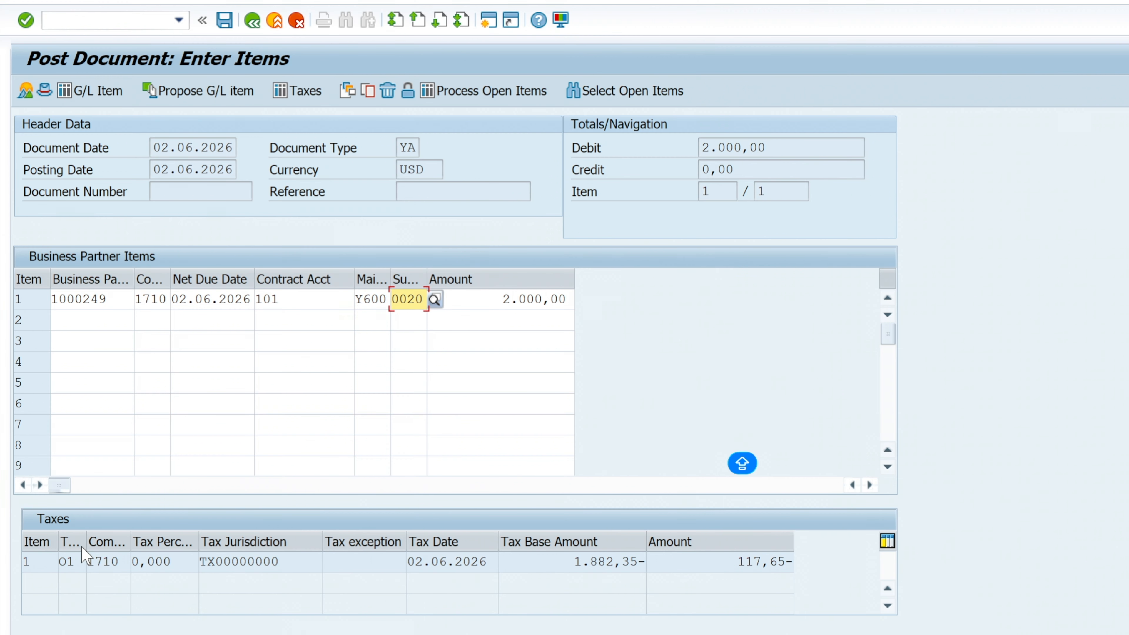
Step: Widen the Tax Code column and examine the calculated tax line's code, percentage and base amount
{"action": "left_click_drag", "start_coordinate": [85, 539], "coordinate": [134, 540]}
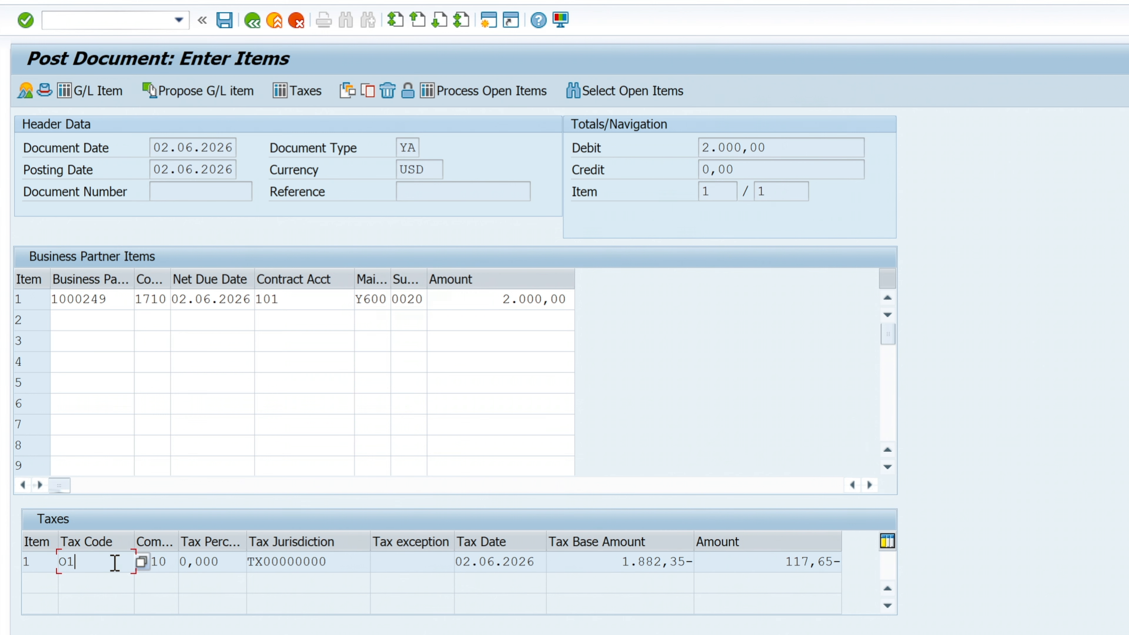
{"action": "left_click", "coordinate": [224, 561]}
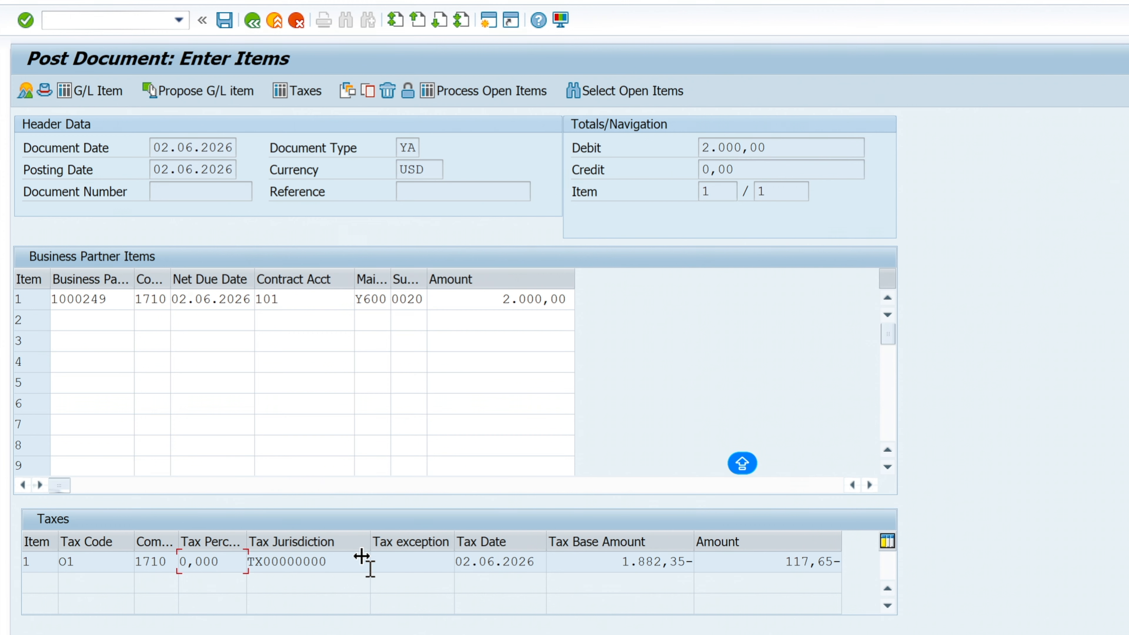
{"action": "left_click_drag", "start_coordinate": [610, 564], "coordinate": [678, 562]}
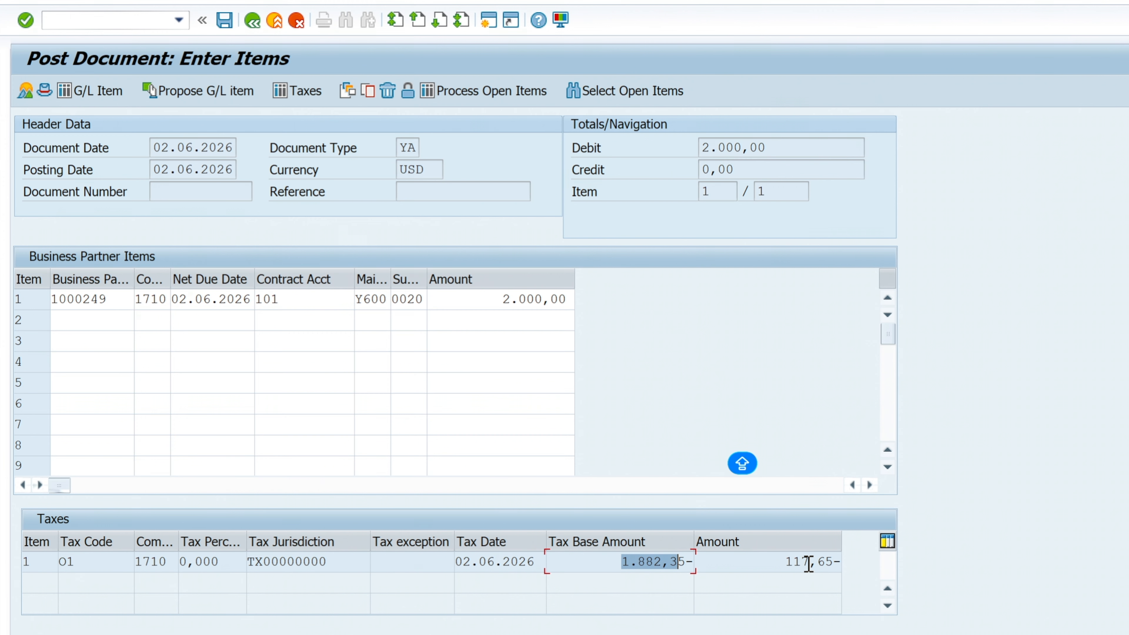
Step: Examine the tax base amount, tax amount and tax percentage of the calculated tax line below the SpaceX item
{"action": "left_click_drag", "start_coordinate": [785, 561], "coordinate": [850, 560]}
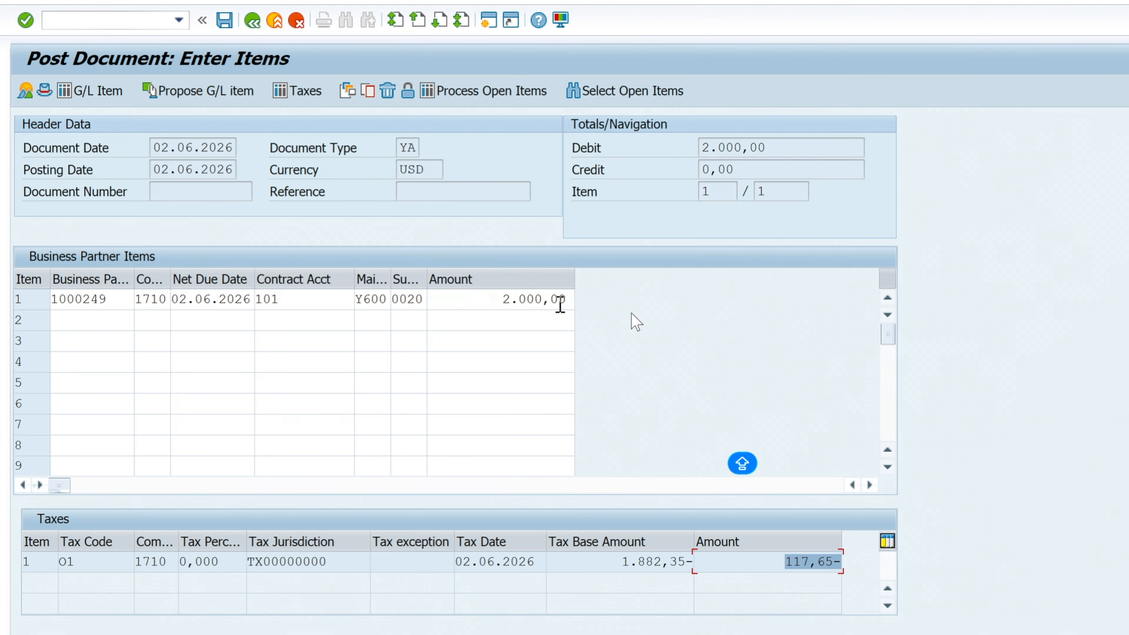
{"action": "left_click", "coordinate": [646, 562]}
{"action": "left_click_drag", "start_coordinate": [785, 561], "coordinate": [845, 562]}
{"action": "left_click", "coordinate": [203, 562]}
Step: Open the tax items through the SpaceX item's details, examine the tax percentage, and widen the Condition Type column
{"action": "left_click", "coordinate": [98, 301]}
{"action": "double_click", "coordinate": [99, 305]}
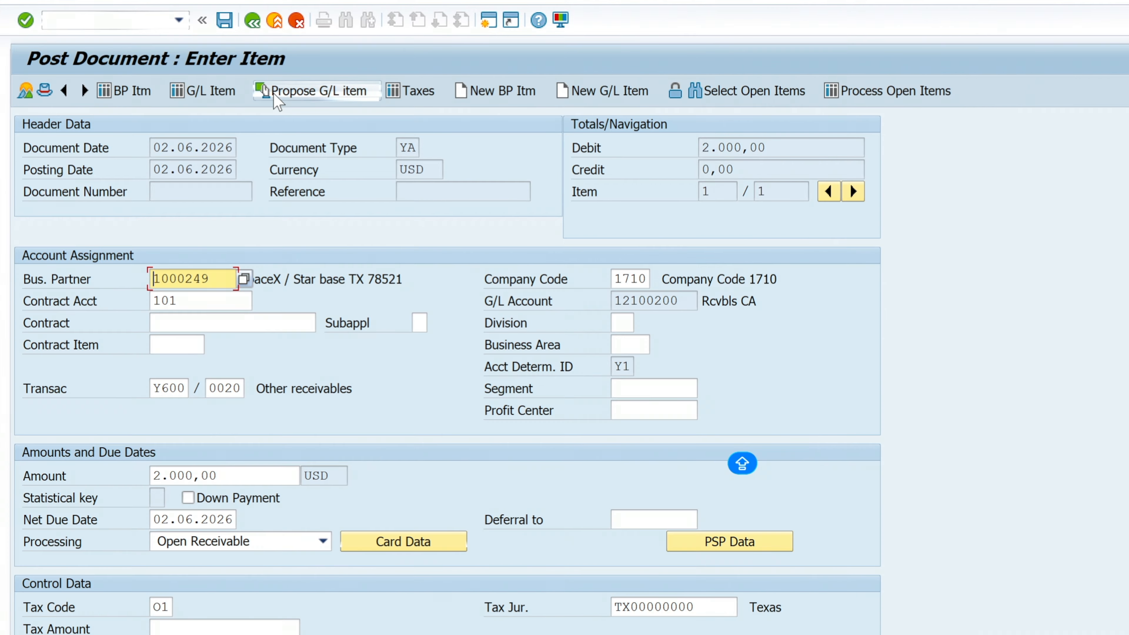
{"action": "left_click", "coordinate": [405, 91]}
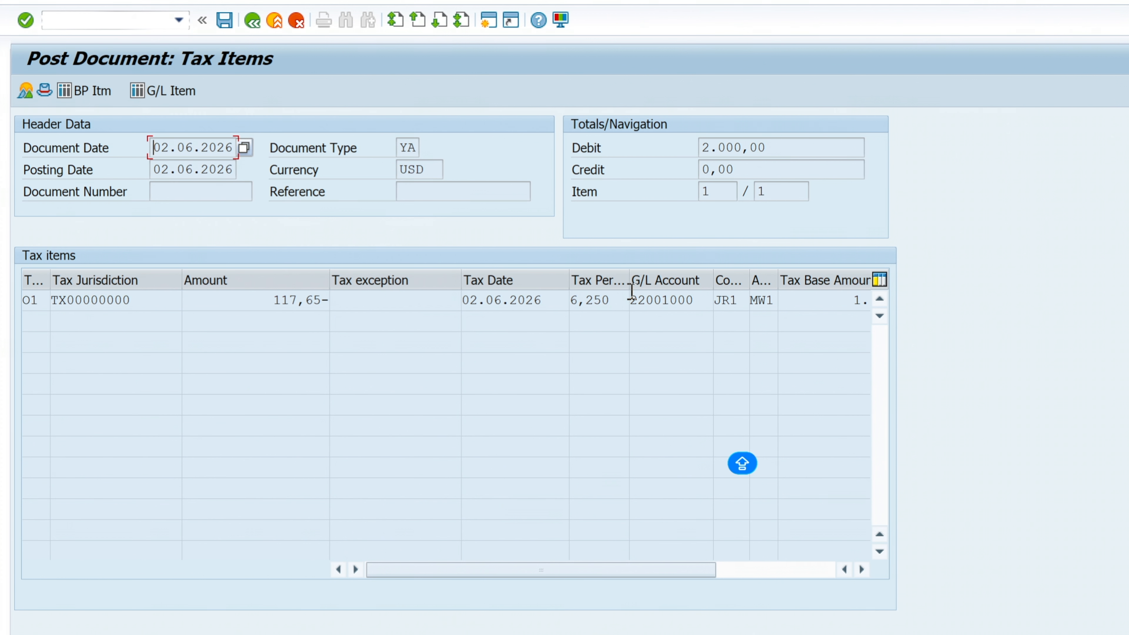
{"action": "left_click_drag", "start_coordinate": [613, 301], "coordinate": [573, 301]}
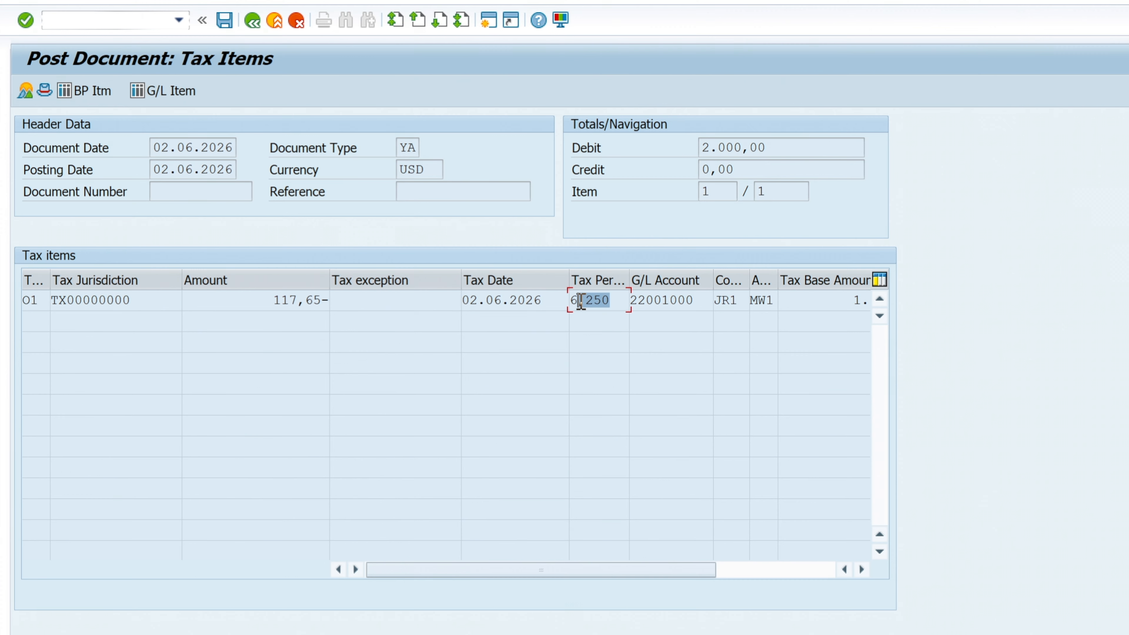
{"action": "double_click", "coordinate": [749, 279]}
{"action": "left_click", "coordinate": [744, 306]}
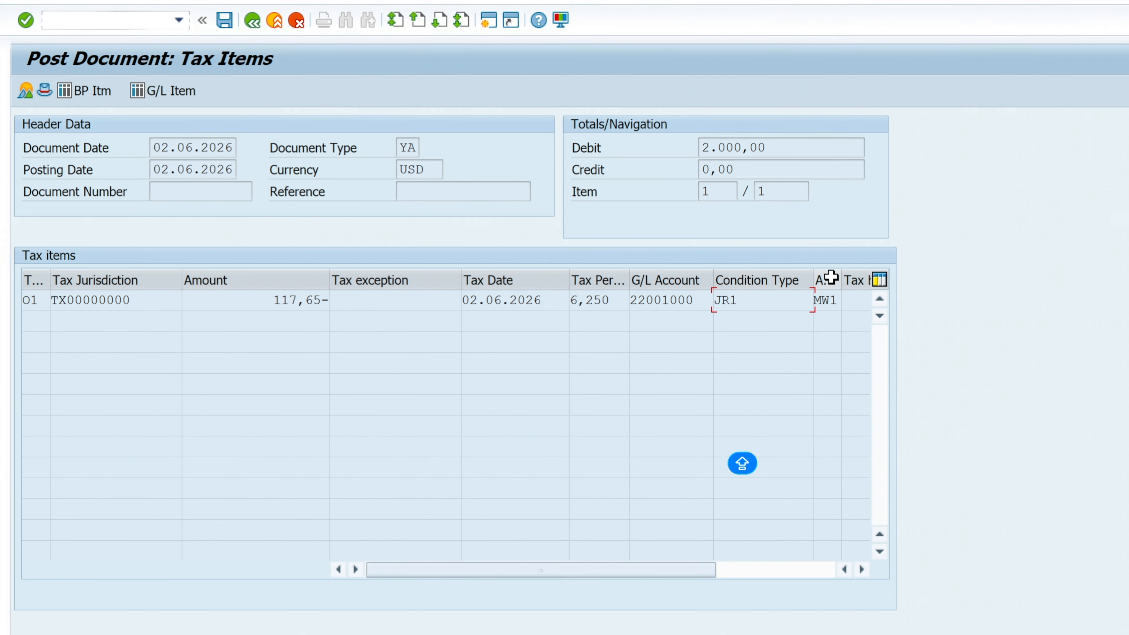
Step: Examine the tax item's base amount, original jurisdiction, tax date and tax amount across the remaining columns
{"action": "left_click", "coordinate": [861, 570]}
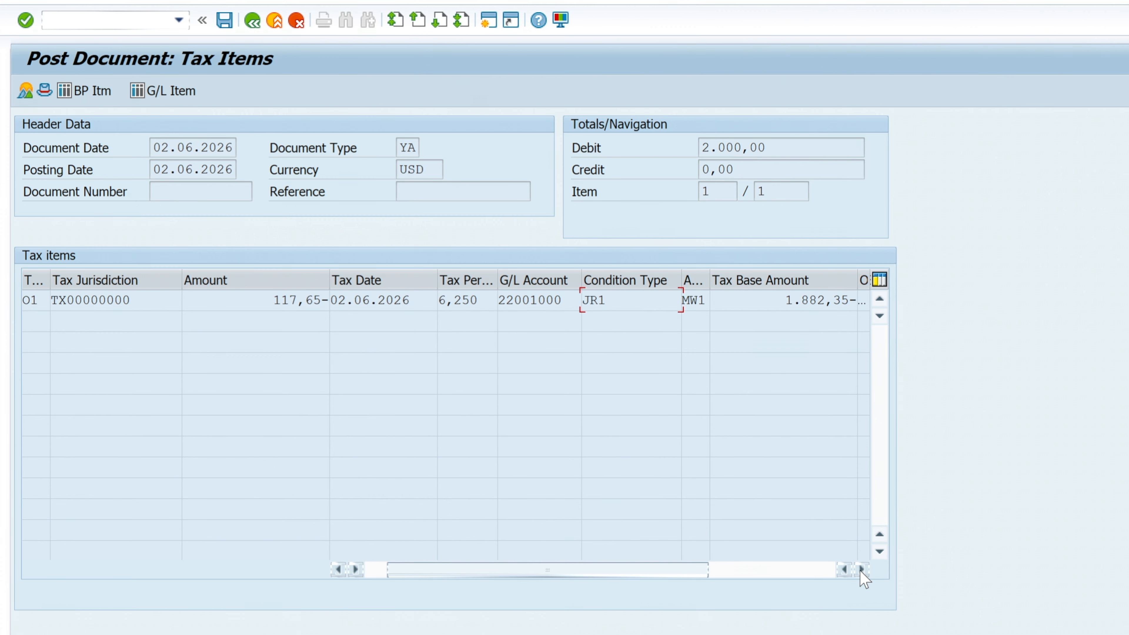
{"action": "left_click", "coordinate": [862, 571]}
{"action": "left_click", "coordinate": [861, 570]}
{"action": "left_click", "coordinate": [862, 571]}
{"action": "key", "text": "Tab"}
{"action": "left_click", "coordinate": [693, 300]}
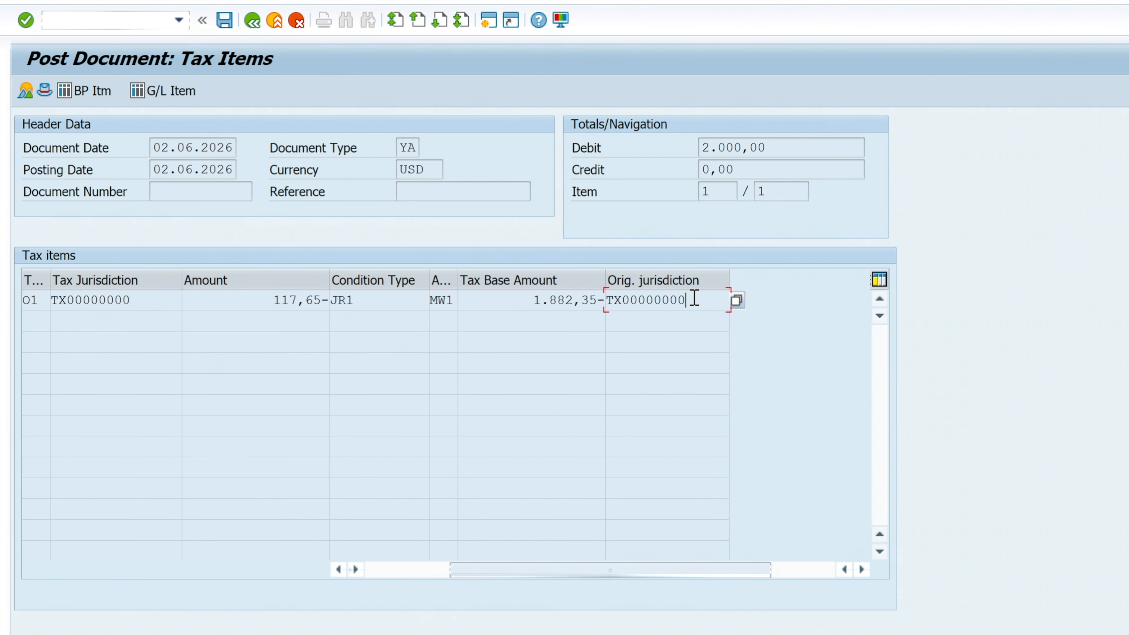
{"action": "double_click", "coordinate": [693, 301]}
{"action": "left_click", "coordinate": [541, 301]}
{"action": "left_click_drag", "start_coordinate": [478, 576], "coordinate": [395, 575]}
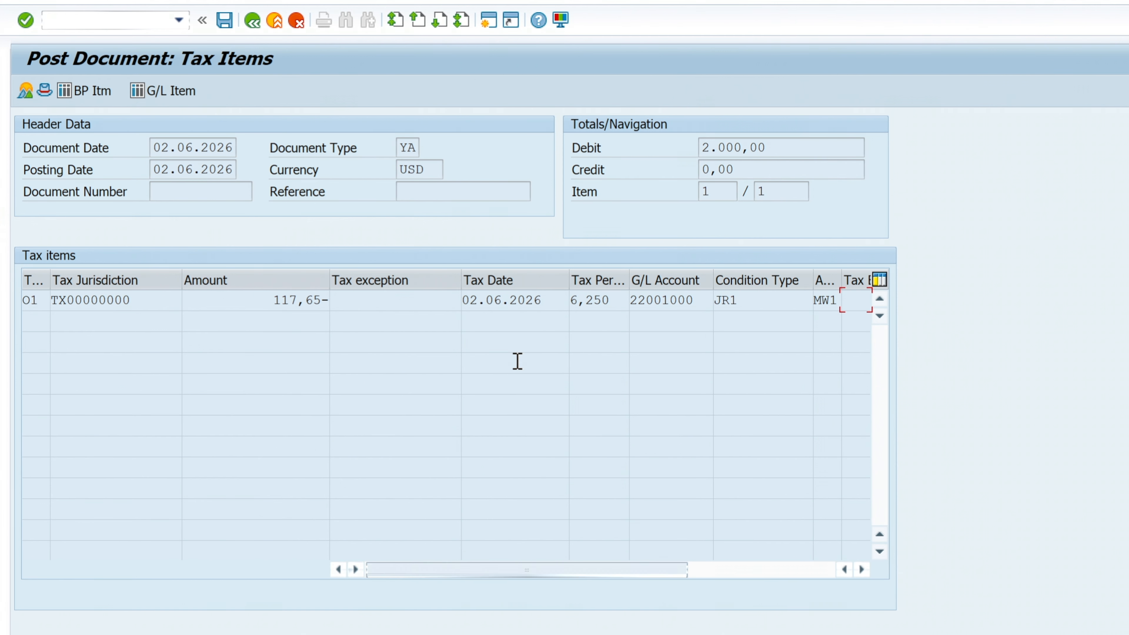
{"action": "left_click", "coordinate": [458, 281]}
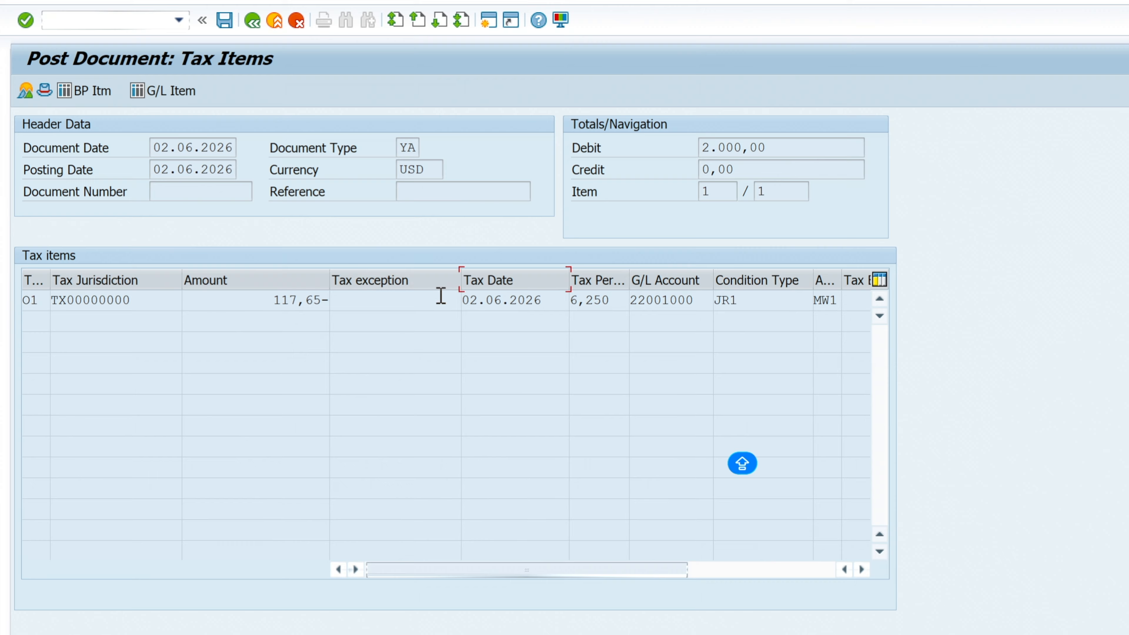
{"action": "left_click", "coordinate": [295, 300]}
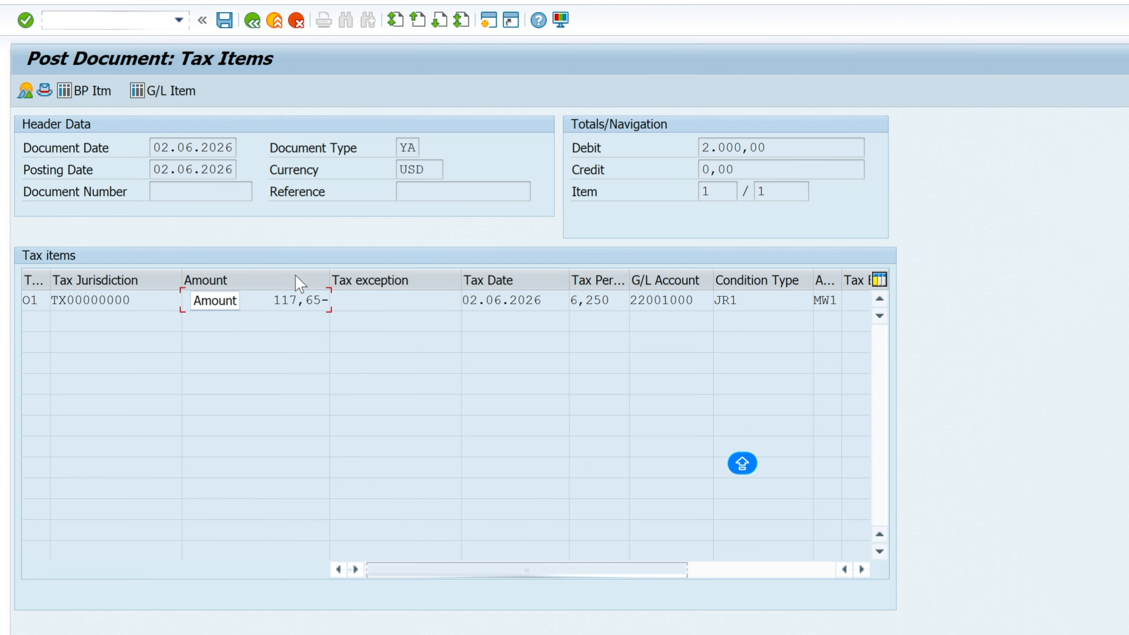
{"action": "key", "text": "Tab"}
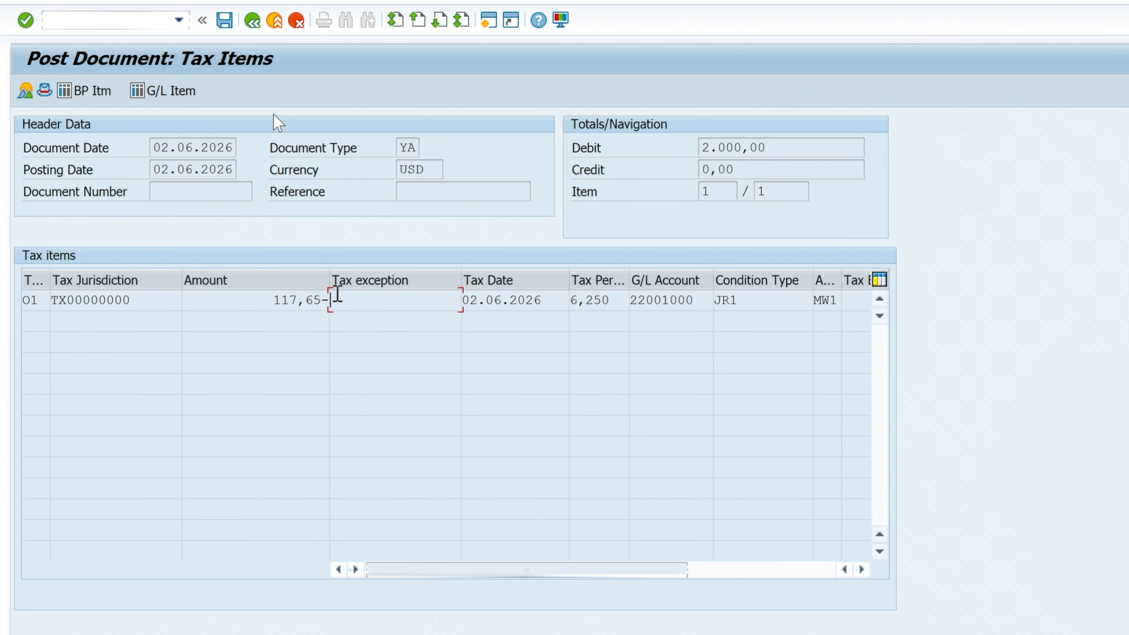
Step: Leave the tax items without ending the transaction, and have a G/L item proposed in the G/L account items
{"action": "left_click", "coordinate": [252, 20]}
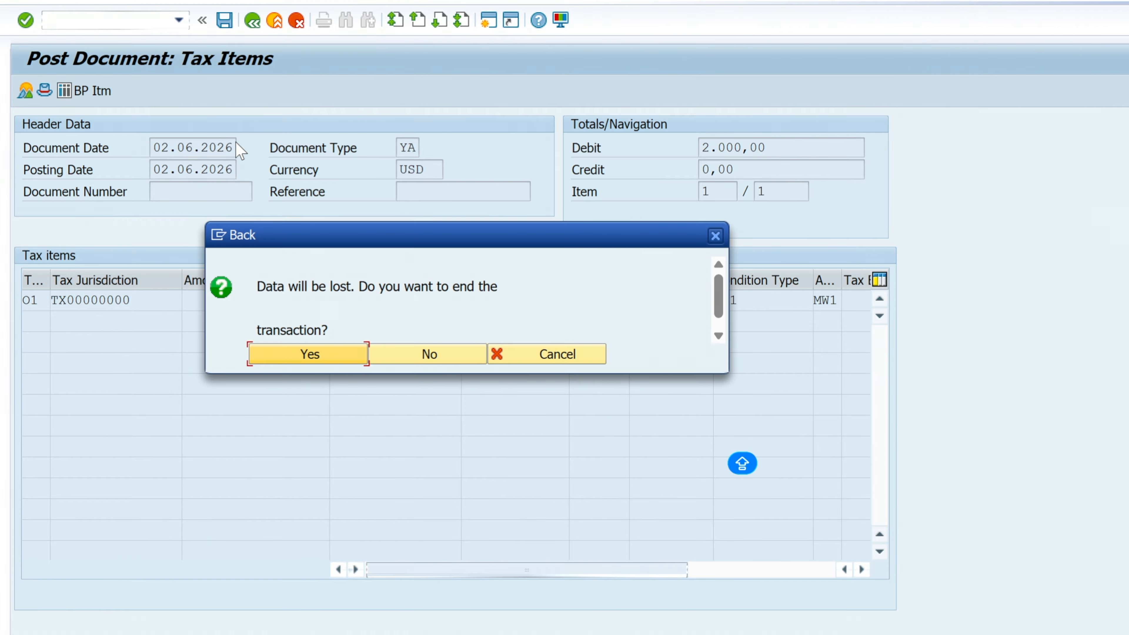
{"action": "left_click", "coordinate": [433, 356]}
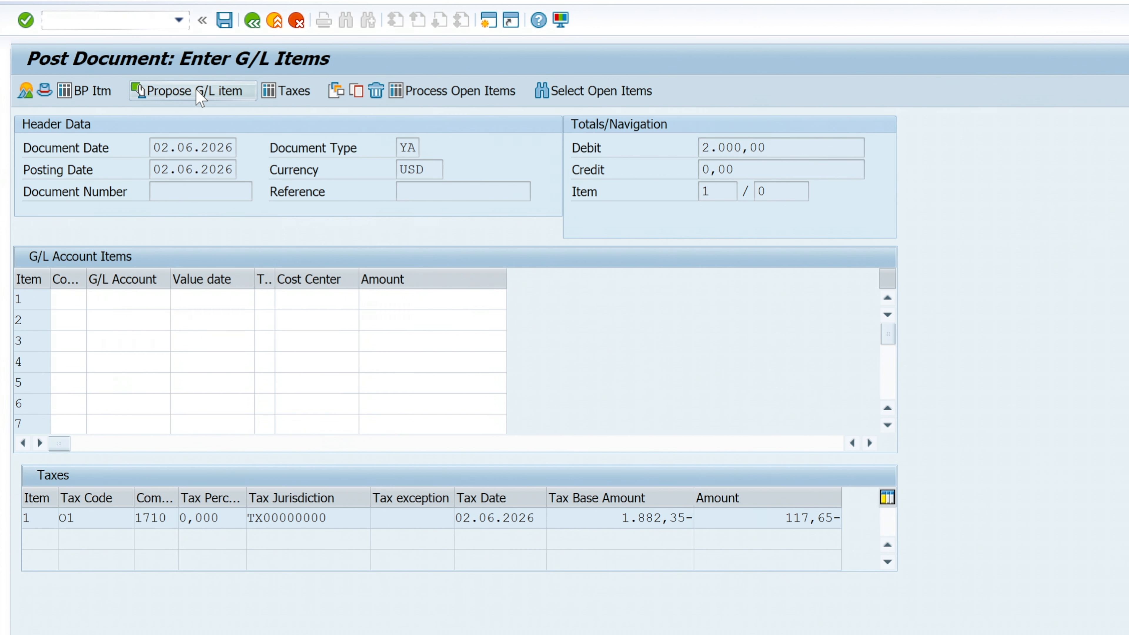
{"action": "left_click", "coordinate": [197, 90]}
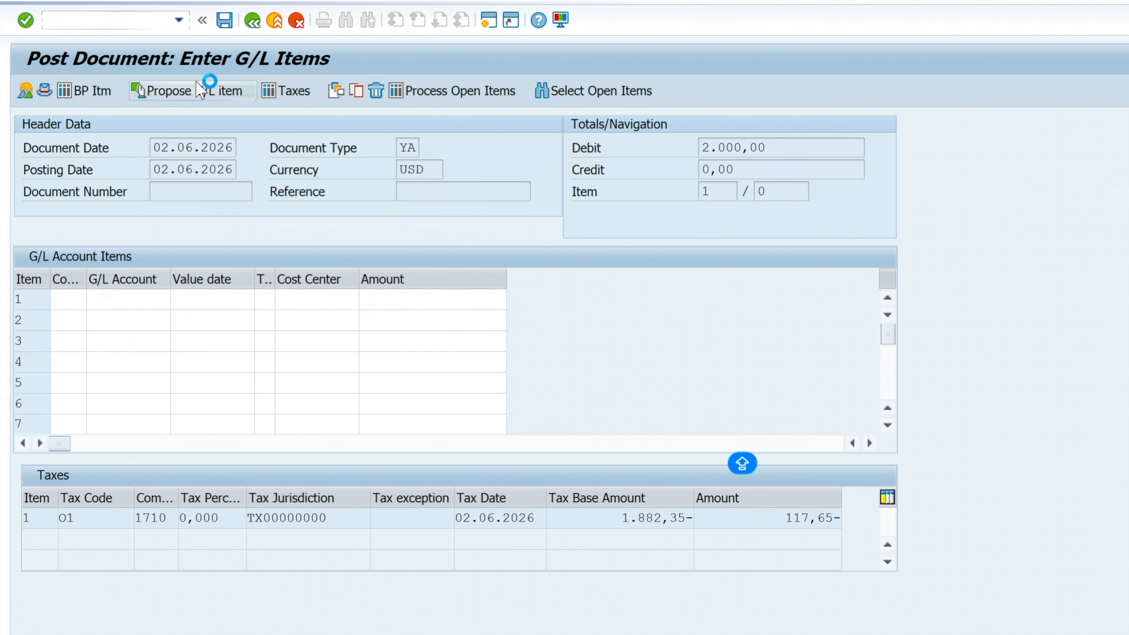
{"action": "left_click", "coordinate": [548, 523]}
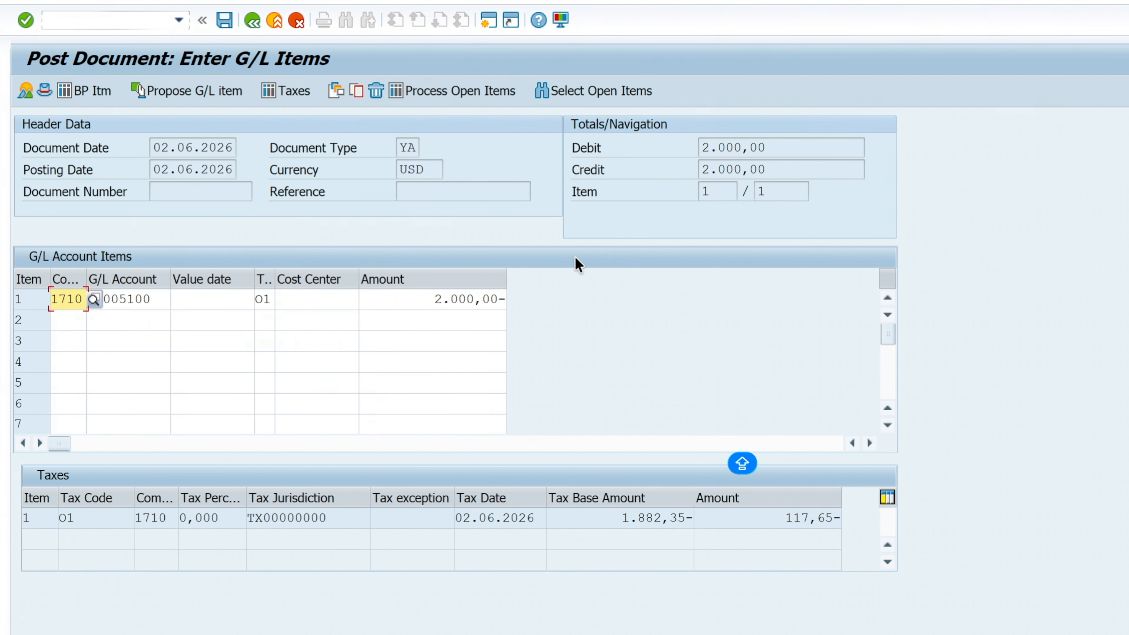
{"action": "left_click", "coordinate": [113, 336]}
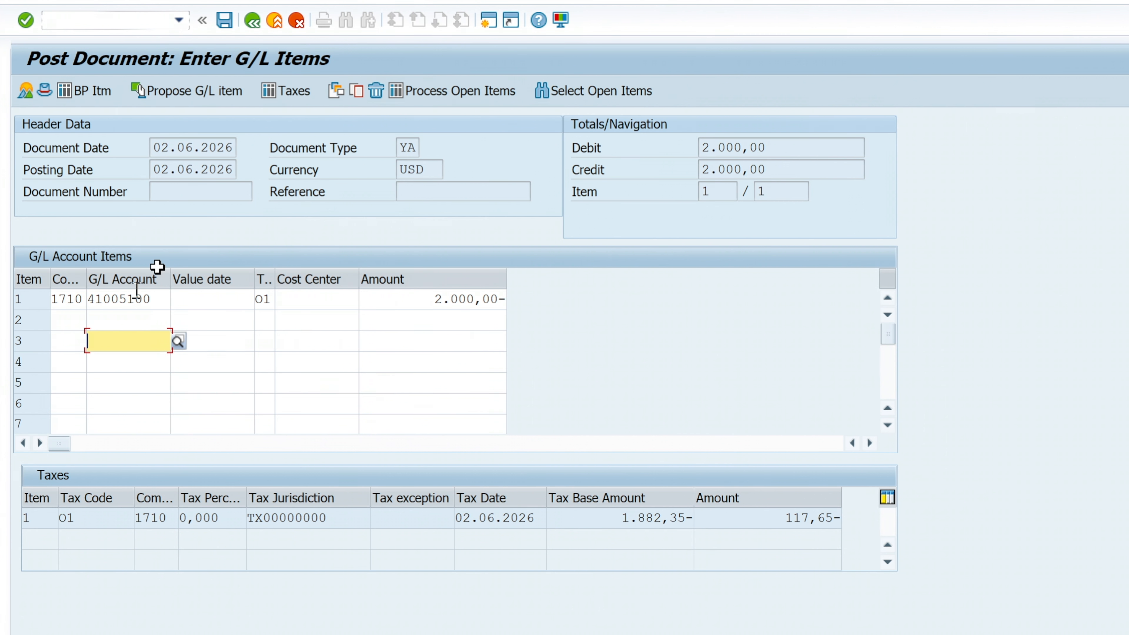
Step: Examine the company code, G/L account and cost center of the proposed G/L item in the list
{"action": "left_click", "coordinate": [84, 299]}
{"action": "left_click", "coordinate": [135, 299]}
{"action": "left_click", "coordinate": [308, 299]}
{"action": "left_click", "coordinate": [126, 298]}
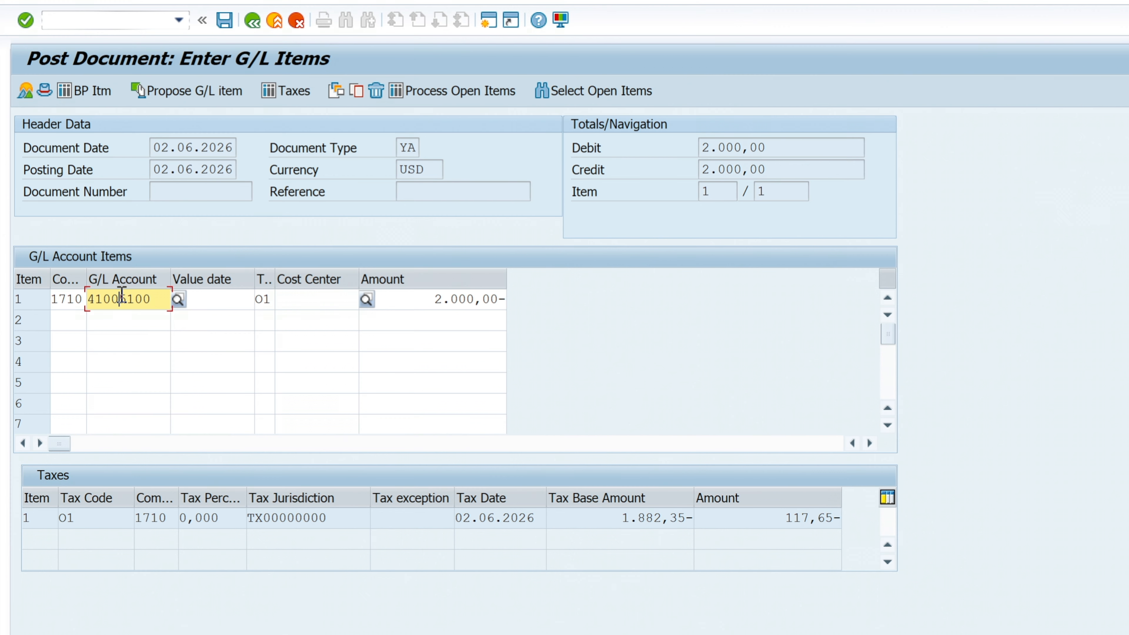
{"action": "left_click_drag", "start_coordinate": [153, 298], "coordinate": [92, 299]}
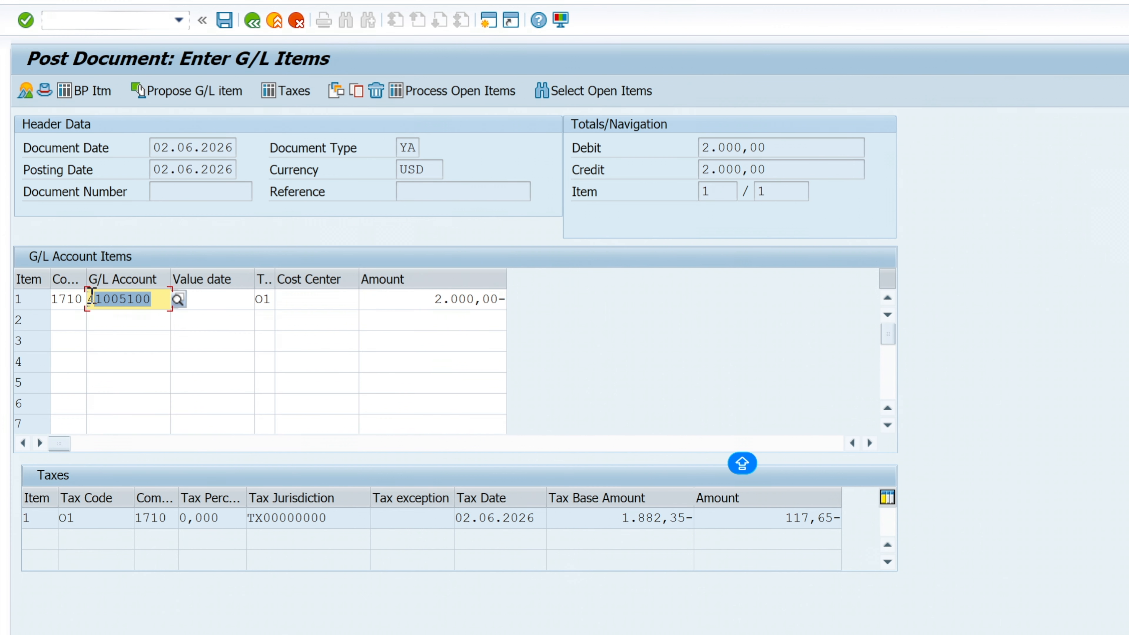
Step: Open the proposed G/L item's details and examine its account name, amount, tax data and account assignments
{"action": "double_click", "coordinate": [120, 298]}
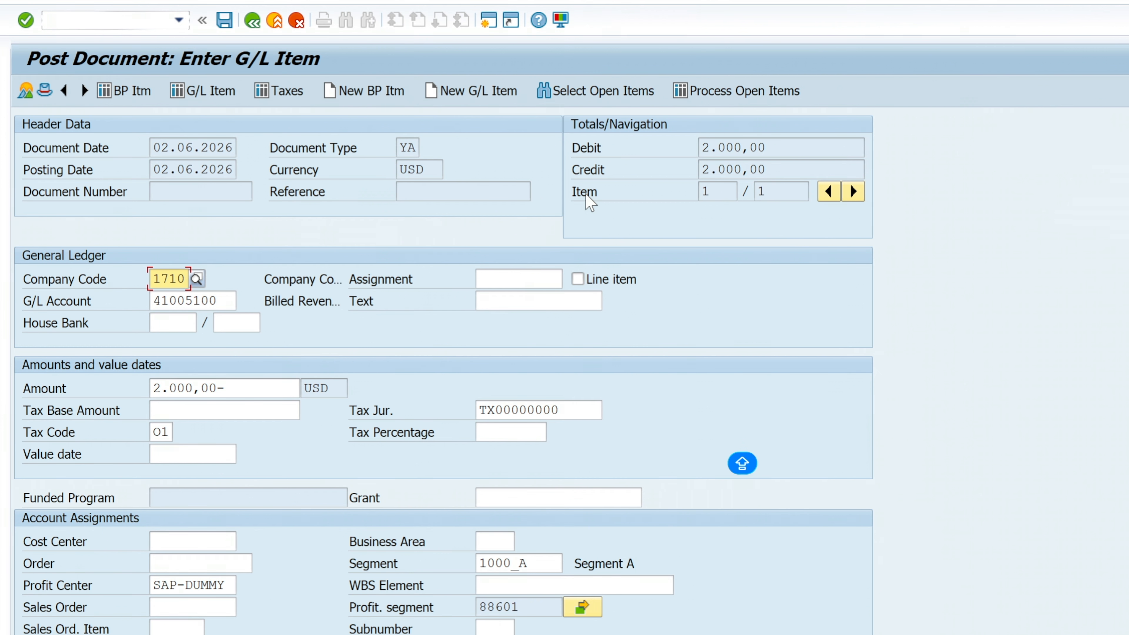
{"action": "left_click", "coordinate": [222, 302]}
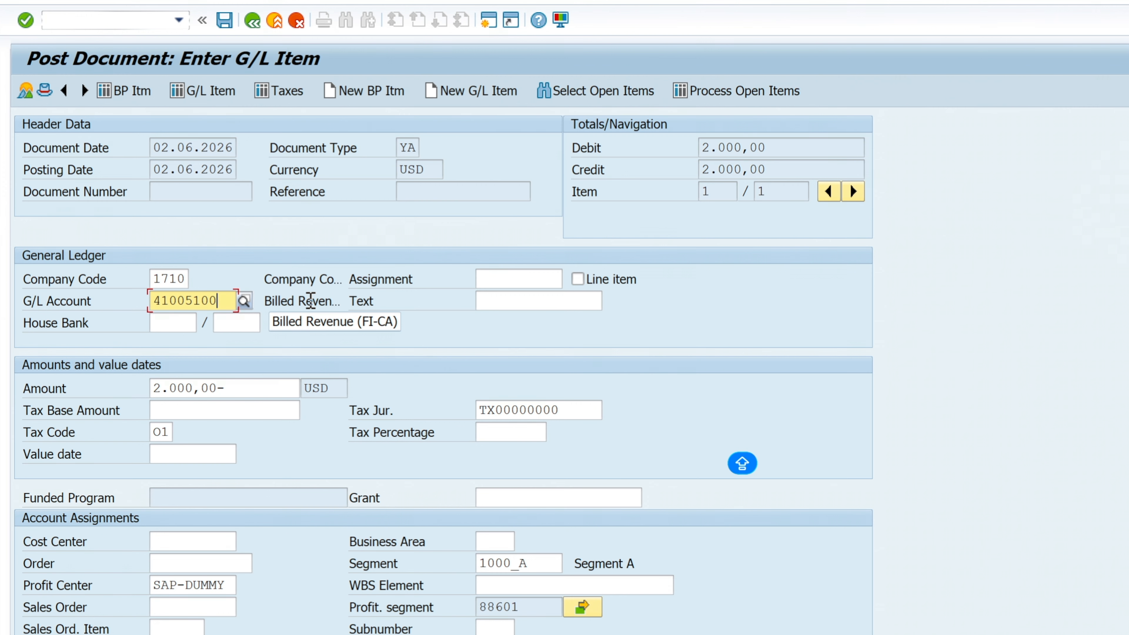
{"action": "left_click", "coordinate": [177, 301]}
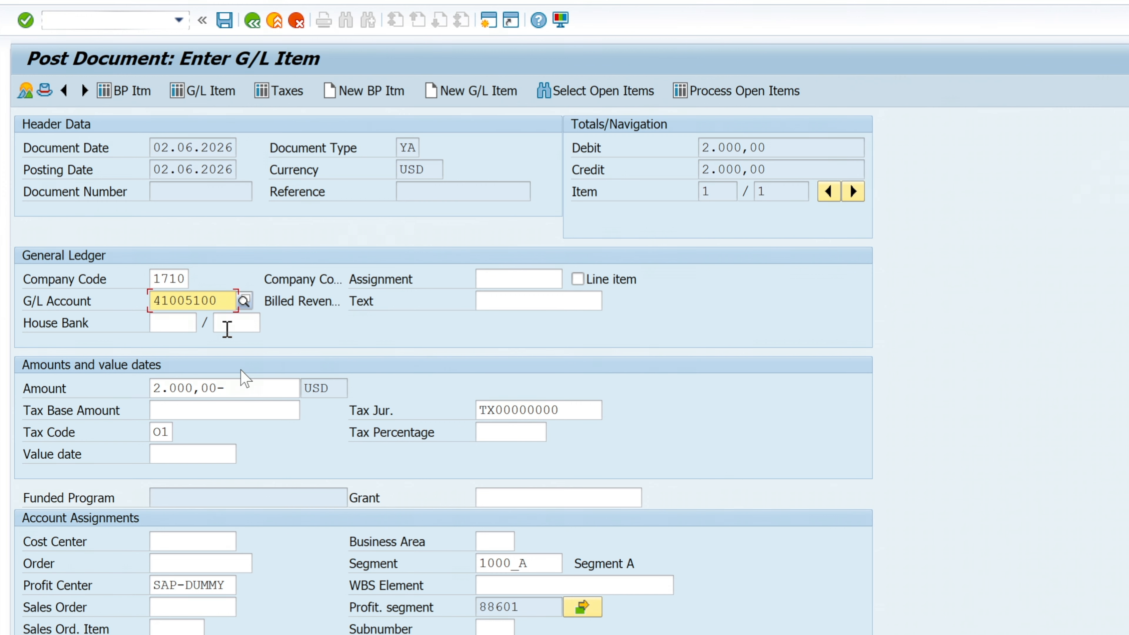
{"action": "scroll", "coordinate": [319, 494], "scroll_direction": "down", "scroll_amount": 2}
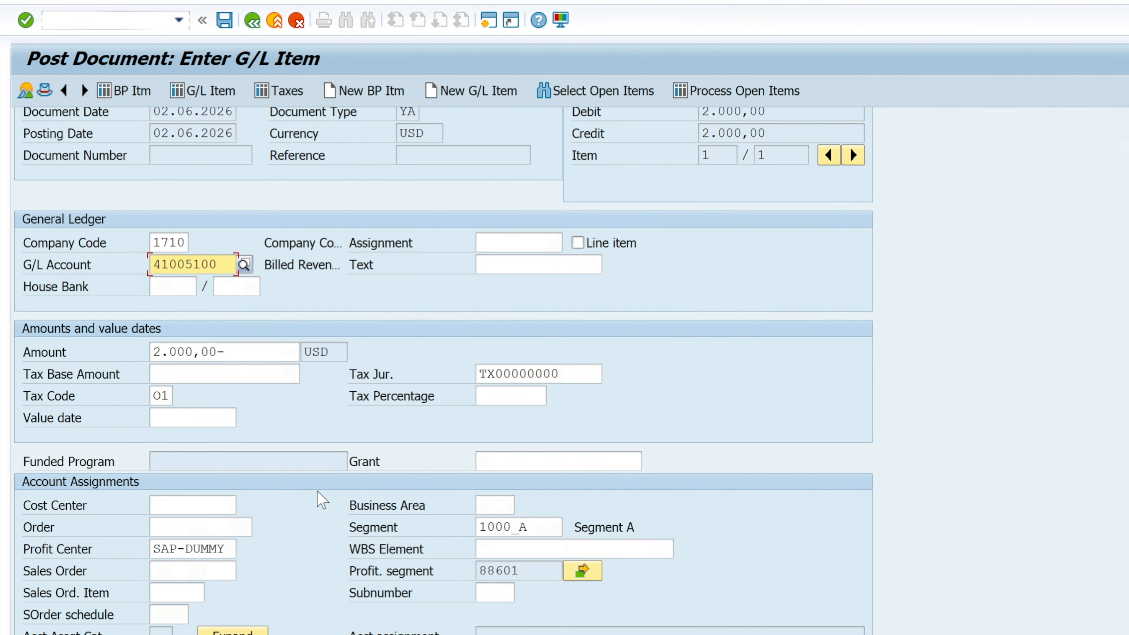
{"action": "scroll", "coordinate": [321, 500], "scroll_direction": "up", "scroll_amount": 2}
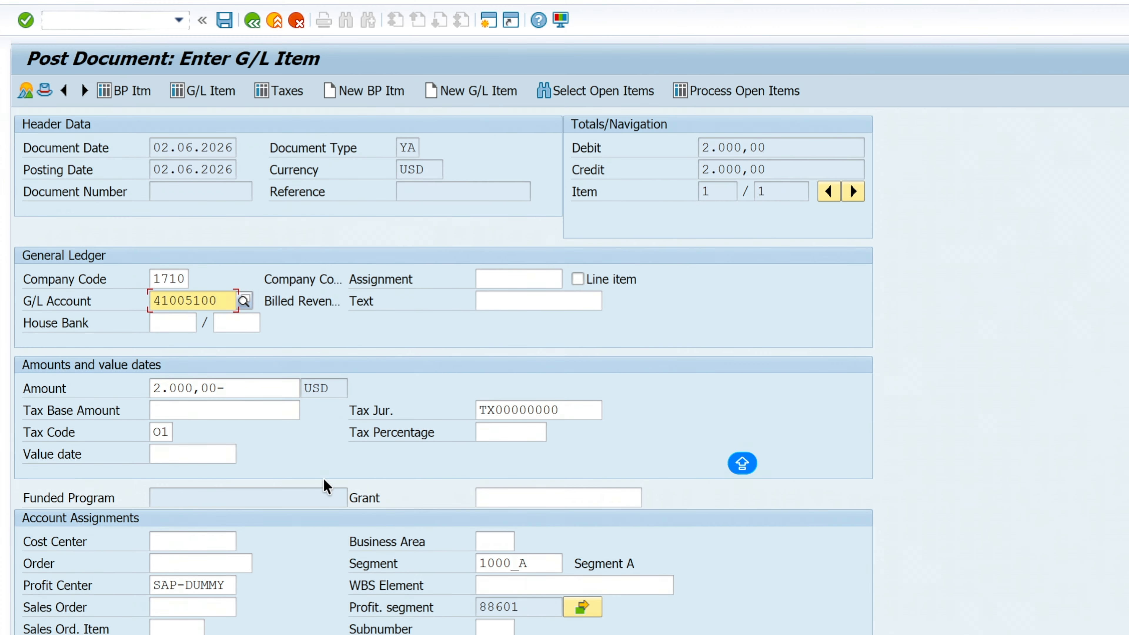
{"action": "scroll", "coordinate": [324, 479], "scroll_direction": "down", "scroll_amount": 2}
{"action": "scroll", "coordinate": [323, 477], "scroll_direction": "up", "scroll_amount": 2}
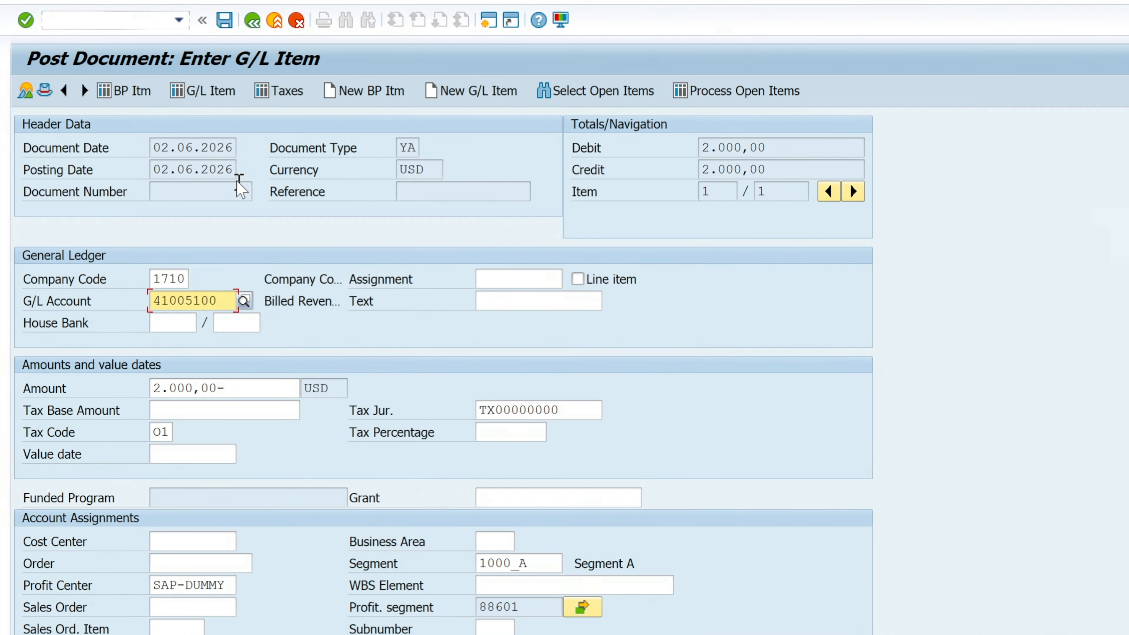
{"action": "scroll", "coordinate": [441, 570], "scroll_direction": "down", "scroll_amount": 2}
{"action": "scroll", "coordinate": [440, 569], "scroll_direction": "up", "scroll_amount": 2}
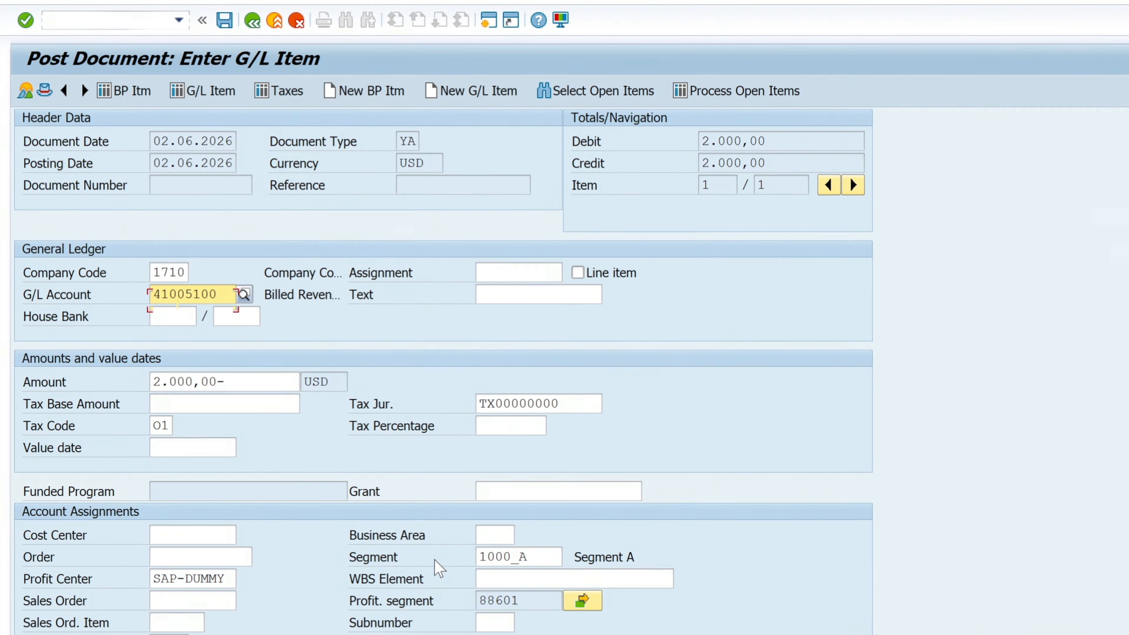
Step: Post the document, and open the account display for SpaceX with its contract account number entered
{"action": "left_click", "coordinate": [251, 21]}
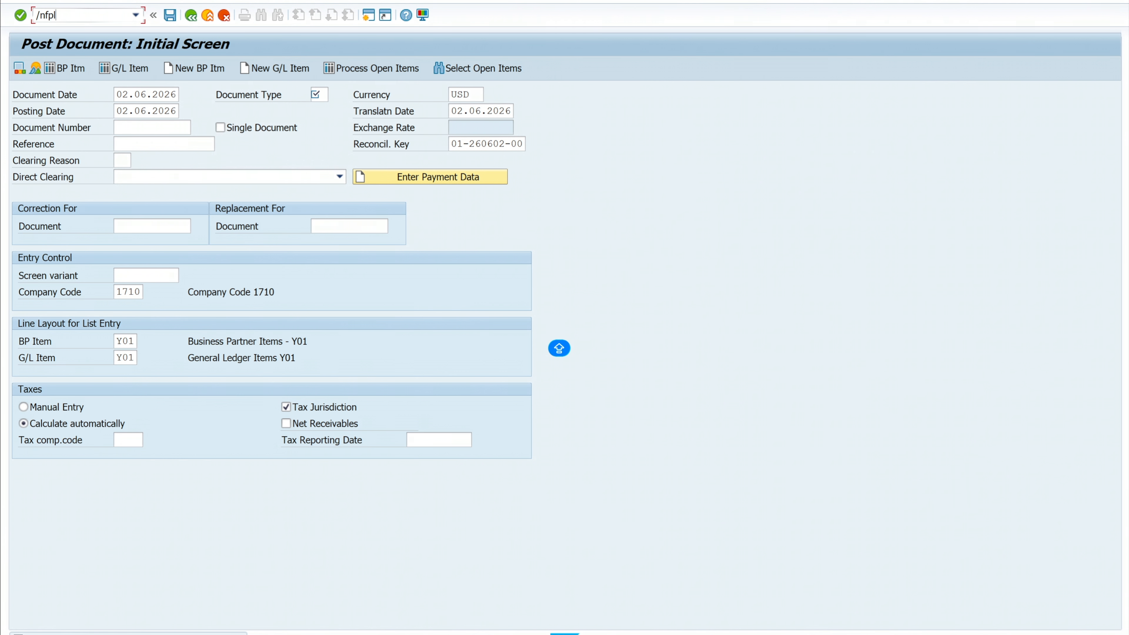
{"action": "key", "text": "Return"}
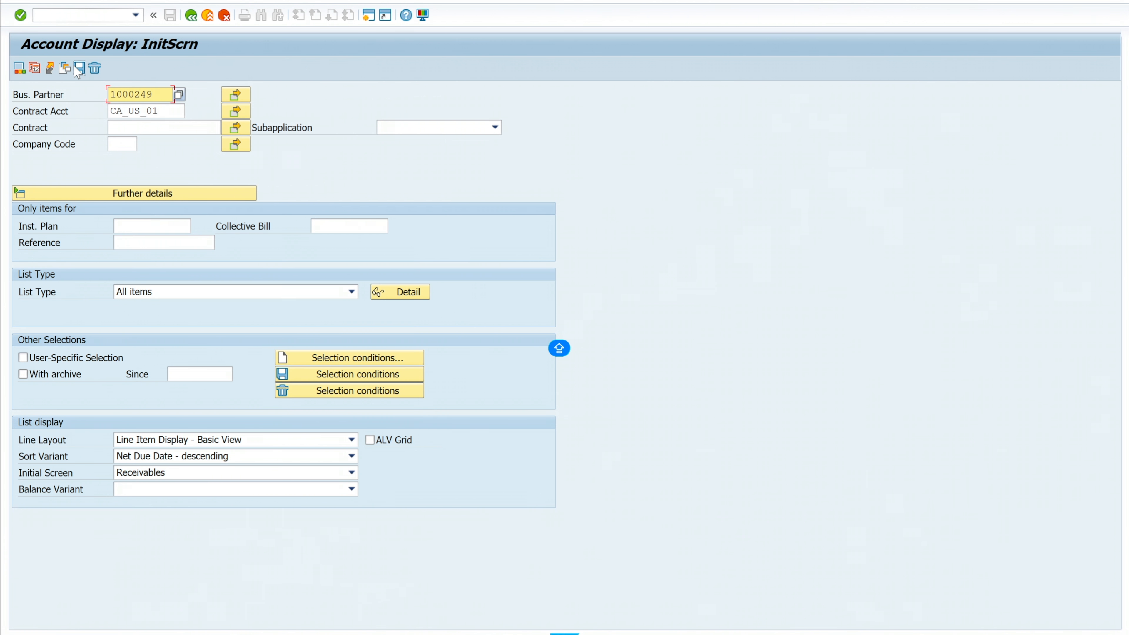
{"action": "left_click", "coordinate": [156, 110]}
{"action": "key", "text": "shift+Home"}
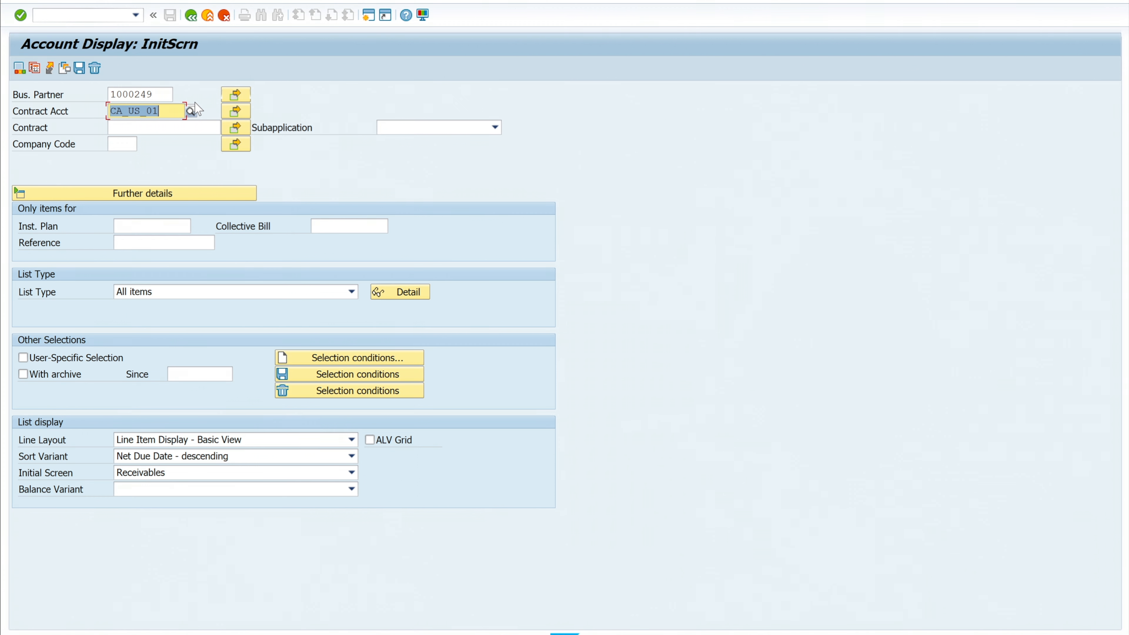
{"action": "key", "text": "Delete"}
{"action": "type", "text": "101"}
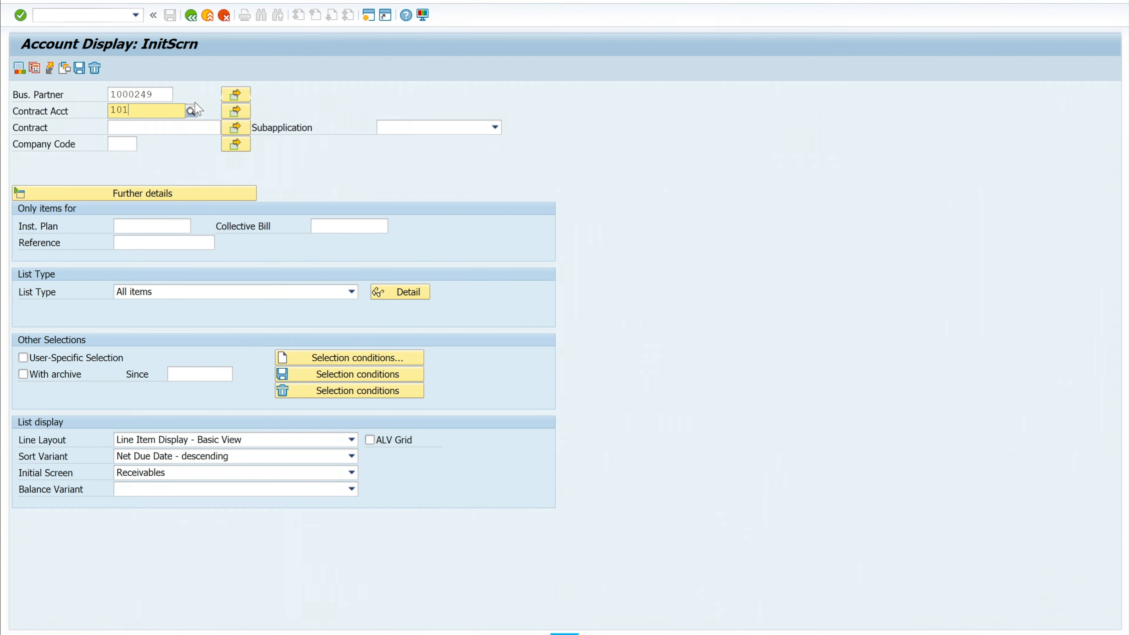
{"action": "key", "text": "Return"}
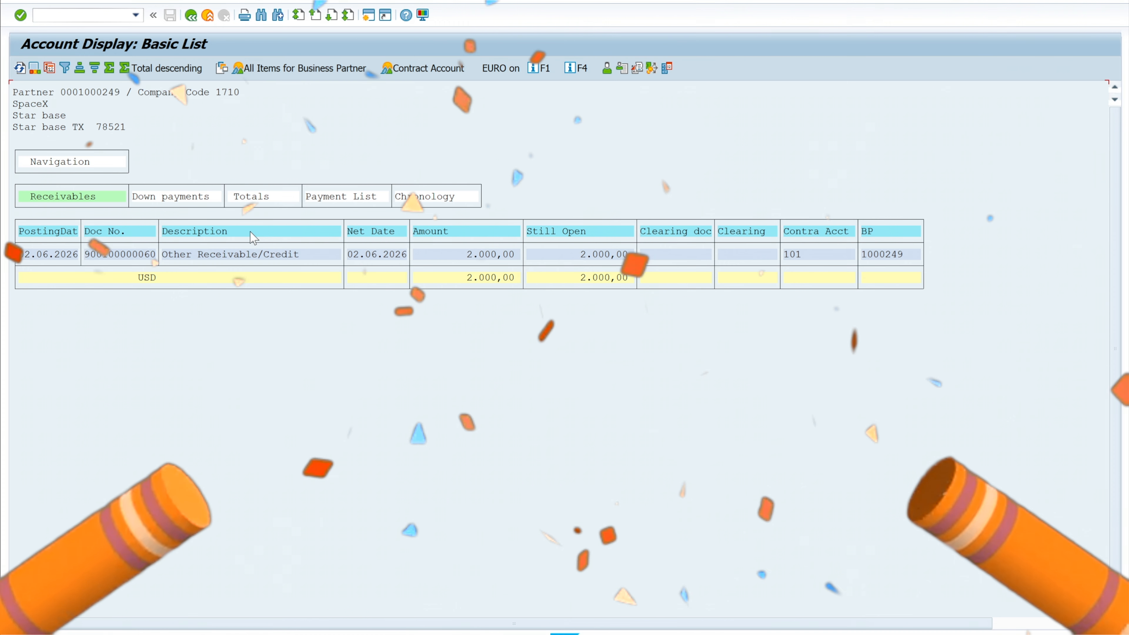
Step: Examine the posted receivable's description, open amount, contract account and clearing fields in the Receivables list
{"action": "left_click", "coordinate": [242, 254]}
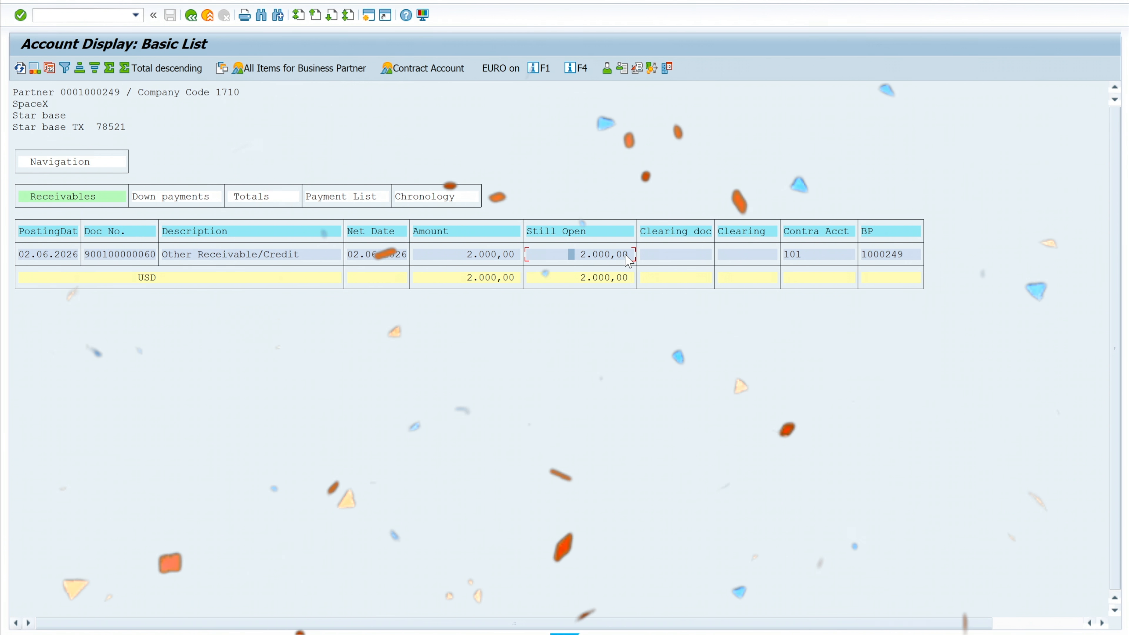
{"action": "left_click", "coordinate": [871, 255]}
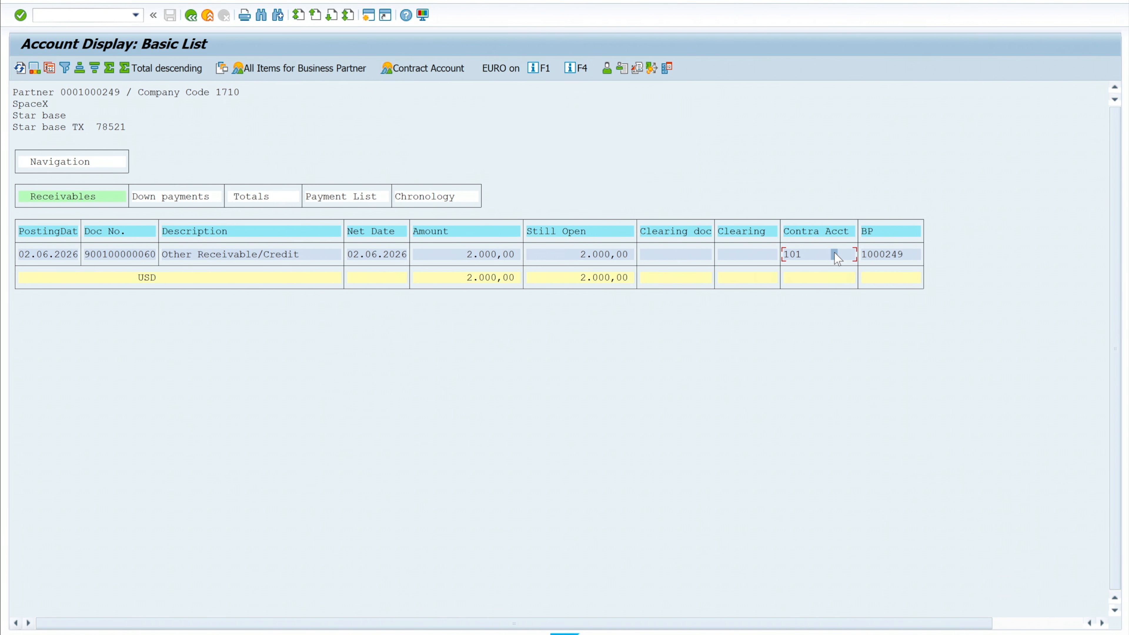
{"action": "left_click", "coordinate": [750, 256]}
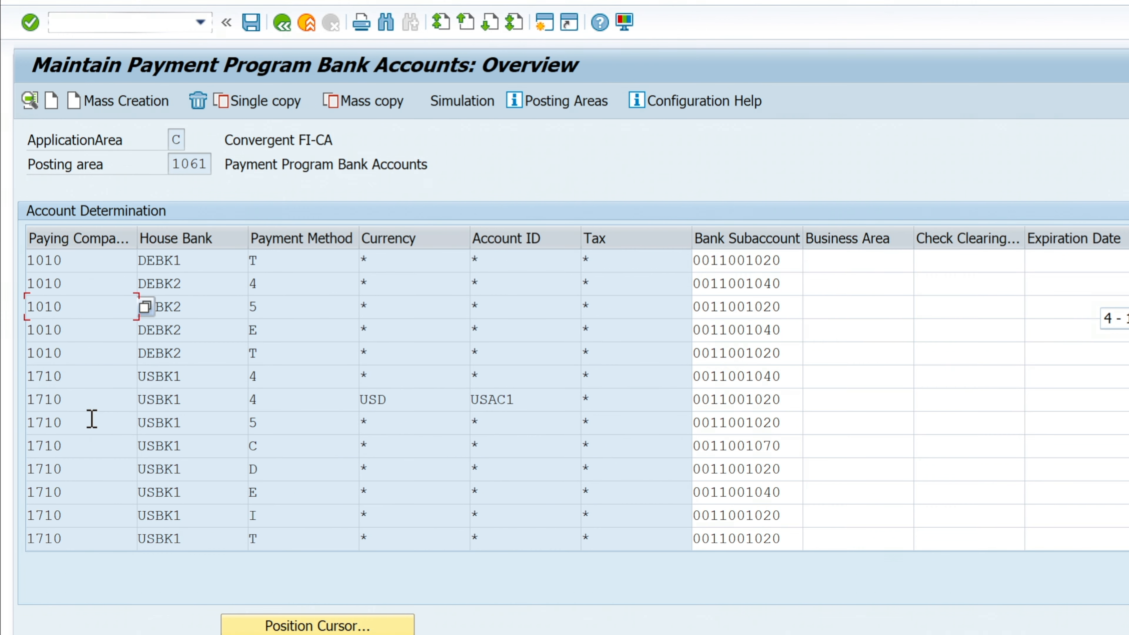
Step: Leave the payment program bank accounts, return to the Contract Accounts Receivable and Payable IMG structure, and select Business Transactions
{"action": "key", "text": "F3"}
{"action": "key", "text": "F3"}
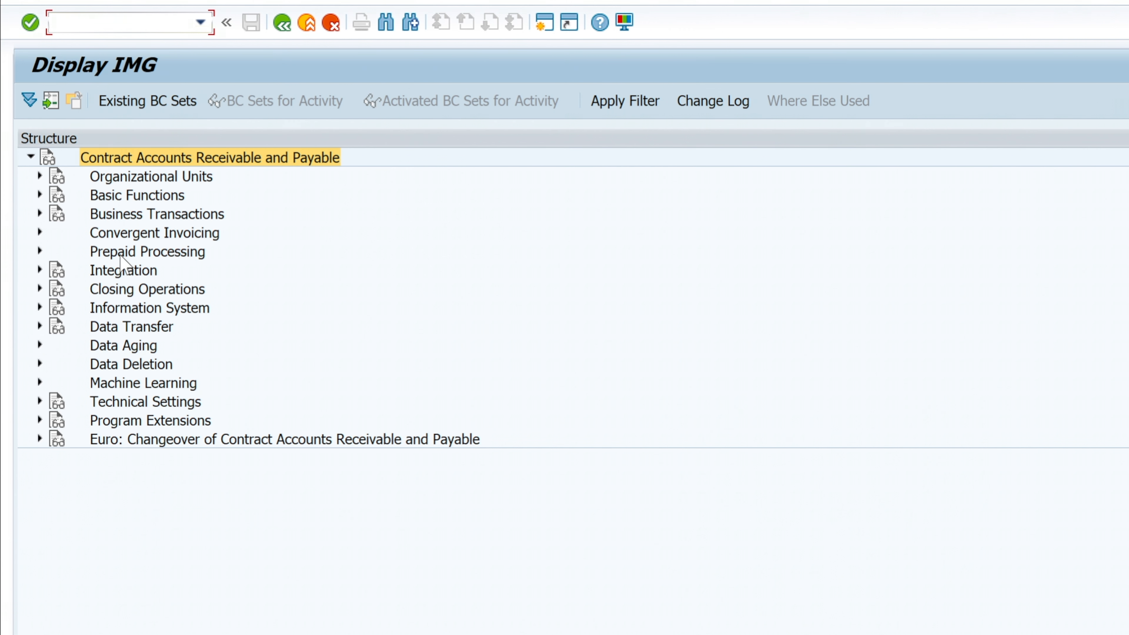
{"action": "left_click", "coordinate": [129, 251]}
{"action": "left_click", "coordinate": [178, 290]}
{"action": "left_click", "coordinate": [178, 233]}
{"action": "left_click", "coordinate": [177, 217]}
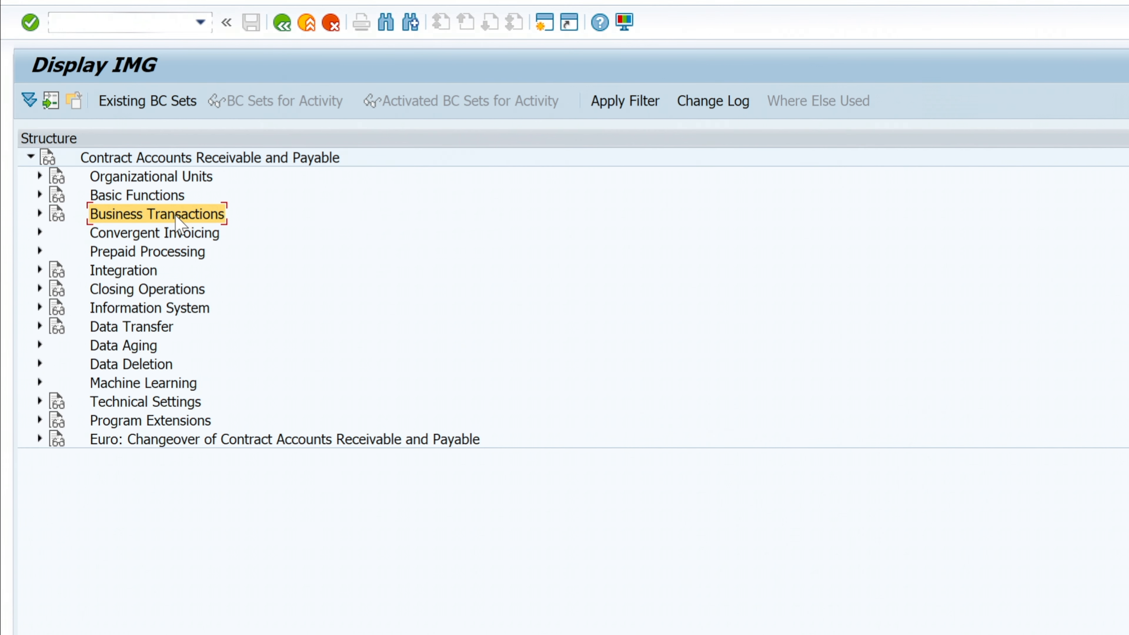
Step: Expand Business Transactions and Payments down to Processing Incoming and Outgoing Payments, and look through its configuration activities
{"action": "left_click", "coordinate": [39, 214]}
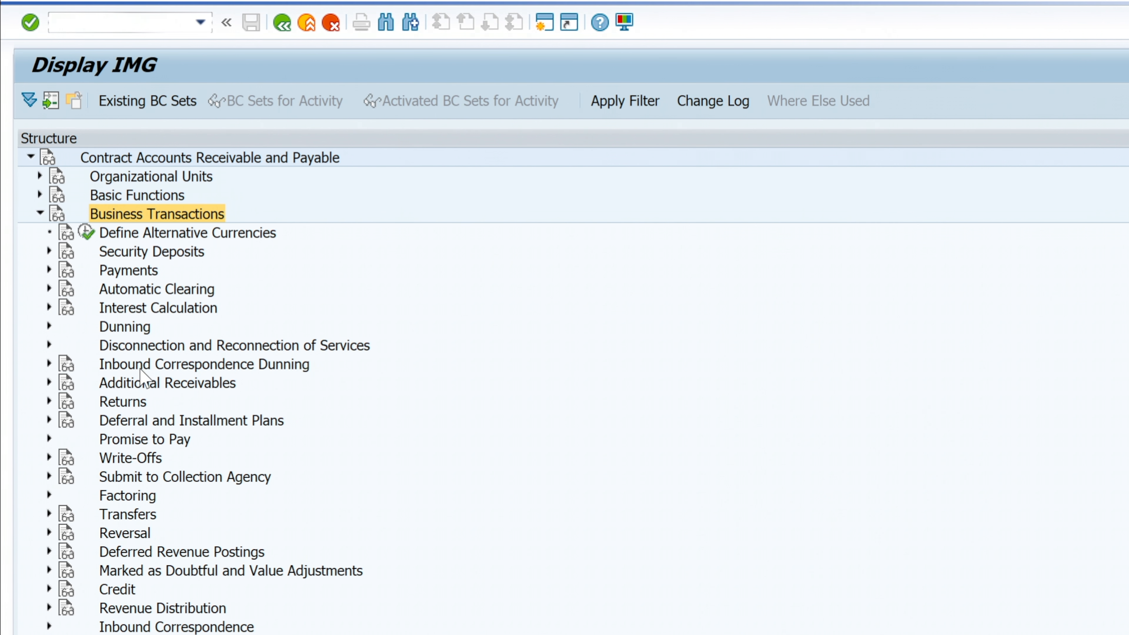
{"action": "left_click", "coordinate": [150, 353]}
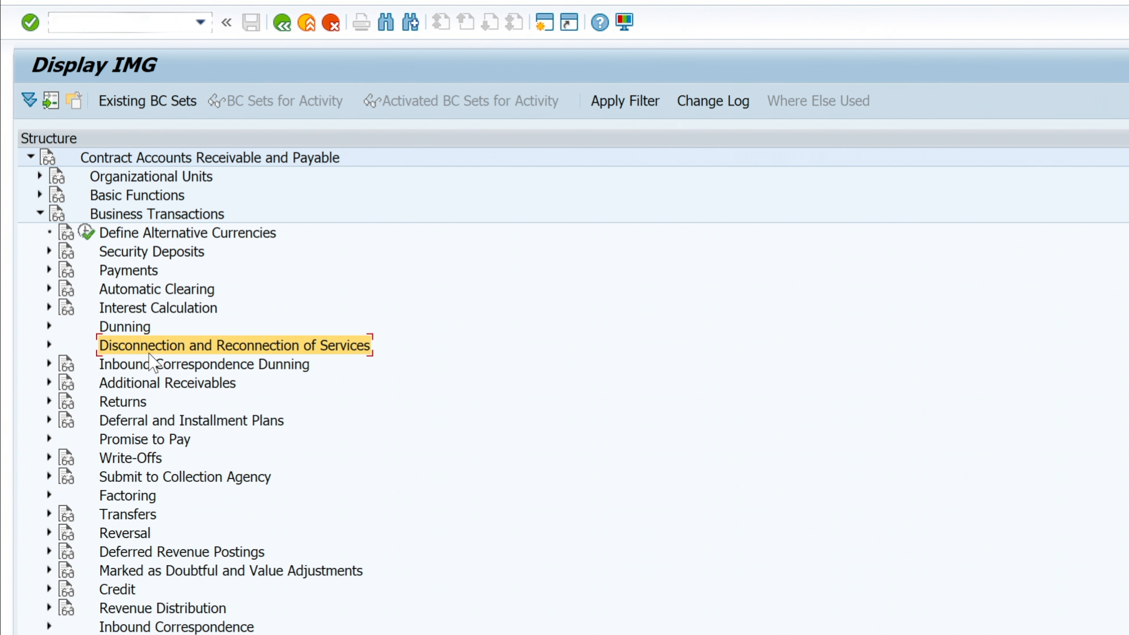
{"action": "left_click", "coordinate": [49, 289]}
{"action": "left_click", "coordinate": [50, 289]}
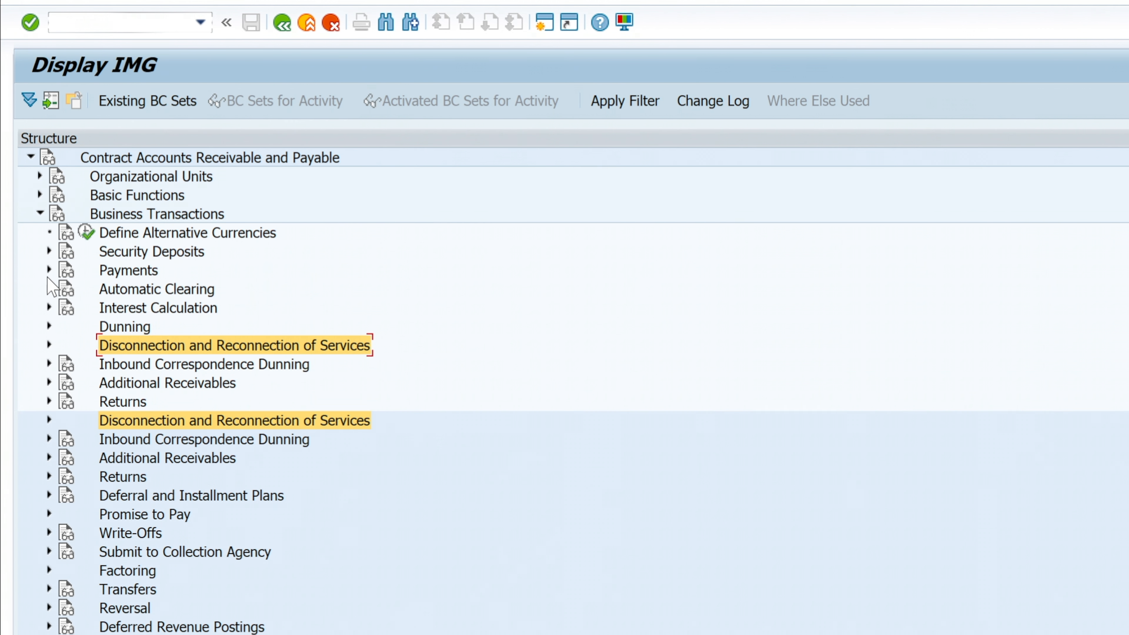
{"action": "left_click", "coordinate": [49, 270]}
{"action": "double_click", "coordinate": [200, 288]}
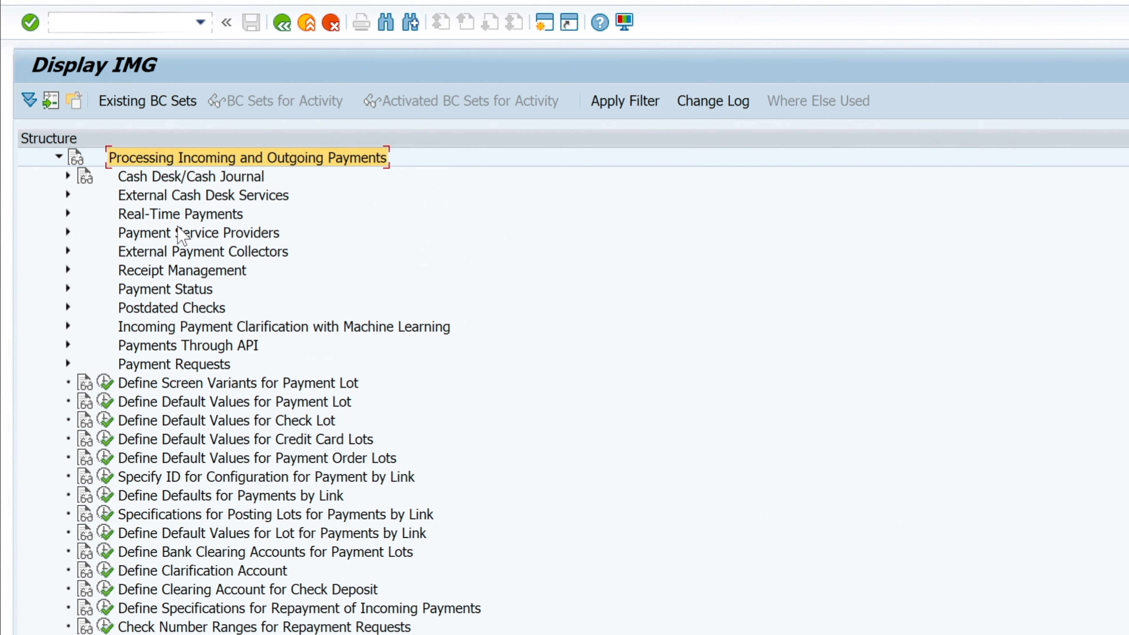
{"action": "left_click", "coordinate": [178, 214]}
{"action": "left_click", "coordinate": [327, 495]}
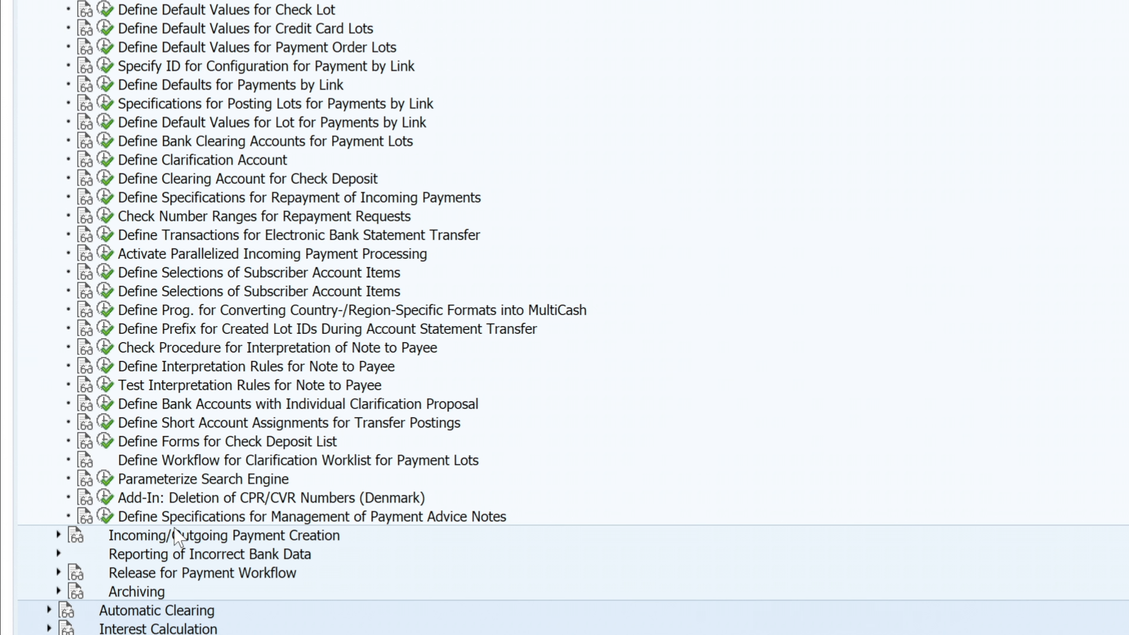
Step: Expand Incoming/Outgoing Payment Creation in the IMG structure to list its configuration activities
{"action": "left_click", "coordinate": [187, 535]}
{"action": "left_click", "coordinate": [70, 545]}
{"action": "left_click", "coordinate": [1120, 66]}
{"action": "left_click", "coordinate": [58, 535]}
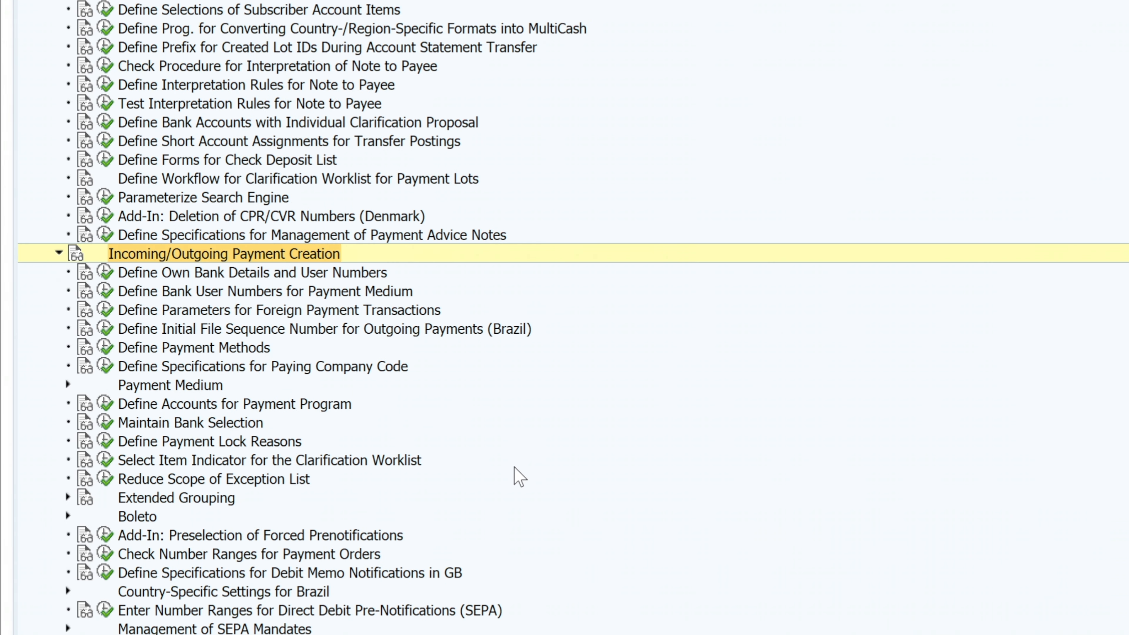
Step: Review paying company code 1710's payment methods, payment medium formats and value date settings, and return to the IMG structure
{"action": "left_click", "coordinate": [314, 273]}
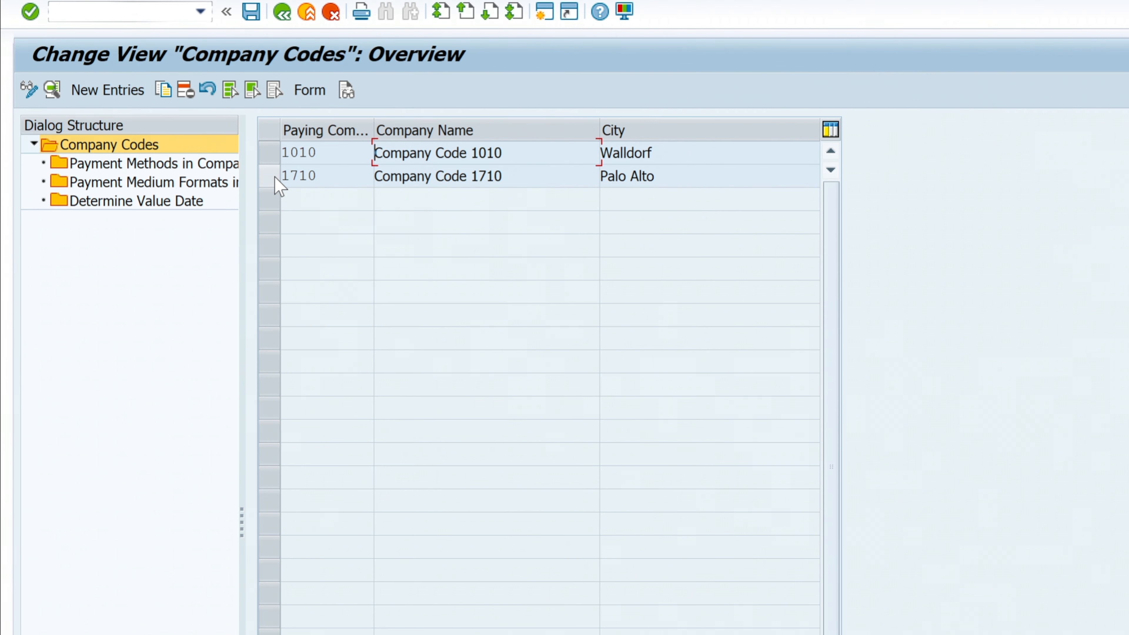
{"action": "left_click", "coordinate": [274, 177]}
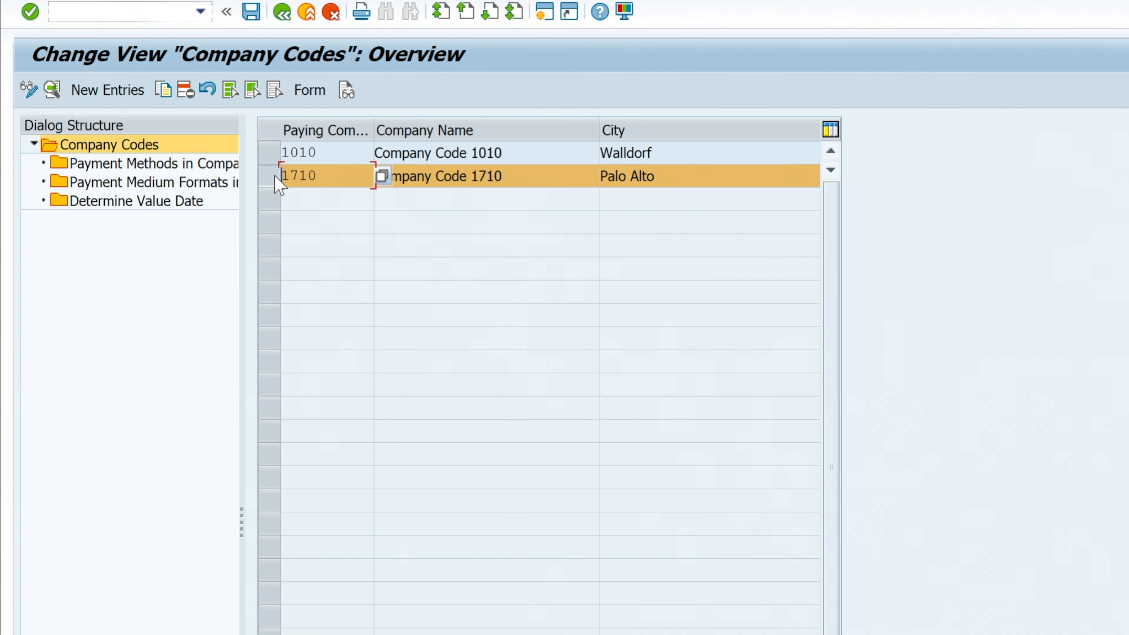
{"action": "double_click", "coordinate": [131, 164]}
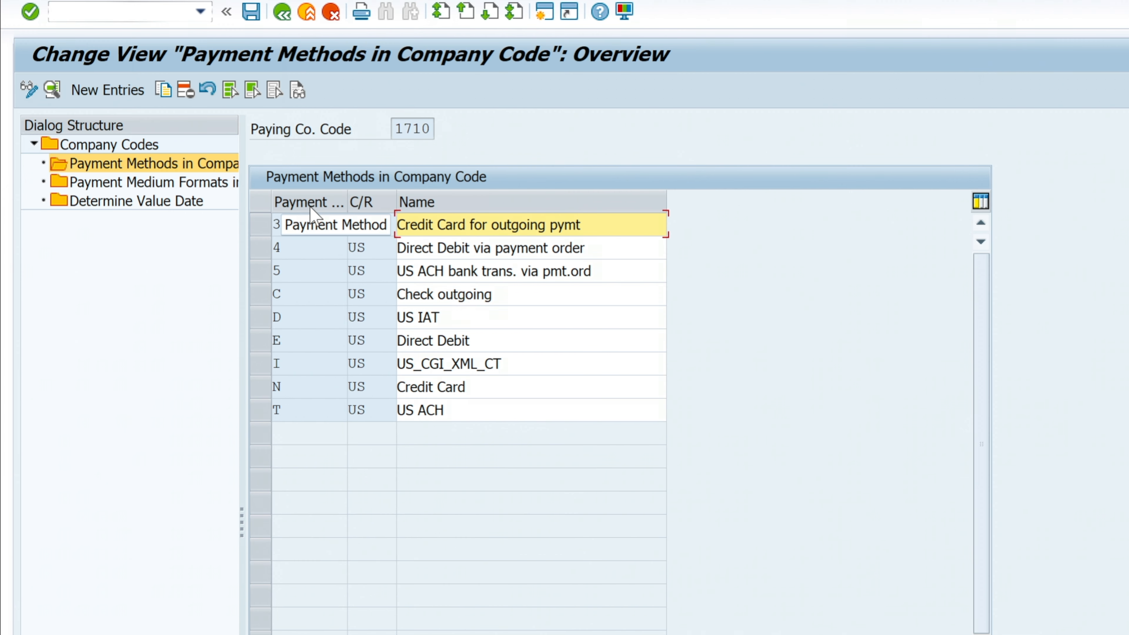
{"action": "double_click", "coordinate": [179, 182]}
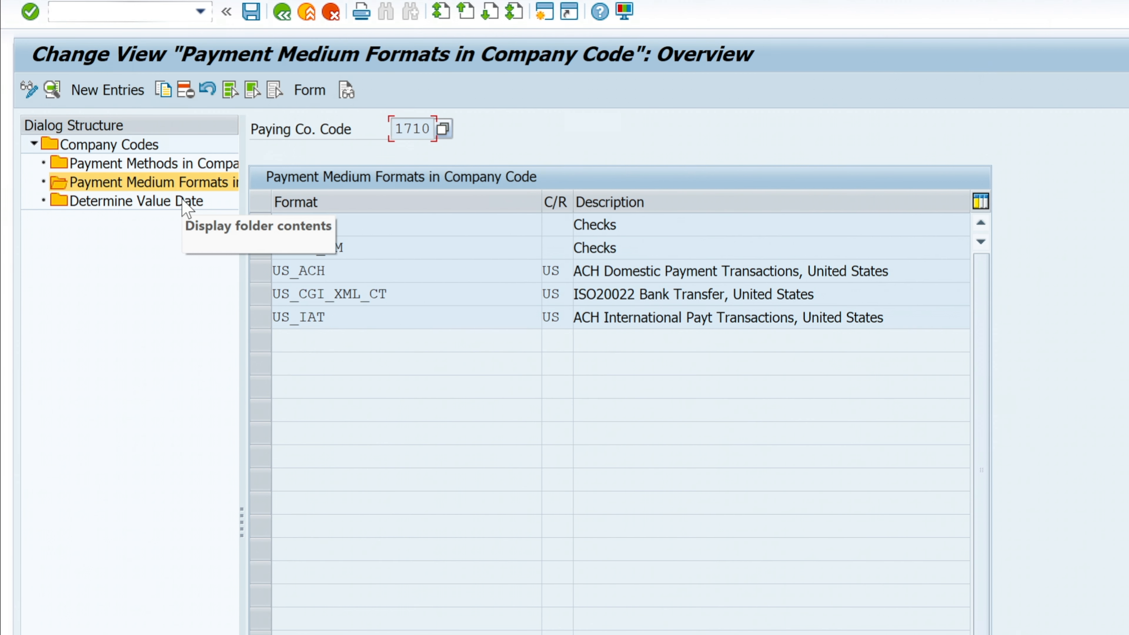
{"action": "double_click", "coordinate": [200, 202]}
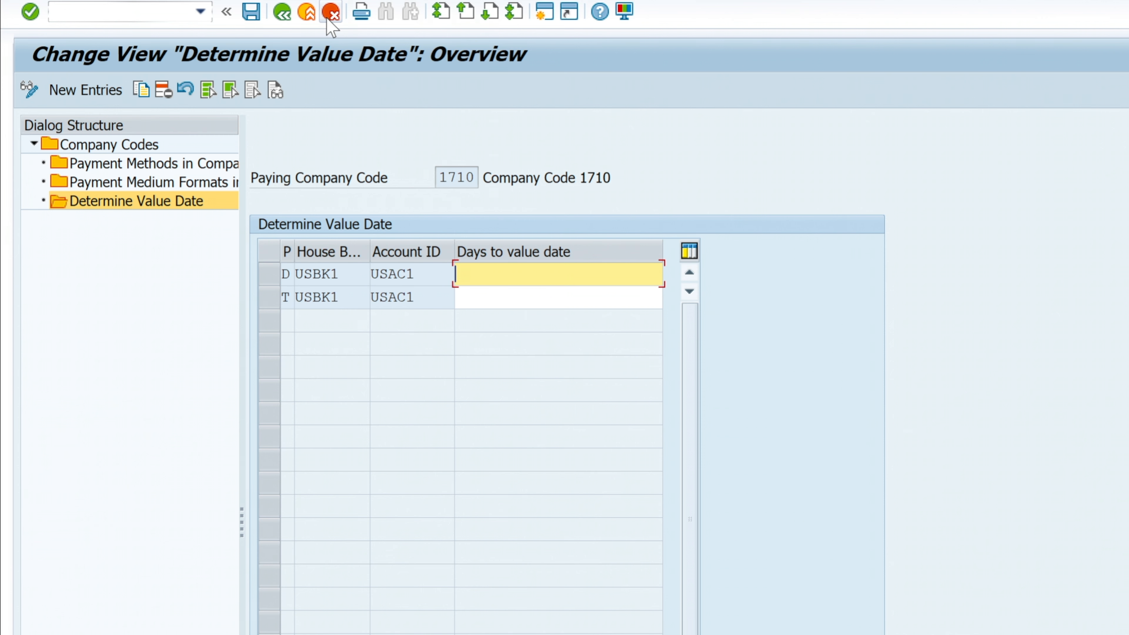
{"action": "left_click", "coordinate": [307, 12]}
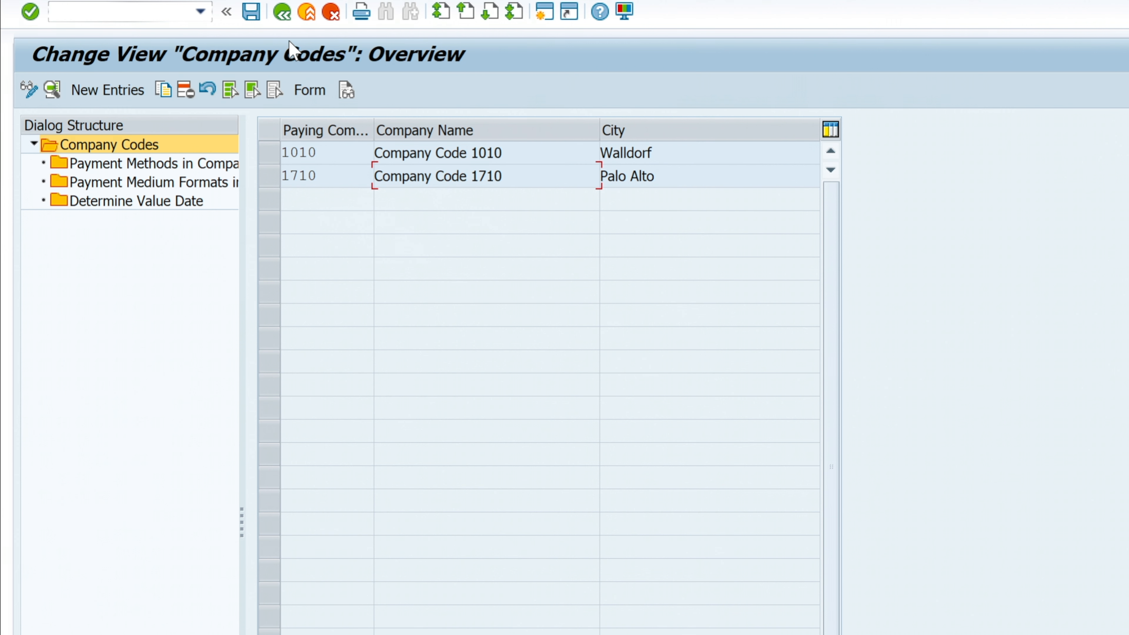
{"action": "left_click", "coordinate": [281, 12]}
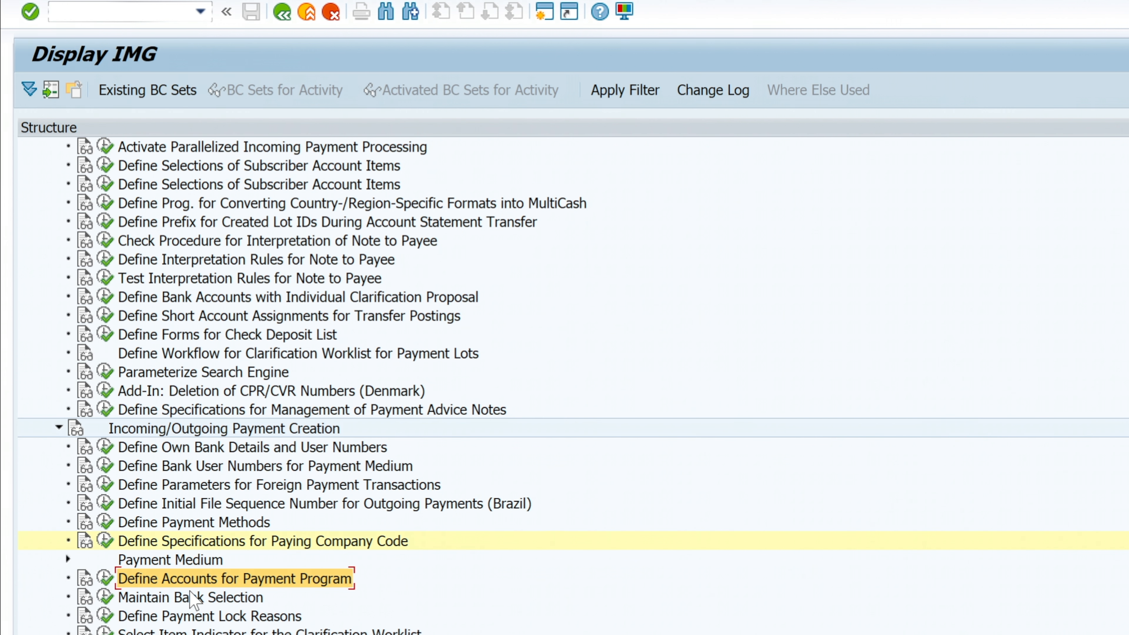
Step: Open Define Accounts for Payment Program and examine posting area 1061's company codes, house banks, payment methods and bank subaccounts
{"action": "left_click", "coordinate": [105, 578]}
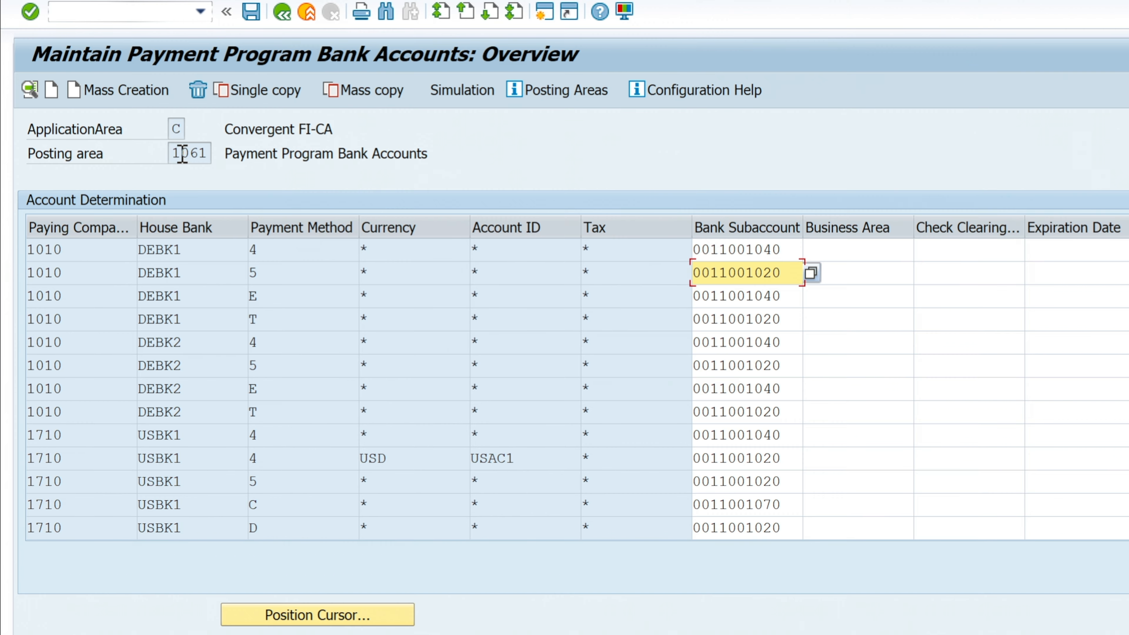
{"action": "left_click_drag", "start_coordinate": [172, 154], "coordinate": [208, 154]}
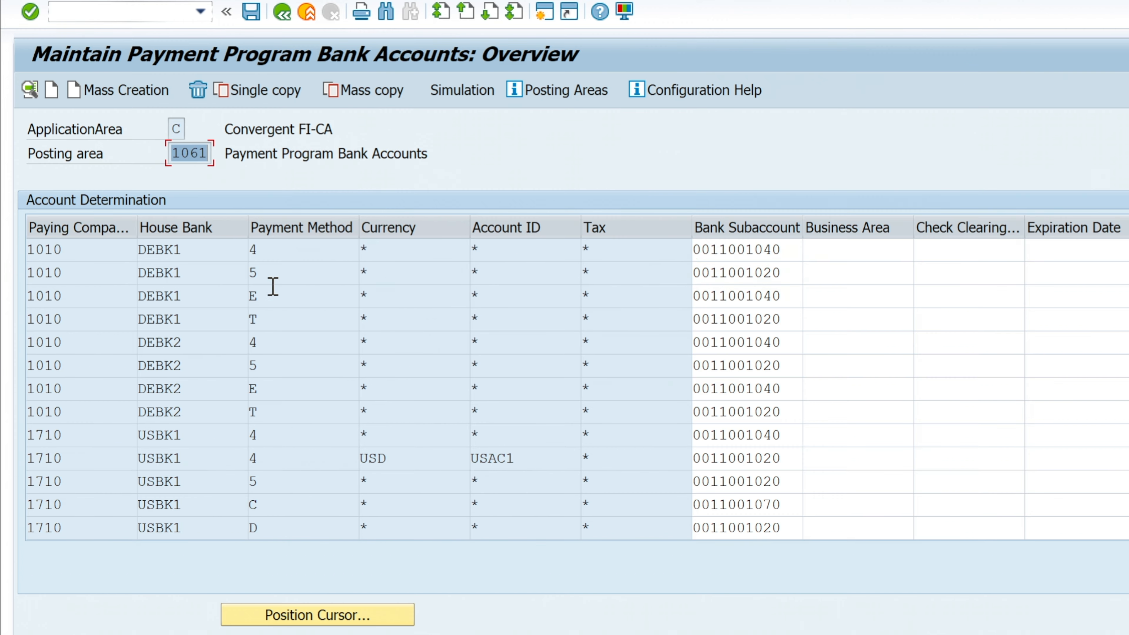
{"action": "left_click", "coordinate": [203, 257]}
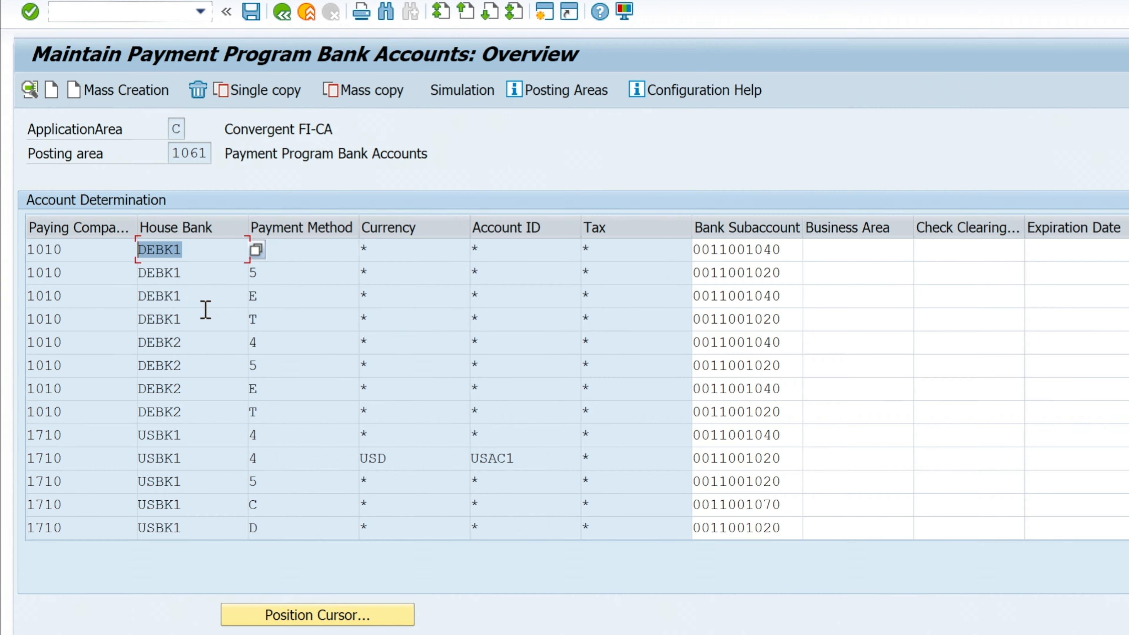
{"action": "left_click", "coordinate": [201, 317]}
{"action": "left_click", "coordinate": [203, 343]}
{"action": "left_click", "coordinate": [198, 389]}
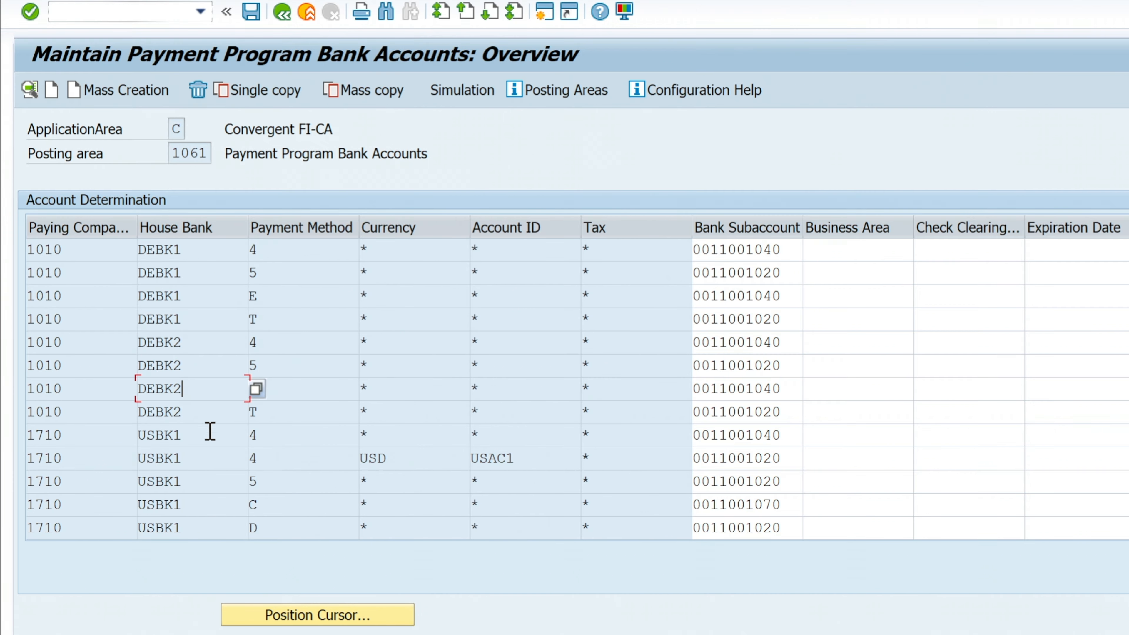
{"action": "left_click", "coordinate": [199, 459]}
{"action": "scroll", "coordinate": [68, 333], "scroll_direction": "down", "scroll_amount": 3}
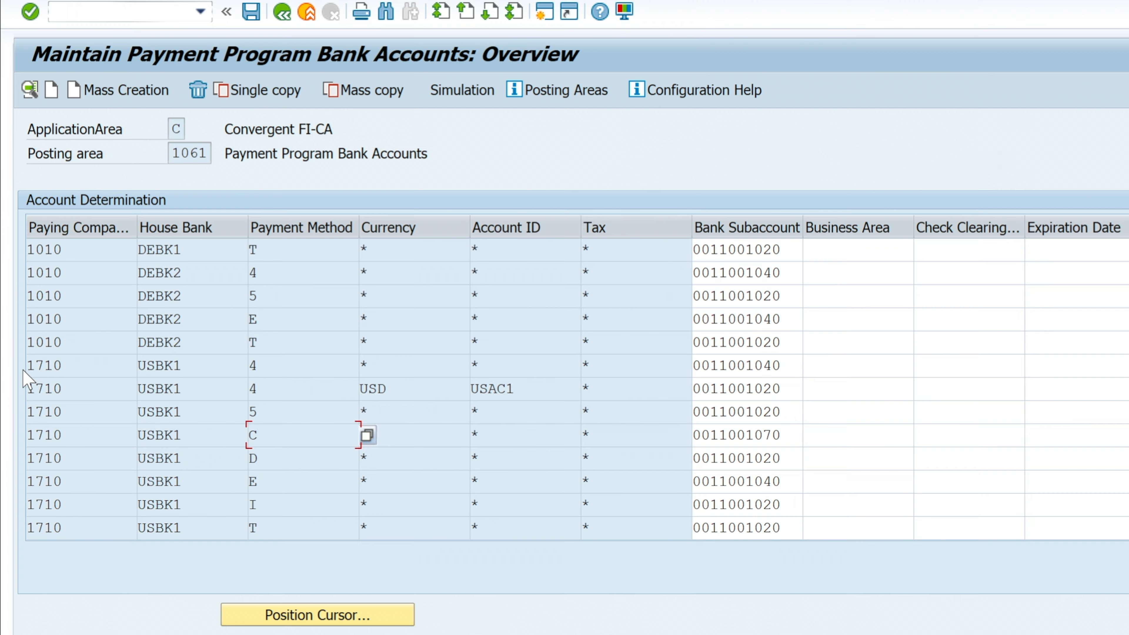
{"action": "left_click", "coordinate": [73, 465]}
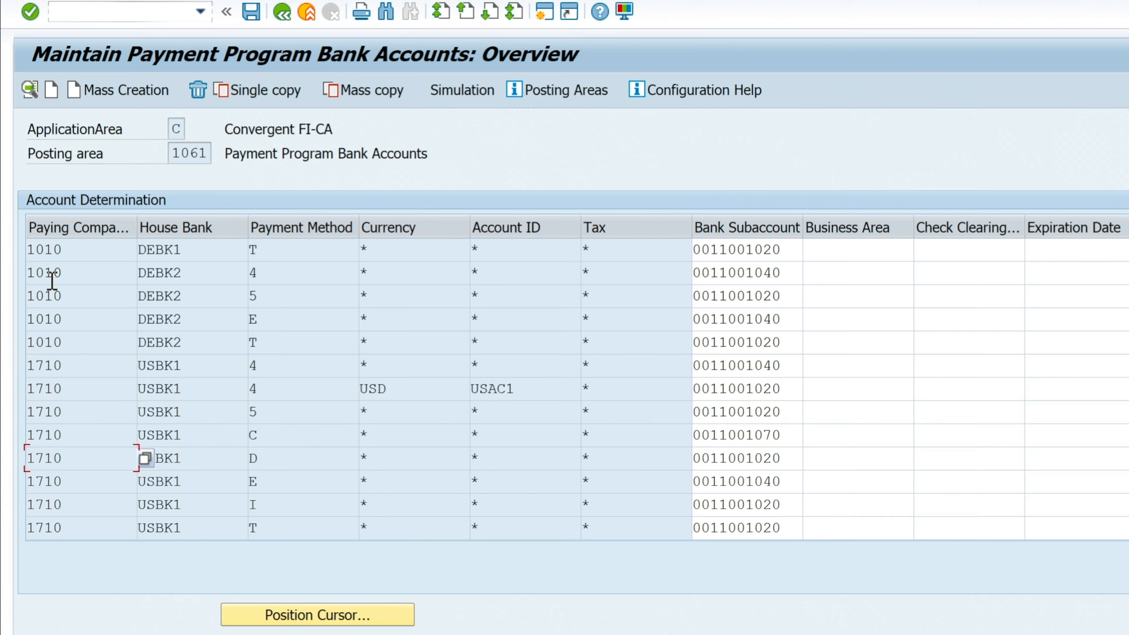
{"action": "scroll", "coordinate": [85, 385], "scroll_direction": "down", "scroll_amount": 6}
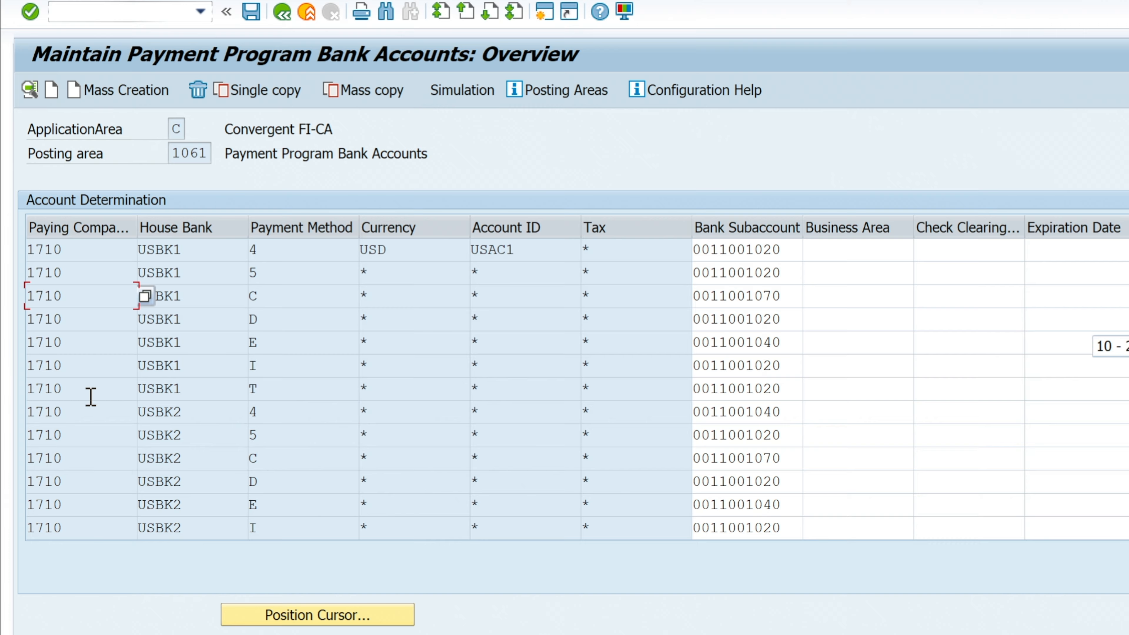
{"action": "scroll", "coordinate": [92, 403], "scroll_direction": "down", "scroll_amount": 3}
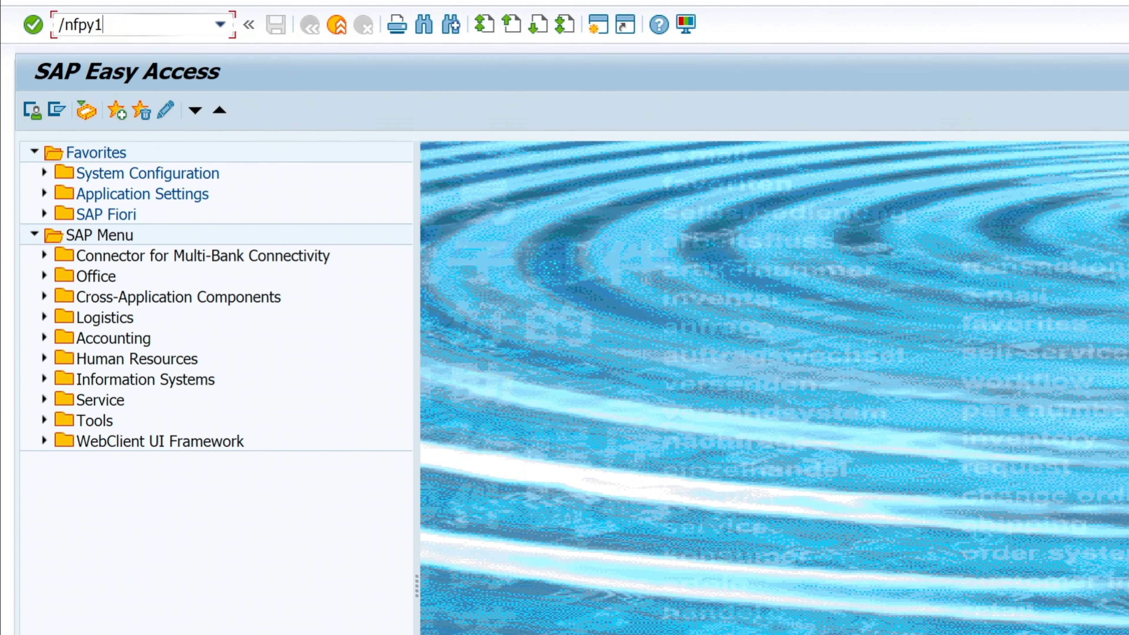
Step: Open the payment run with transaction FPY1, include open items, and set the date ID to 02.06.2026
{"action": "key", "text": "Return"}
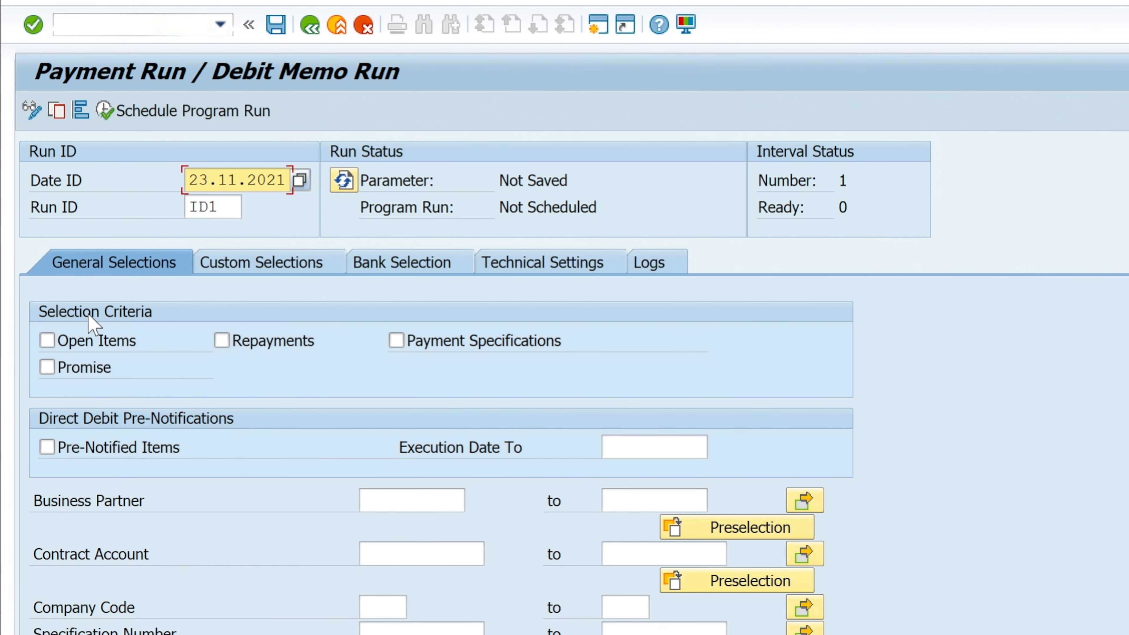
{"action": "left_click", "coordinate": [47, 341]}
{"action": "left_click", "coordinate": [236, 181]}
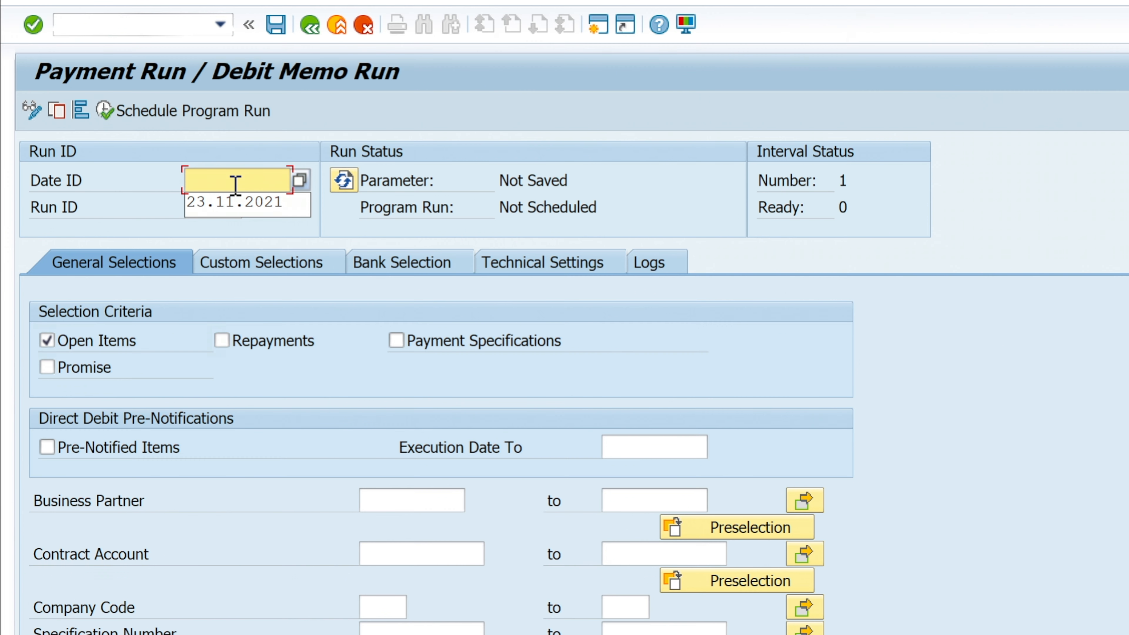
{"action": "type", "text": "02.06.202"}
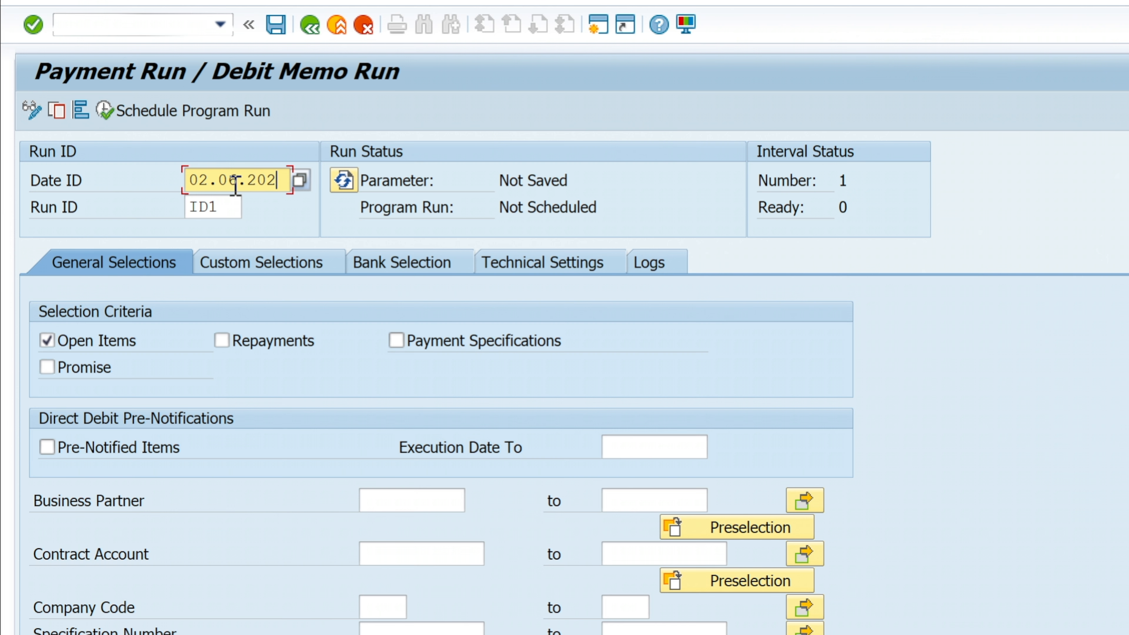
Step: Set the run ID to TES01 and accept the change to a new parameter record
{"action": "left_click", "coordinate": [222, 207]}
{"action": "key", "text": "BackSpace"}
{"action": "key", "text": "BackSpace"}
{"action": "key", "text": "BackSpace"}
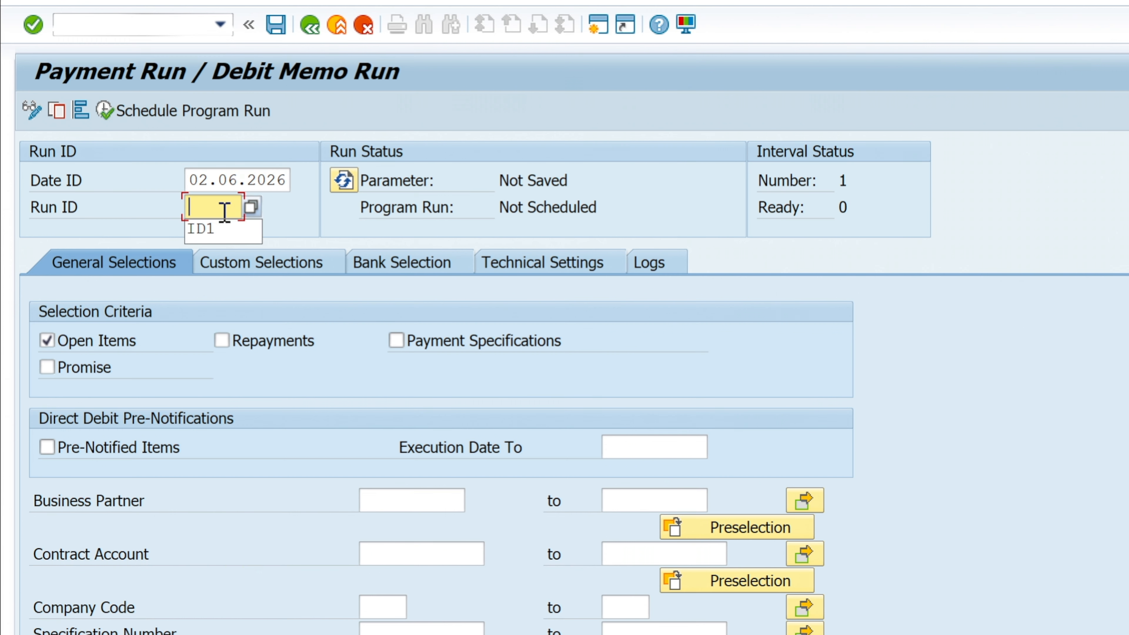
{"action": "type", "text": "TE"}
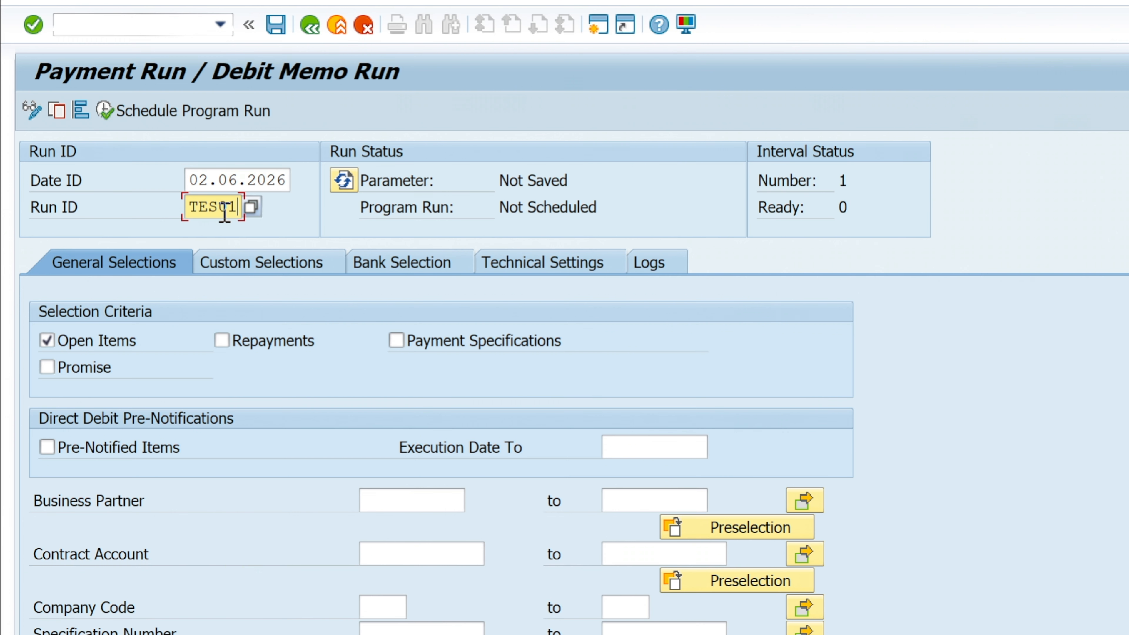
{"action": "type", "text": "S01"}
{"action": "key", "text": "Return"}
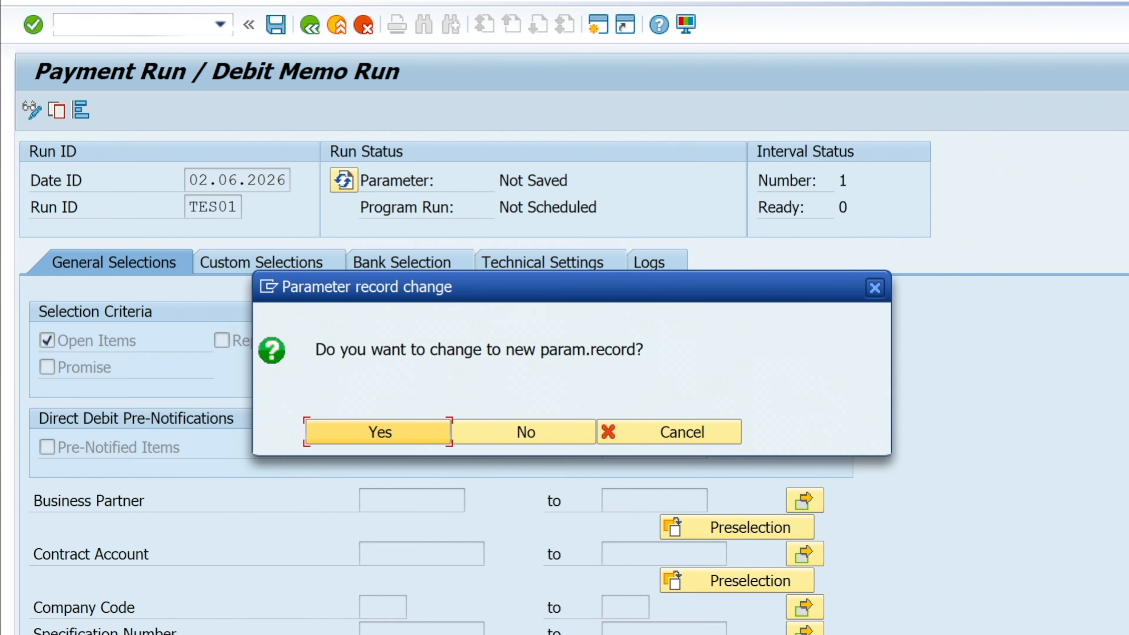
{"action": "key", "text": "Return"}
Step: Copy the receivable's contract account number from the account display into the payment run's Contract Account selection
{"action": "left_click", "coordinate": [404, 507]}
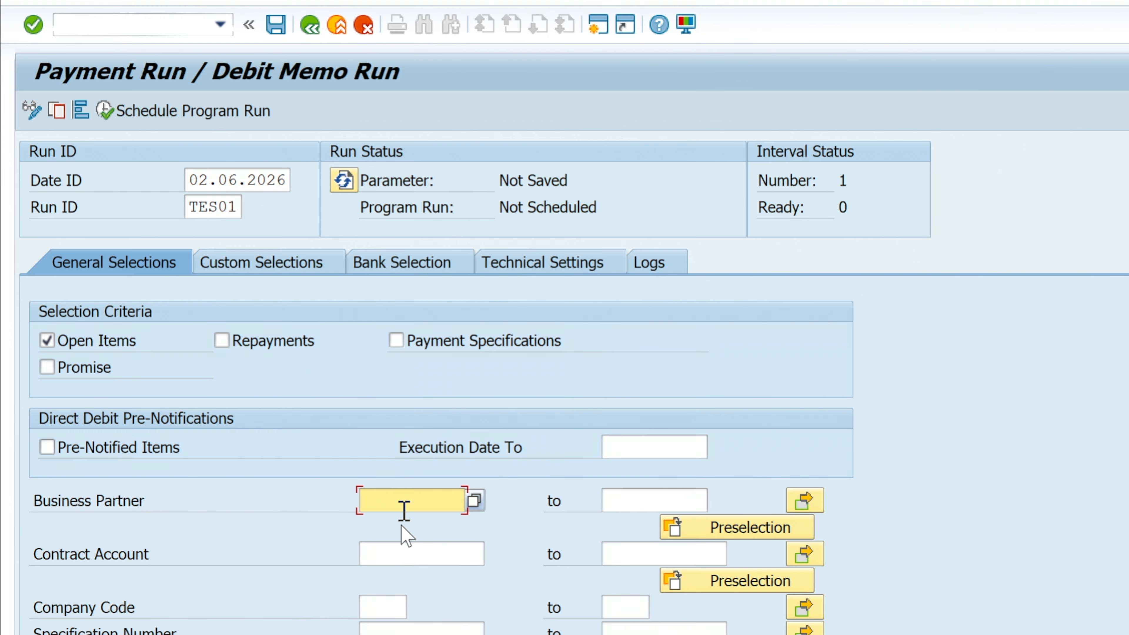
{"action": "left_click", "coordinate": [411, 548]}
{"action": "key", "text": "alt+Tab"}
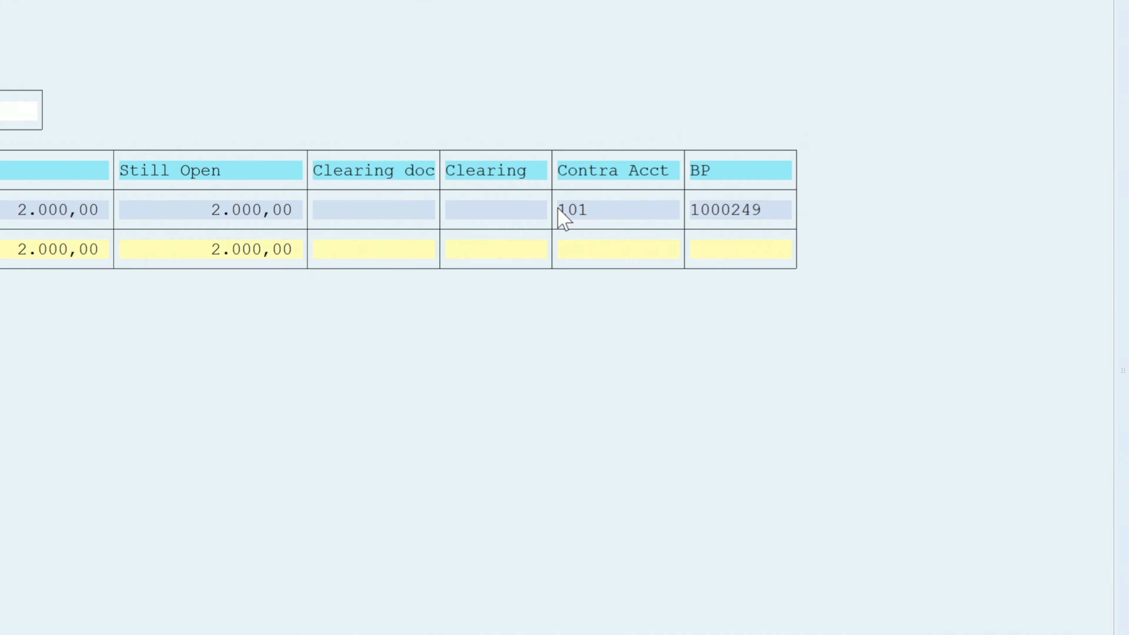
{"action": "left_click_drag", "start_coordinate": [783, 253], "coordinate": [803, 254]}
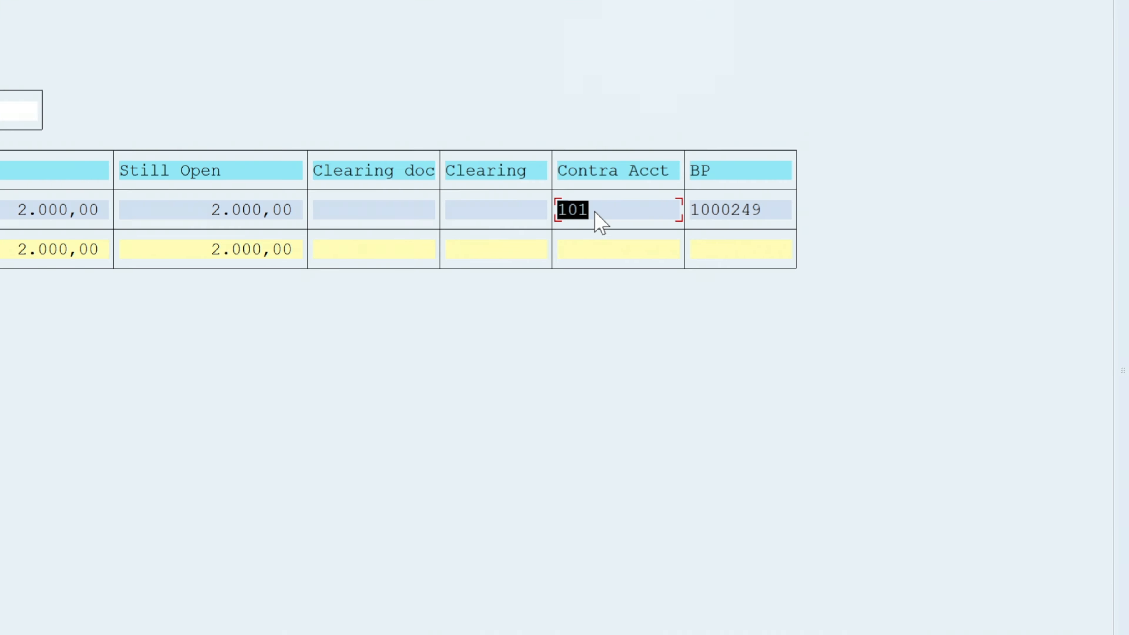
{"action": "key", "text": "alt+Tab"}
{"action": "key", "text": "alt+Tab"}
{"action": "key", "text": "alt+Tab"}
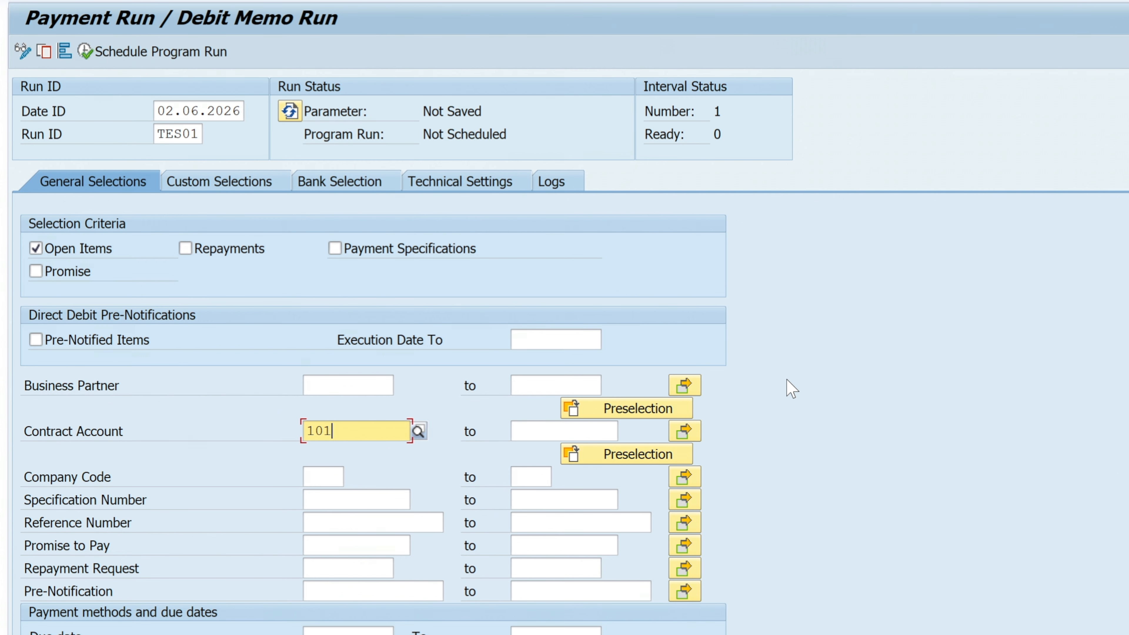
{"action": "key", "text": "Home"}
Step: Restrict the payment run to company code 1710
{"action": "left_click", "coordinate": [325, 472]}
{"action": "type", "text": "1"}
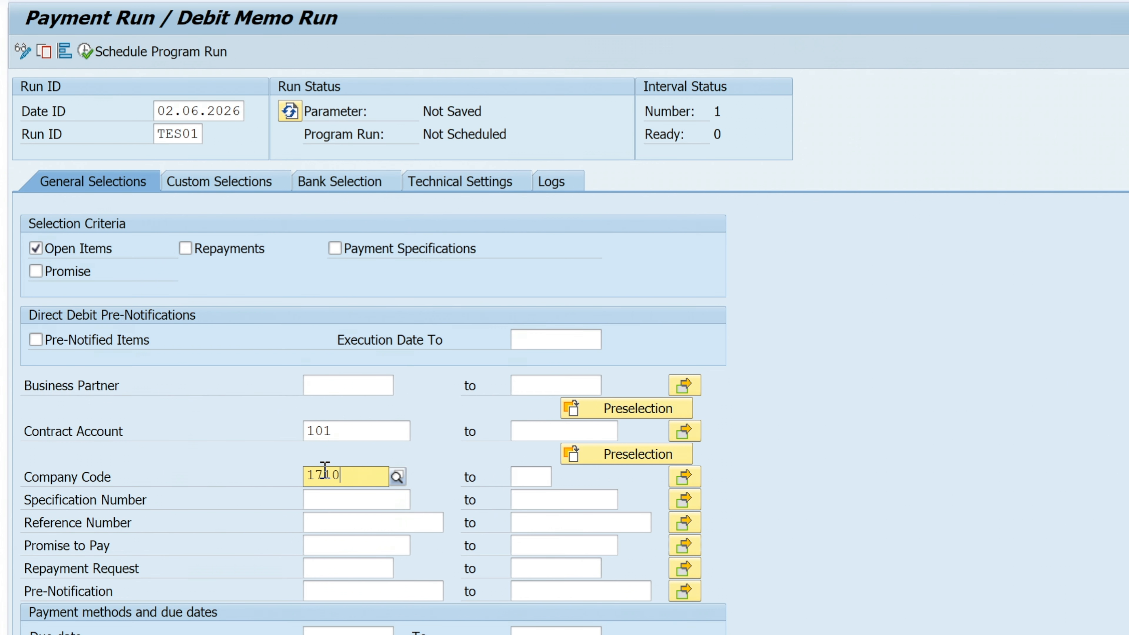
{"action": "type", "text": "710"}
{"action": "left_click", "coordinate": [336, 498]}
{"action": "left_click", "coordinate": [345, 566]}
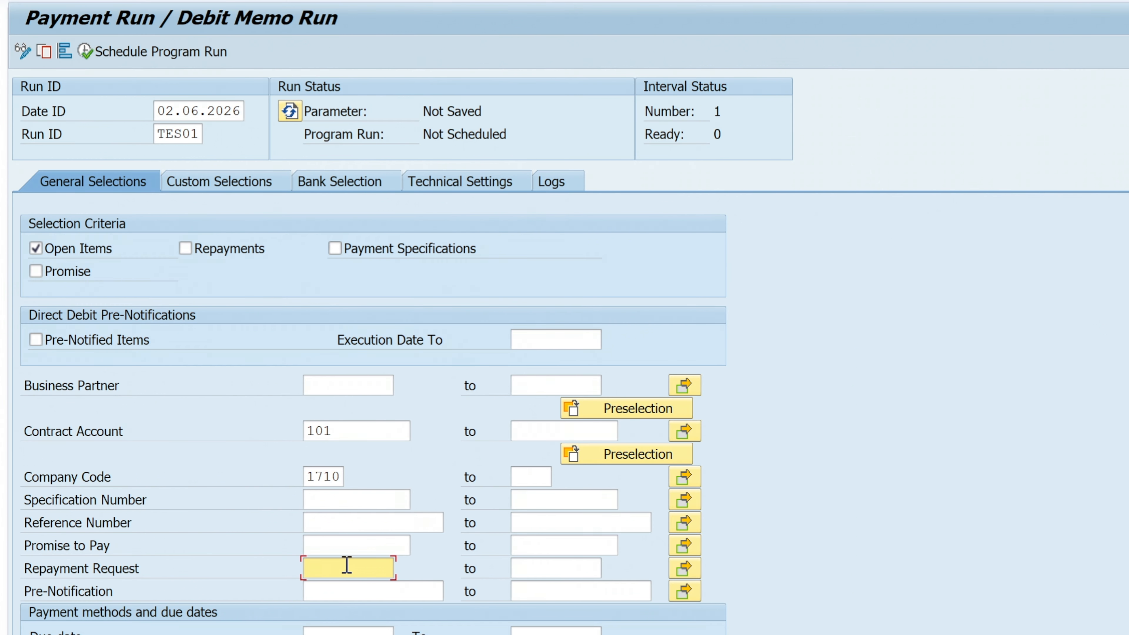
Step: Copy the receivable's net due date from the account display into the payment run as the due date upper limit, 02.06.2026
{"action": "left_click", "coordinate": [383, 632]}
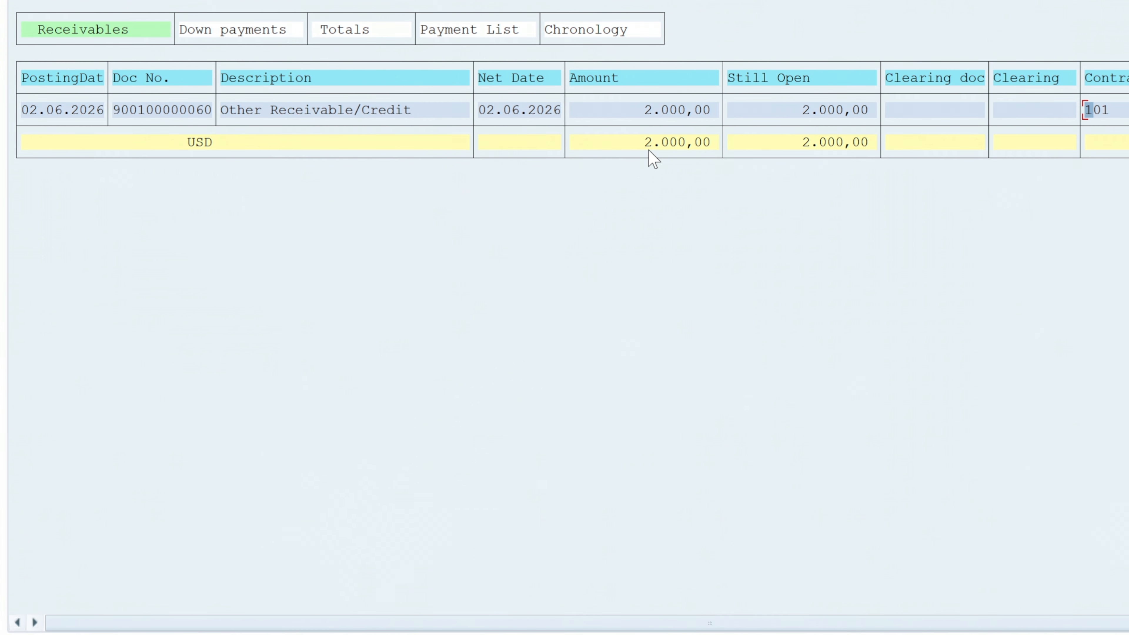
{"action": "left_click", "coordinate": [486, 112]}
{"action": "left_click_drag", "start_coordinate": [481, 110], "coordinate": [543, 108]}
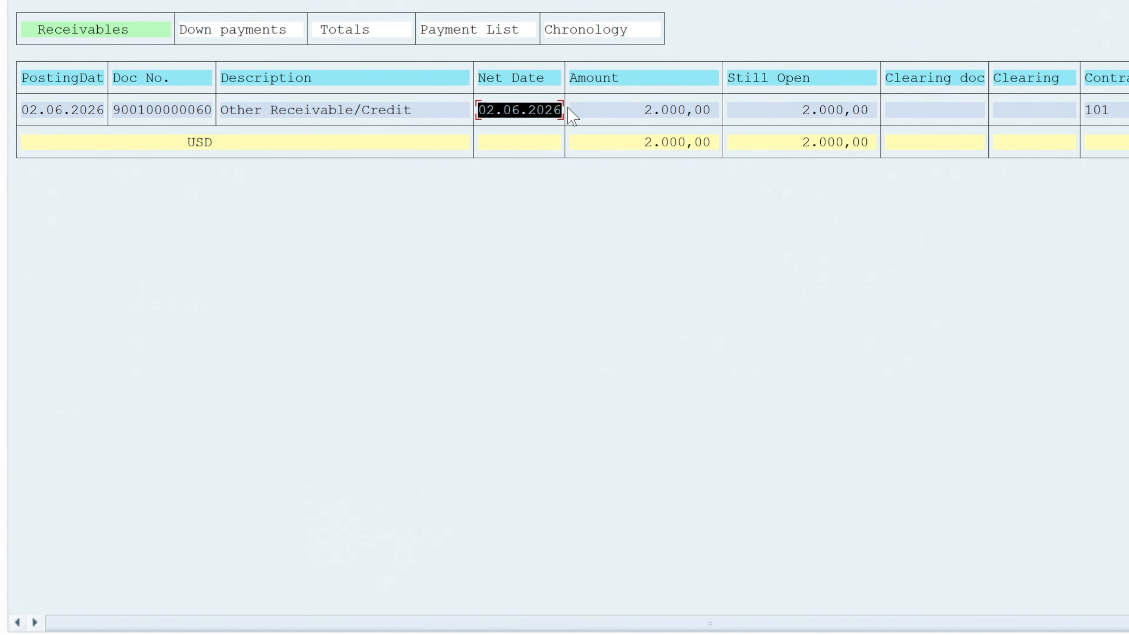
{"action": "key", "text": "F3"}
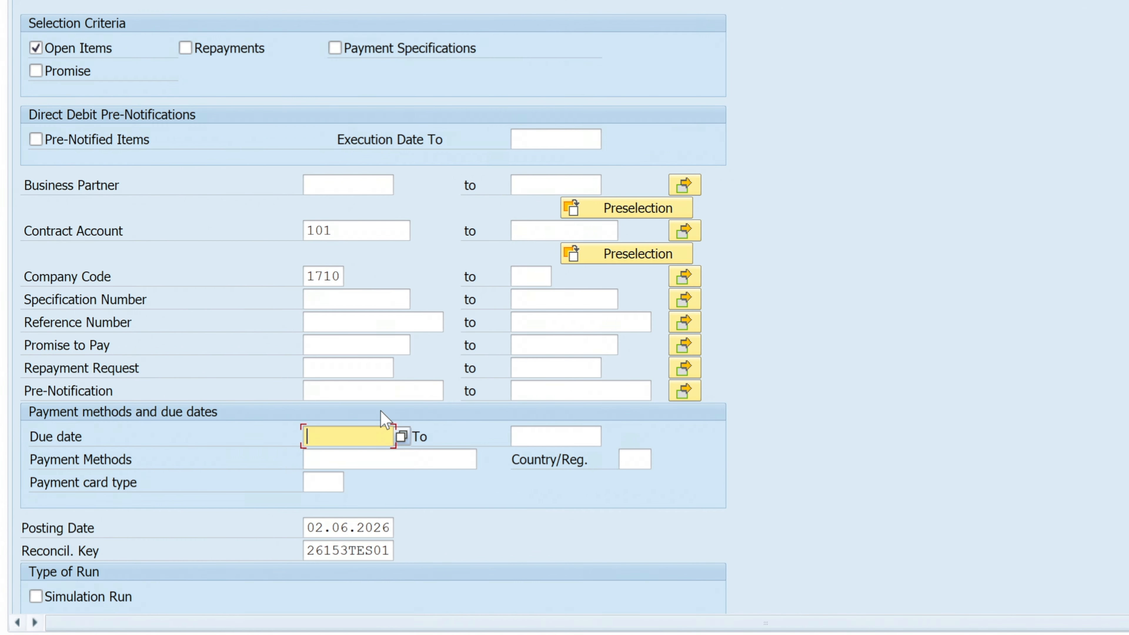
{"action": "type", "text": "02.06.2026"}
{"action": "left_click", "coordinate": [551, 438]}
{"action": "double_click", "coordinate": [372, 436]}
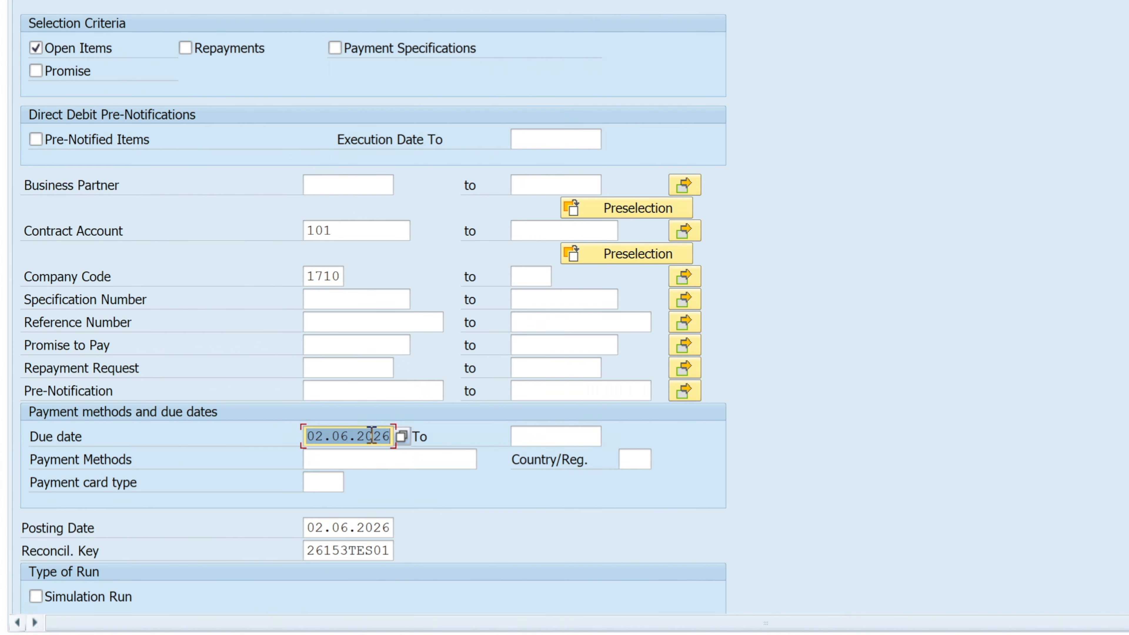
{"action": "key", "text": "ctrl+x"}
{"action": "left_click", "coordinate": [547, 435]}
{"action": "key", "text": "ctrl+v"}
{"action": "key", "text": "Return"}
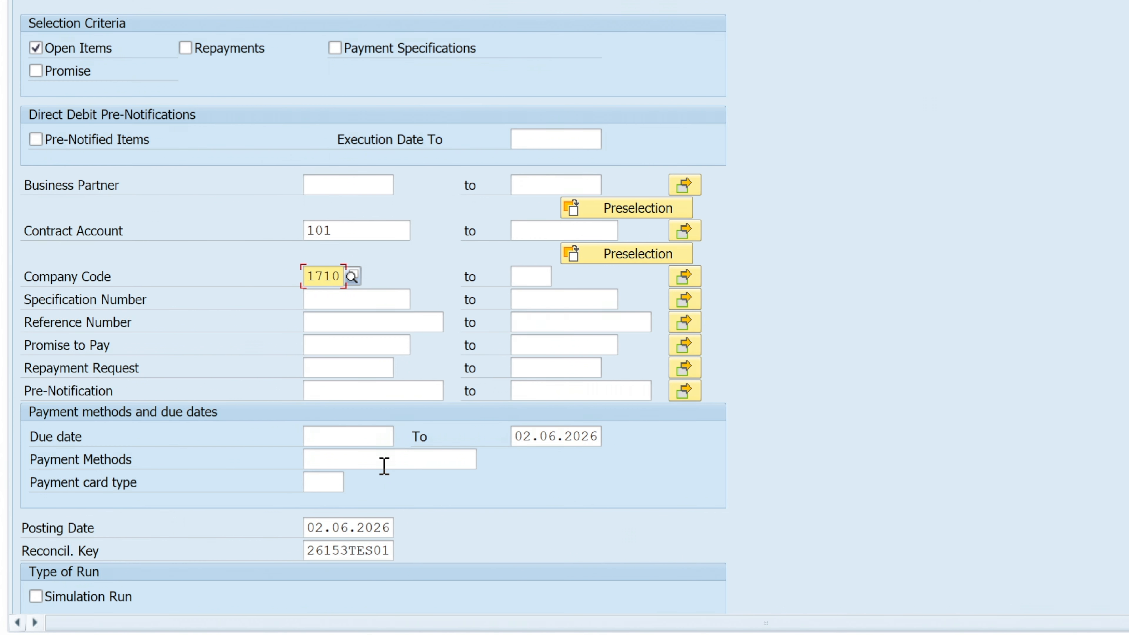
Step: Load the house banks from the bank selection for company code 1710 and review their payment methods and ranking order
{"action": "scroll", "coordinate": [247, 285], "scroll_direction": "up", "scroll_amount": 5}
{"action": "left_click", "coordinate": [222, 185]}
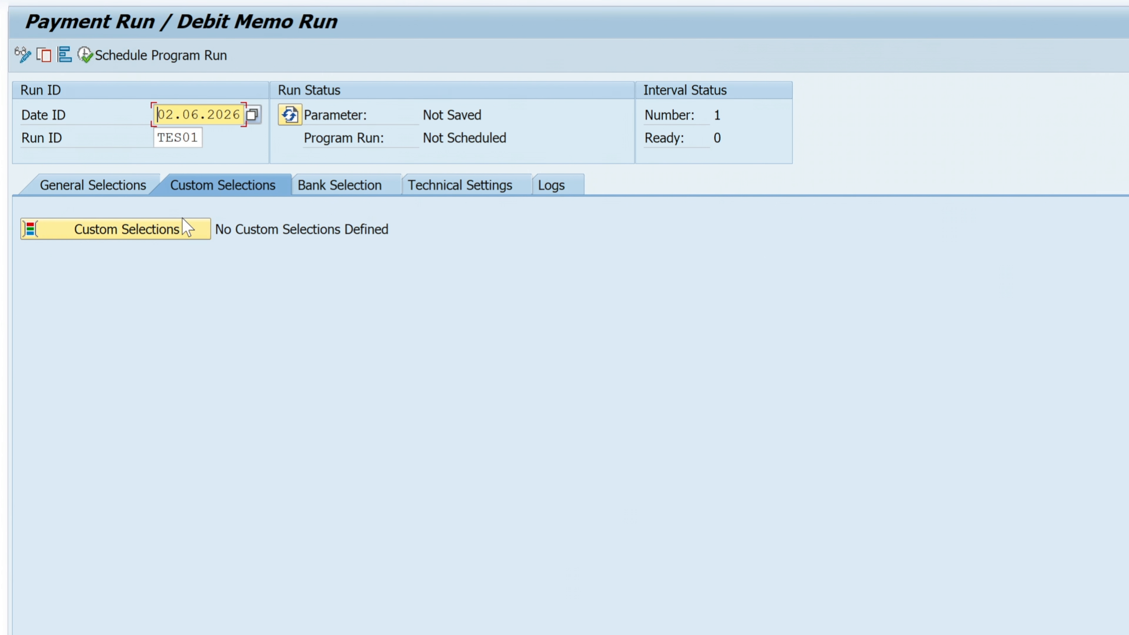
{"action": "left_click", "coordinate": [334, 191]}
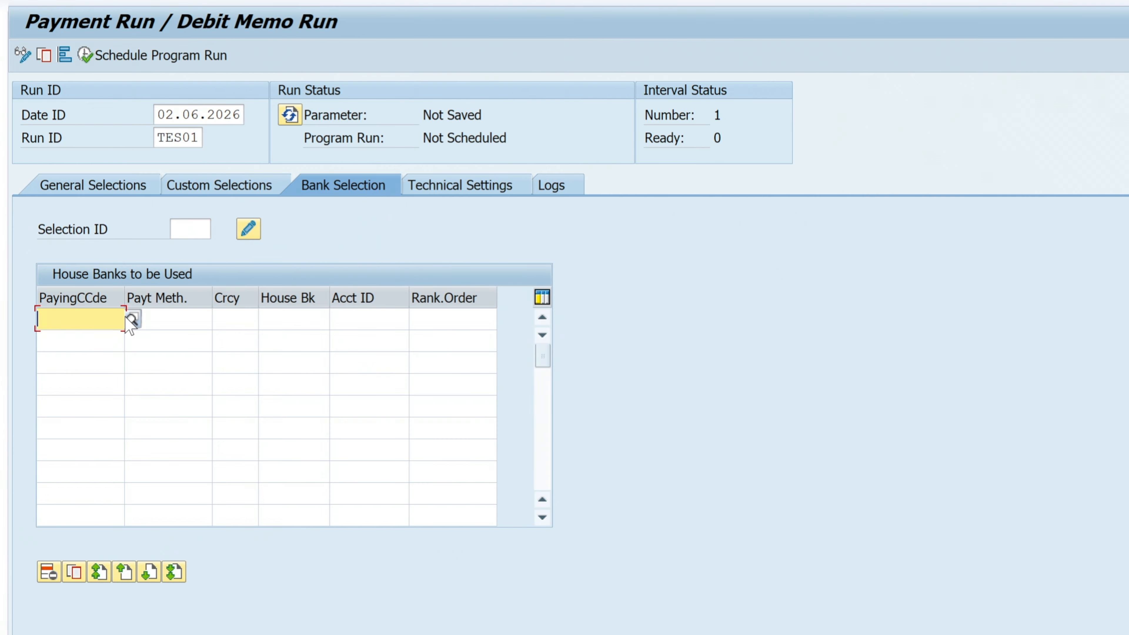
{"action": "left_click", "coordinate": [209, 228]}
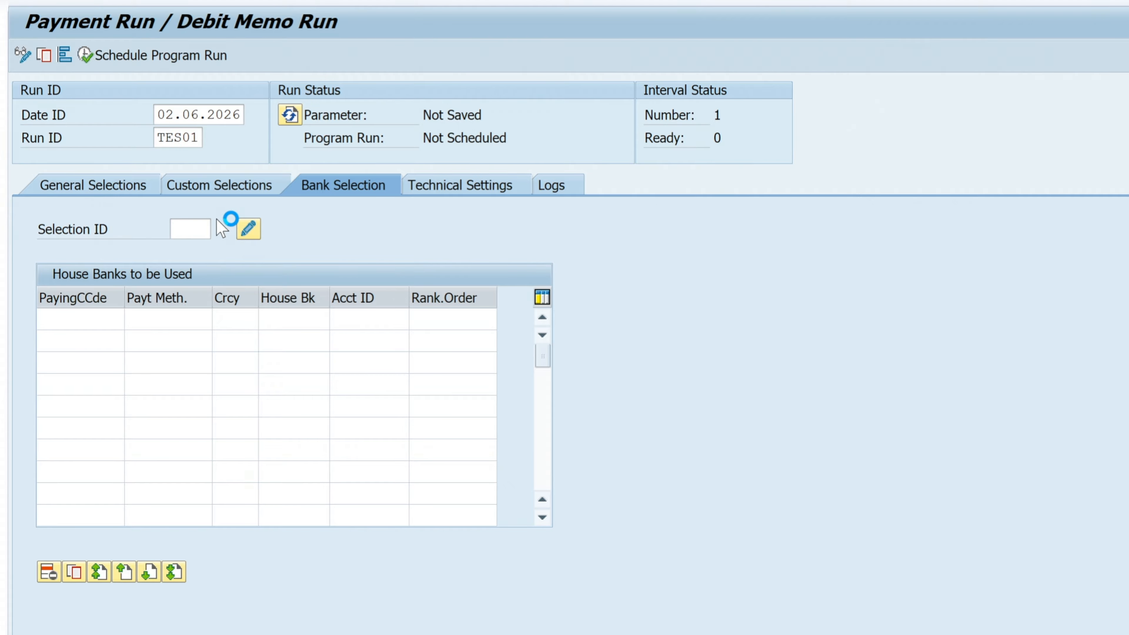
{"action": "left_click", "coordinate": [257, 246]}
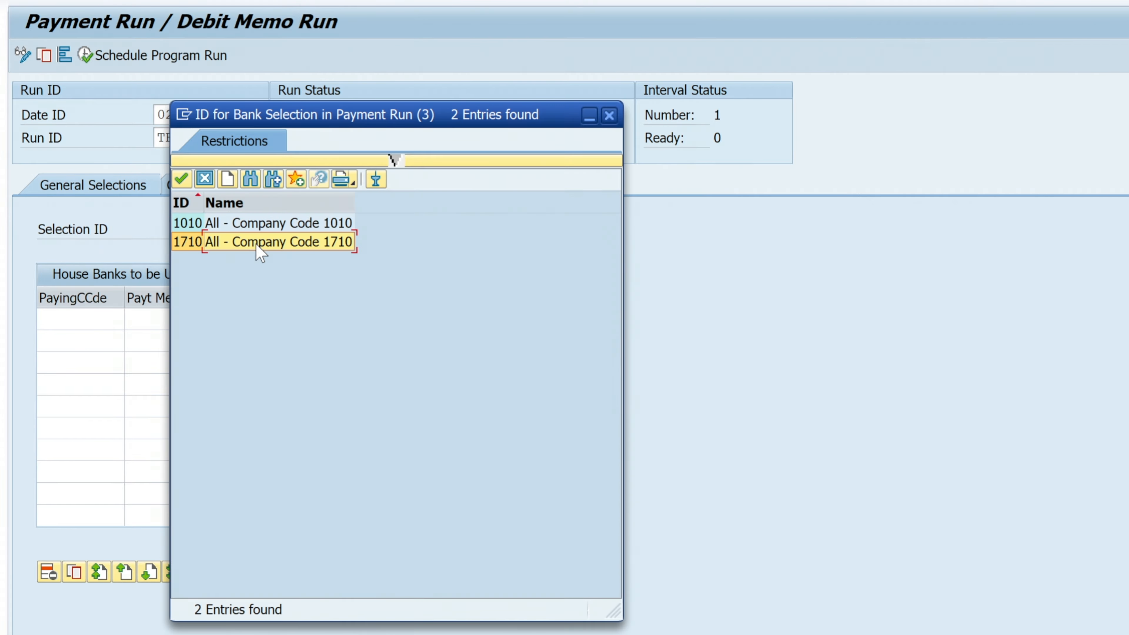
{"action": "double_click", "coordinate": [260, 252]}
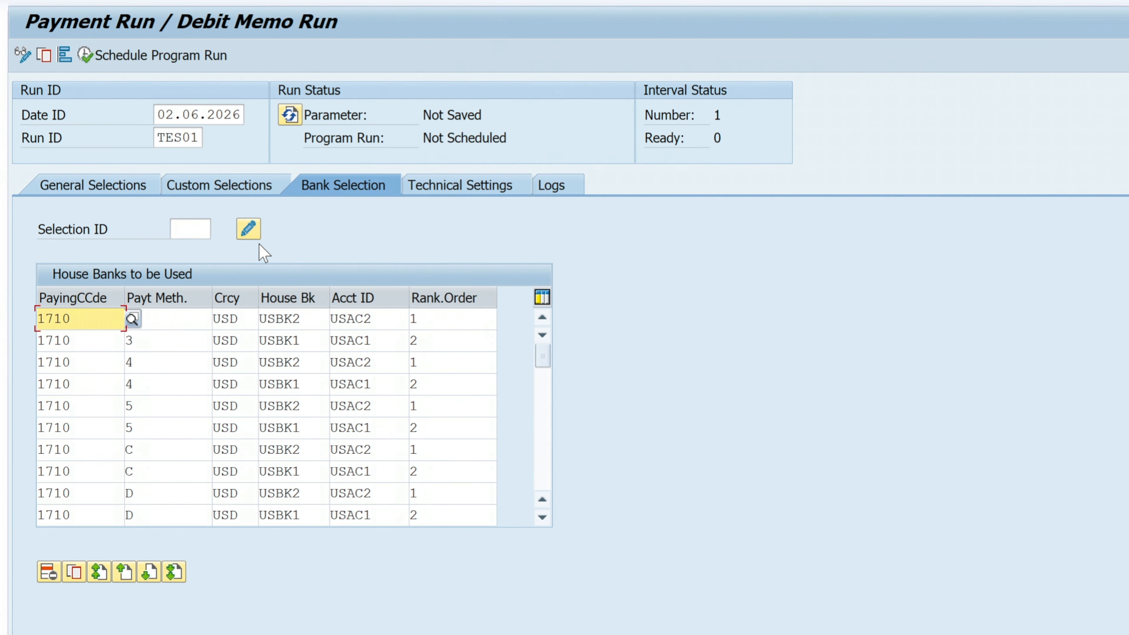
{"action": "left_click", "coordinate": [166, 339]}
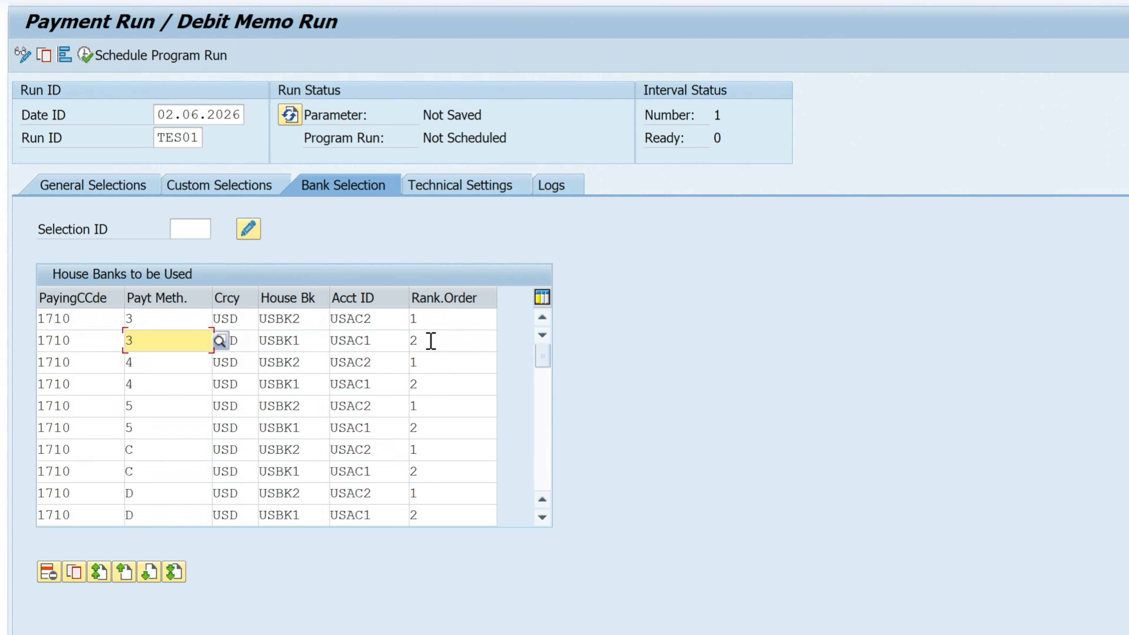
{"action": "left_click_drag", "start_coordinate": [431, 341], "coordinate": [432, 426]}
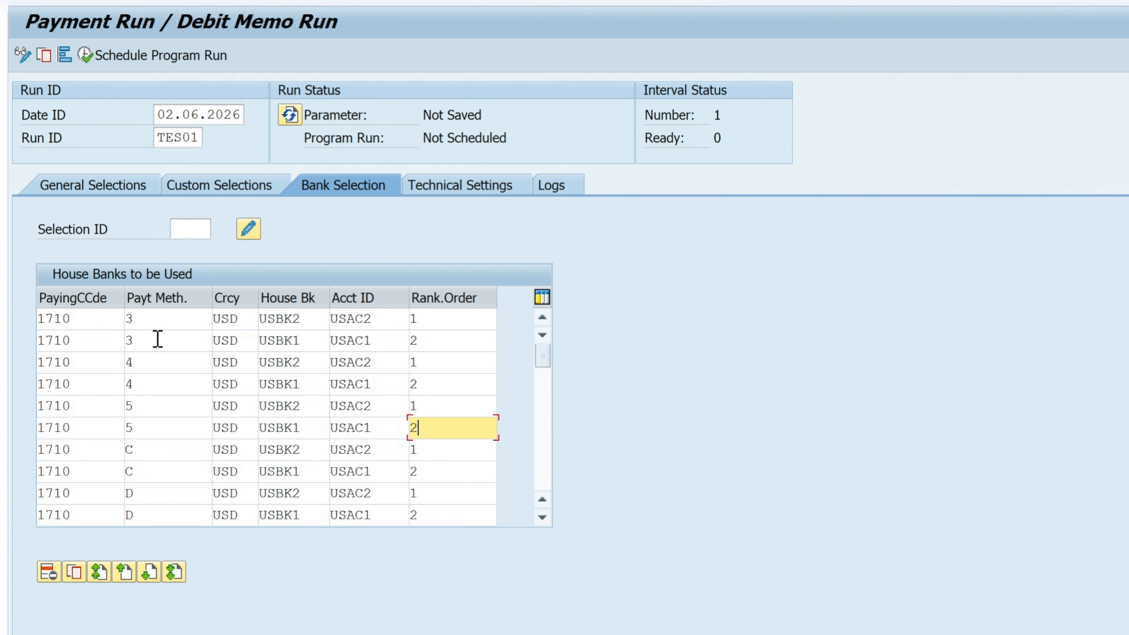
{"action": "left_click_drag", "start_coordinate": [153, 321], "coordinate": [148, 427]}
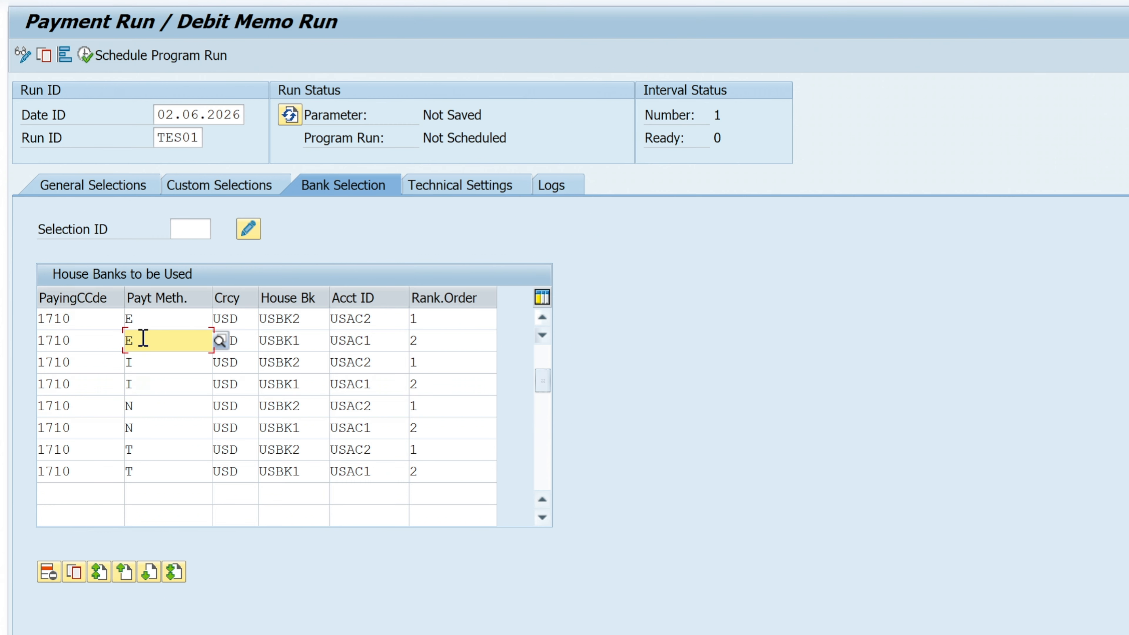
{"action": "left_click", "coordinate": [542, 317]}
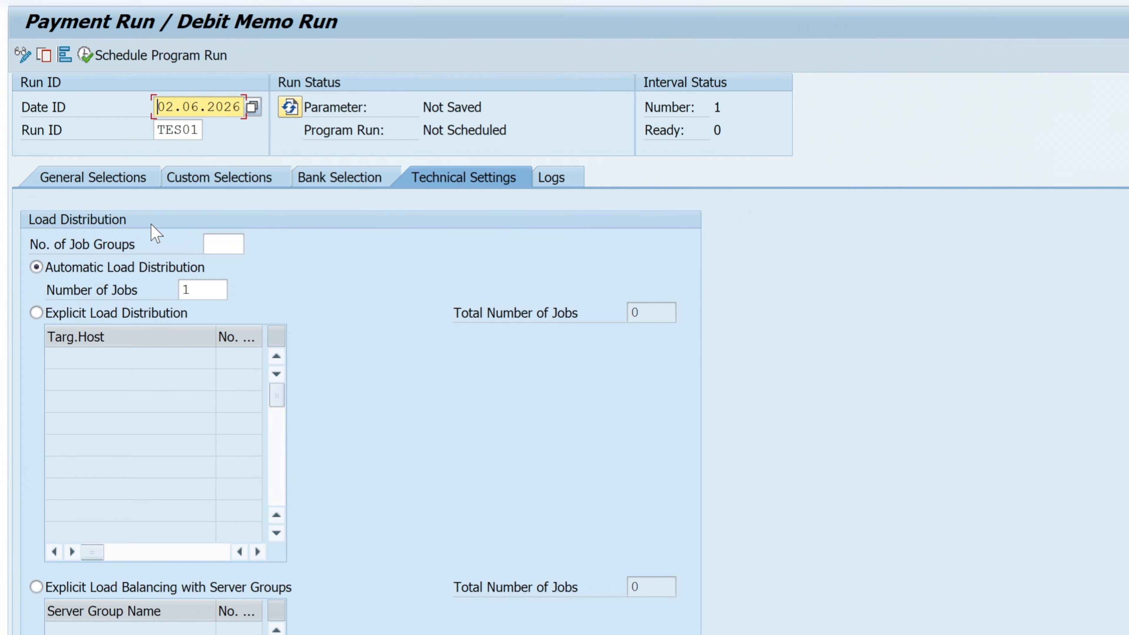
Step: Set the parallel processing object to VKONT in the payment run's technical settings
{"action": "left_click", "coordinate": [215, 244]}
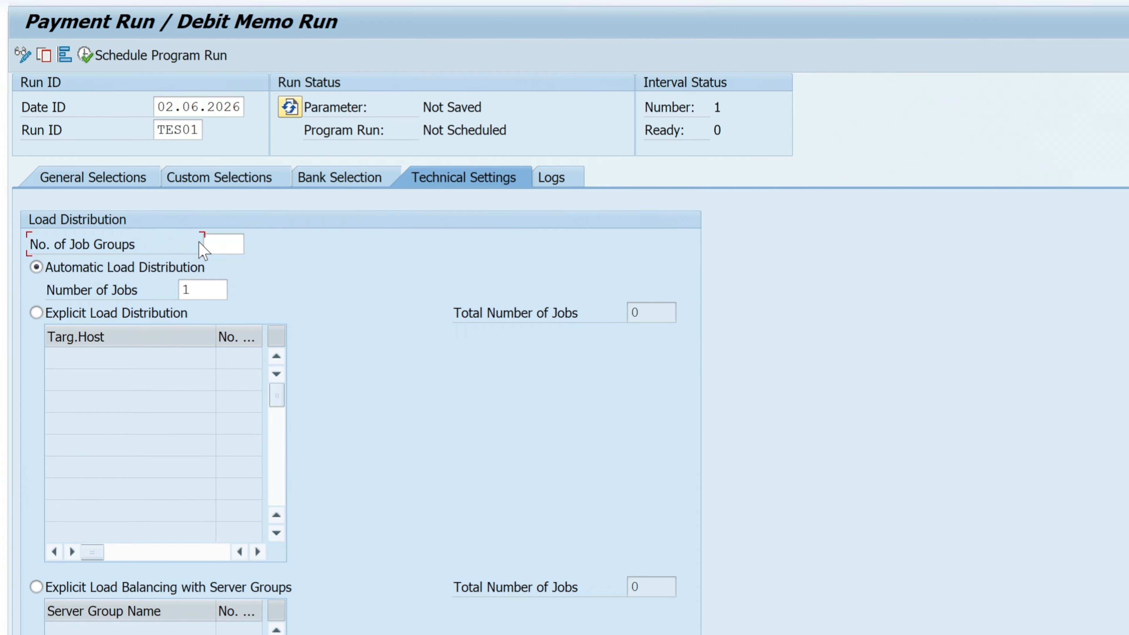
{"action": "left_click", "coordinate": [199, 290]}
{"action": "scroll", "coordinate": [570, 356], "scroll_direction": "down", "scroll_amount": 10}
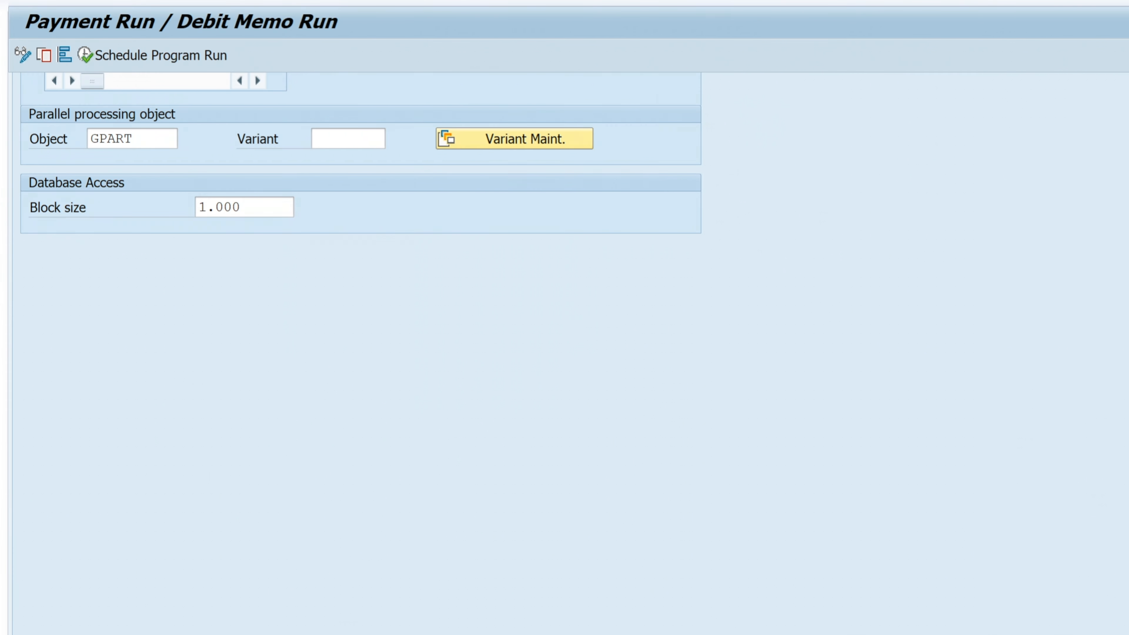
{"action": "scroll", "coordinate": [109, 388], "scroll_direction": "up", "scroll_amount": 5}
{"action": "left_click", "coordinate": [134, 383]}
{"action": "scroll", "coordinate": [543, 259], "scroll_direction": "up", "scroll_amount": 3}
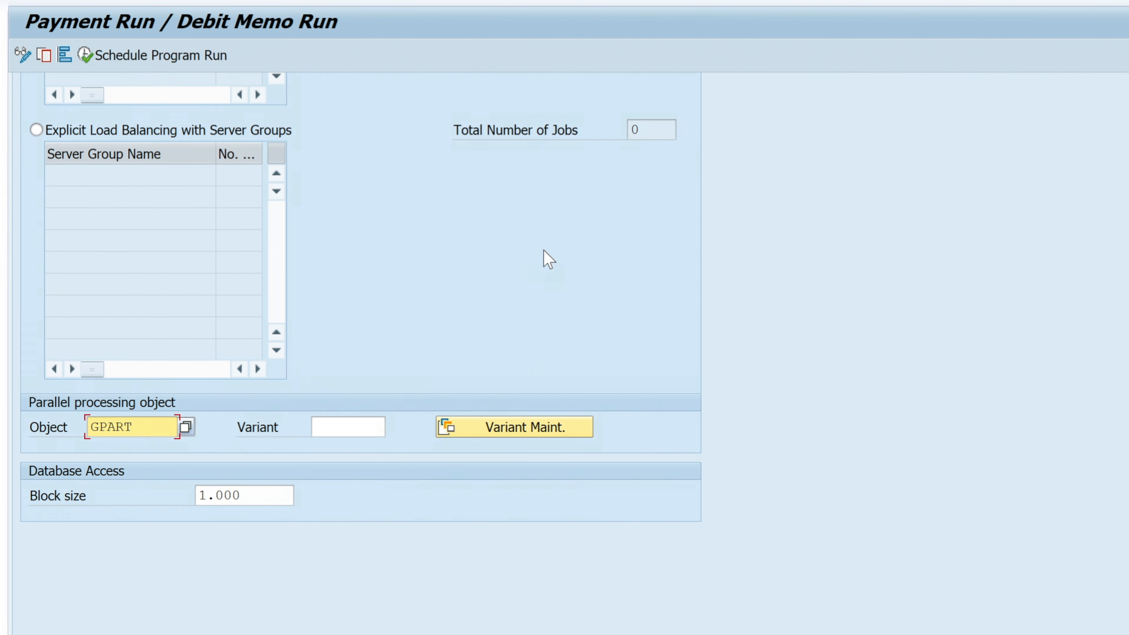
{"action": "scroll", "coordinate": [543, 250], "scroll_direction": "down", "scroll_amount": 1}
{"action": "left_click", "coordinate": [136, 490]}
{"action": "key", "text": "BackSpace"}
{"action": "key", "text": "BackSpace"}
{"action": "key", "text": "BackSpace"}
{"action": "key", "text": "BackSpace"}
{"action": "key", "text": "BackSpace"}
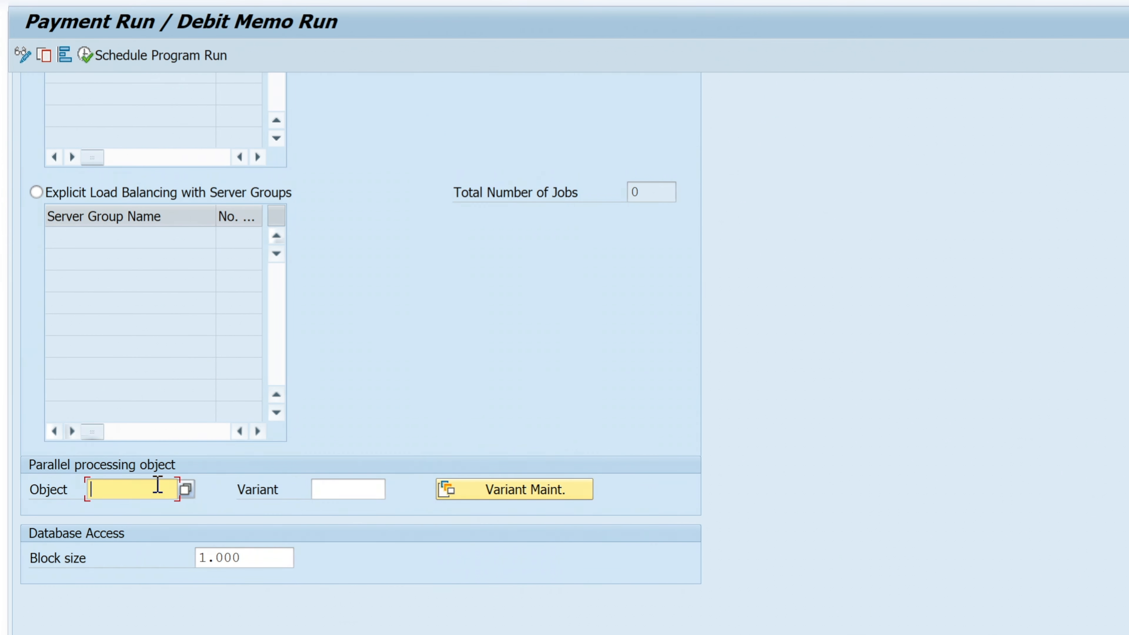
{"action": "key", "text": "Return"}
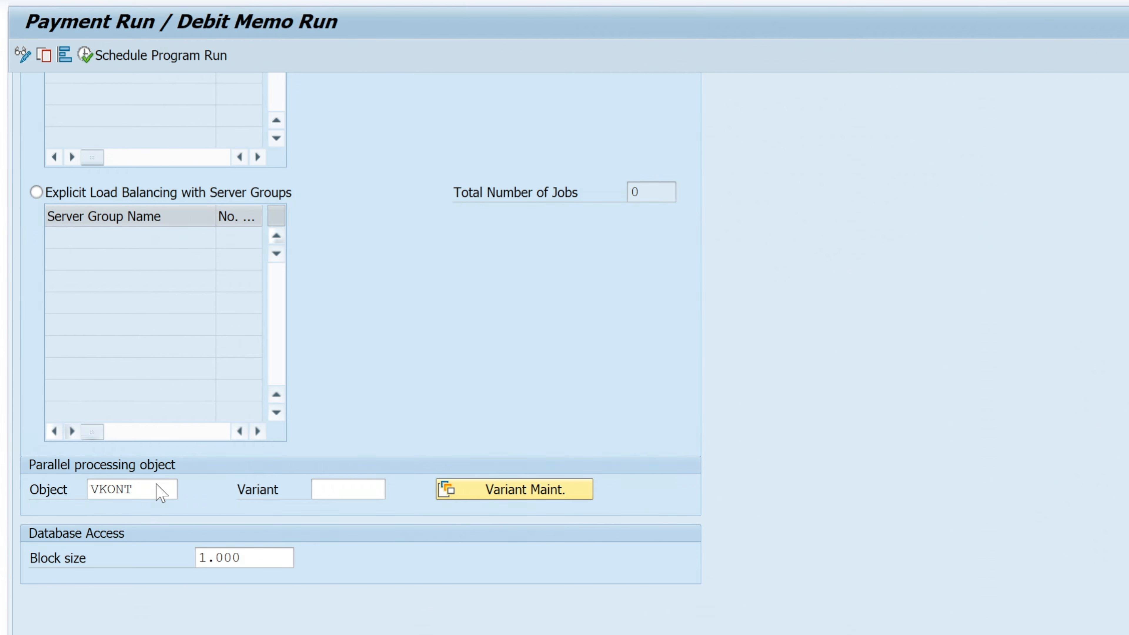
Step: Set the application log's problem class to Additional Information and enable all four additional log options
{"action": "left_click", "coordinate": [551, 145]}
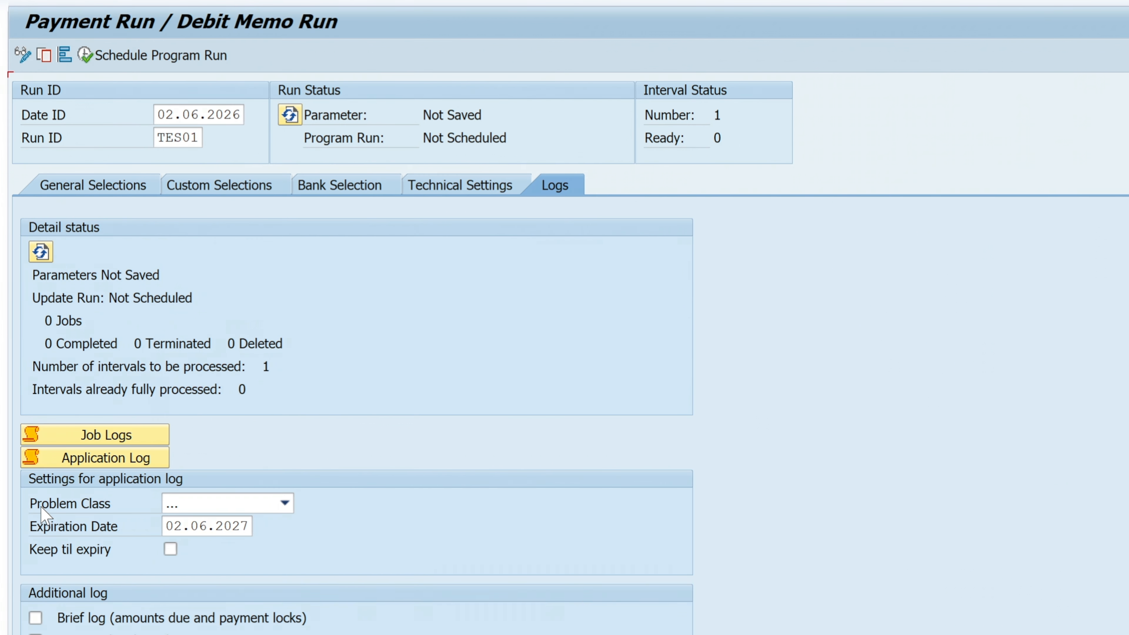
{"action": "scroll", "coordinate": [182, 527], "scroll_direction": "down", "scroll_amount": 2}
{"action": "left_click", "coordinate": [36, 579]}
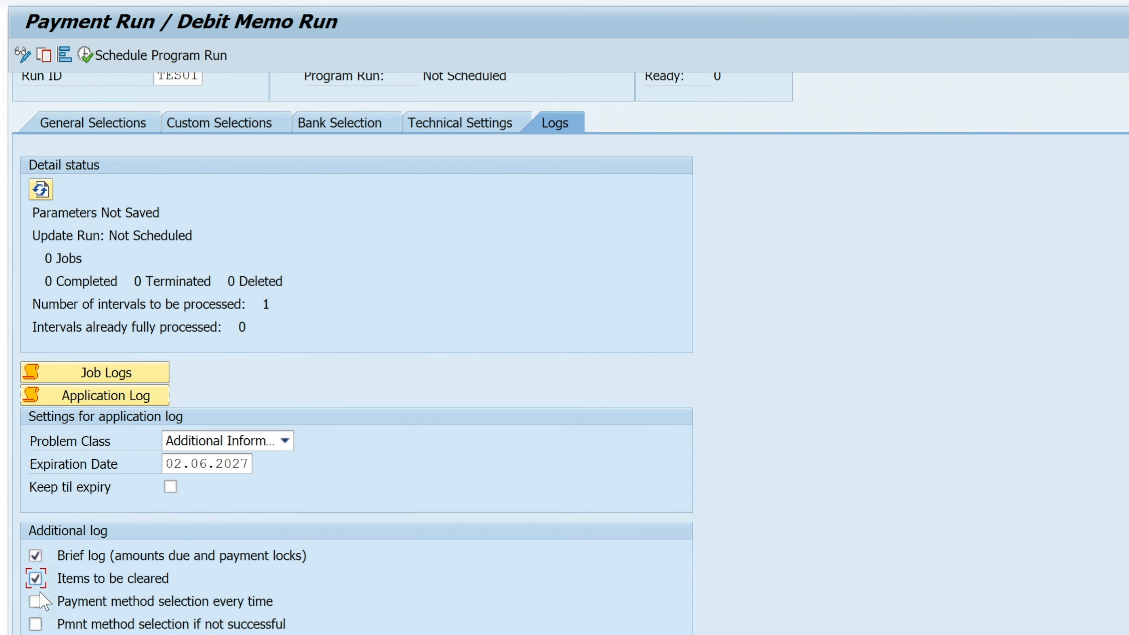
{"action": "left_click", "coordinate": [35, 602]}
{"action": "left_click", "coordinate": [35, 624]}
{"action": "scroll", "coordinate": [78, 546], "scroll_direction": "down", "scroll_amount": 1}
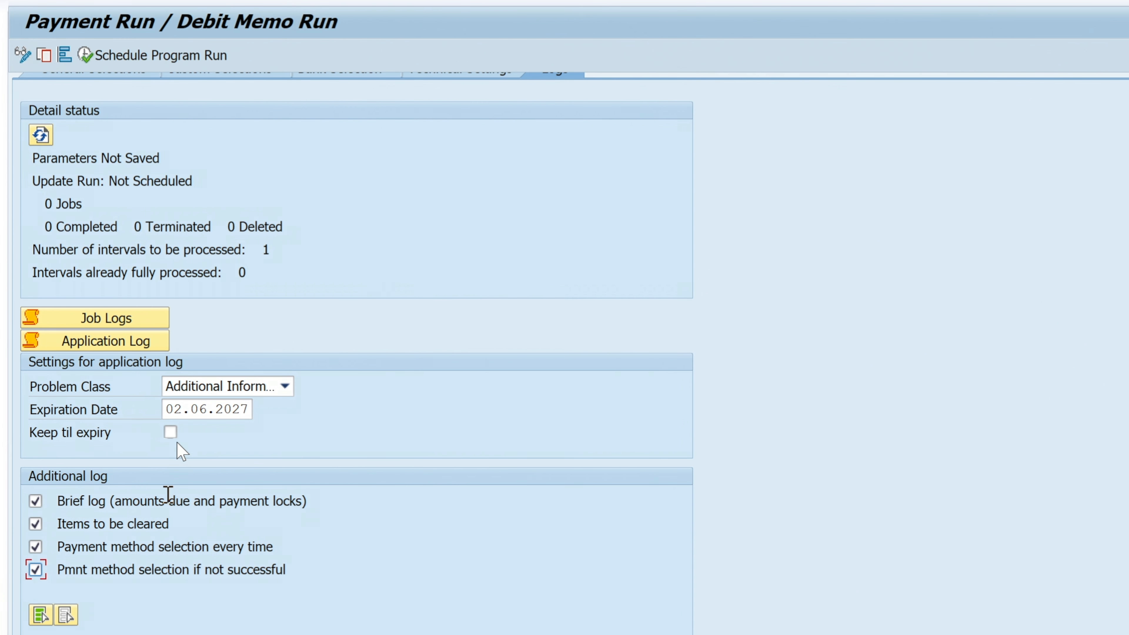
Step: Restrict the payment run to payment method E in the general selections and save the run parameters
{"action": "scroll", "coordinate": [410, 284], "scroll_direction": "up", "scroll_amount": 3}
{"action": "left_click", "coordinate": [458, 185]}
{"action": "left_click", "coordinate": [244, 187]}
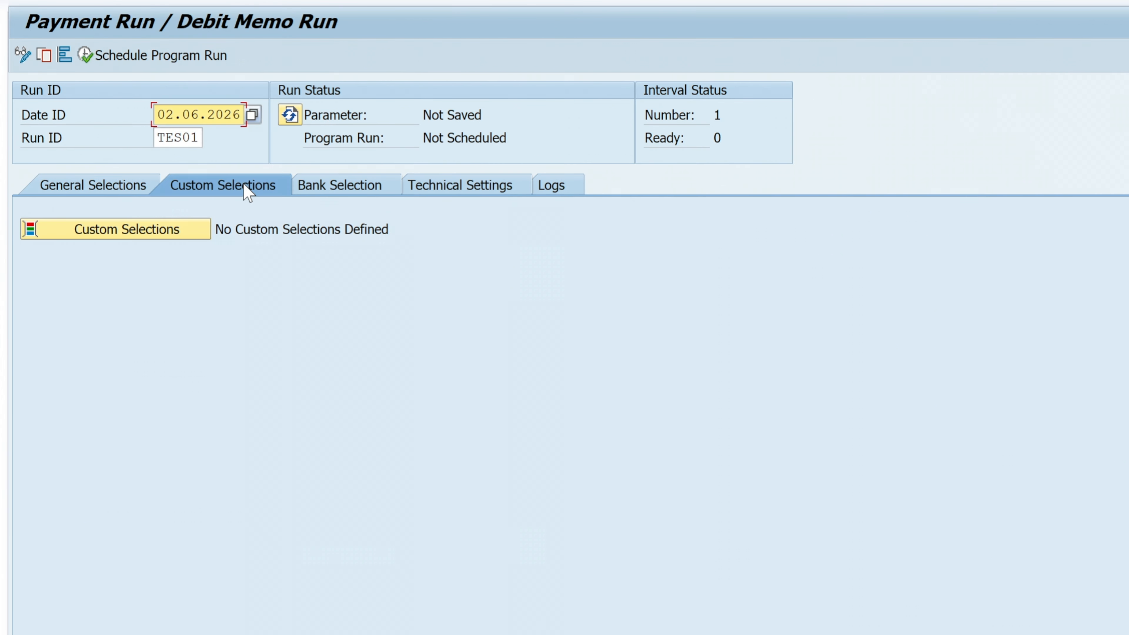
{"action": "left_click", "coordinate": [139, 186]}
{"action": "left_click", "coordinate": [285, 181]}
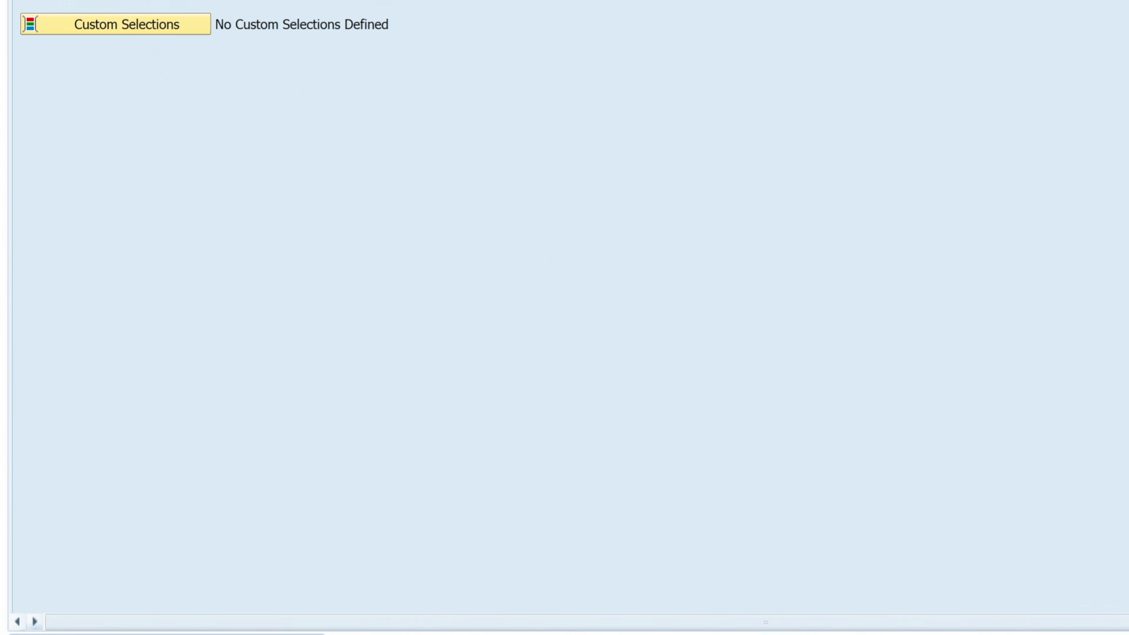
{"action": "left_click", "coordinate": [139, 109]}
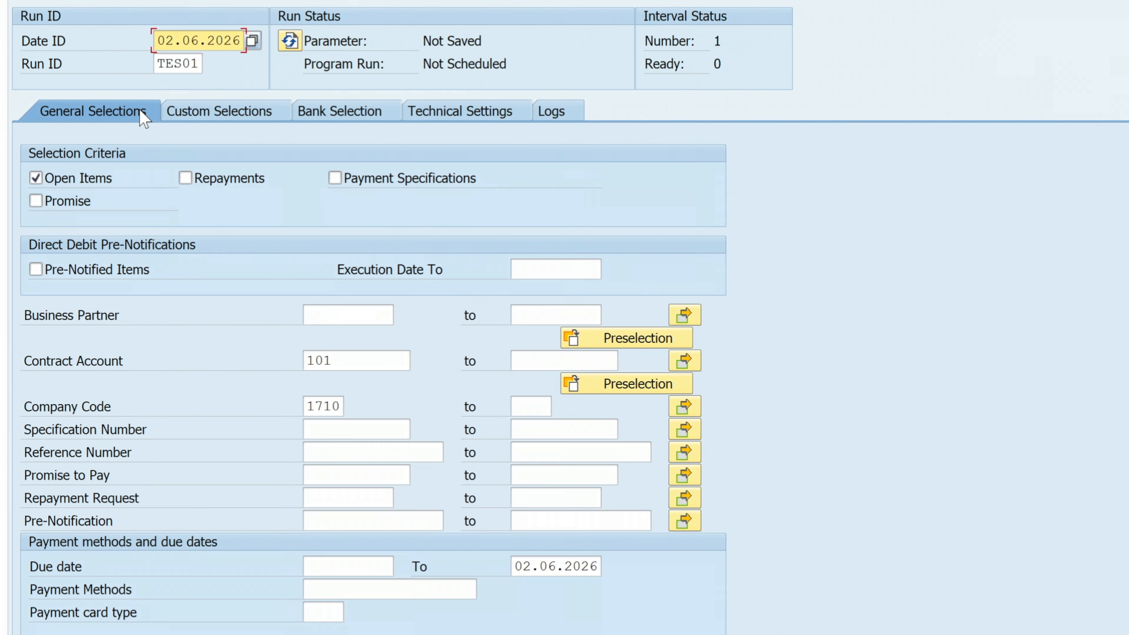
{"action": "left_click", "coordinate": [341, 587]}
{"action": "type", "text": "W"}
{"action": "key", "text": "BackSpace"}
{"action": "type", "text": "E"}
{"action": "key", "text": "Return"}
{"action": "left_click", "coordinate": [341, 587]}
{"action": "left_click", "coordinate": [346, 610]}
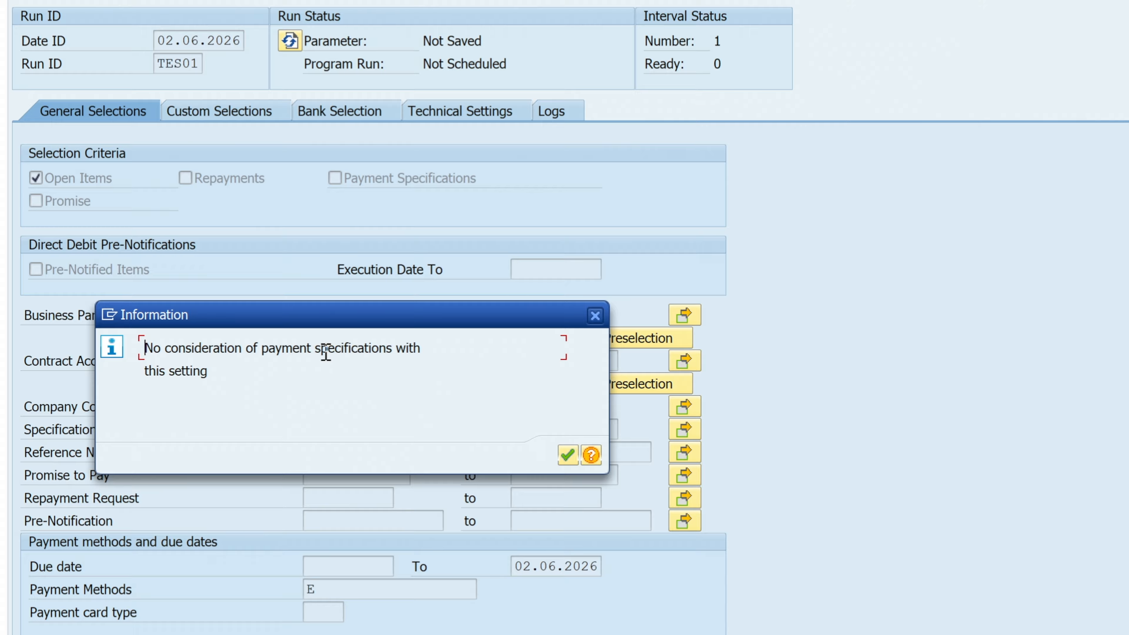
{"action": "left_click", "coordinate": [567, 453]}
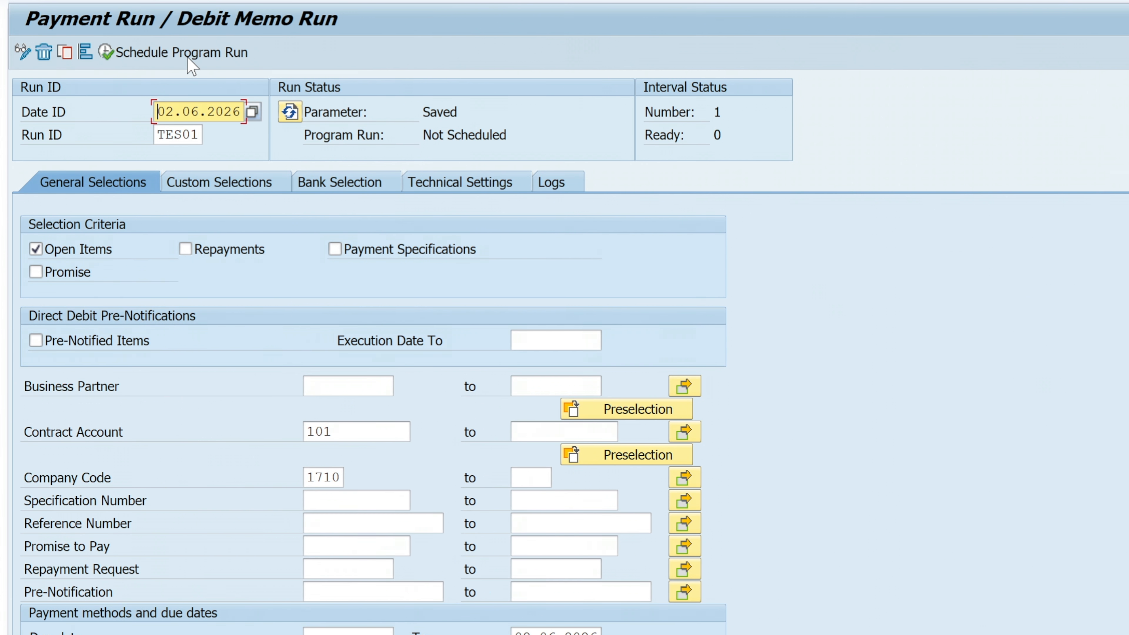
Step: Schedule the payment run to start immediately in the background and open its log status
{"action": "left_click", "coordinate": [189, 56]}
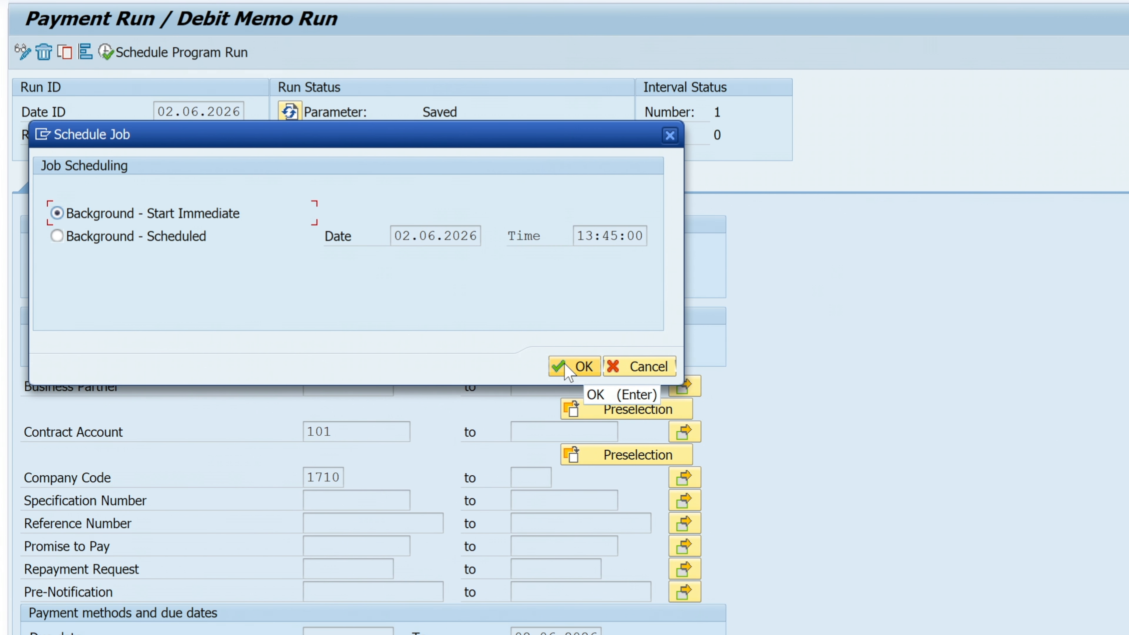
{"action": "left_click", "coordinate": [566, 368]}
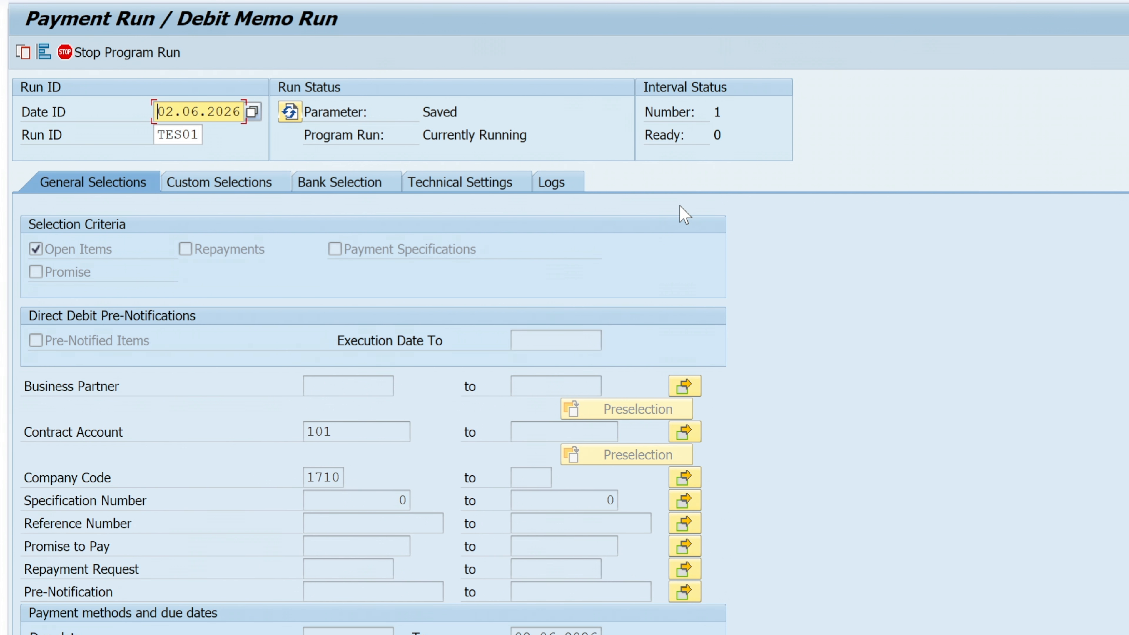
{"action": "left_click", "coordinate": [549, 187]}
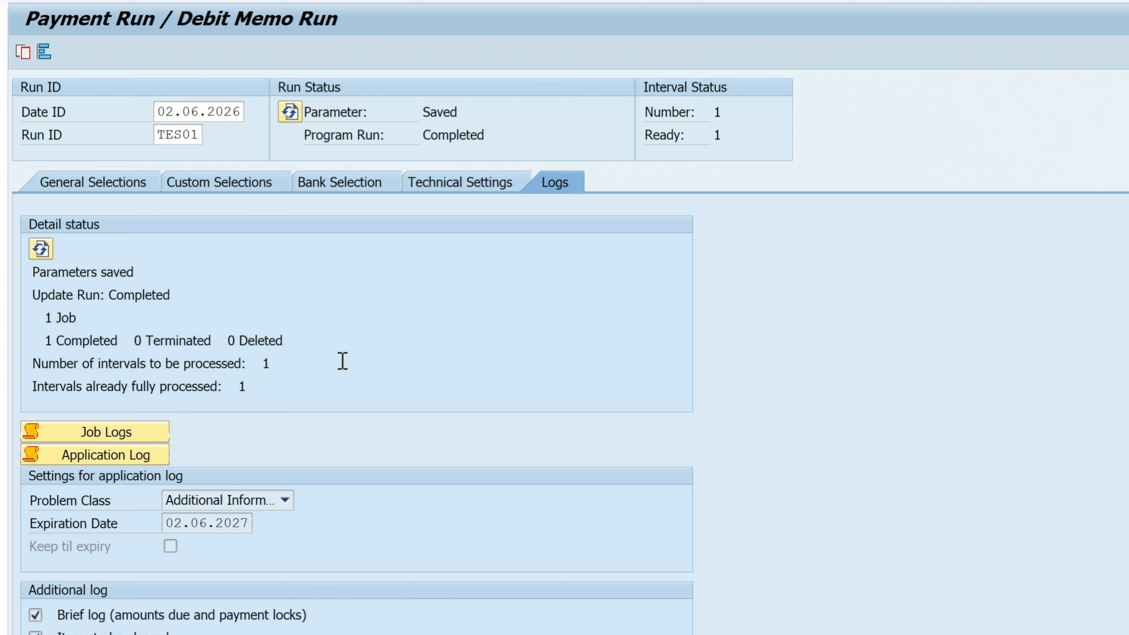
Step: Open the run's job logs and examine all messages on payment method selection and the clearing document
{"action": "left_click", "coordinate": [166, 429]}
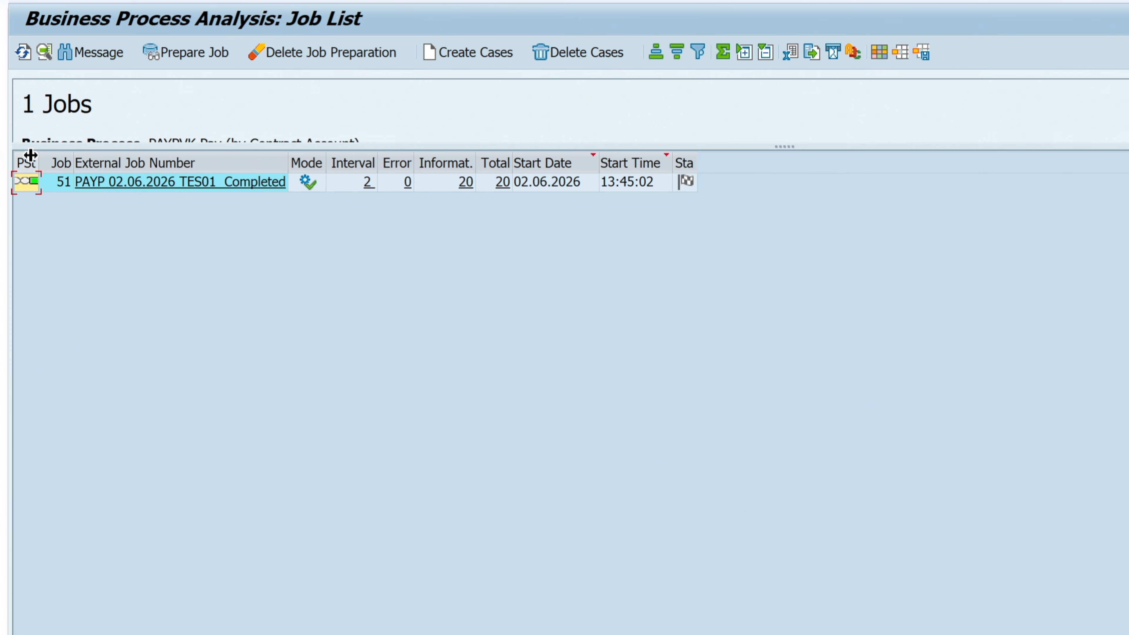
{"action": "left_click", "coordinate": [506, 184]}
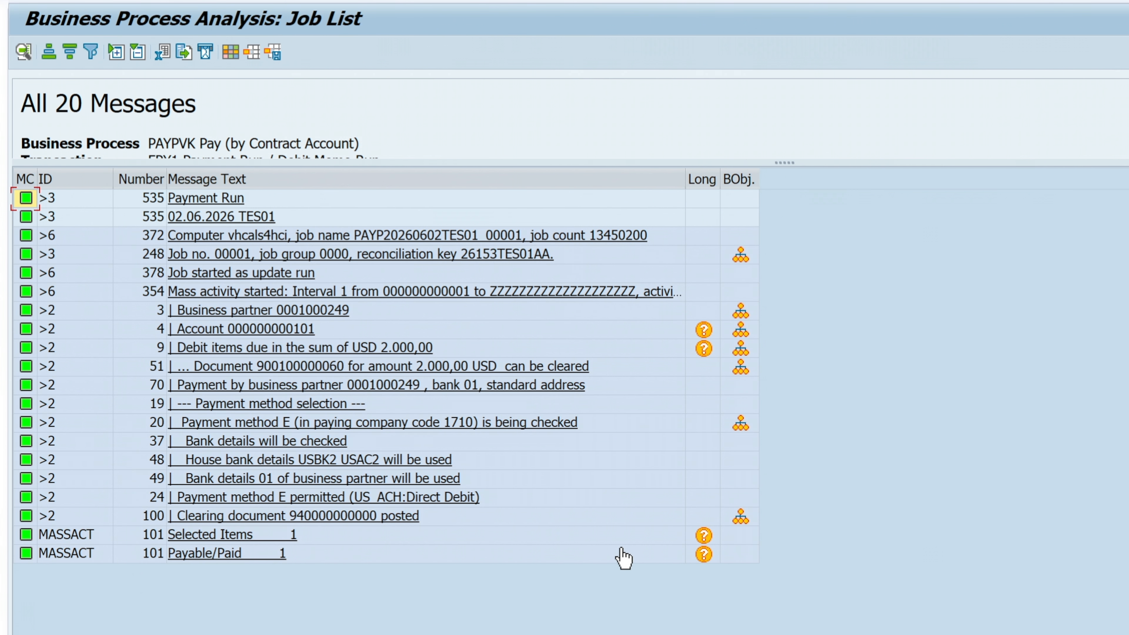
{"action": "left_click", "coordinate": [360, 518]}
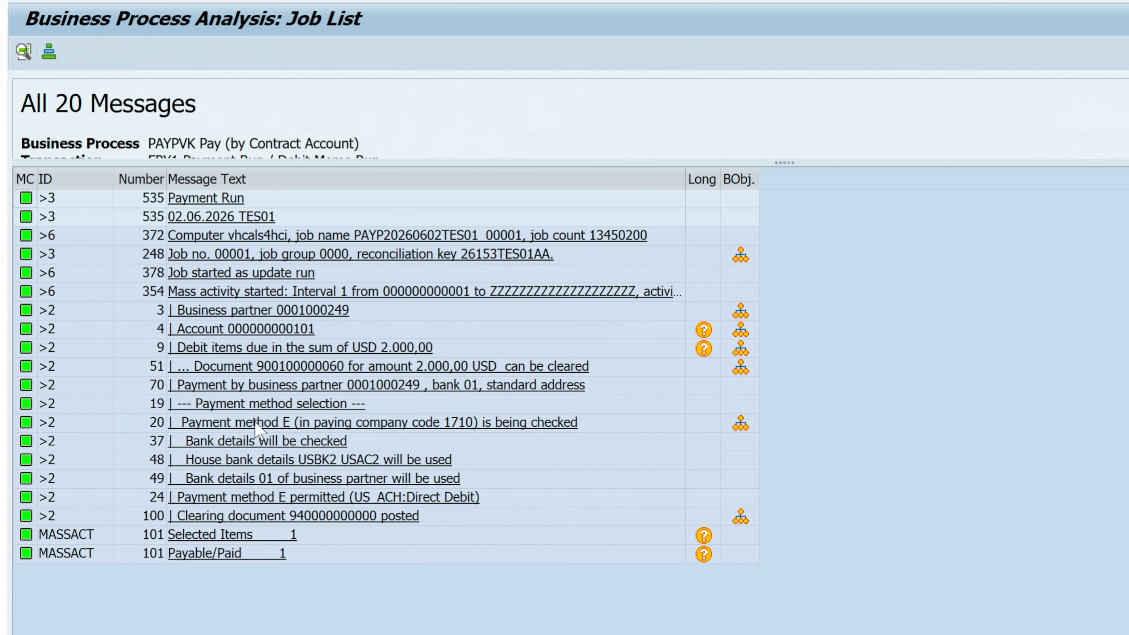
Step: Switch to SpaceX's account display and refresh the receivables list to check the clearing
{"action": "key", "text": "alt+Tab"}
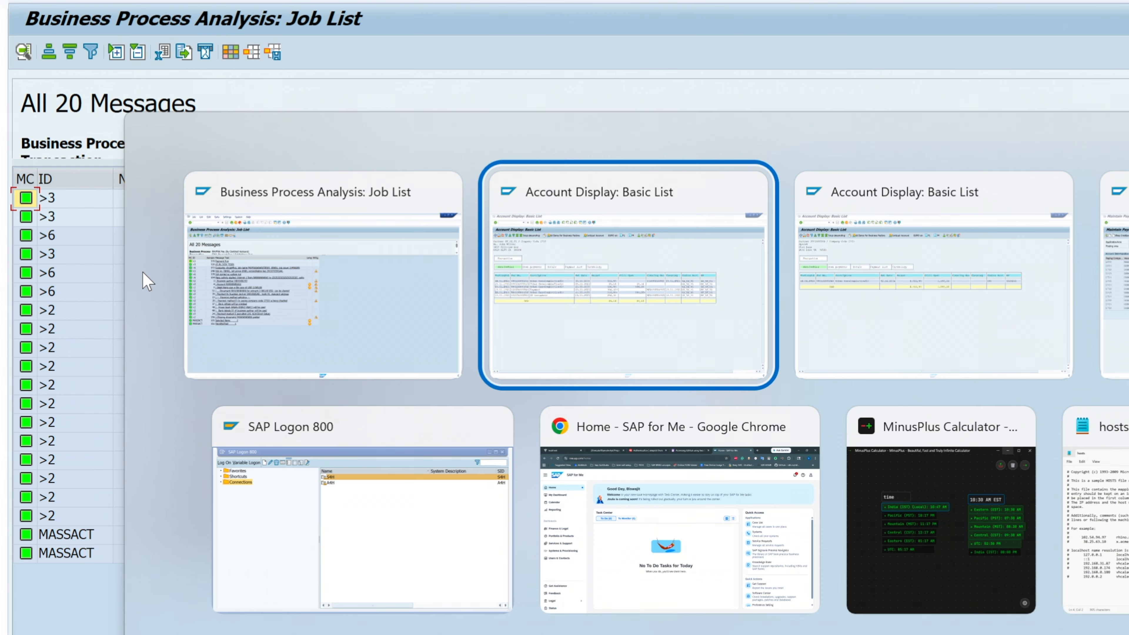
{"action": "left_click", "coordinate": [26, 44]}
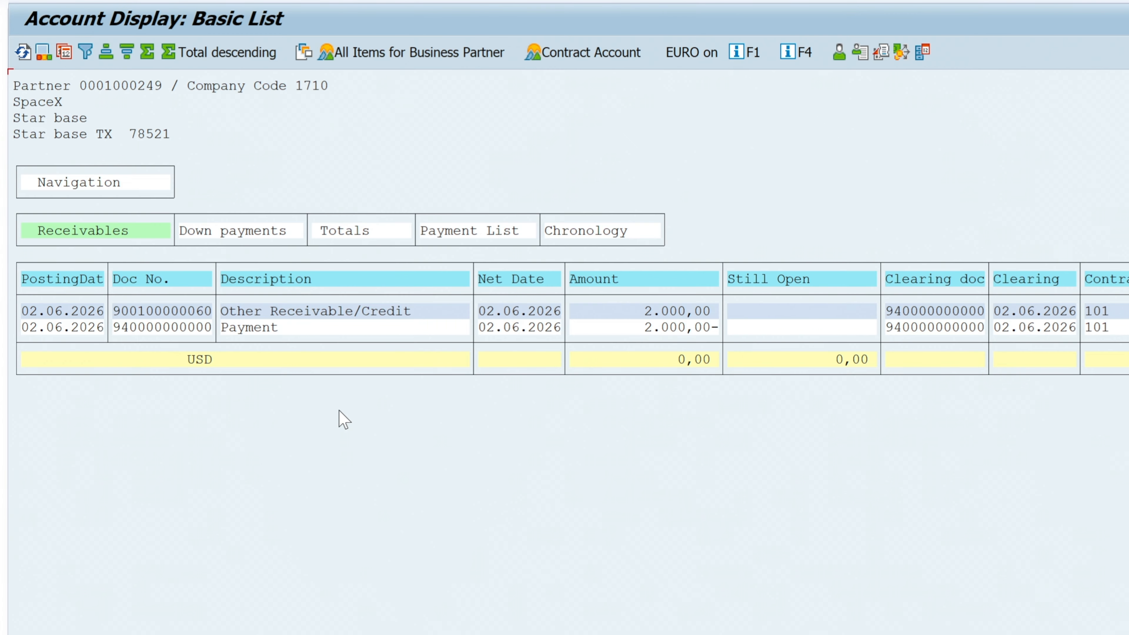
Step: Examine the amounts, still-open column and clearing document numbers of the receivable and payment lines in SpaceX's receivables list
{"action": "left_click", "coordinate": [639, 312]}
{"action": "left_click", "coordinate": [637, 329]}
{"action": "left_click", "coordinate": [803, 313]}
{"action": "left_click_drag", "start_coordinate": [888, 311], "coordinate": [991, 315]}
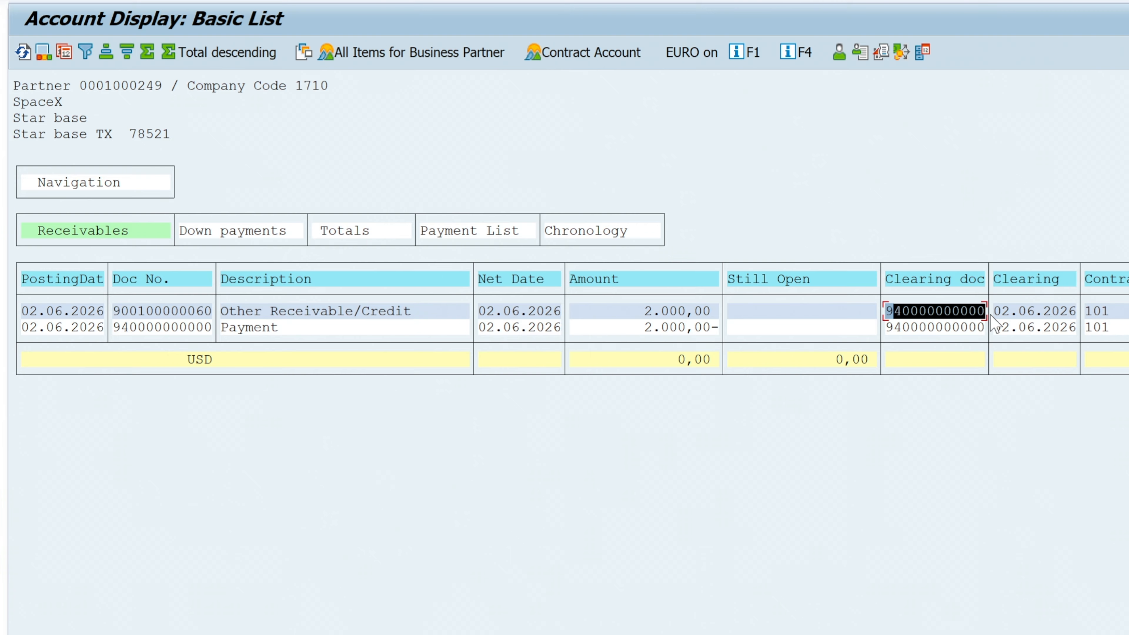
{"action": "left_click", "coordinate": [134, 328]}
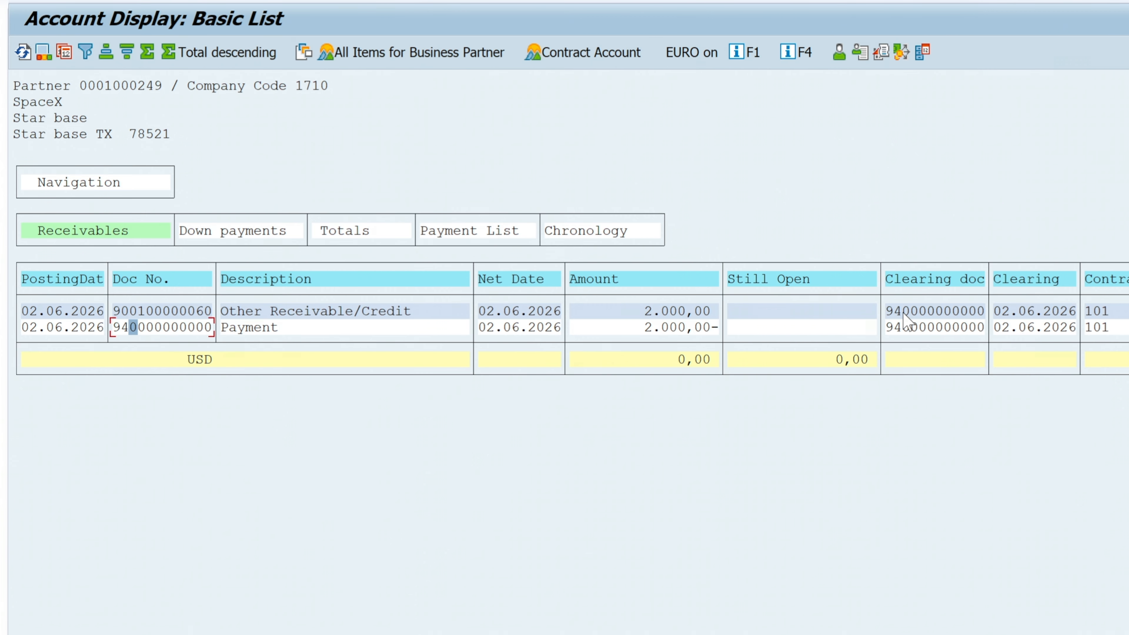
{"action": "left_click_drag", "start_coordinate": [888, 311], "coordinate": [958, 312]}
{"action": "left_click", "coordinate": [922, 328]}
{"action": "left_click", "coordinate": [687, 310]}
{"action": "left_click", "coordinate": [682, 328]}
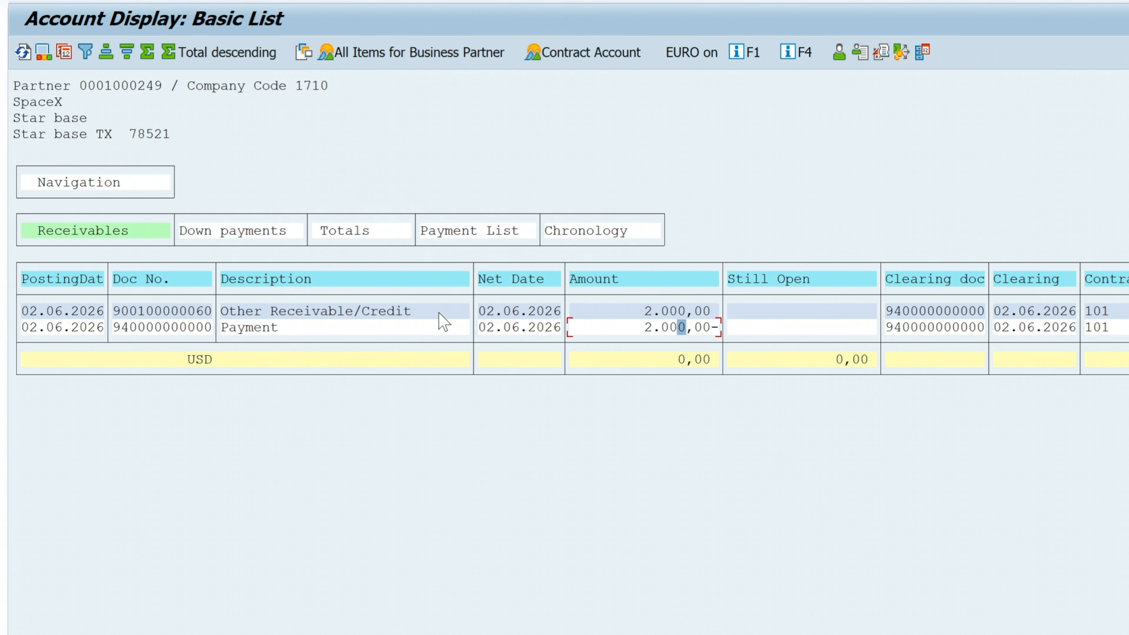
{"action": "left_click", "coordinate": [154, 328]}
{"action": "left_click", "coordinate": [259, 328]}
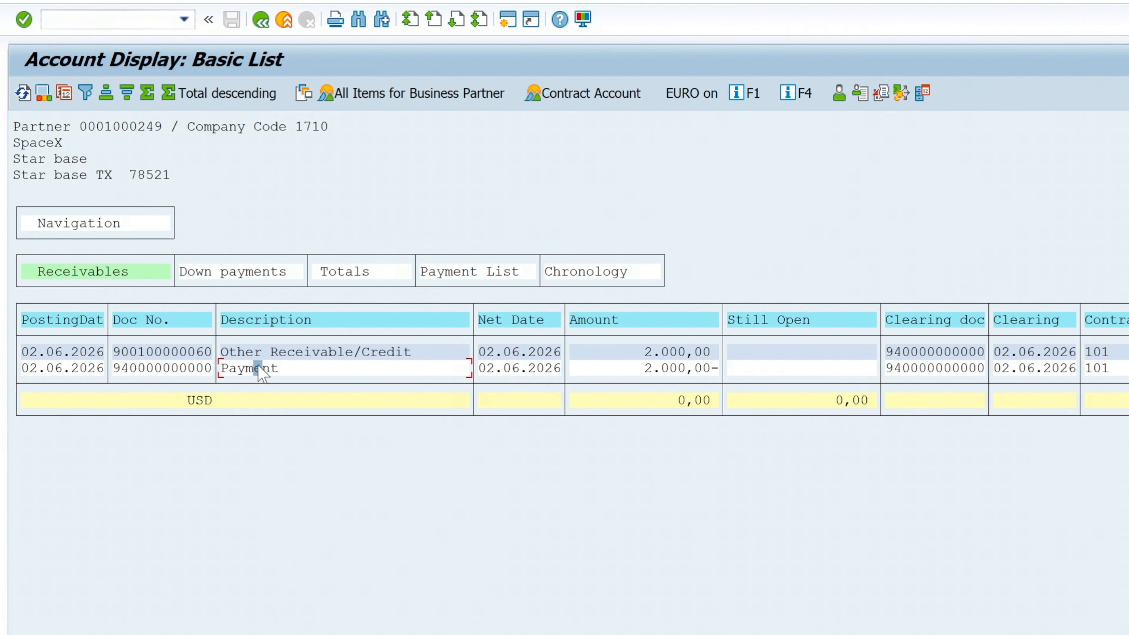
{"action": "left_click", "coordinate": [250, 368]}
Step: Open payment lot processing with transaction FP05 and create lot TEST00001 up to its default entries
{"action": "key", "text": "Return"}
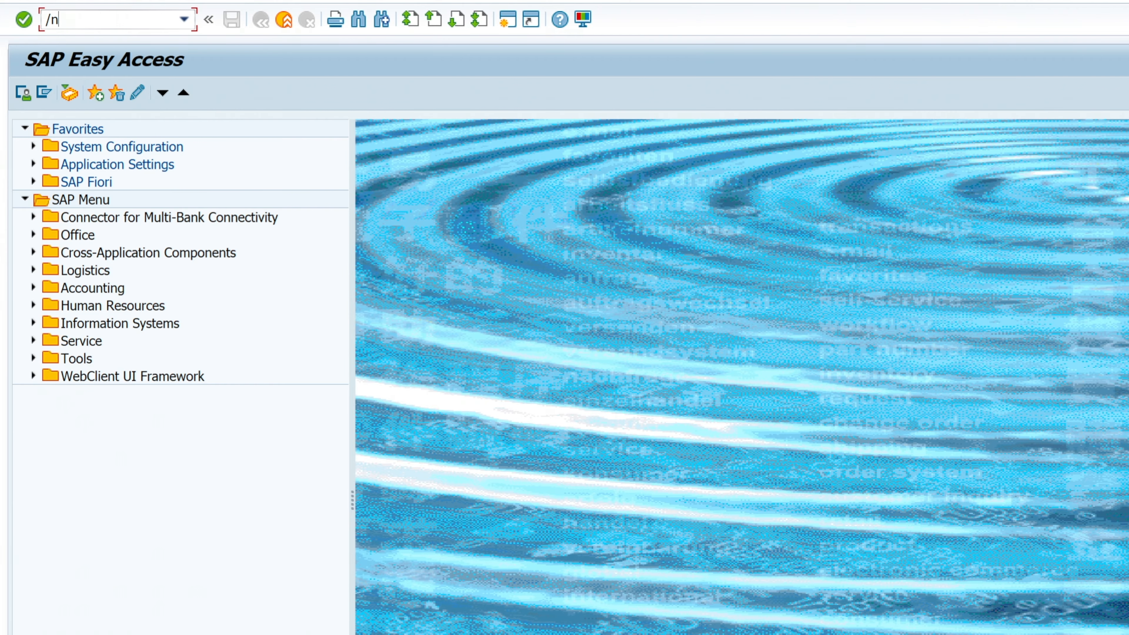
{"action": "type", "text": "/nfp05"}
{"action": "key", "text": "Return"}
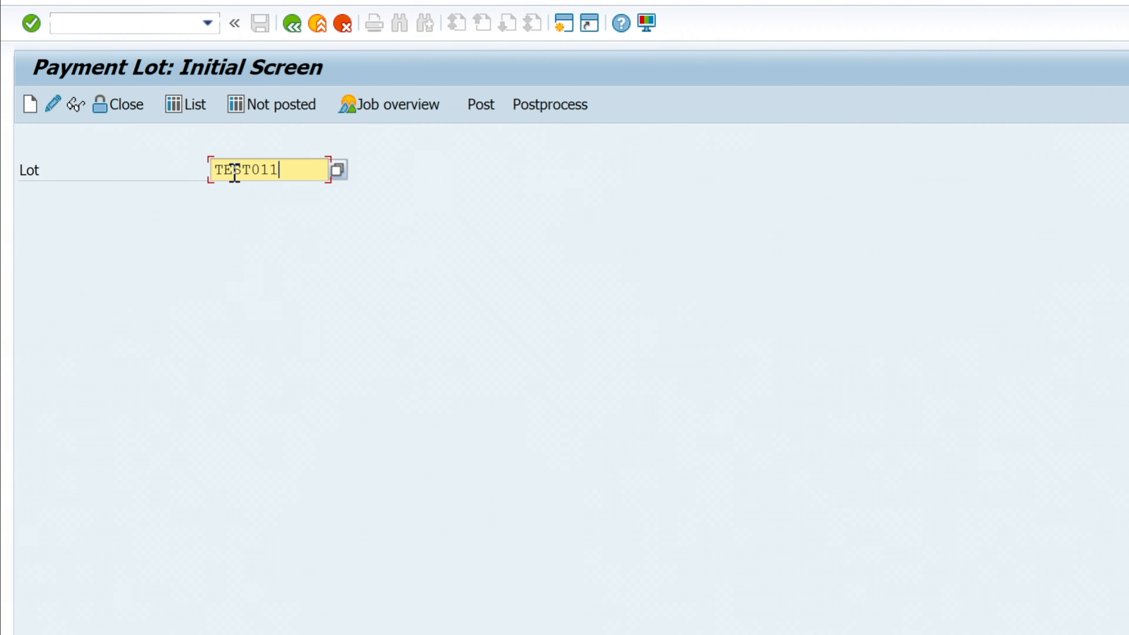
{"action": "key", "text": "Return"}
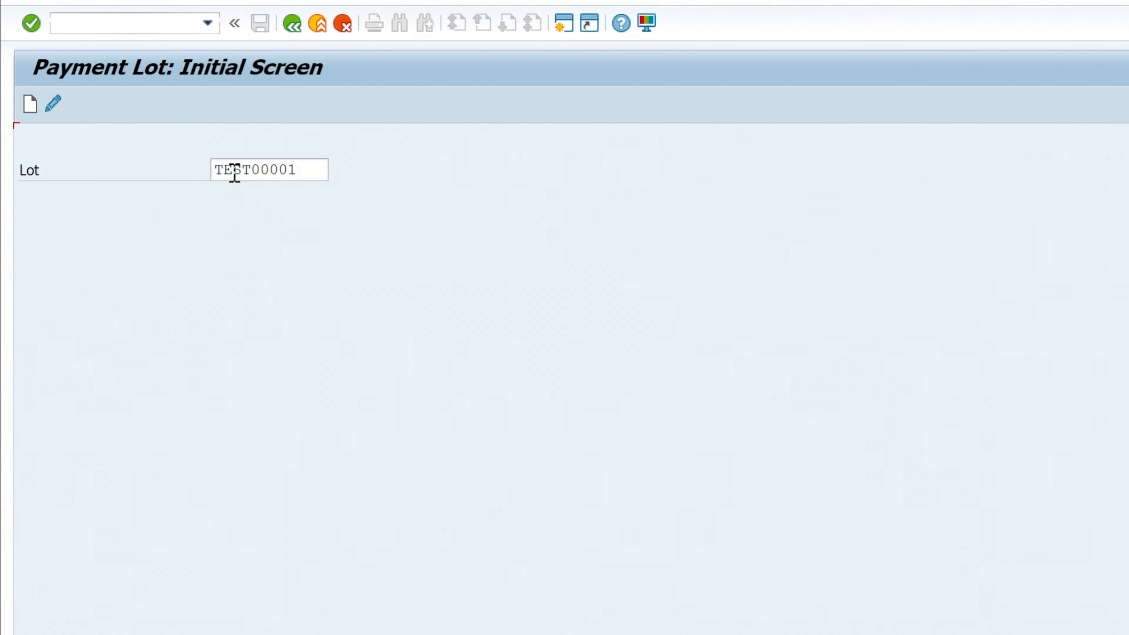
{"action": "left_click", "coordinate": [52, 104]}
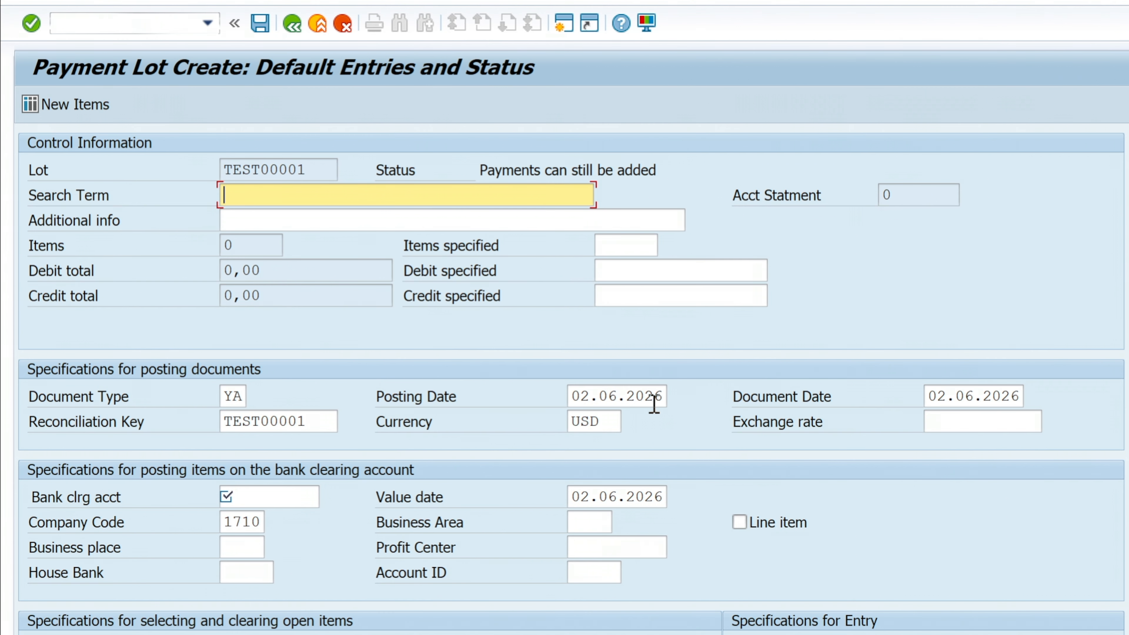
Step: Set the lot's bank clearing account to Bank1 Cash Receipt with house bank USBK1 and account ID USAC1
{"action": "left_click", "coordinate": [240, 398]}
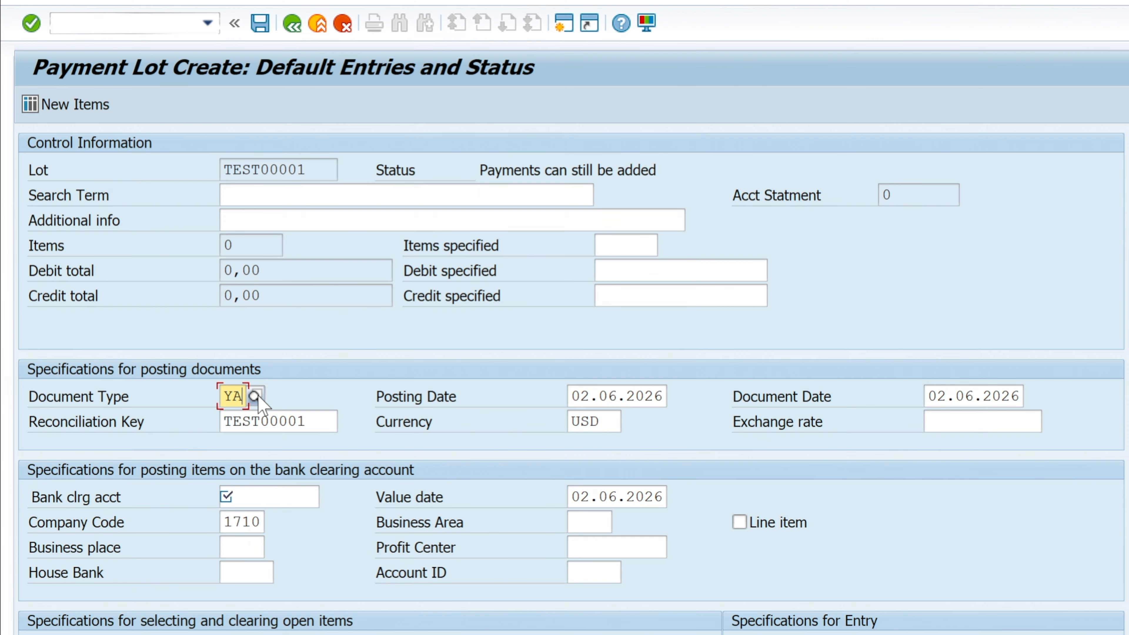
{"action": "left_click", "coordinate": [270, 504]}
{"action": "left_click", "coordinate": [249, 516]}
{"action": "left_click", "coordinate": [249, 498]}
{"action": "left_click", "coordinate": [246, 522]}
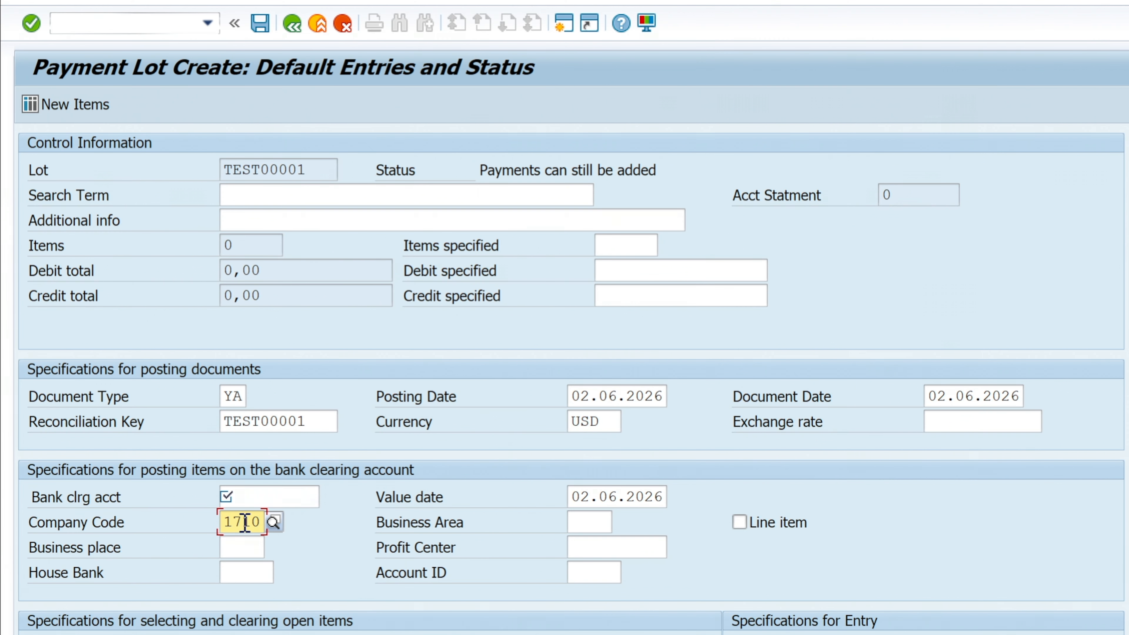
{"action": "left_click", "coordinate": [278, 498]}
{"action": "left_click", "coordinate": [328, 498]}
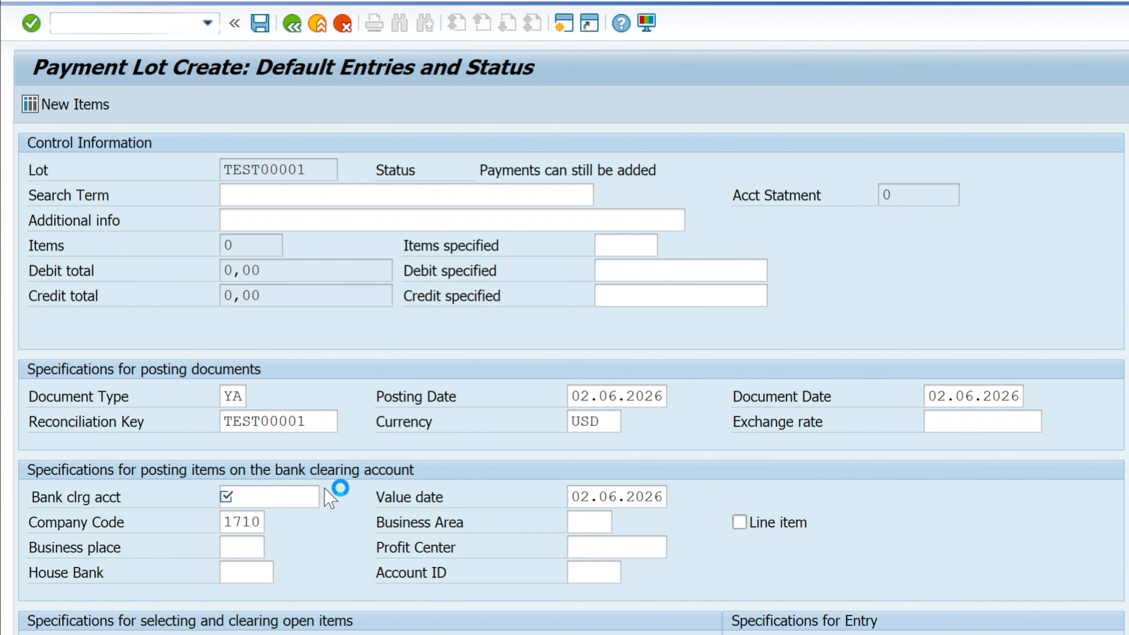
{"action": "left_click", "coordinate": [433, 558]}
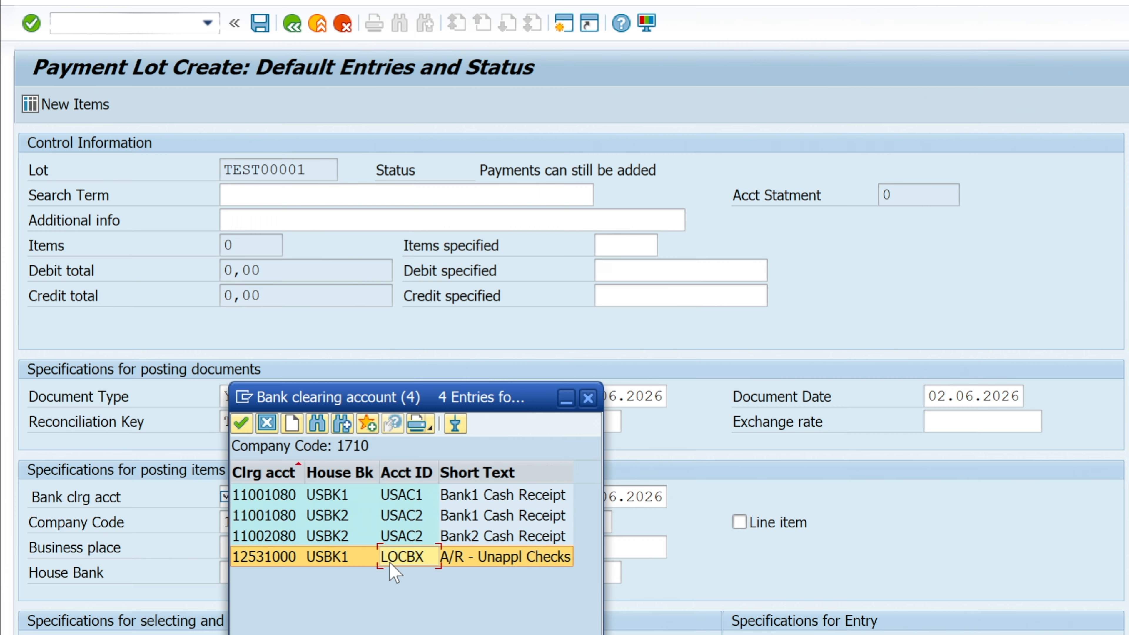
{"action": "key", "text": "Up"}
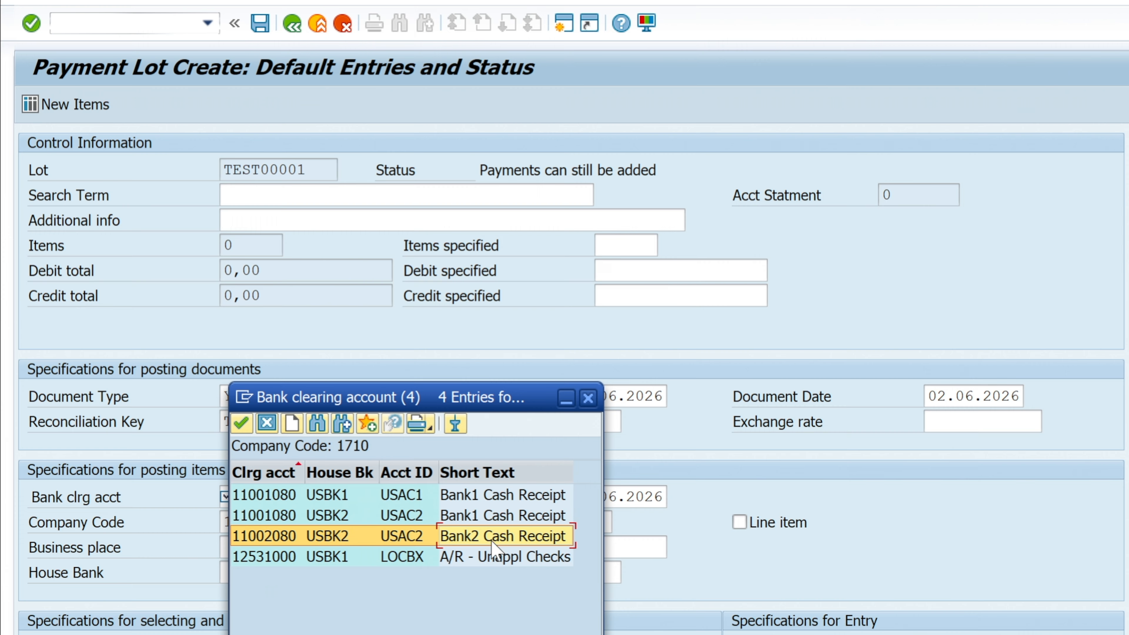
{"action": "left_click", "coordinate": [492, 561]}
{"action": "left_click", "coordinate": [312, 495]}
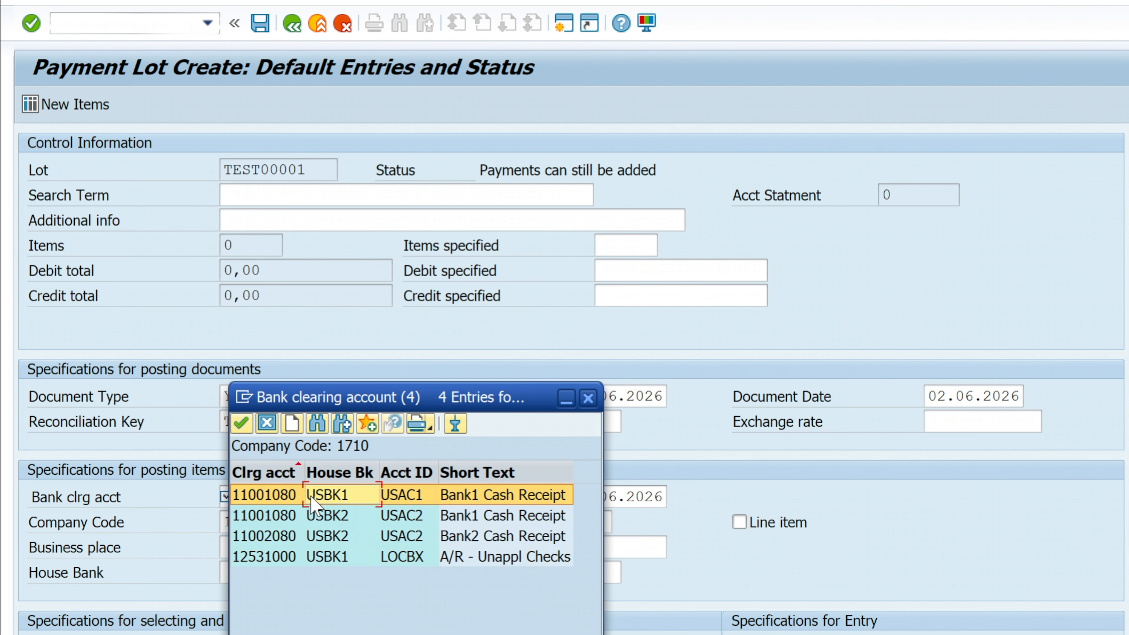
{"action": "left_click", "coordinate": [322, 516]}
{"action": "left_click", "coordinate": [336, 535]}
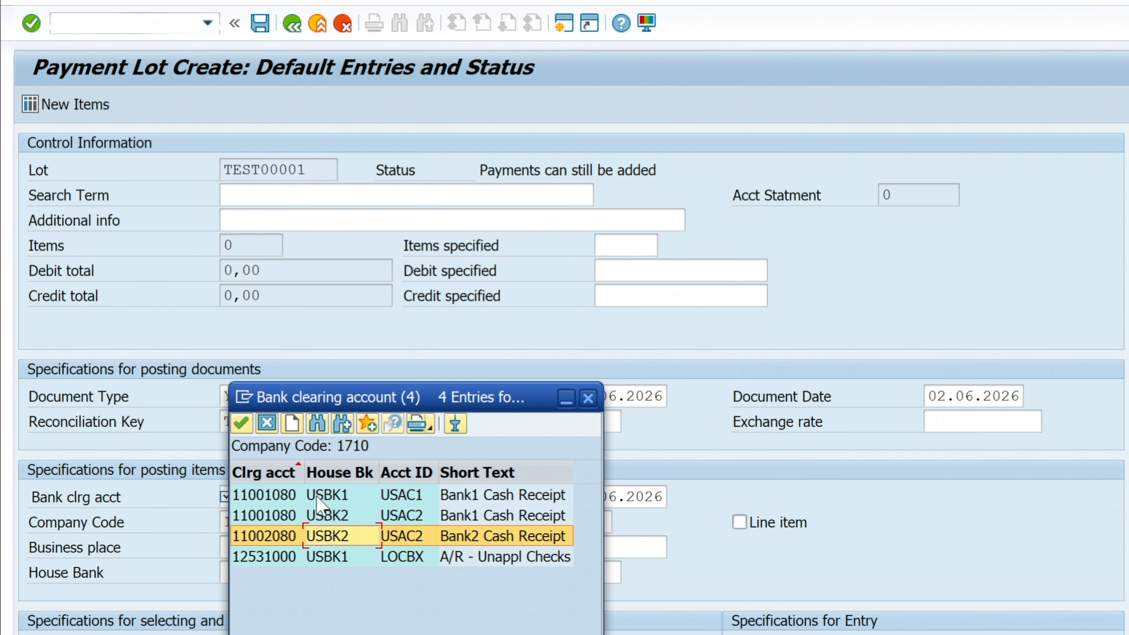
{"action": "double_click", "coordinate": [324, 498]}
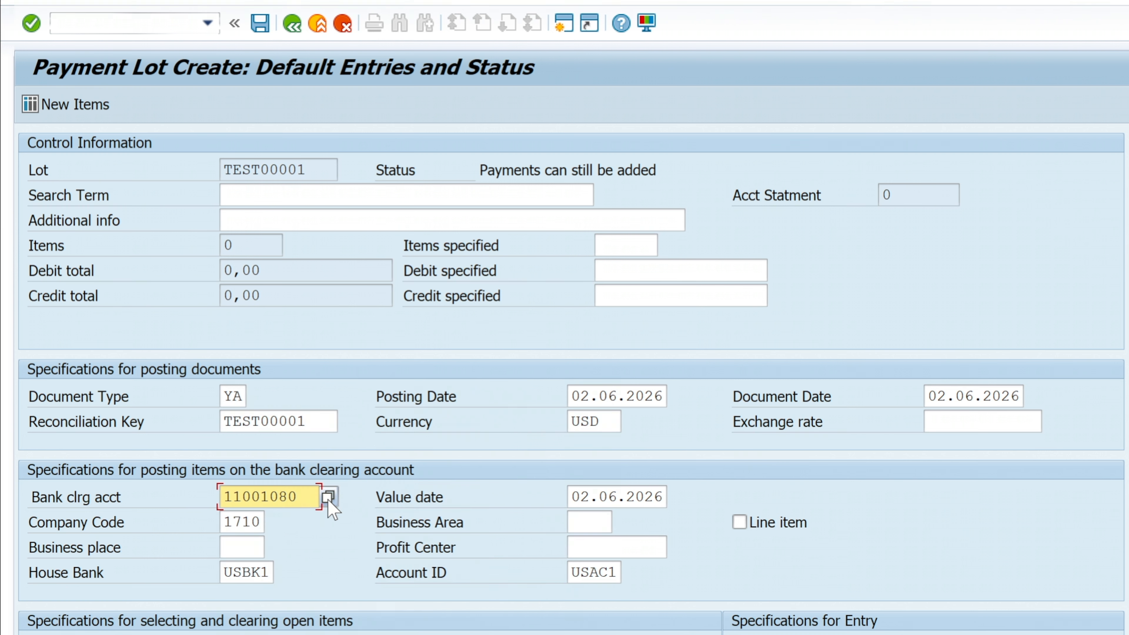
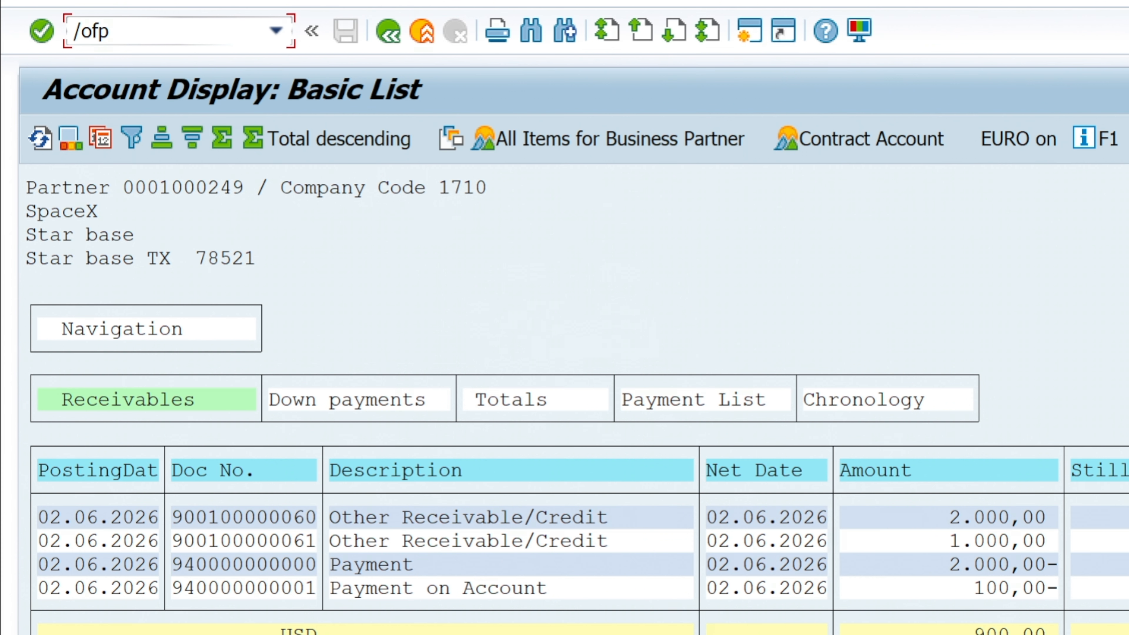
{"action": "key", "text": "Return"}
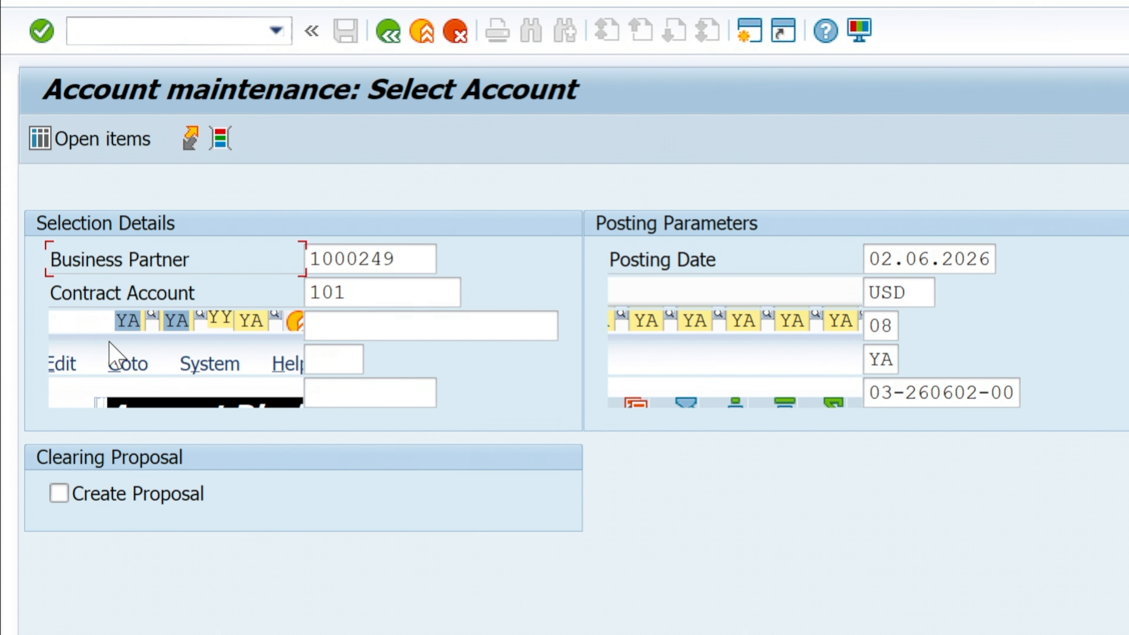
{"action": "left_click", "coordinate": [380, 289]}
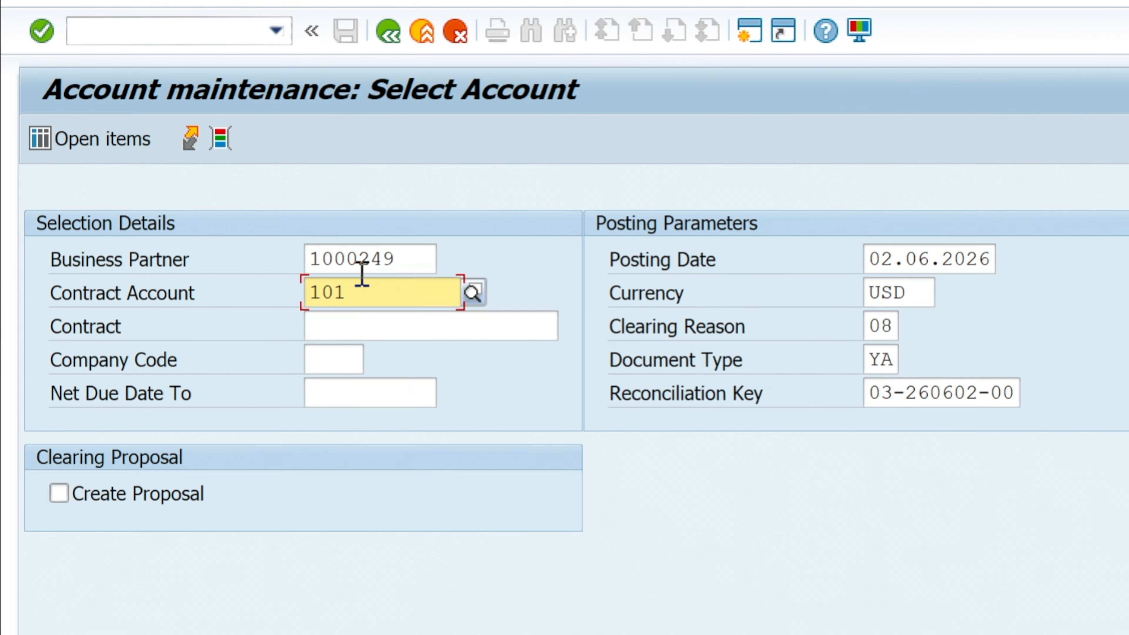
{"action": "left_click", "coordinate": [112, 144]}
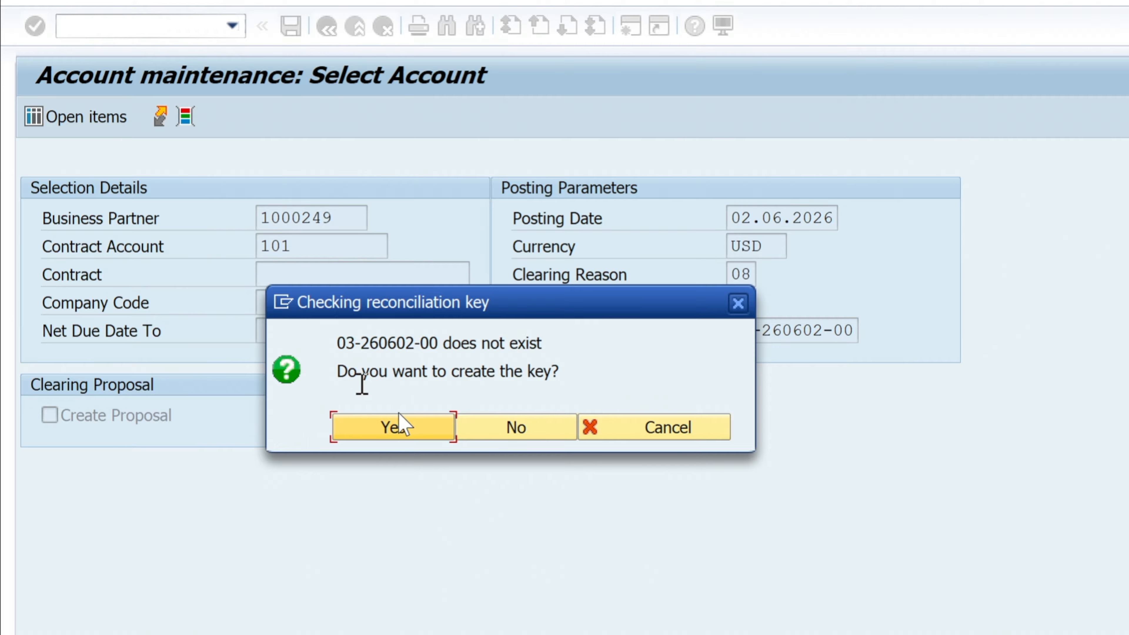
{"action": "left_click", "coordinate": [398, 425]}
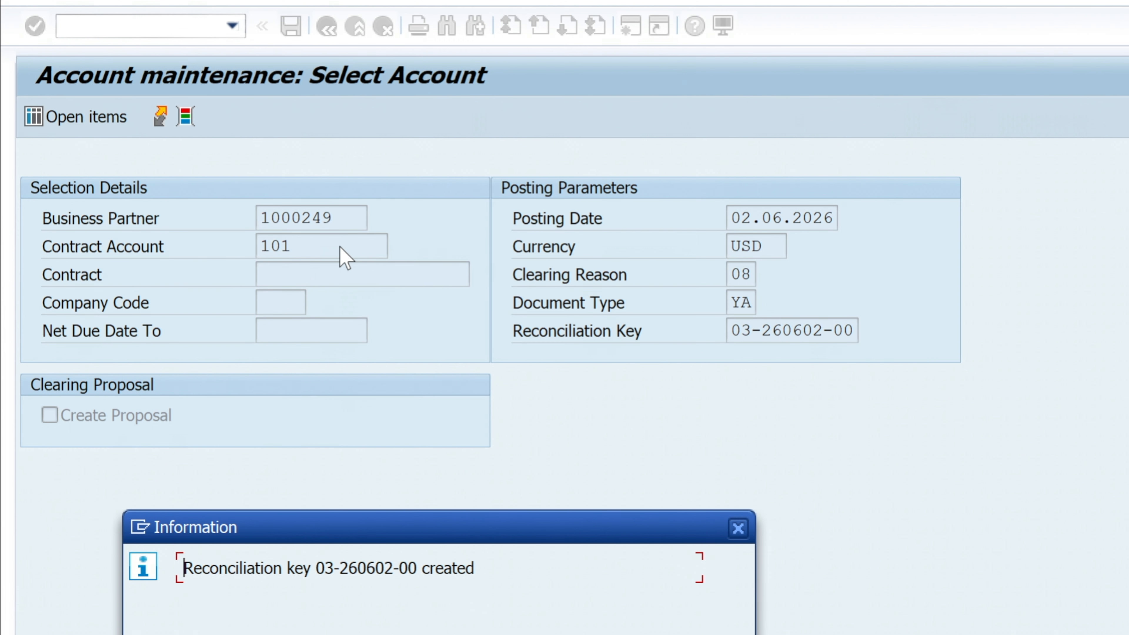
{"action": "left_click_drag", "start_coordinate": [285, 529], "coordinate": [399, 435]}
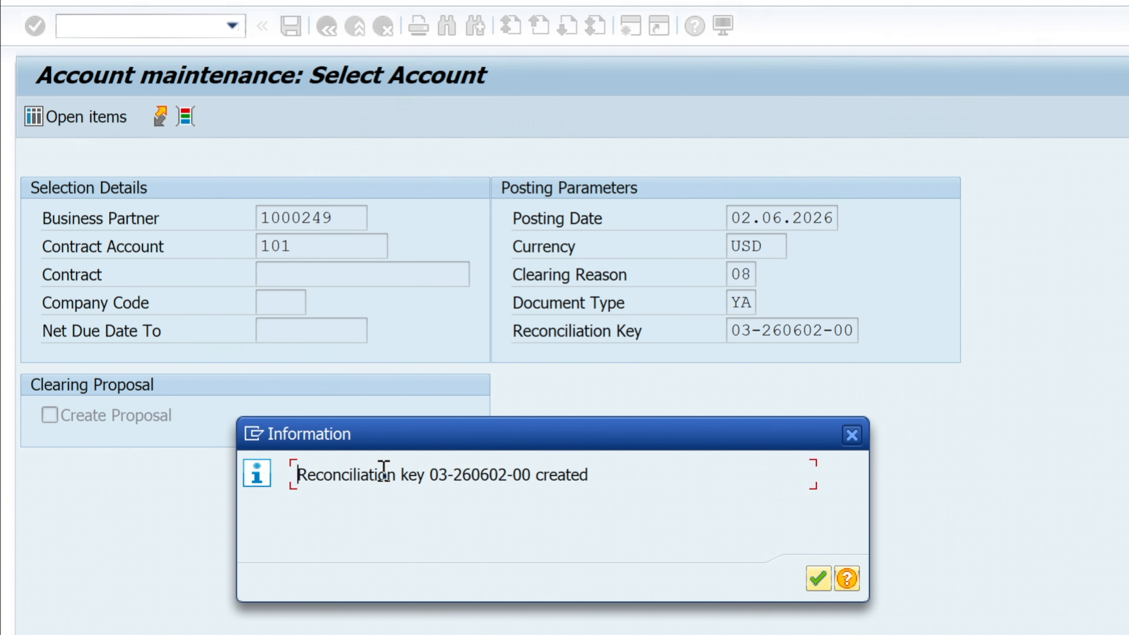
{"action": "left_click_drag", "start_coordinate": [433, 475], "coordinate": [533, 475]}
{"action": "left_click_drag", "start_coordinate": [431, 474], "coordinate": [534, 473]}
{"action": "left_click_drag", "start_coordinate": [431, 474], "coordinate": [526, 476]}
{"action": "left_click", "coordinate": [818, 578]}
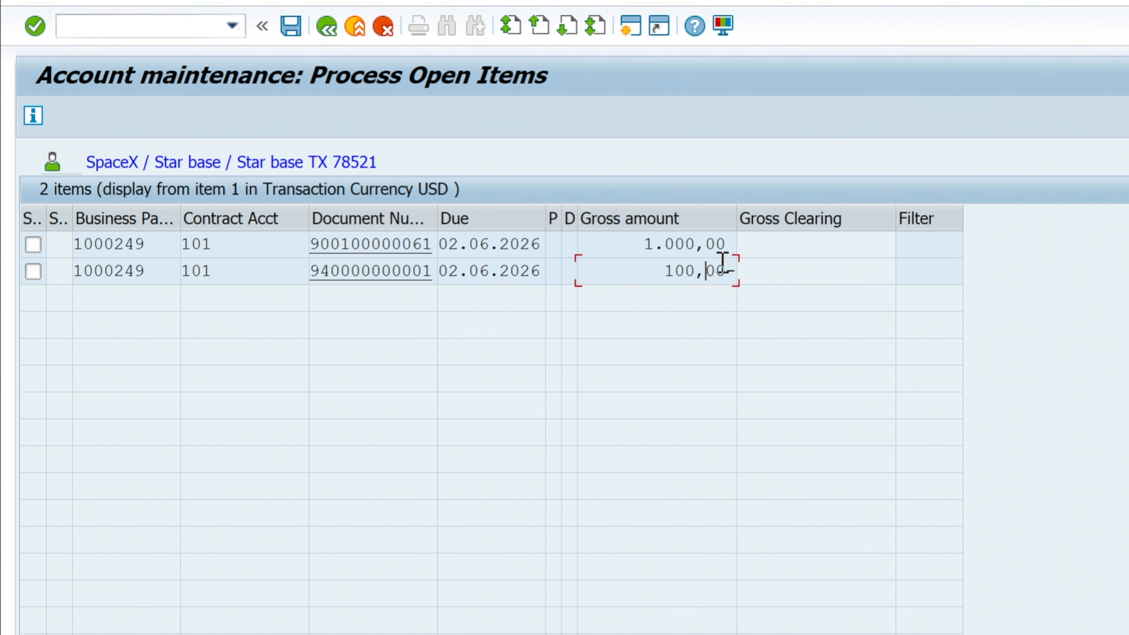
Step: Activate the 100,00 payment on account and the 1.000,00 receivable for clearing, and set the receivable's gross clearing to 100,00
{"action": "double_click", "coordinate": [690, 271]}
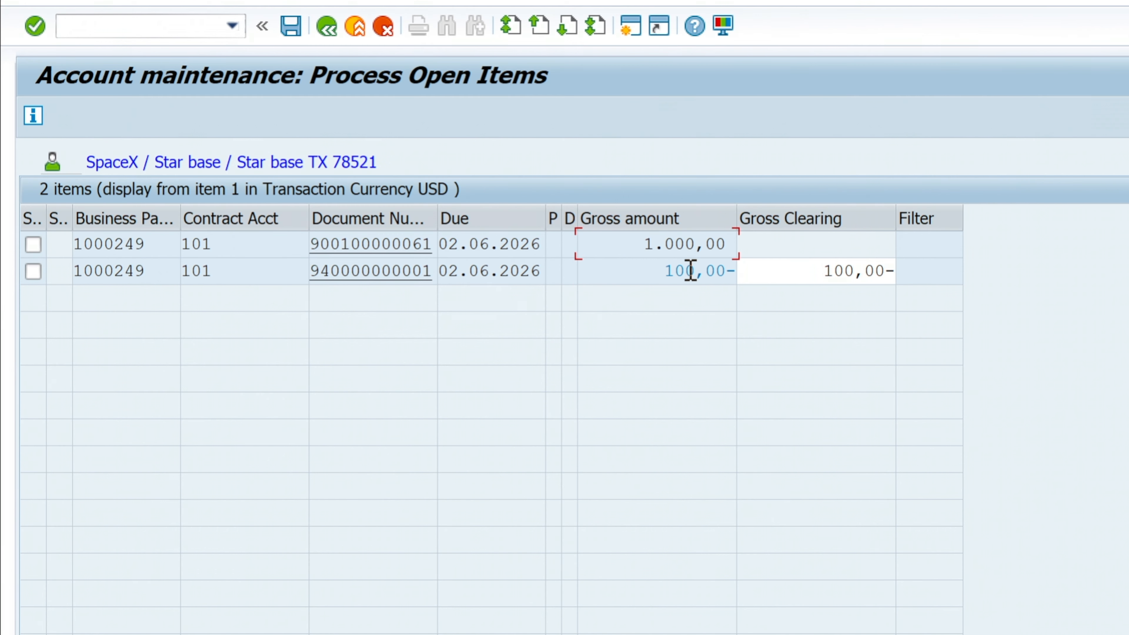
{"action": "double_click", "coordinate": [699, 242]}
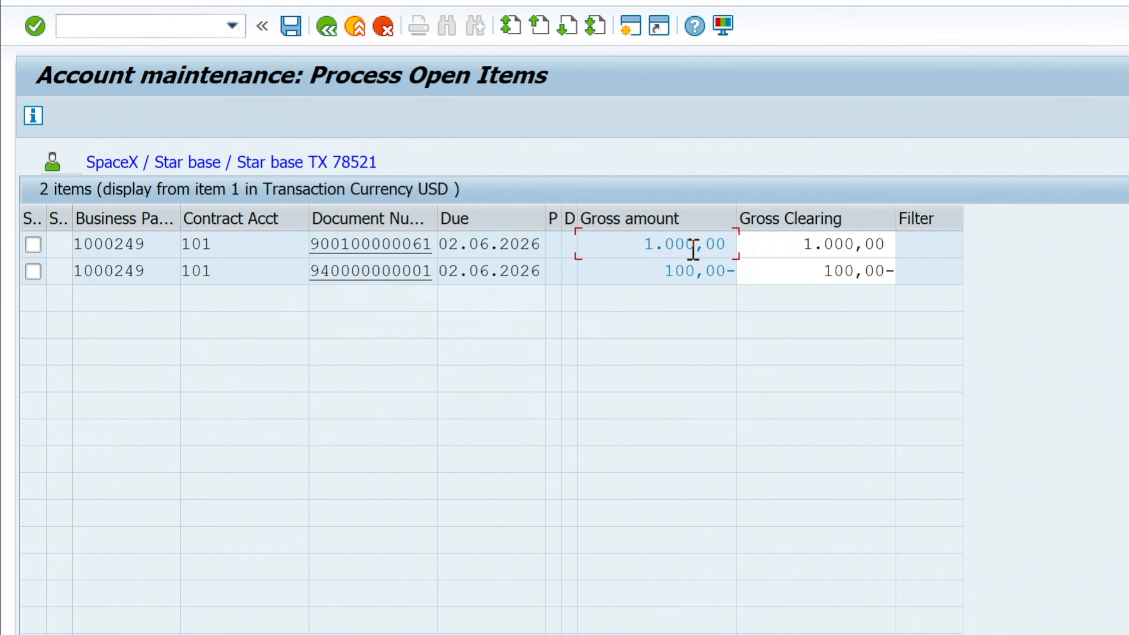
{"action": "double_click", "coordinate": [802, 243]}
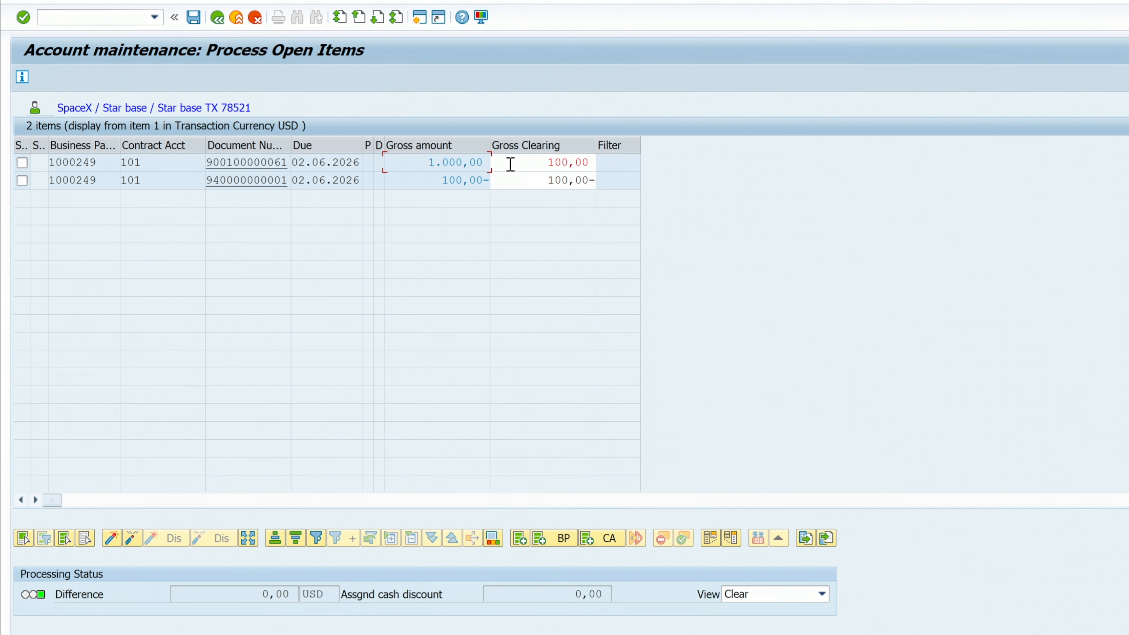
{"action": "left_click", "coordinate": [802, 246]}
{"action": "left_click", "coordinate": [822, 263]}
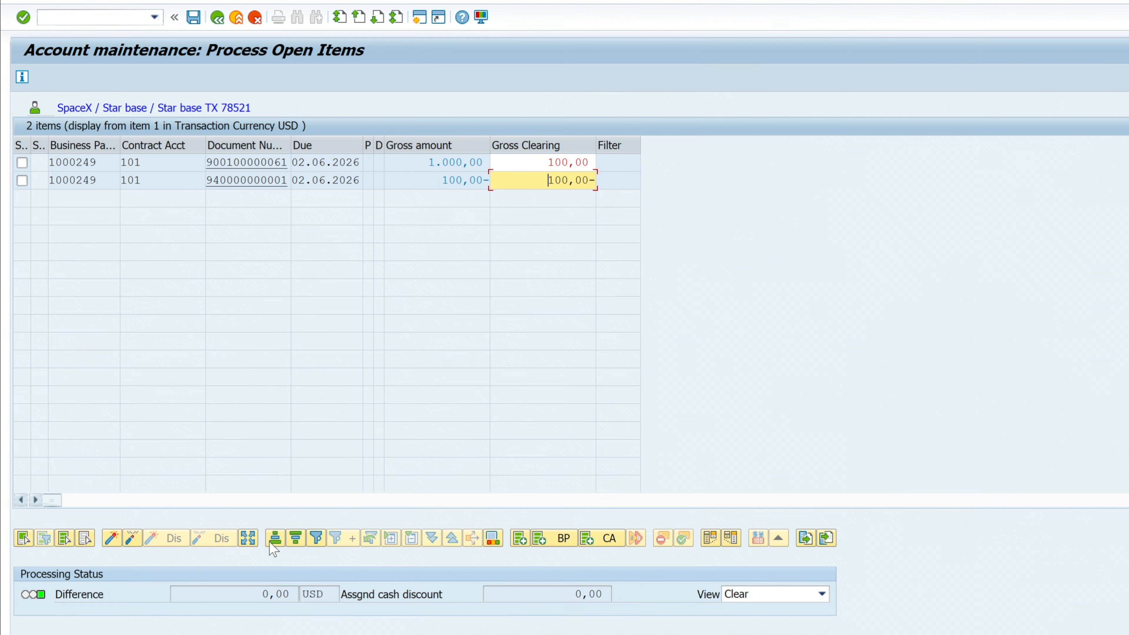
{"action": "left_click", "coordinate": [271, 594]}
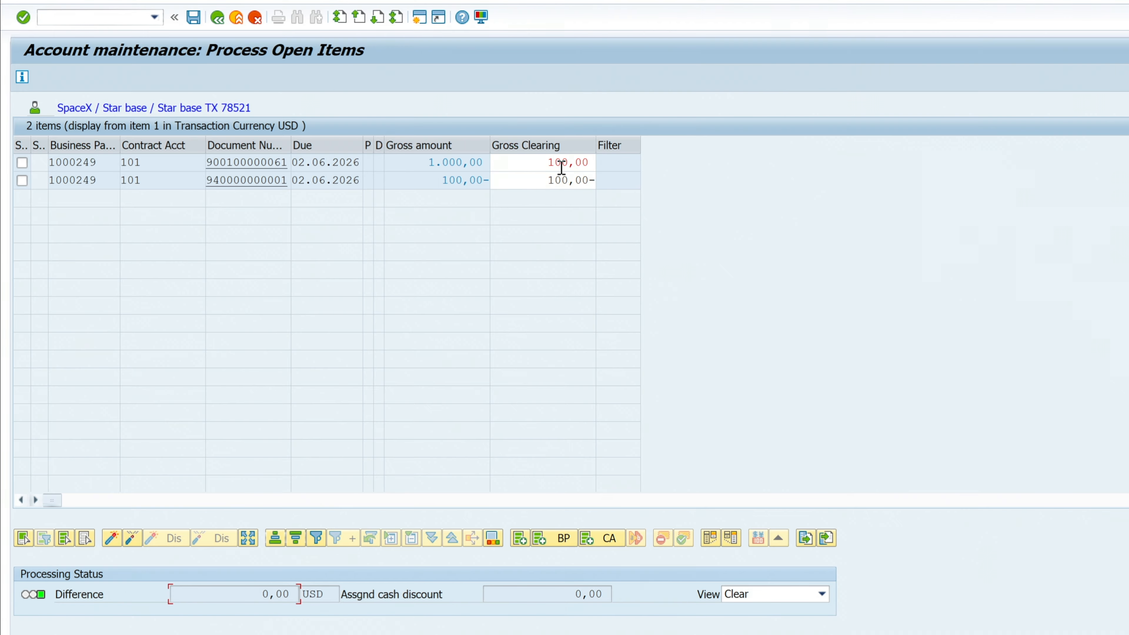
{"action": "left_click_drag", "start_coordinate": [442, 180], "coordinate": [497, 162]}
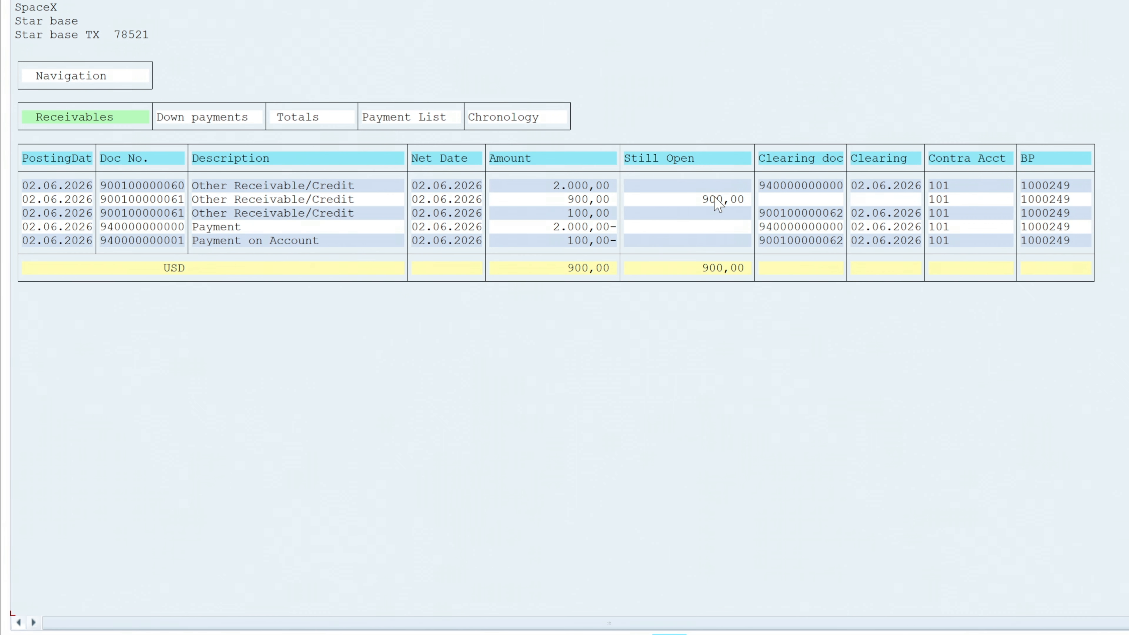
Step: Check the still-open amount in SpaceX's receivables list, view the account chronology and leave the account display
{"action": "double_click", "coordinate": [715, 198]}
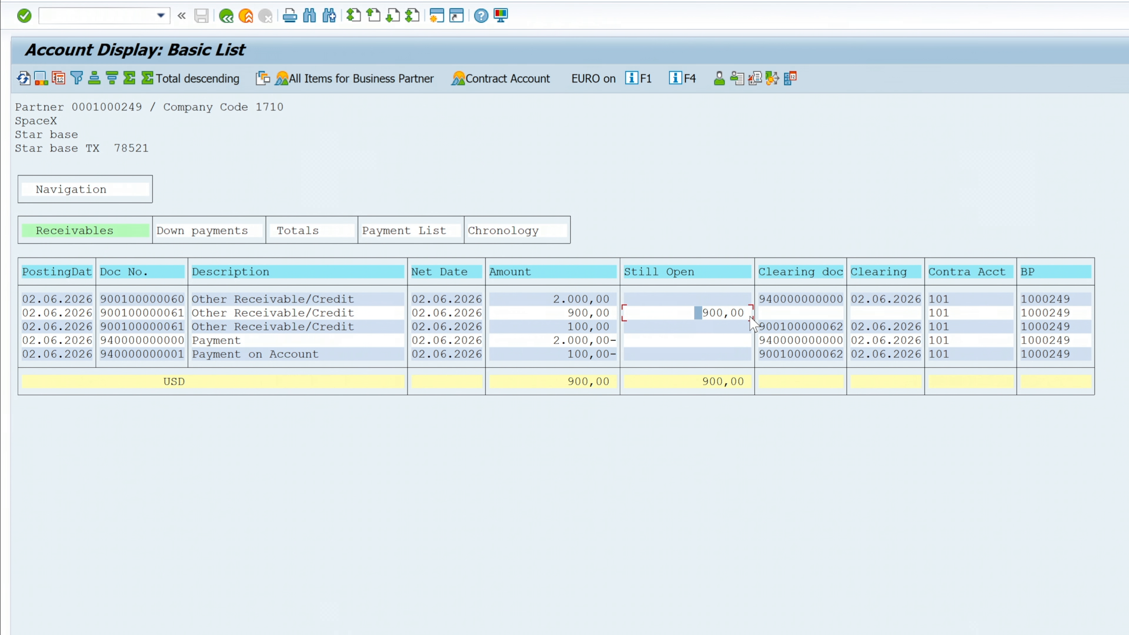
{"action": "left_click", "coordinate": [503, 231]}
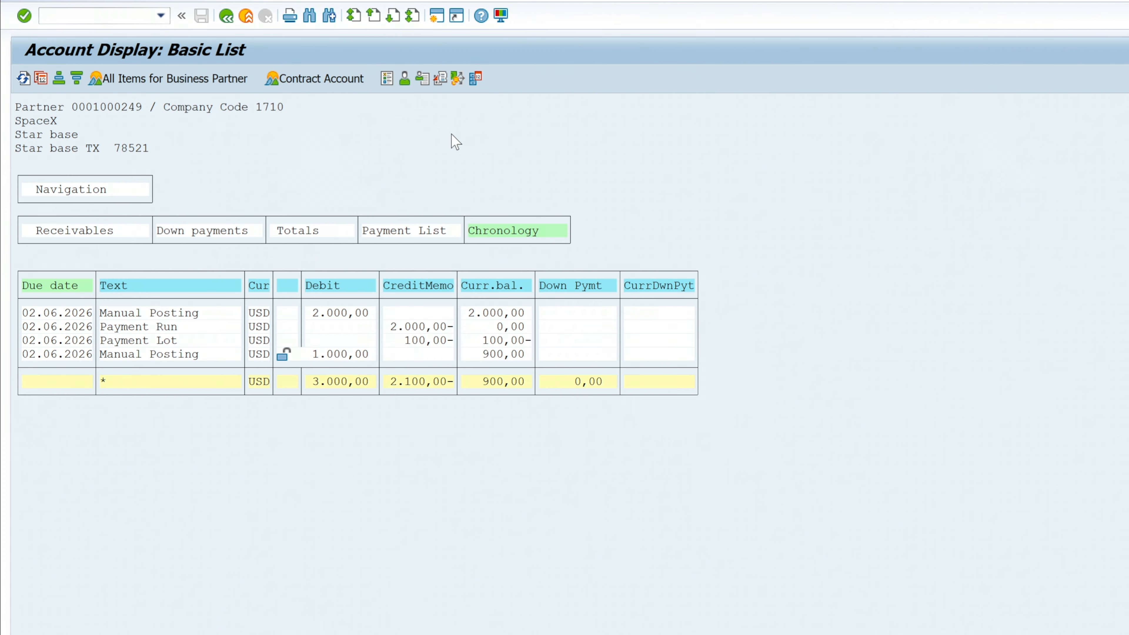
{"action": "key", "text": "F3"}
{"action": "key", "text": "F3"}
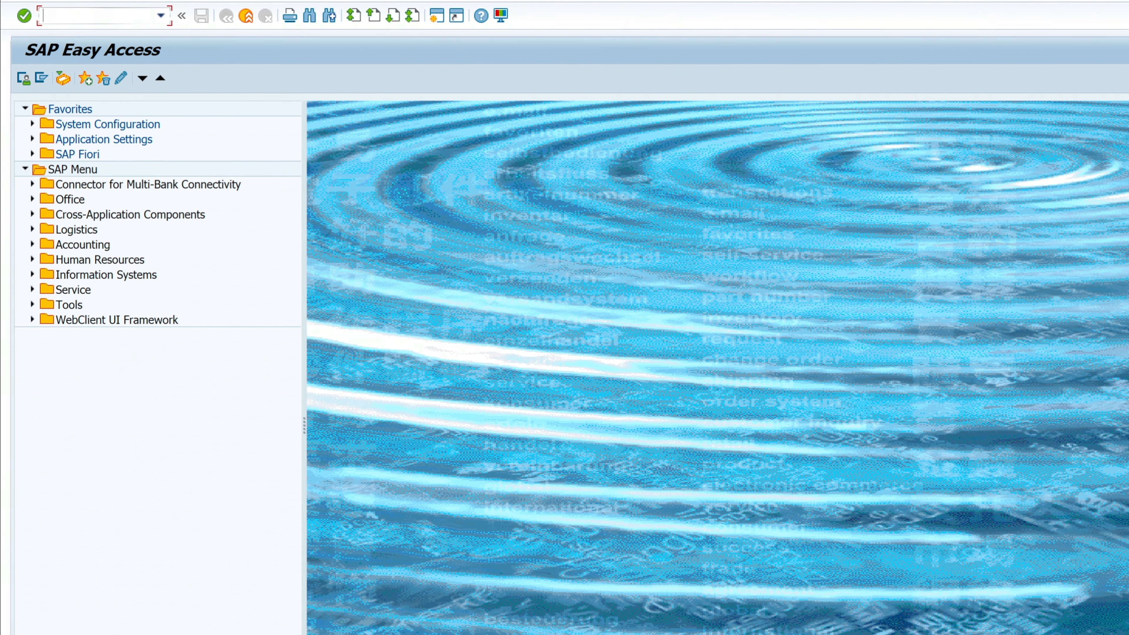
Step: Switch to the Post Document session and open SpaceX's account display there with transaction FPL9
{"action": "left_click", "coordinate": [871, 631]}
{"action": "left_click", "coordinate": [1053, 631]}
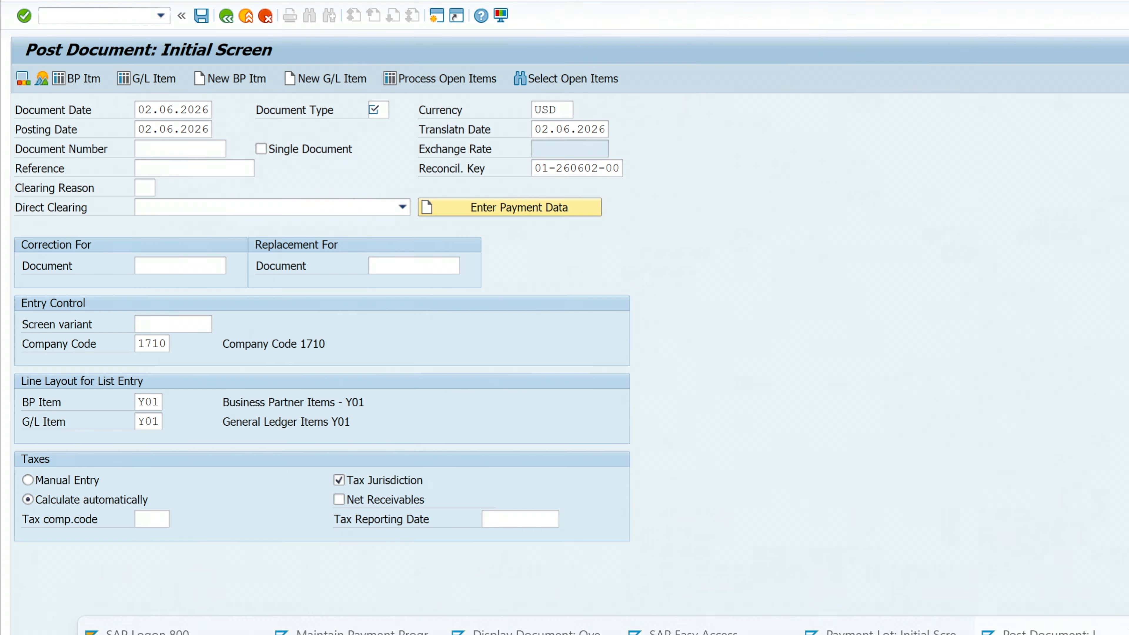
{"action": "left_click", "coordinate": [77, 10]}
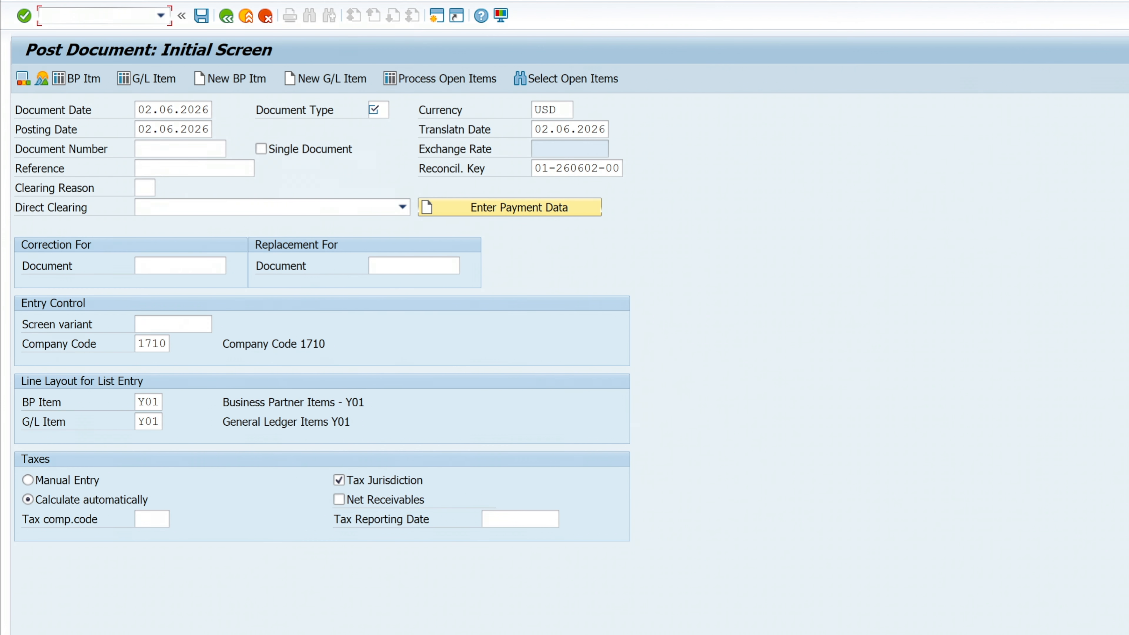
{"action": "type", "text": "/nfpl9"}
{"action": "key", "text": "Return"}
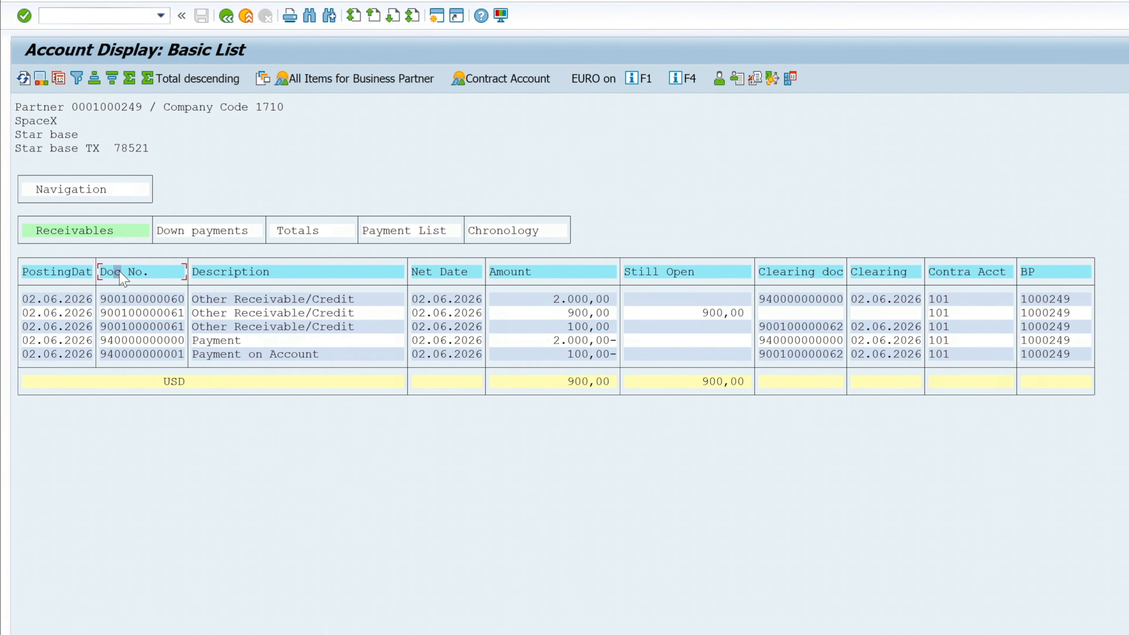
Step: Open the 2.000,00 payment document from the receivables list, check the entry date and time in its header, and return to the list
{"action": "left_click", "coordinate": [139, 299]}
{"action": "left_click", "coordinate": [152, 340]}
{"action": "double_click", "coordinate": [155, 340]}
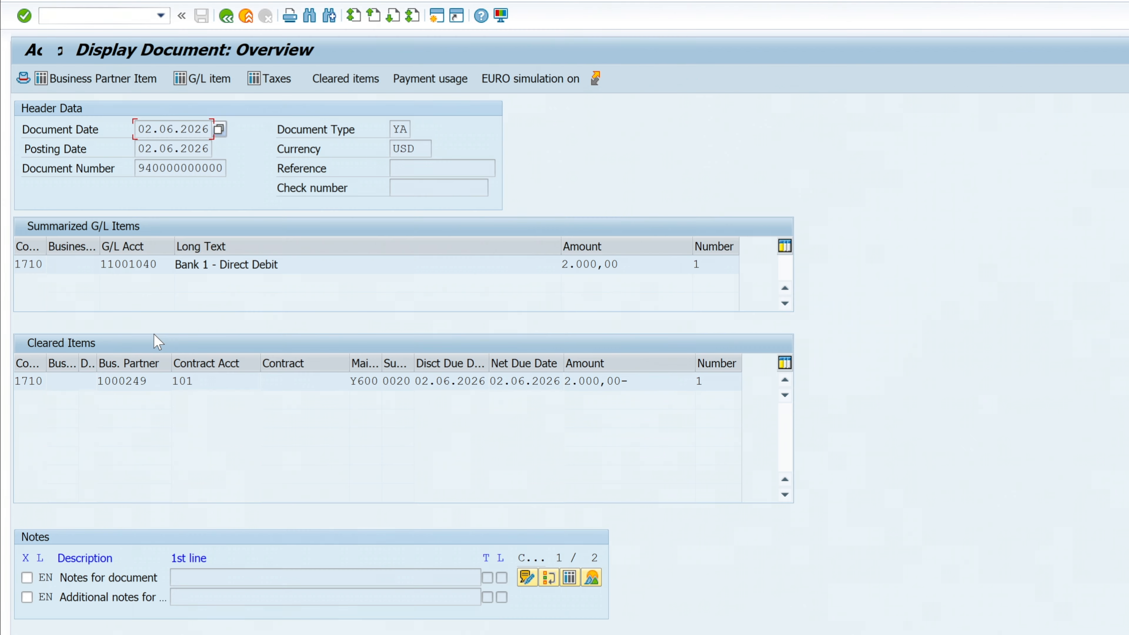
{"action": "double_click", "coordinate": [147, 130]}
{"action": "left_click_drag", "start_coordinate": [138, 148], "coordinate": [234, 151]}
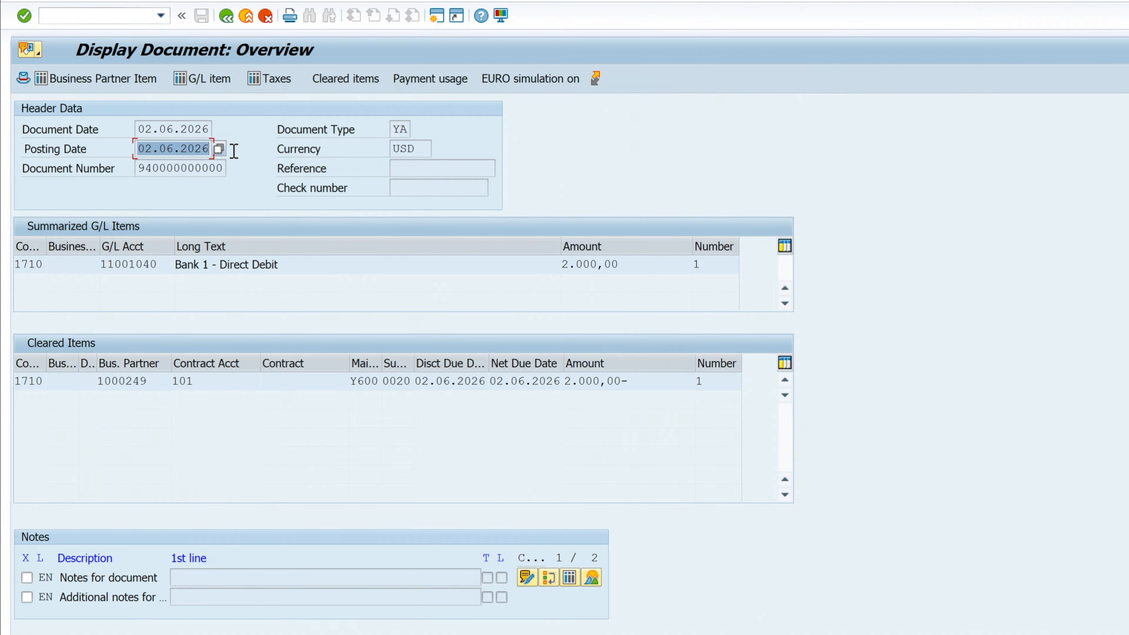
{"action": "key", "text": "F5"}
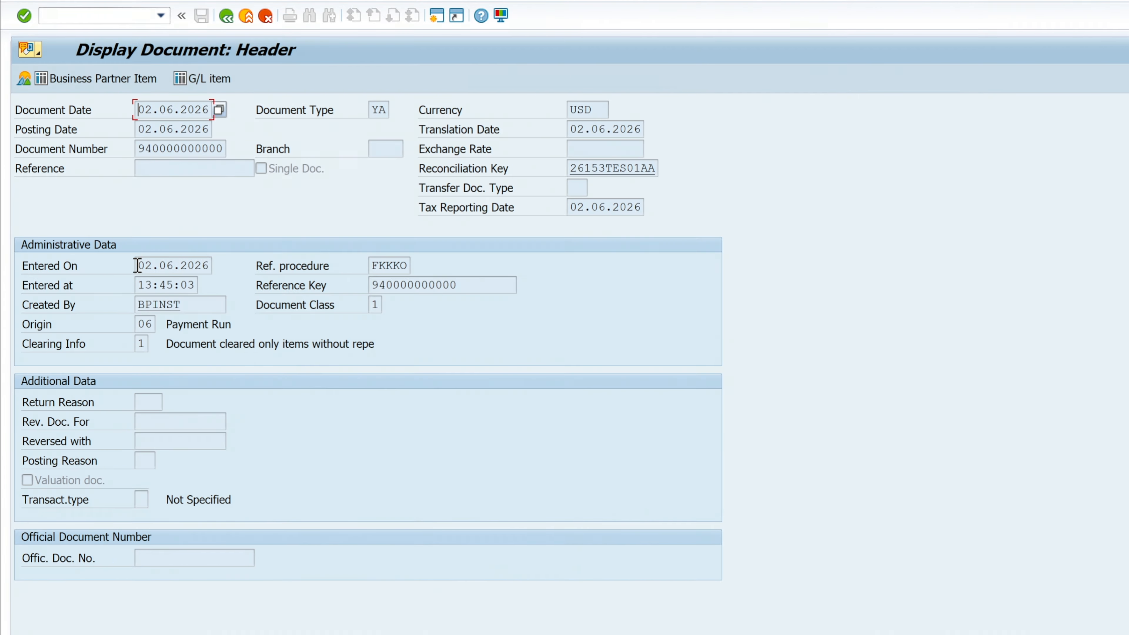
{"action": "left_click_drag", "start_coordinate": [139, 267], "coordinate": [206, 281]}
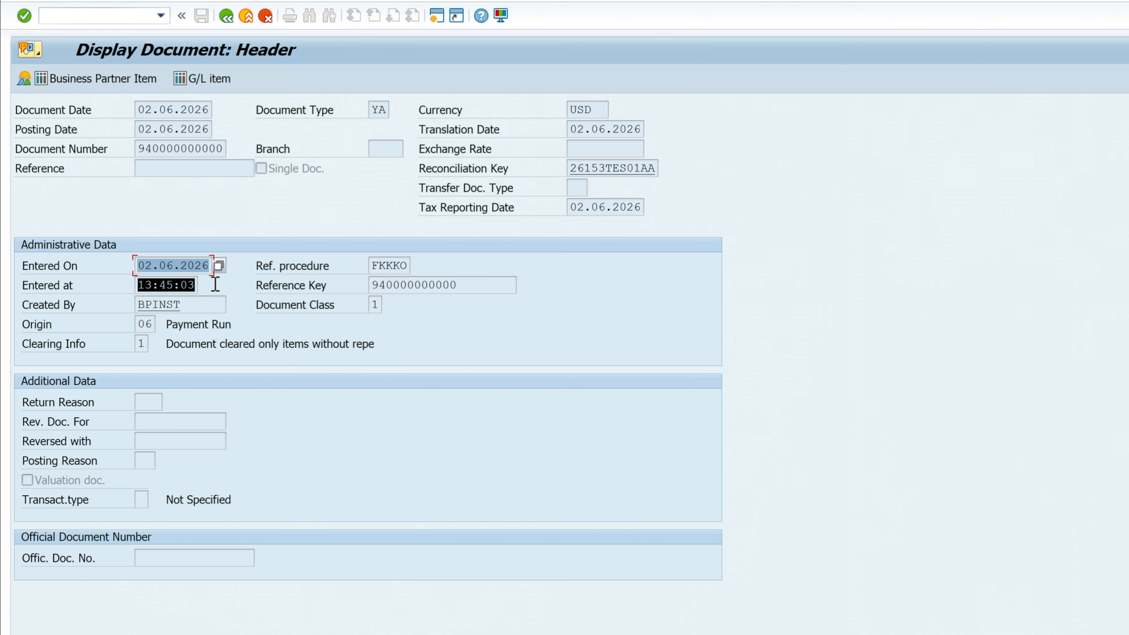
{"action": "left_click", "coordinate": [150, 268]}
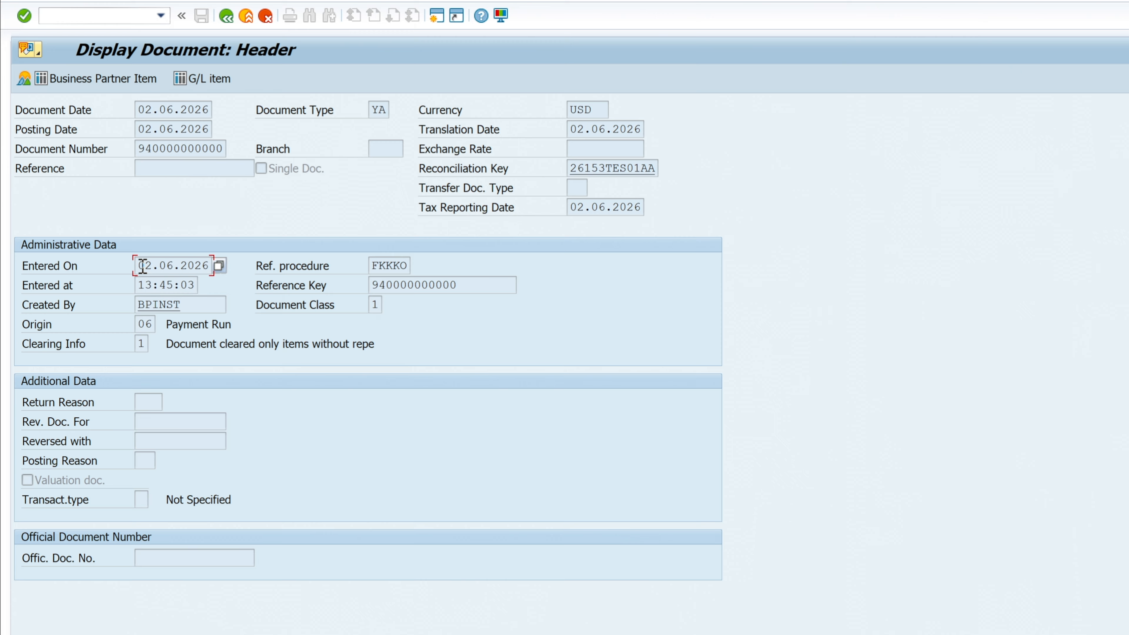
{"action": "left_click_drag", "start_coordinate": [142, 268], "coordinate": [213, 282]}
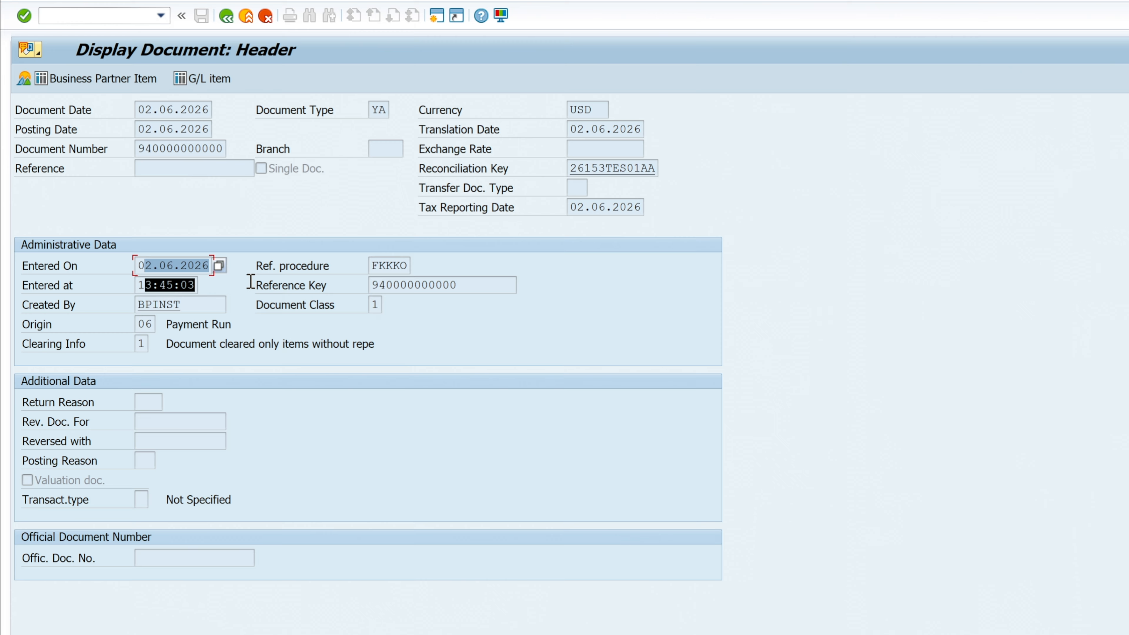
{"action": "left_click", "coordinate": [226, 16]}
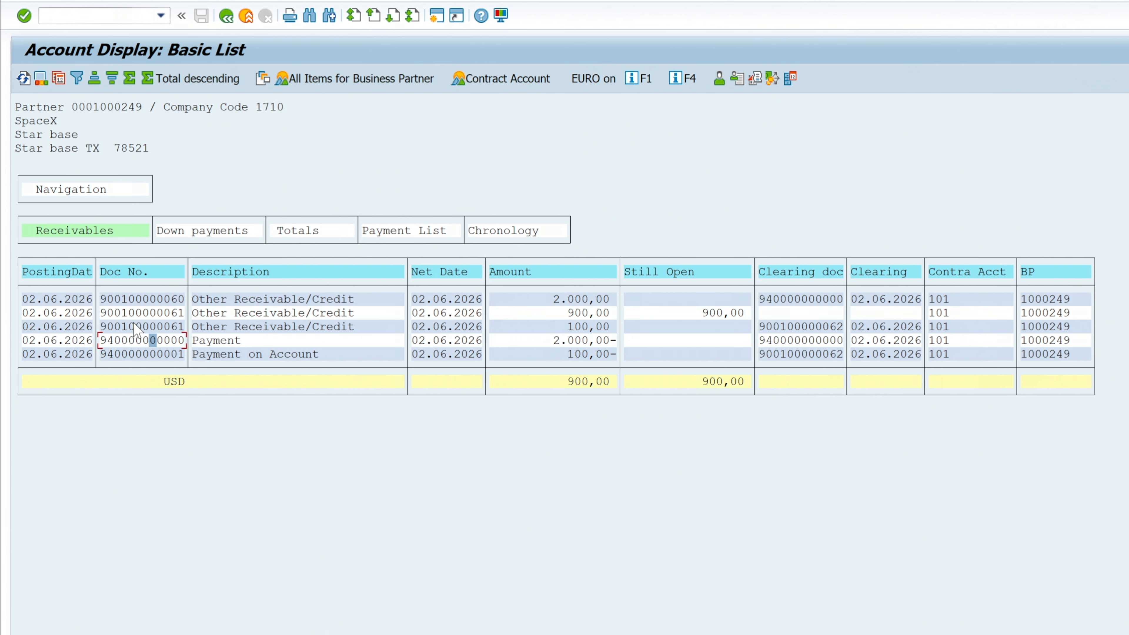
Step: Reopen the 2.000,00 payment document, compare its document date with its posting date, and return to the receivables list
{"action": "double_click", "coordinate": [134, 341]}
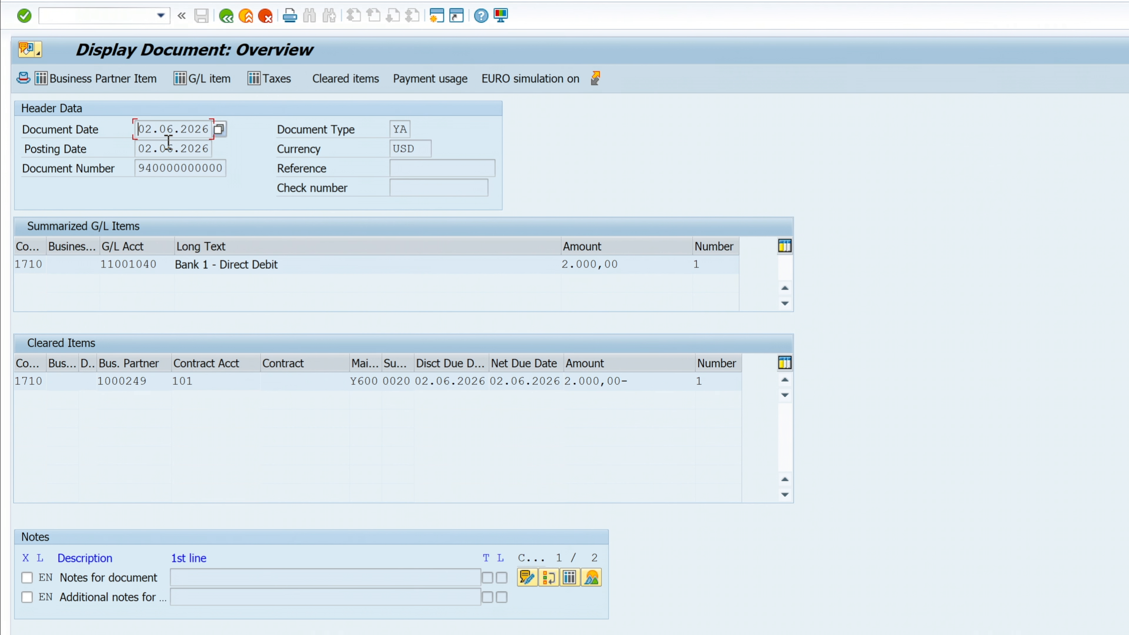
{"action": "left_click", "coordinate": [164, 143]}
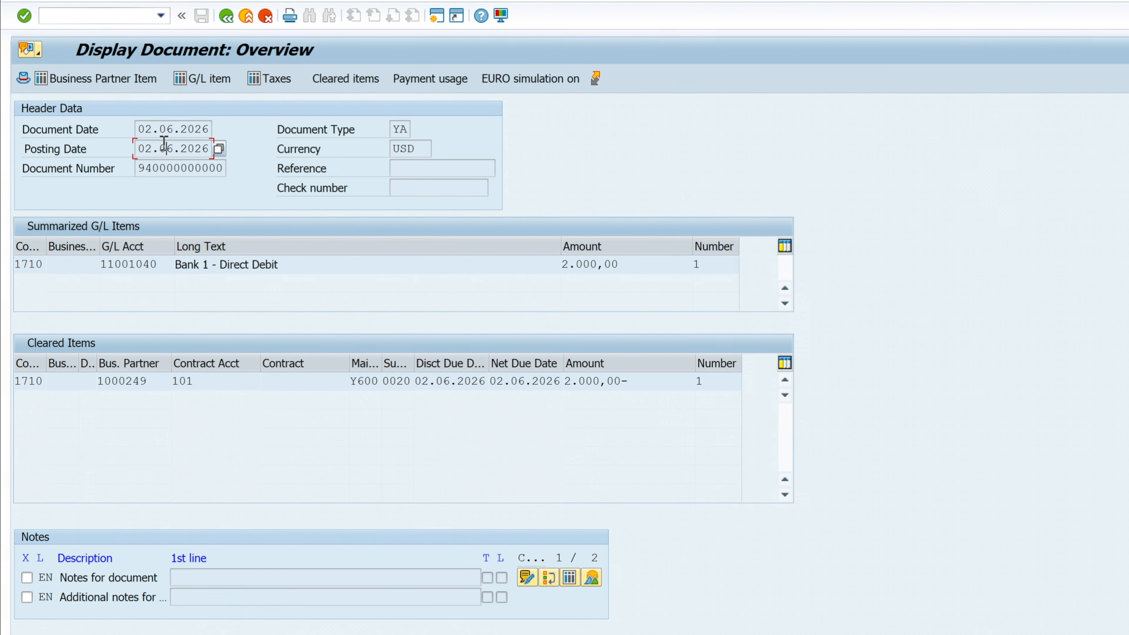
{"action": "left_click", "coordinate": [149, 133]}
{"action": "left_click", "coordinate": [151, 149]}
{"action": "left_click", "coordinate": [151, 134]}
{"action": "left_click", "coordinate": [158, 149]}
{"action": "left_click", "coordinate": [165, 130]}
{"action": "left_click", "coordinate": [167, 146]}
{"action": "left_click", "coordinate": [168, 132]}
{"action": "left_click", "coordinate": [171, 142]}
{"action": "left_click", "coordinate": [151, 134]}
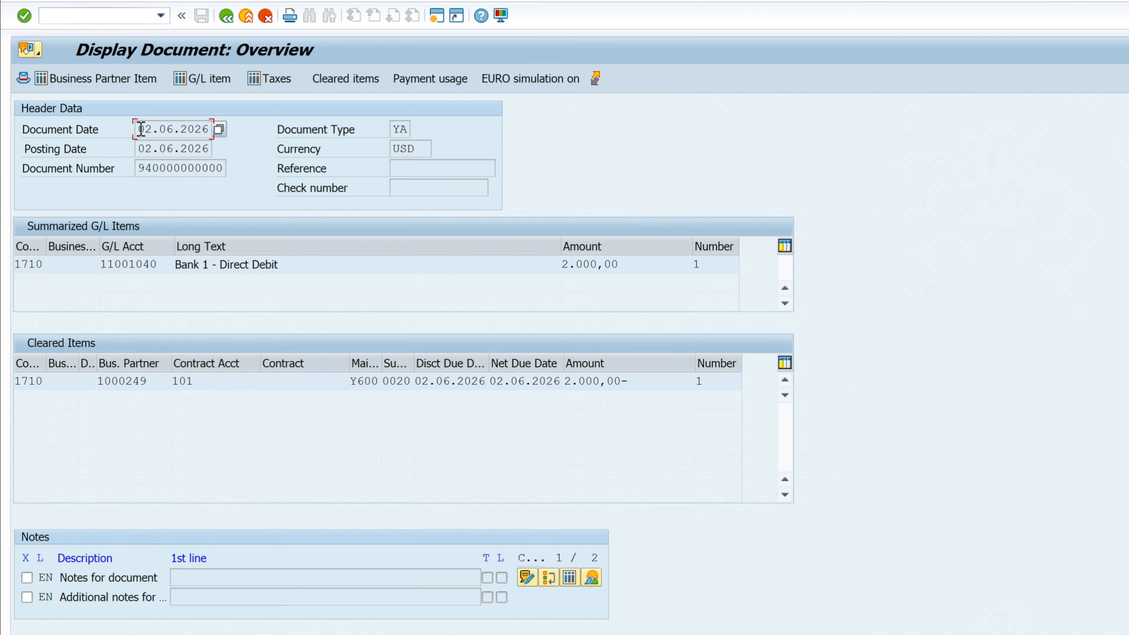
{"action": "left_click_drag", "start_coordinate": [140, 130], "coordinate": [213, 129]}
{"action": "left_click", "coordinate": [211, 130]}
{"action": "left_click_drag", "start_coordinate": [137, 128], "coordinate": [211, 129]}
{"action": "left_click", "coordinate": [212, 130]}
{"action": "left_click_drag", "start_coordinate": [146, 147], "coordinate": [210, 147]}
{"action": "left_click", "coordinate": [210, 148]}
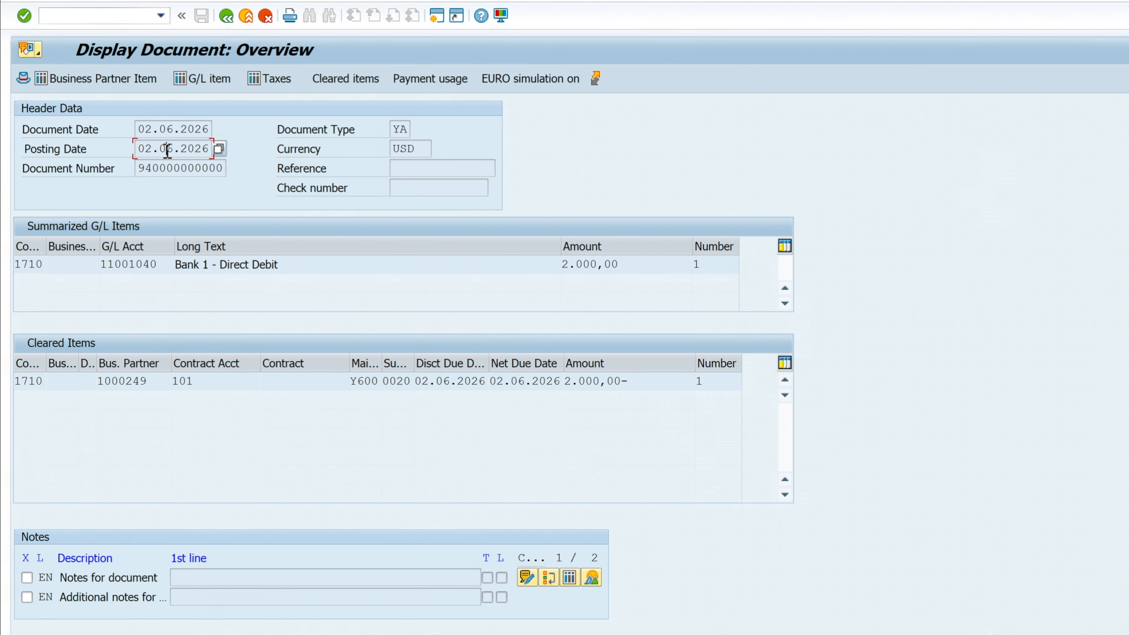
{"action": "left_click", "coordinate": [227, 16]}
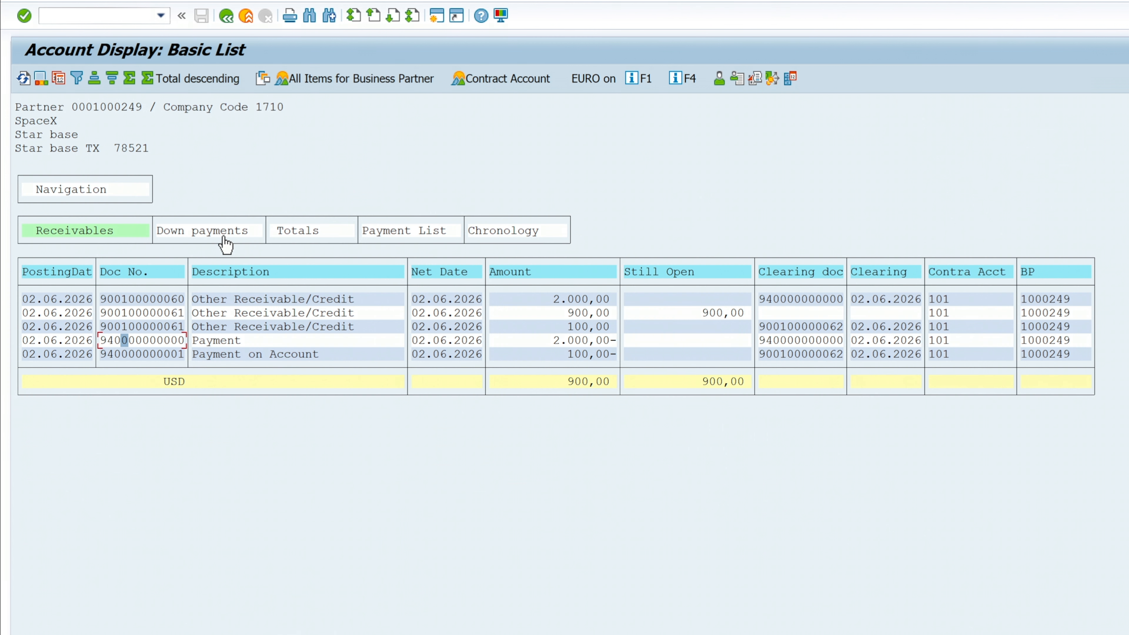
Step: Check the payment on account and copy the still-open amount of the partially cleared receivable
{"action": "left_click", "coordinate": [245, 354]}
{"action": "left_click_drag", "start_coordinate": [696, 313], "coordinate": [754, 316]}
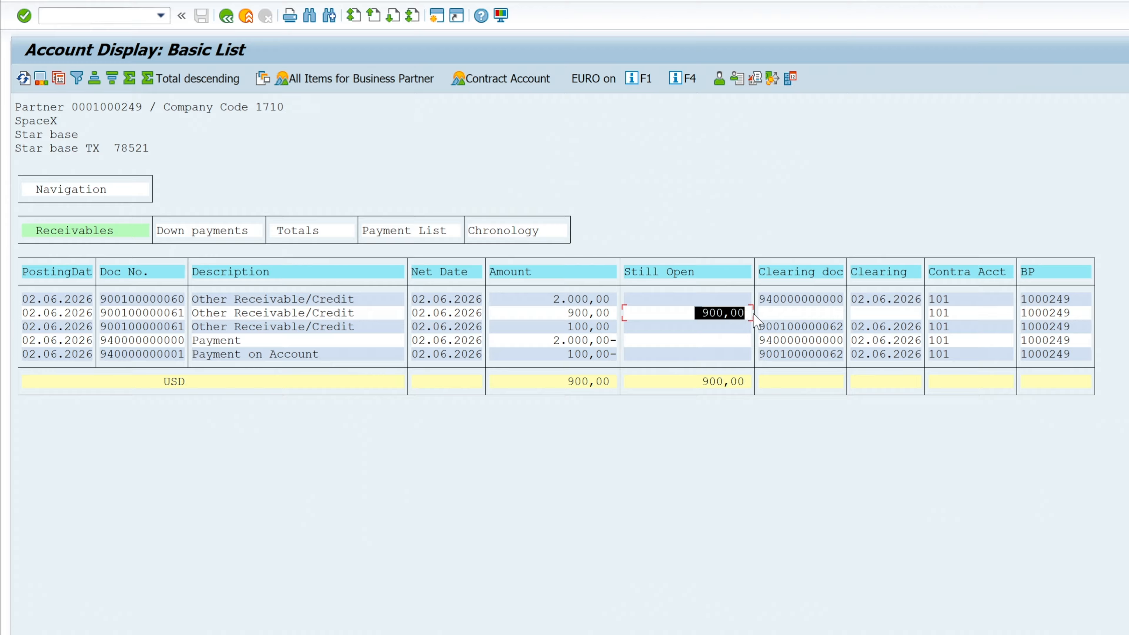
{"action": "key", "text": "ctrl+c"}
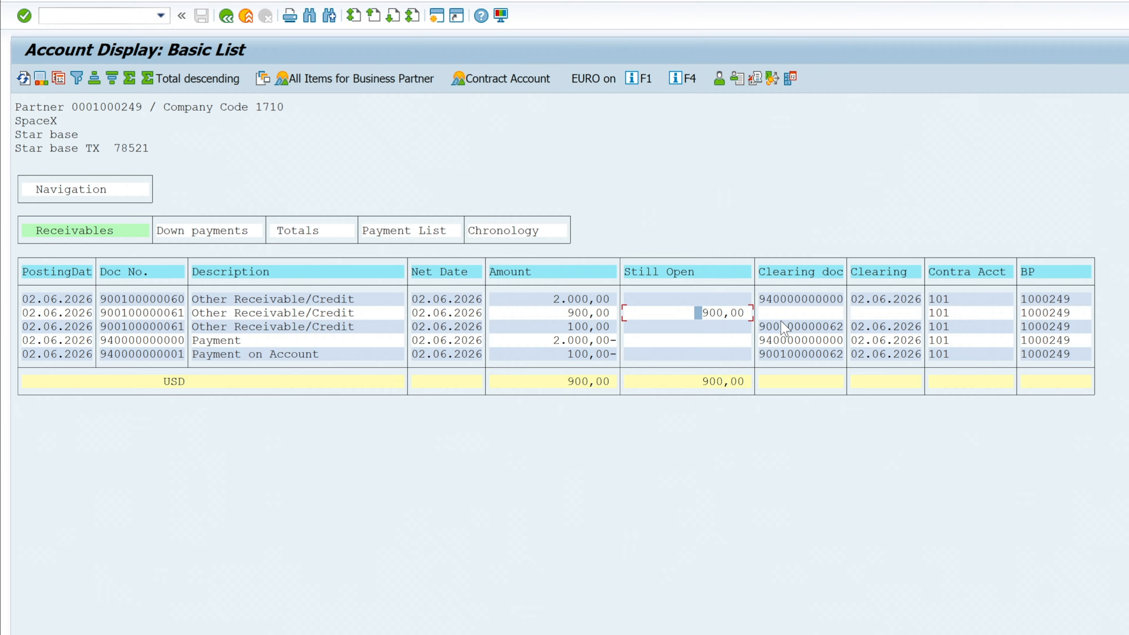
Step: Compare the clearing documents in the list and restrict it to the items sharing the 100,00 receivable's clearing document
{"action": "left_click", "coordinate": [778, 342]}
{"action": "left_click", "coordinate": [790, 327]}
{"action": "left_click_drag", "start_coordinate": [765, 327], "coordinate": [850, 329]}
{"action": "left_click", "coordinate": [795, 354]}
{"action": "left_click", "coordinate": [797, 328]}
{"action": "left_click", "coordinate": [75, 80]}
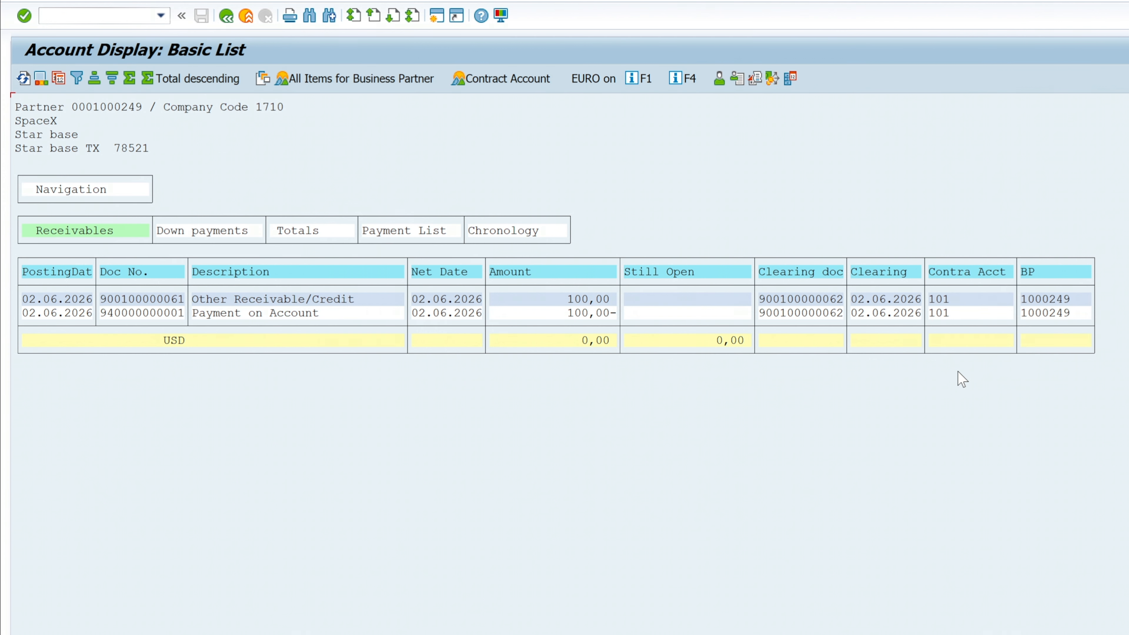
Step: Open the clearing document of the 100,00 receivable and examine the amounts and transactions of its two cleared items
{"action": "double_click", "coordinate": [821, 299]}
{"action": "left_click", "coordinate": [99, 15]}
{"action": "key", "text": "Return"}
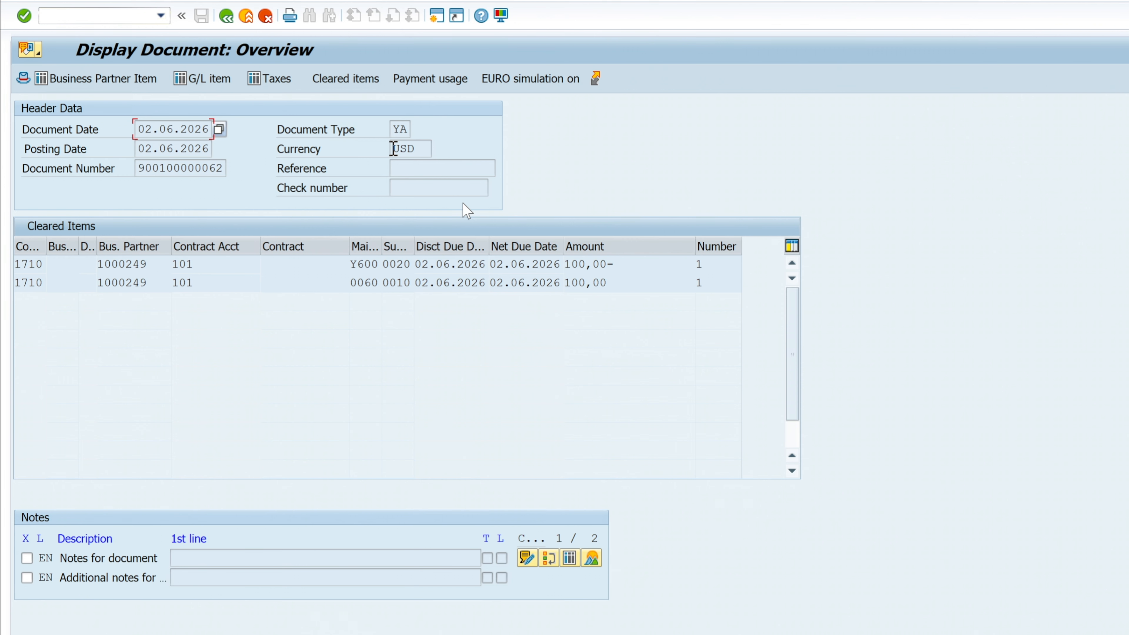
{"action": "left_click", "coordinate": [341, 267]}
{"action": "left_click", "coordinate": [575, 265]}
{"action": "left_click", "coordinate": [622, 278]}
{"action": "double_click", "coordinate": [620, 279]}
{"action": "left_click", "coordinate": [397, 284]}
{"action": "left_click", "coordinate": [418, 283]}
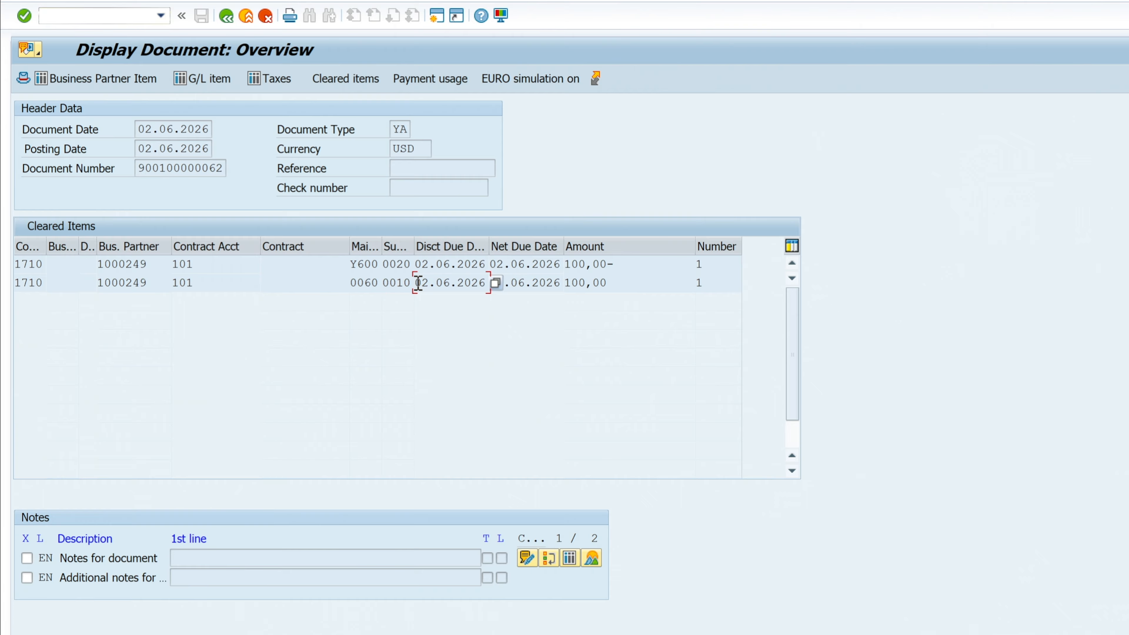
{"action": "left_click", "coordinate": [618, 264]}
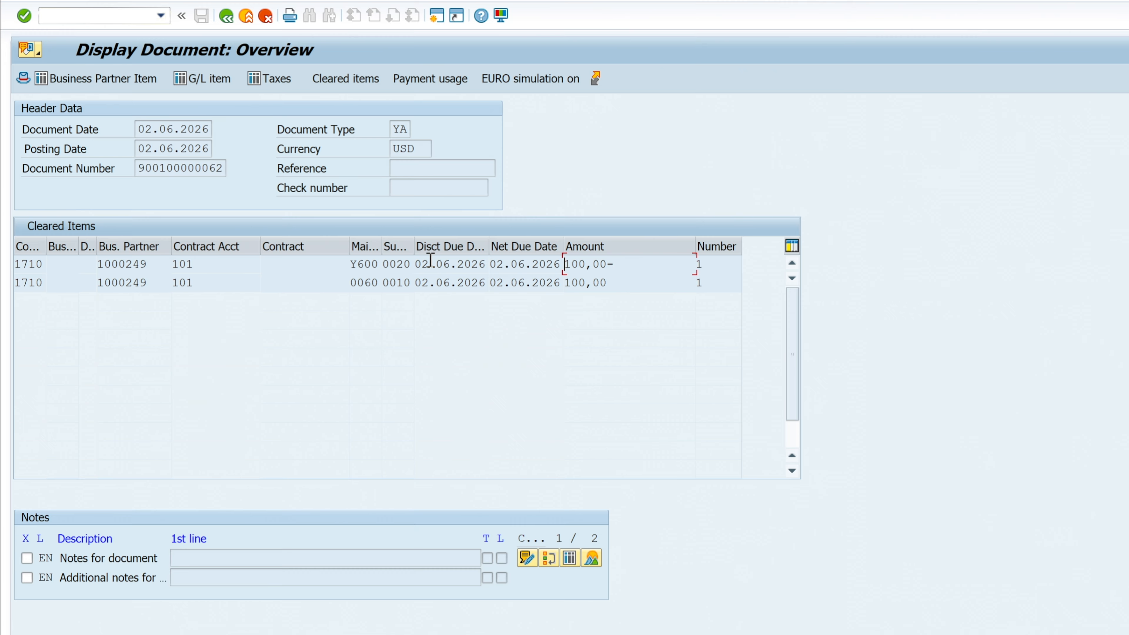
{"action": "left_click", "coordinate": [371, 265]}
Step: Open the clearing document's header, look up origin 03 Account Maintenance among the possible origin keys, and return to the filtered item list
{"action": "left_click", "coordinate": [409, 130]}
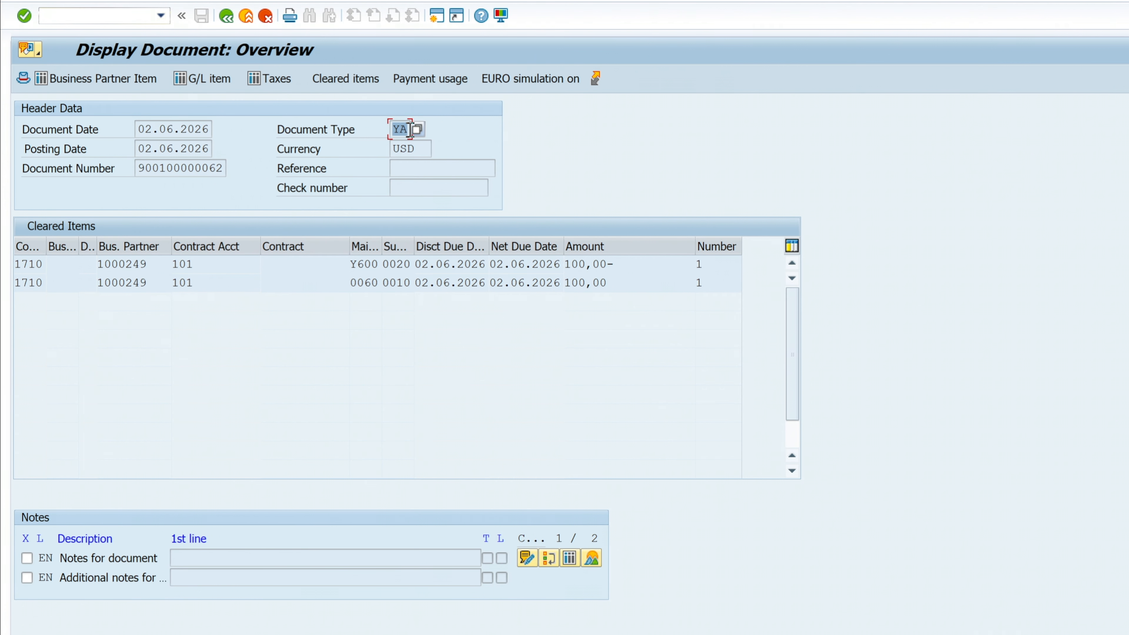
{"action": "double_click", "coordinate": [409, 130]}
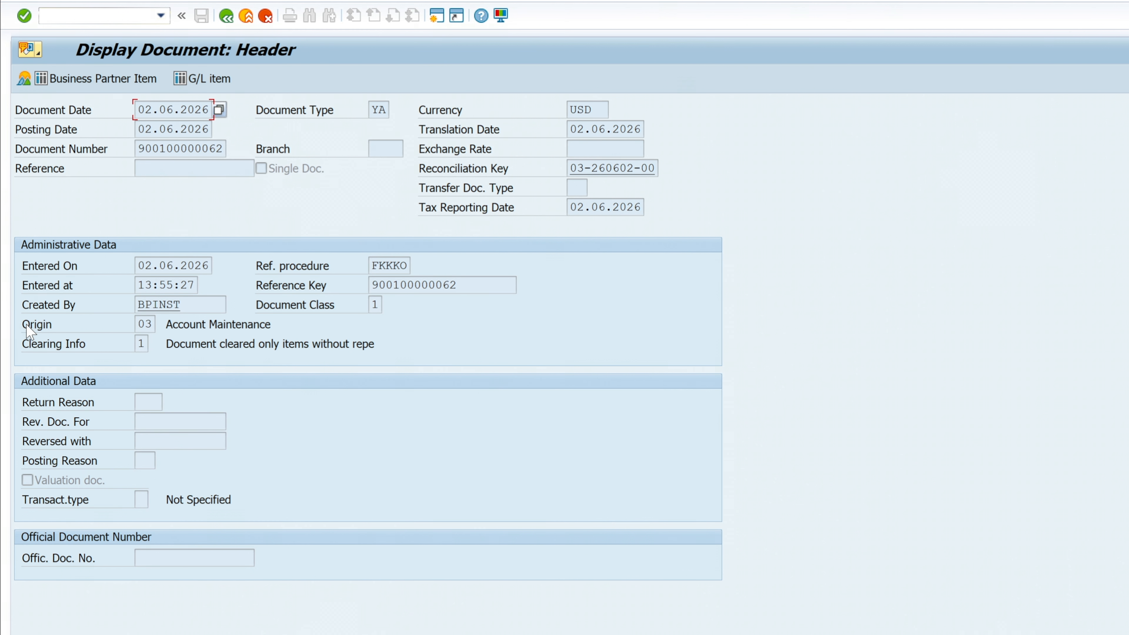
{"action": "left_click", "coordinate": [138, 324]}
{"action": "key", "text": "F4"}
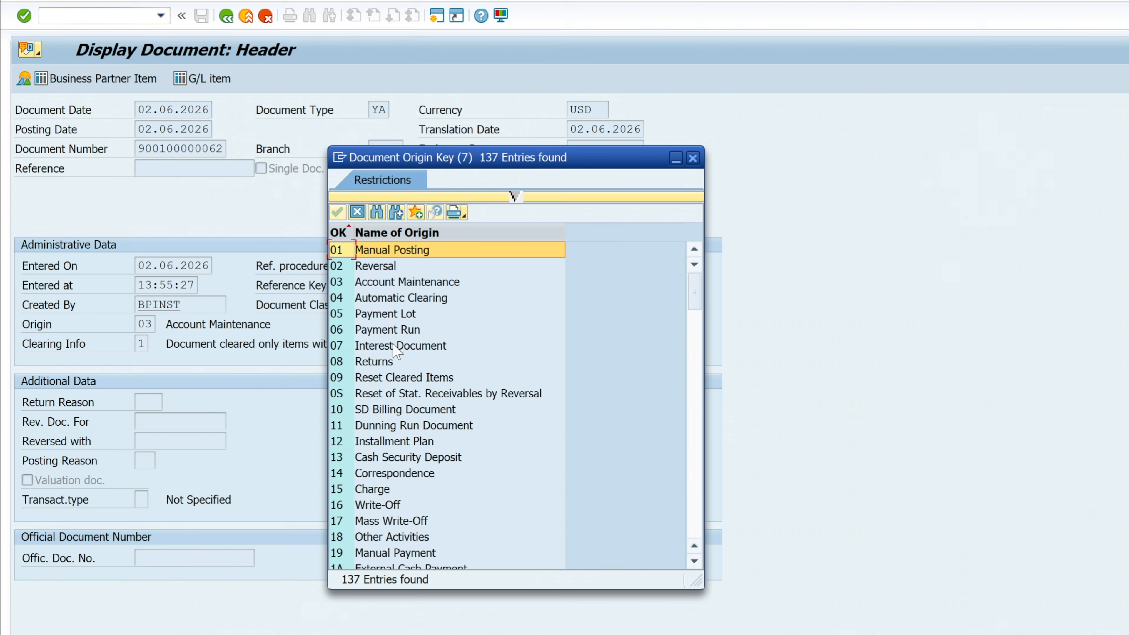
{"action": "left_click", "coordinate": [370, 283]}
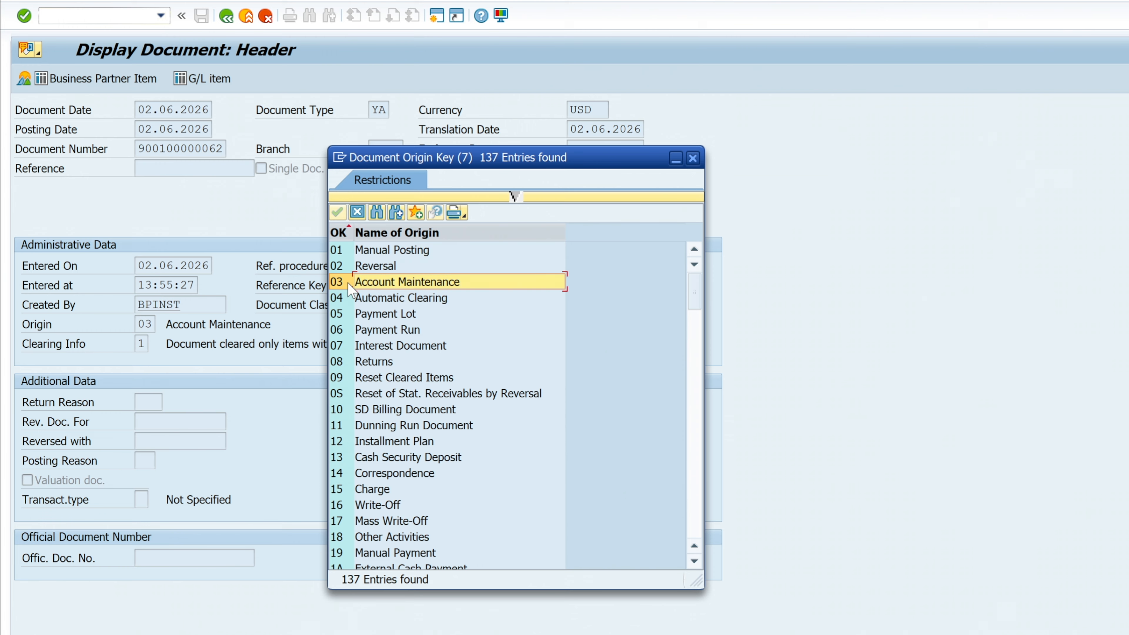
{"action": "left_click", "coordinate": [692, 158]}
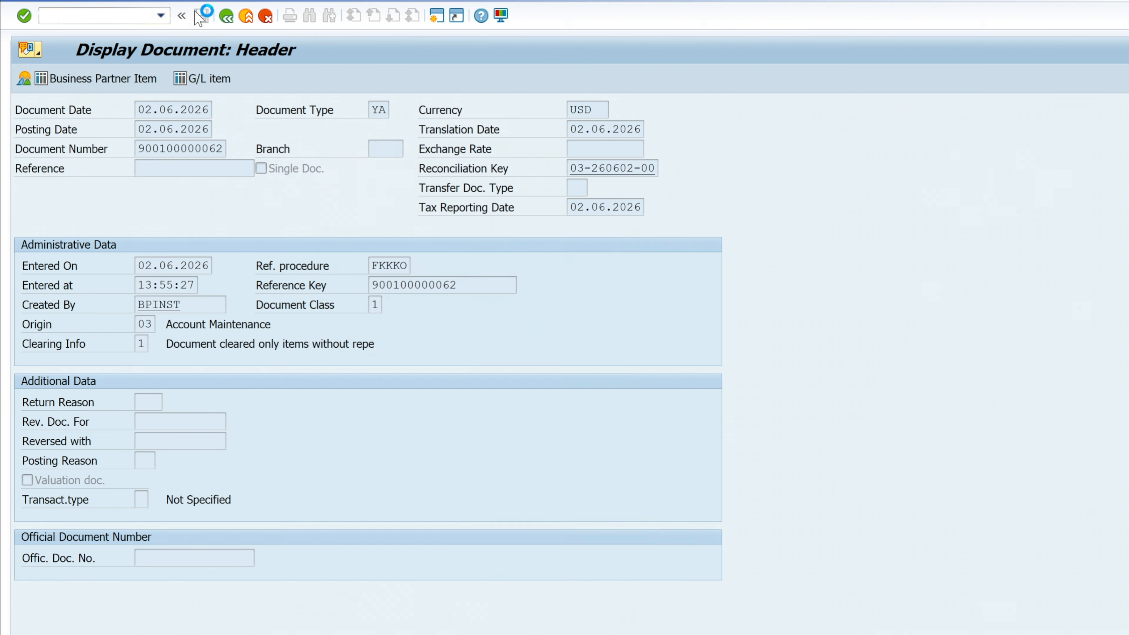
{"action": "key", "text": "F3"}
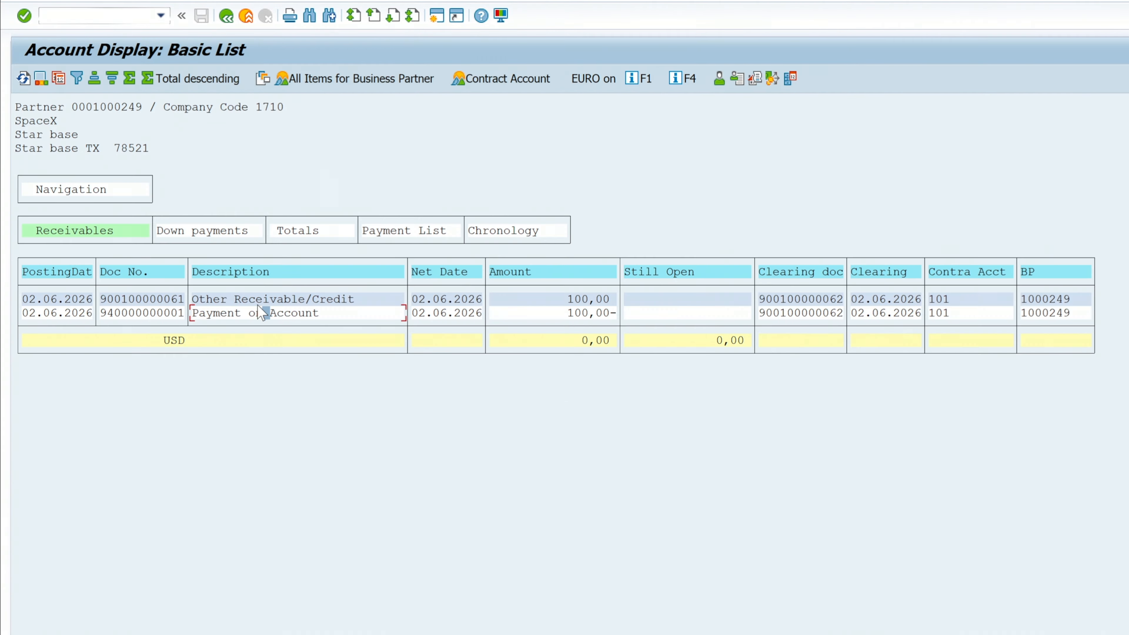
Step: Check the origin in the header of the Payment on Account document and return to the full receivables list
{"action": "double_click", "coordinate": [228, 313]}
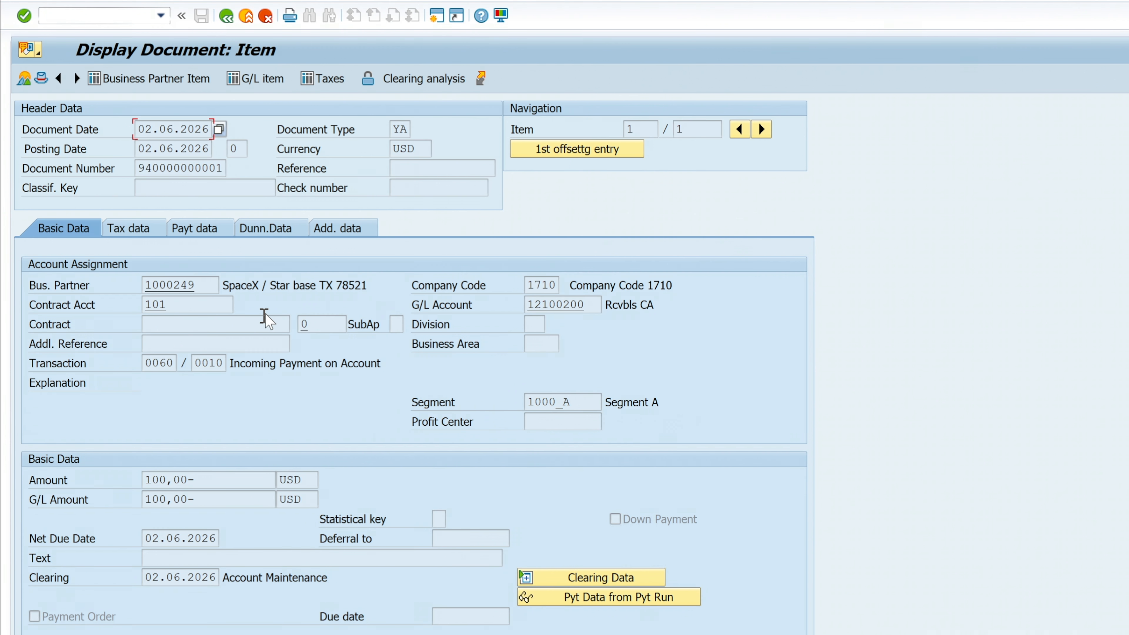
{"action": "left_click", "coordinate": [41, 79]}
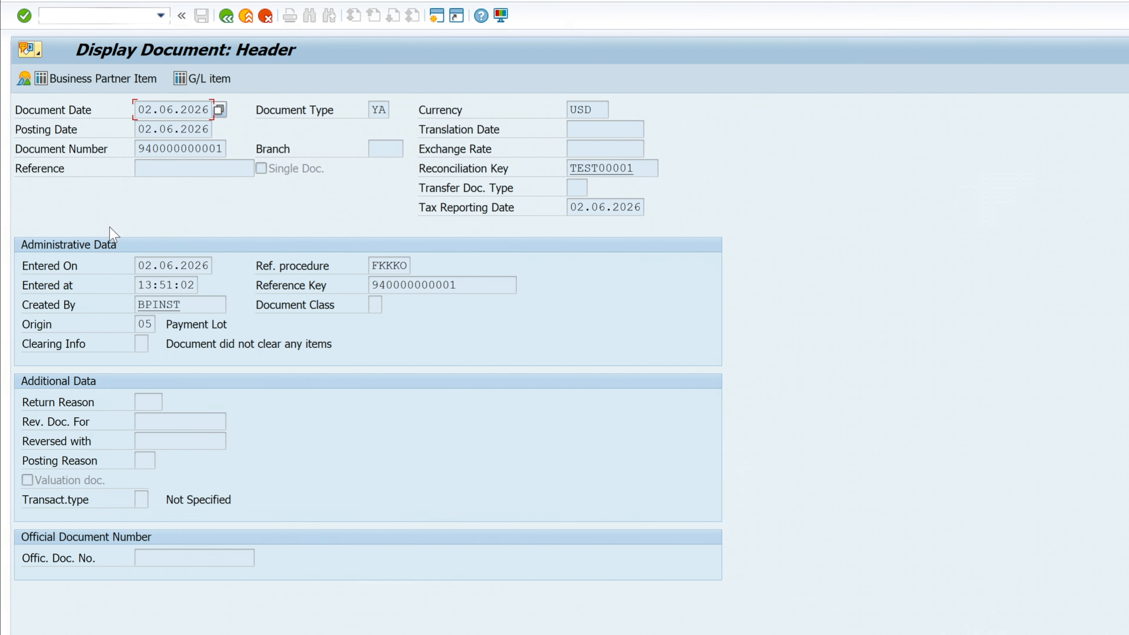
{"action": "left_click_drag", "start_coordinate": [144, 324], "coordinate": [155, 325]}
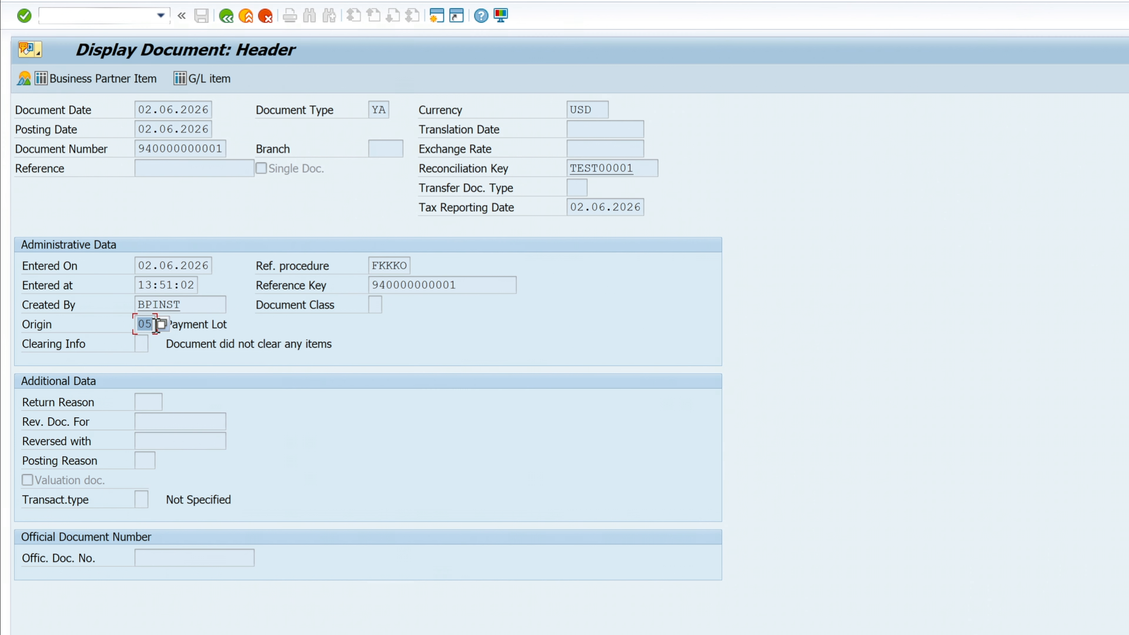
{"action": "key", "text": "F3"}
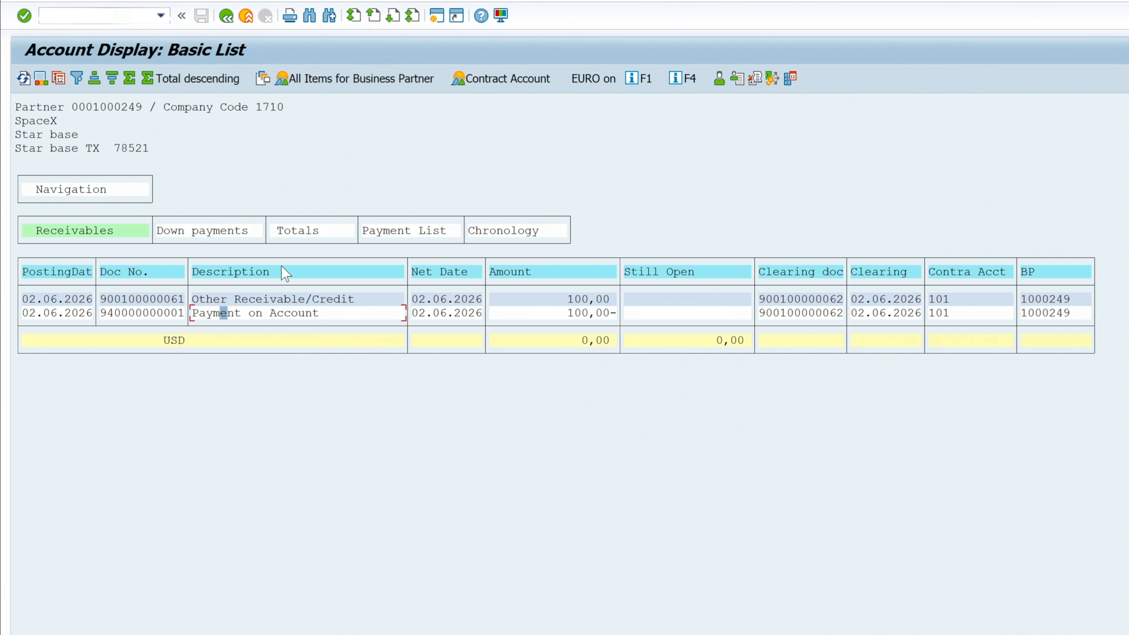
{"action": "left_click", "coordinate": [227, 16]}
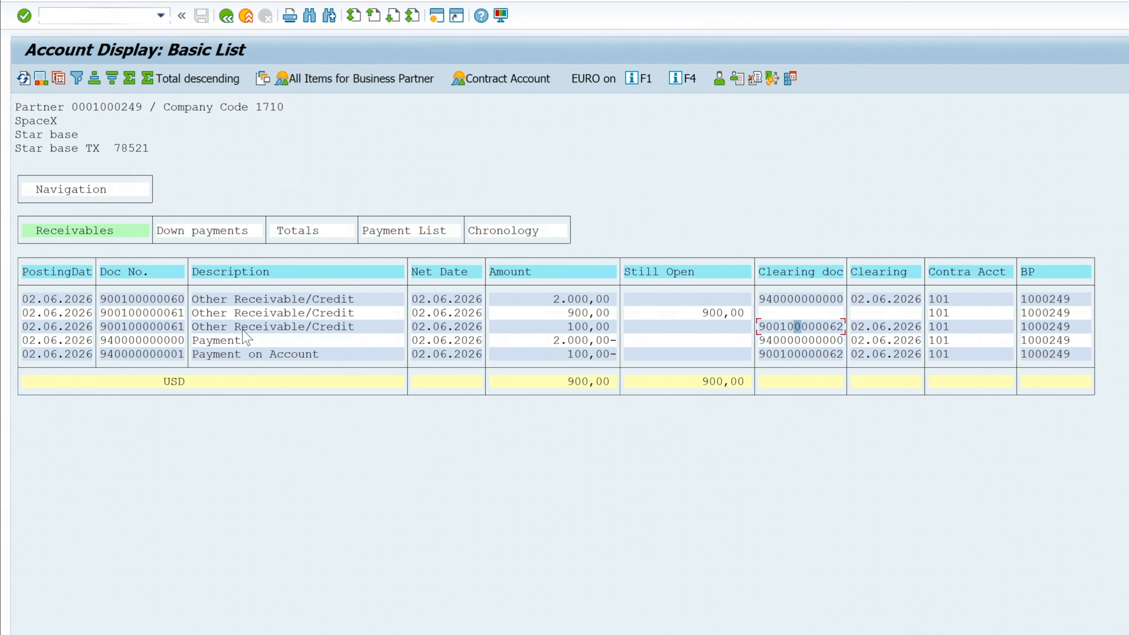
Step: Open the 2.000,00 receivable's document header and check its origin
{"action": "double_click", "coordinate": [247, 297]}
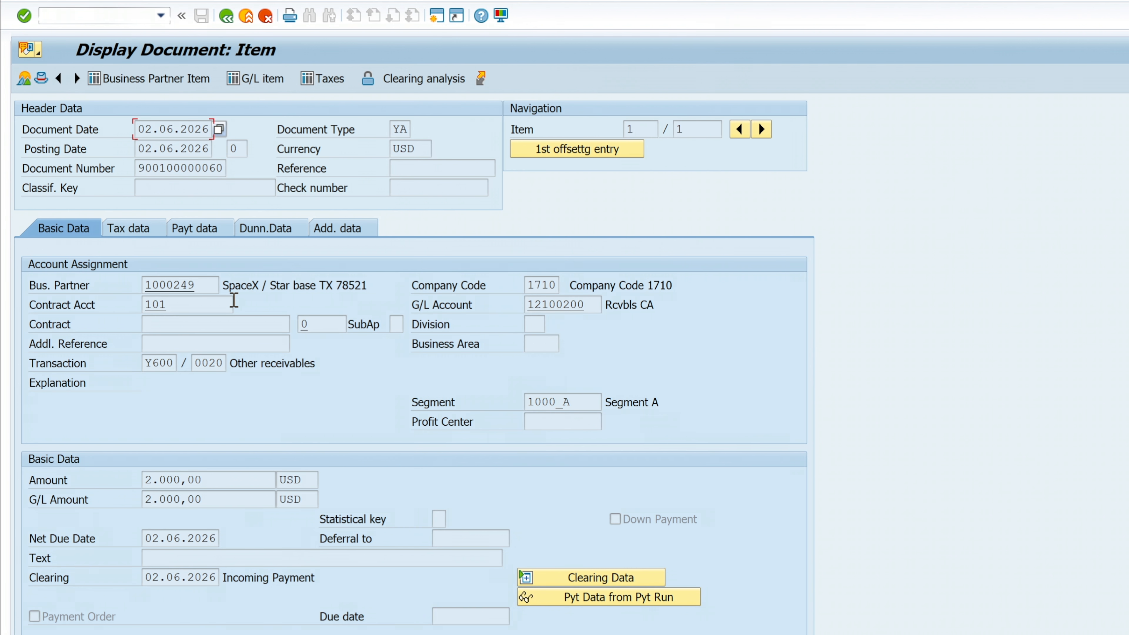
{"action": "left_click", "coordinate": [41, 78]}
{"action": "left_click", "coordinate": [144, 324]}
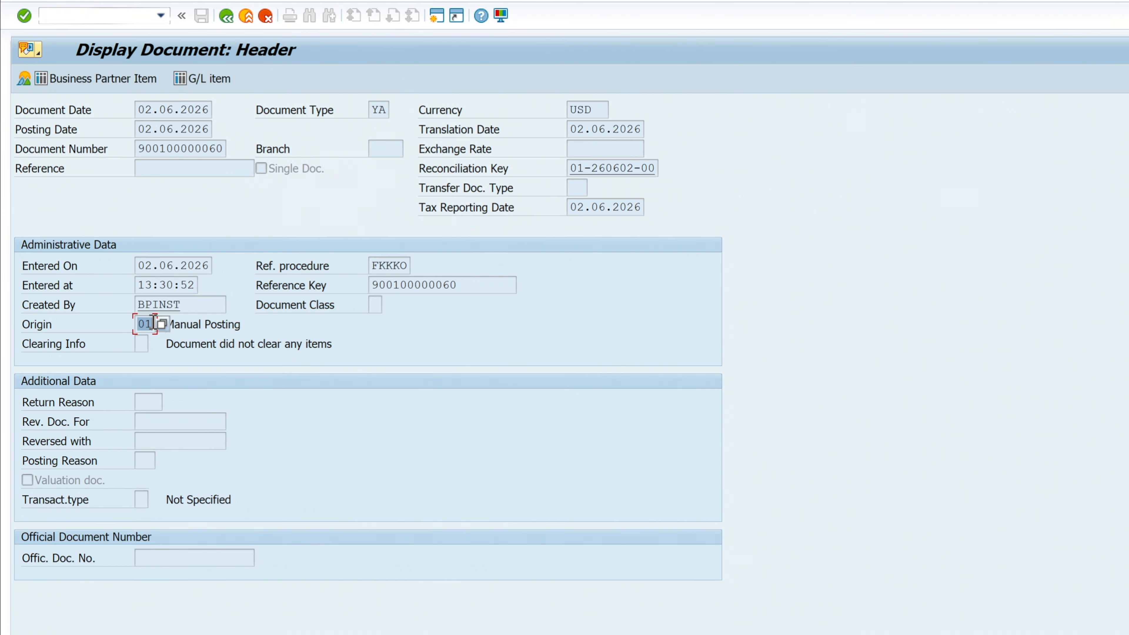
Step: Browse the possible document origin keys for the 2.000,00 receivable, including 77 CI Invoicing and the entries that follow it
{"action": "left_click", "coordinate": [162, 324]}
{"action": "scroll", "coordinate": [280, 515], "scroll_direction": "down", "scroll_amount": 20}
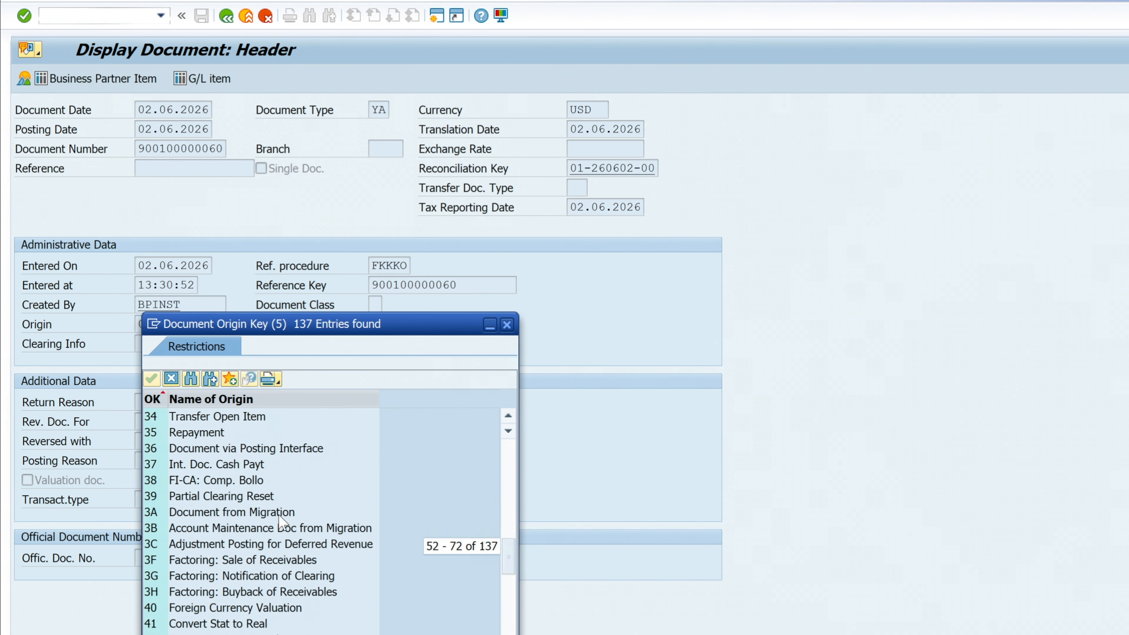
{"action": "scroll", "coordinate": [307, 511], "scroll_direction": "down", "scroll_amount": 3}
{"action": "left_click", "coordinate": [306, 528]}
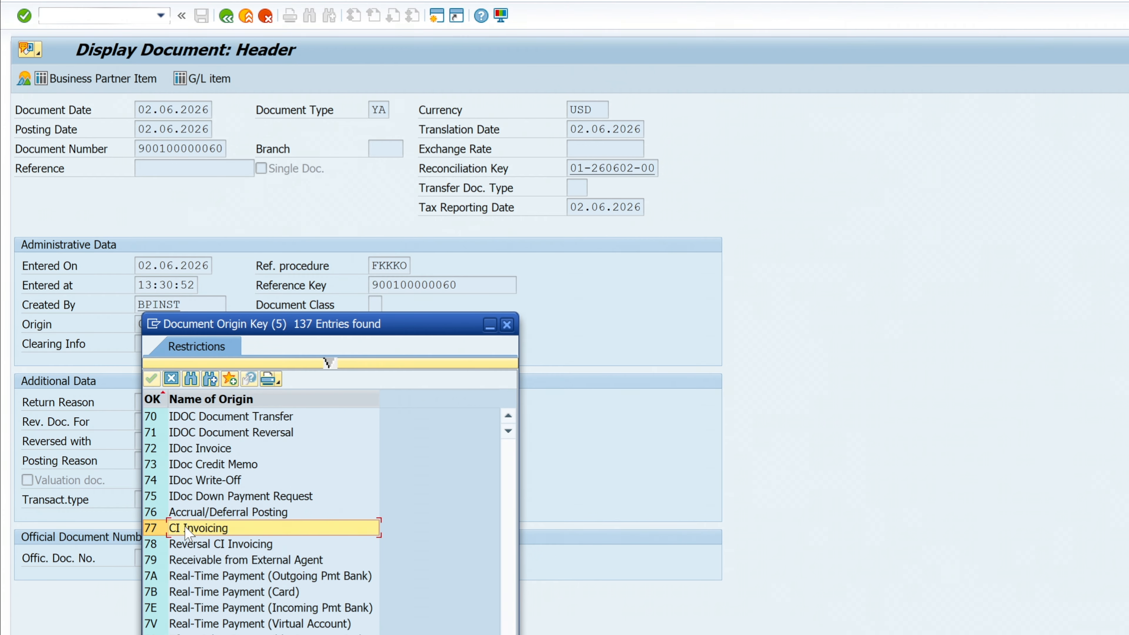
{"action": "scroll", "coordinate": [187, 531], "scroll_direction": "down", "scroll_amount": 4}
{"action": "scroll", "coordinate": [236, 565], "scroll_direction": "up", "scroll_amount": 6}
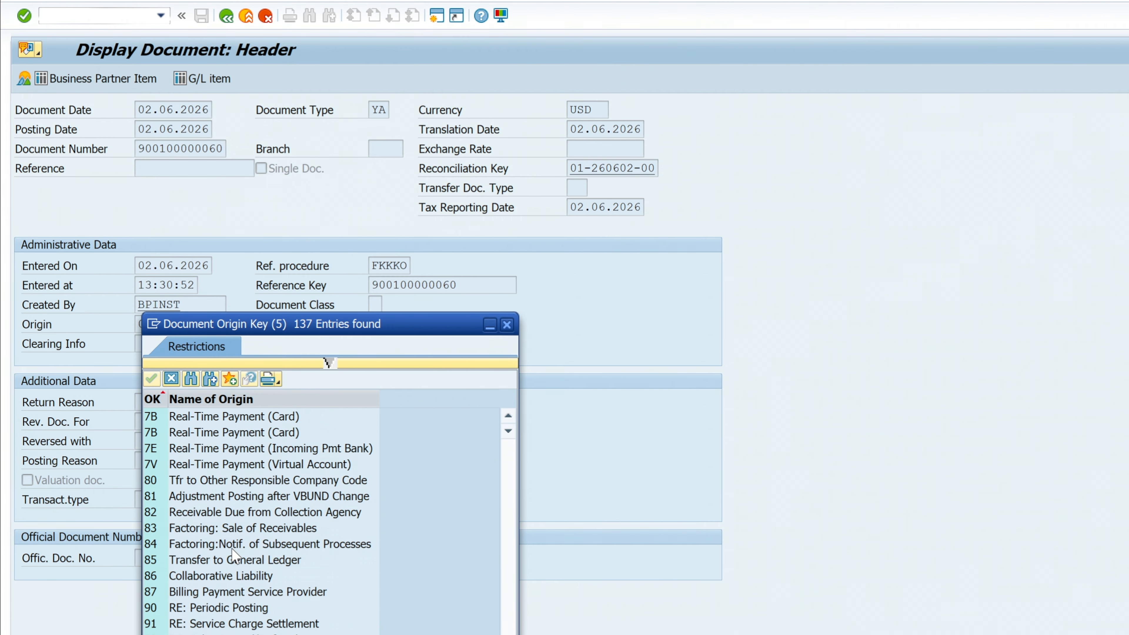
{"action": "scroll", "coordinate": [227, 501], "scroll_direction": "down", "scroll_amount": 6}
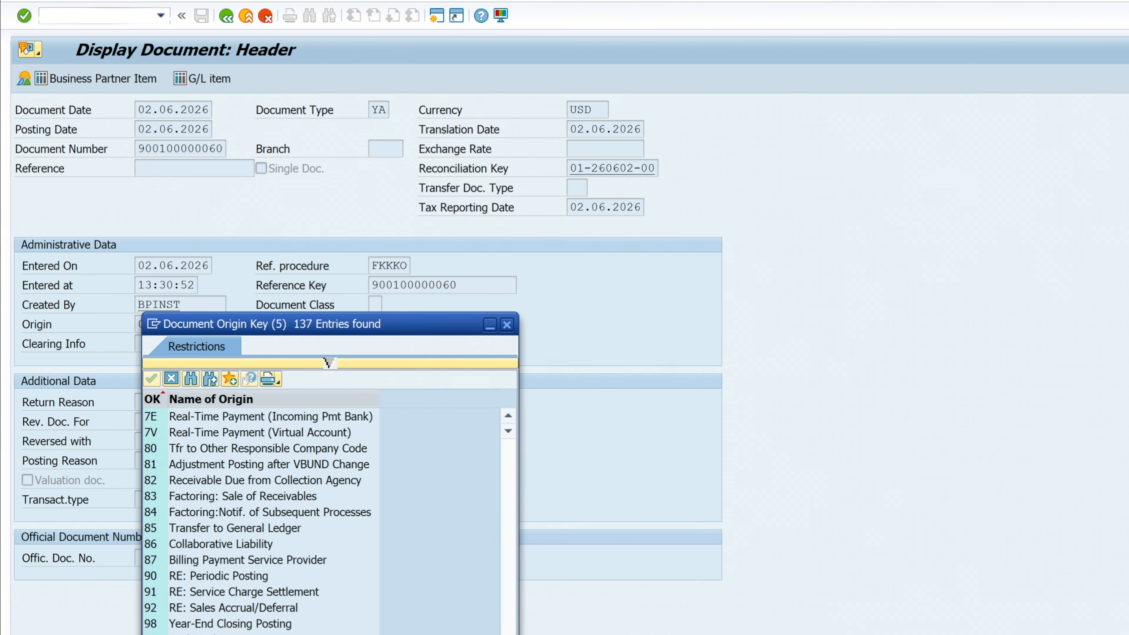
Step: Review the document origin keys from 01 Manual Posting onward and return to the account's receivables list
{"action": "scroll", "coordinate": [243, 475], "scroll_direction": "up", "scroll_amount": 15}
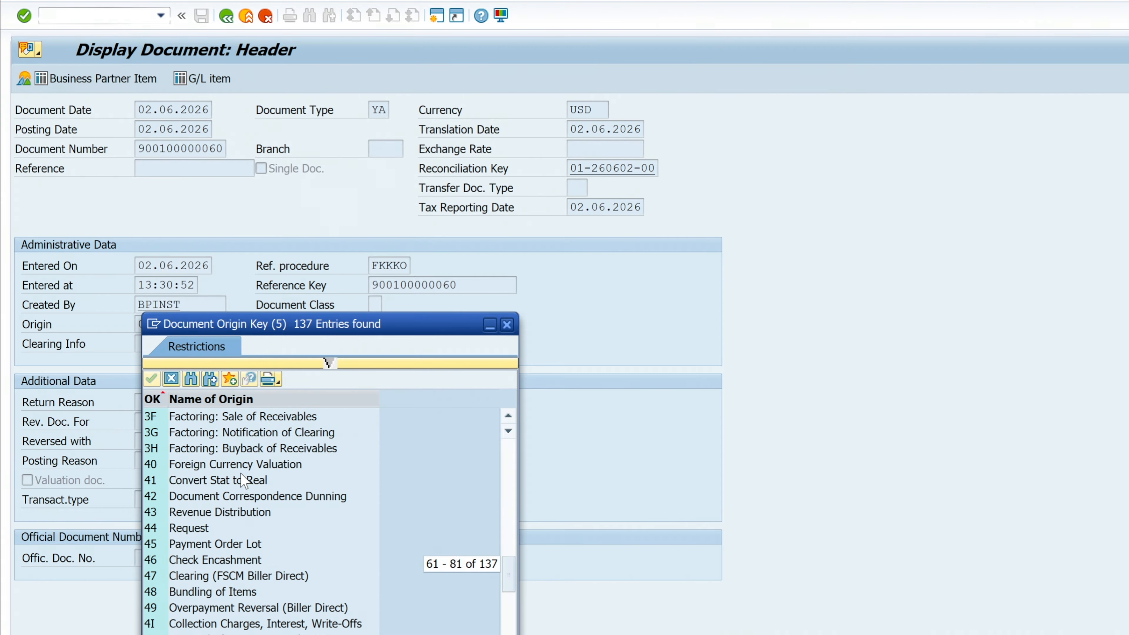
{"action": "scroll", "coordinate": [242, 475], "scroll_direction": "up", "scroll_amount": 10}
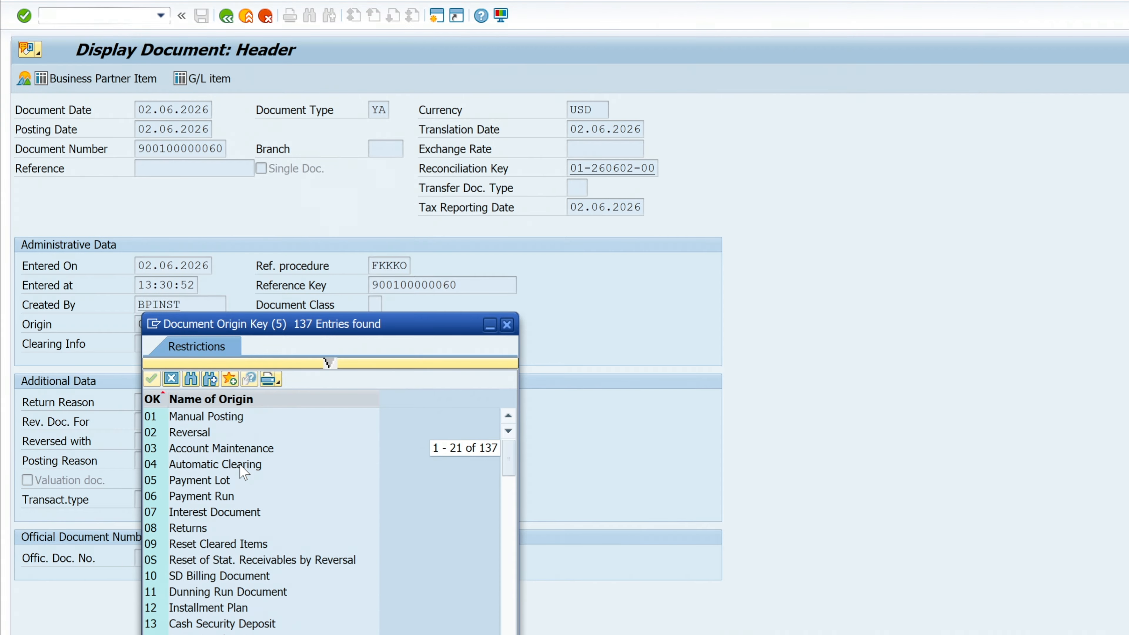
{"action": "scroll", "coordinate": [244, 473], "scroll_direction": "down", "scroll_amount": 20}
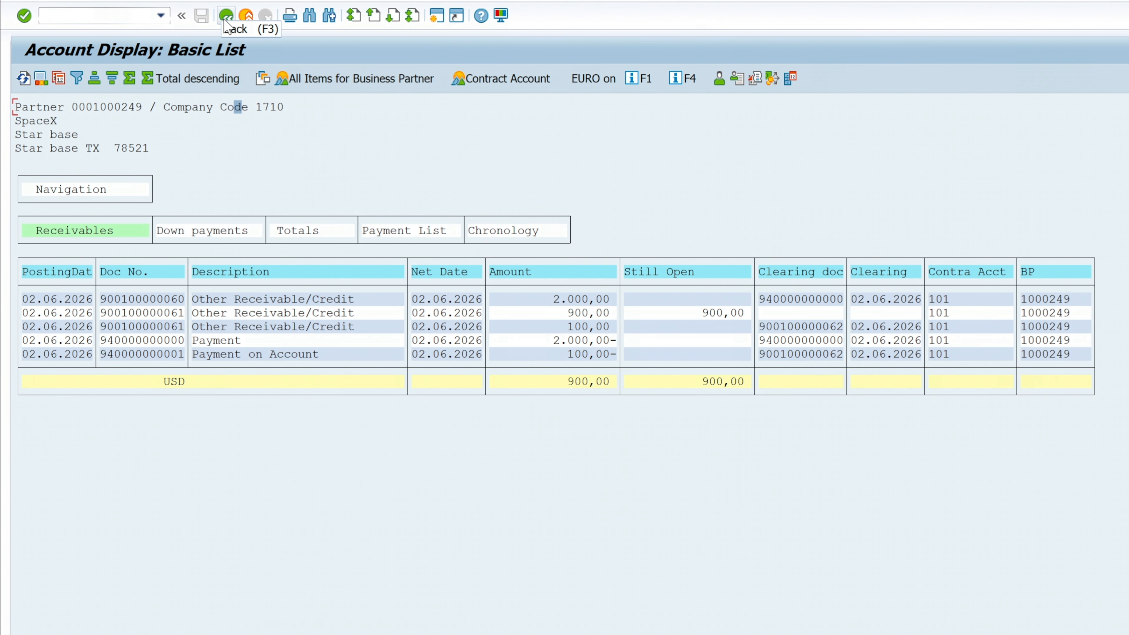
{"action": "left_click", "coordinate": [100, 16]}
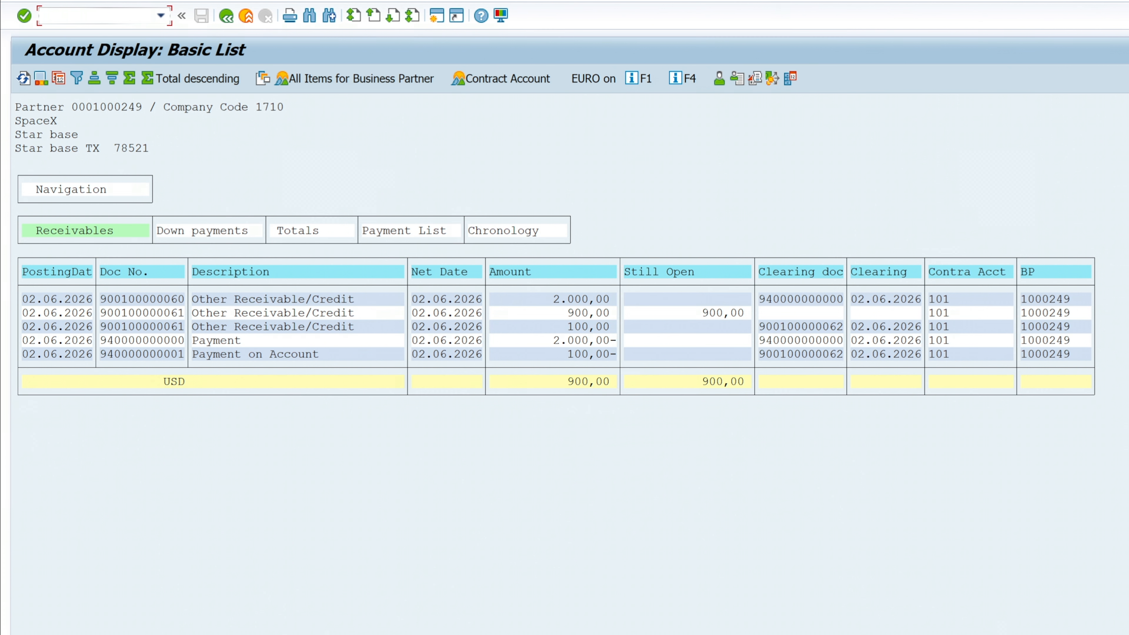
{"action": "type", "text": "/nfp07"}
{"action": "key", "text": "Return"}
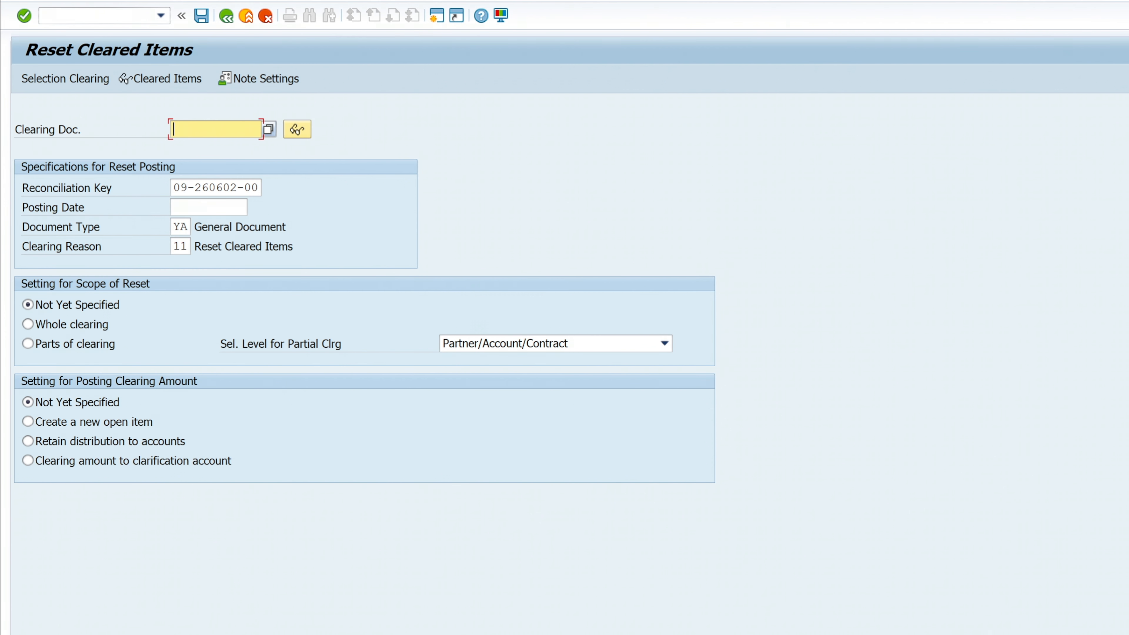
{"action": "key", "text": "alt+Tab"}
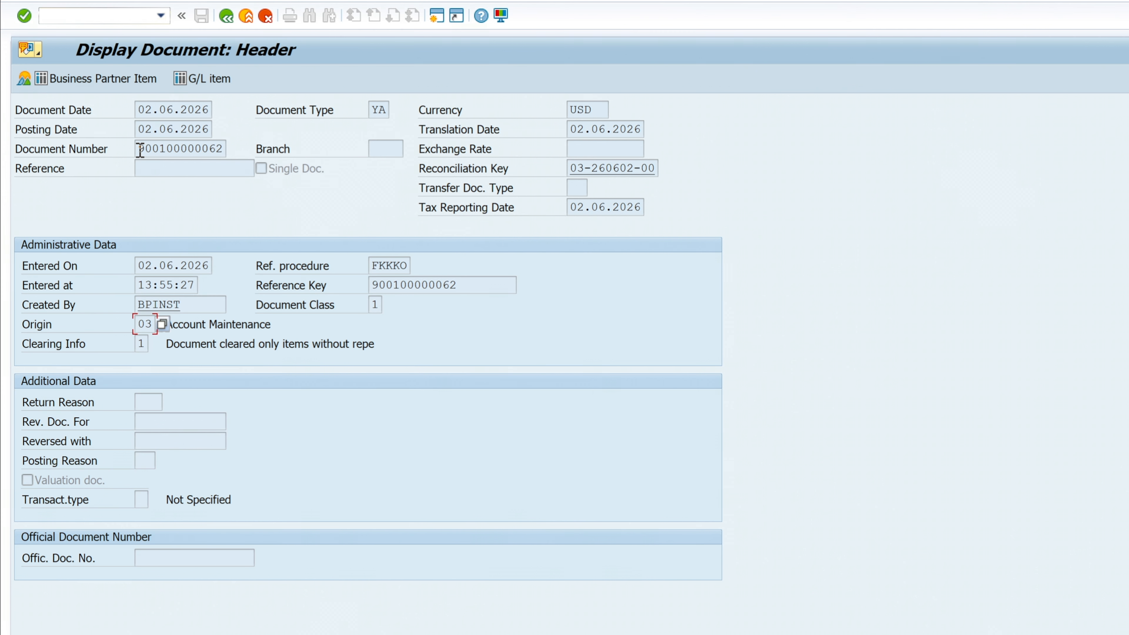
{"action": "left_click_drag", "start_coordinate": [140, 150], "coordinate": [232, 149]}
{"action": "key", "text": "ctrl+c"}
{"action": "key", "text": "alt+Tab"}
{"action": "key", "text": "ctrl+v"}
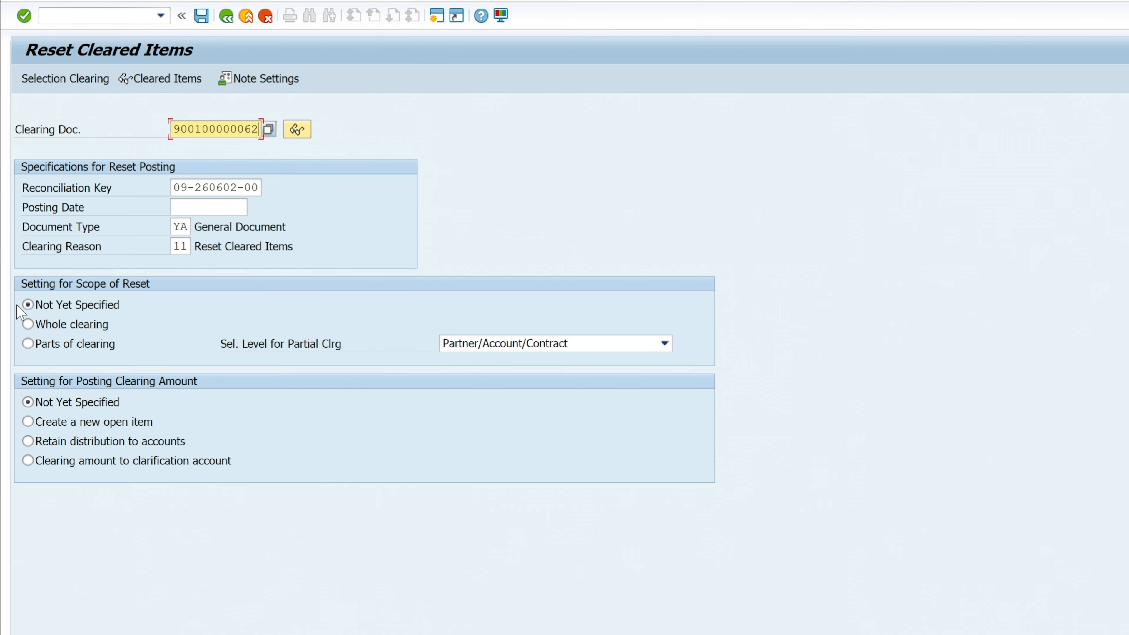
Step: Reset the whole clearing with the clearing amount posted as a new open item, and review the document numbers of the last clearing reset
{"action": "left_click", "coordinate": [52, 326]}
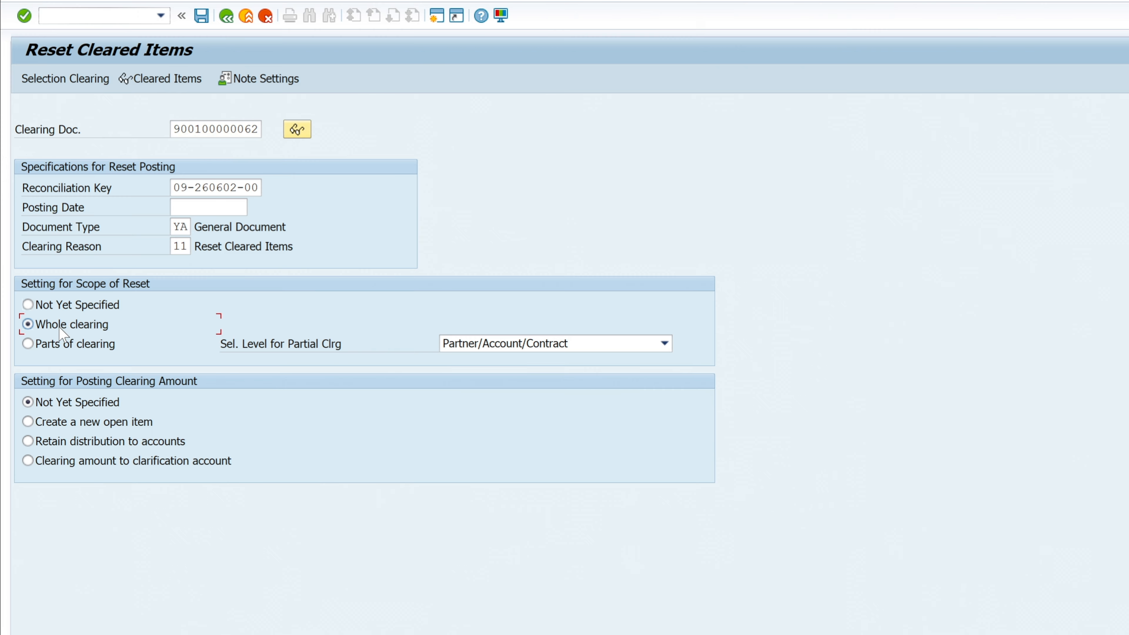
{"action": "left_click", "coordinate": [68, 424]}
{"action": "left_click_drag", "start_coordinate": [176, 129], "coordinate": [260, 129]}
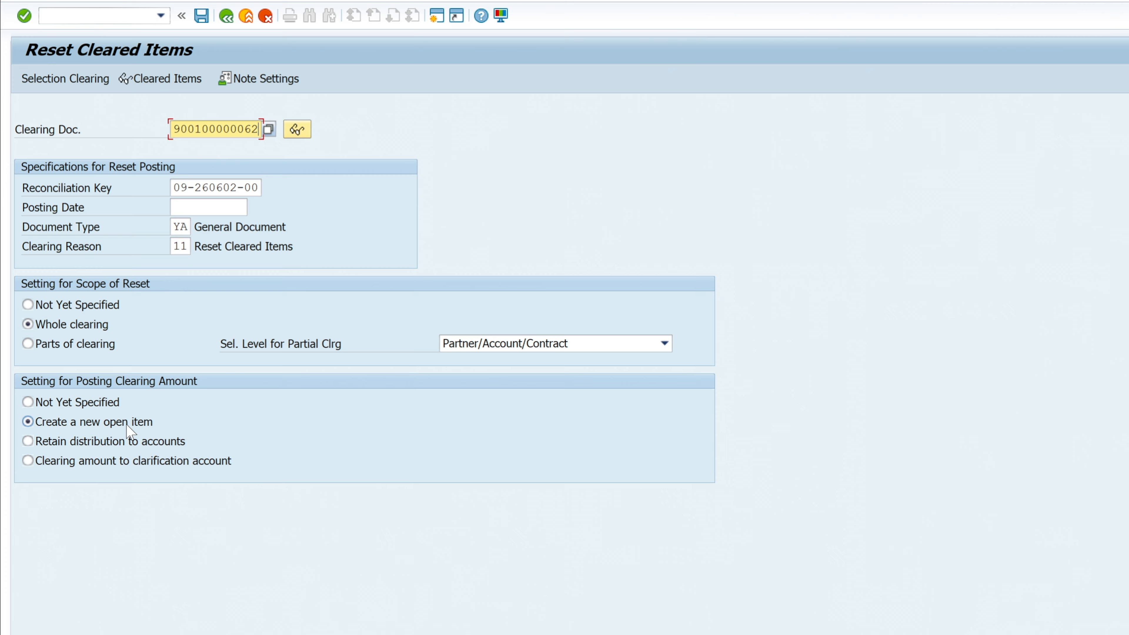
{"action": "left_click", "coordinate": [68, 441]}
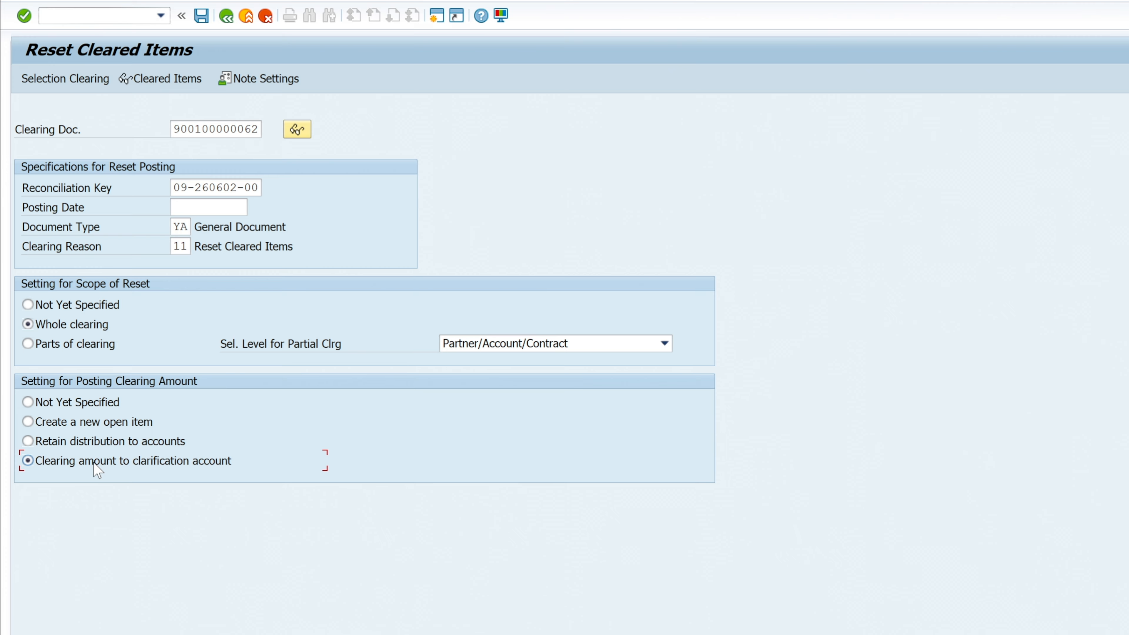
{"action": "left_click", "coordinate": [58, 423]}
{"action": "key", "text": "ctrl+s"}
{"action": "left_click", "coordinate": [326, 297]}
{"action": "key", "text": "Return"}
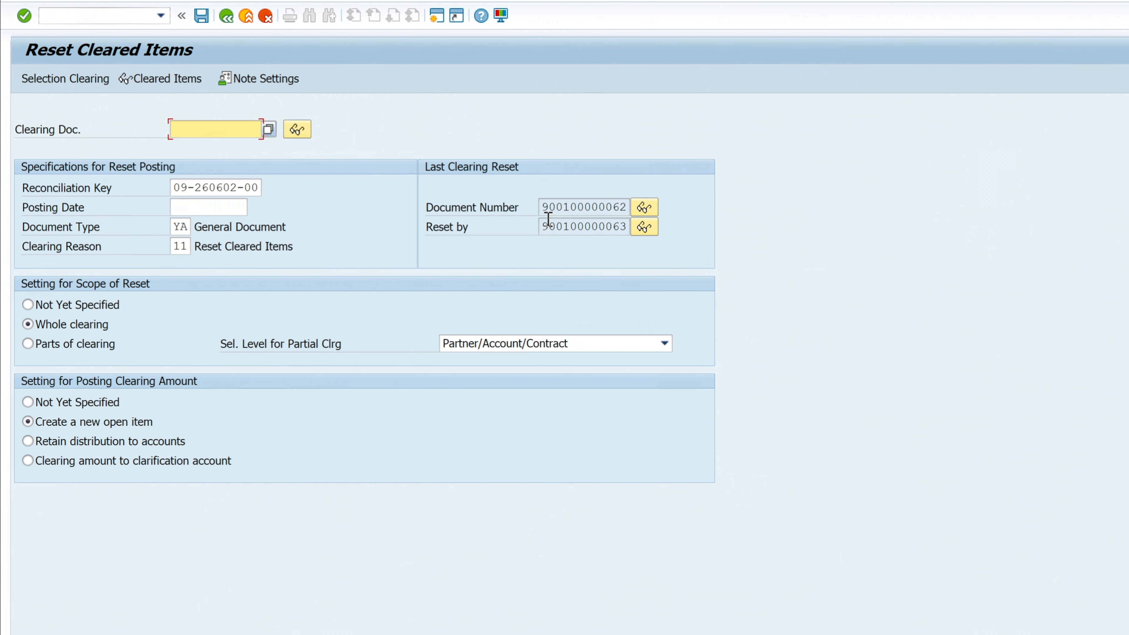
{"action": "double_click", "coordinate": [551, 208]}
{"action": "double_click", "coordinate": [601, 226]}
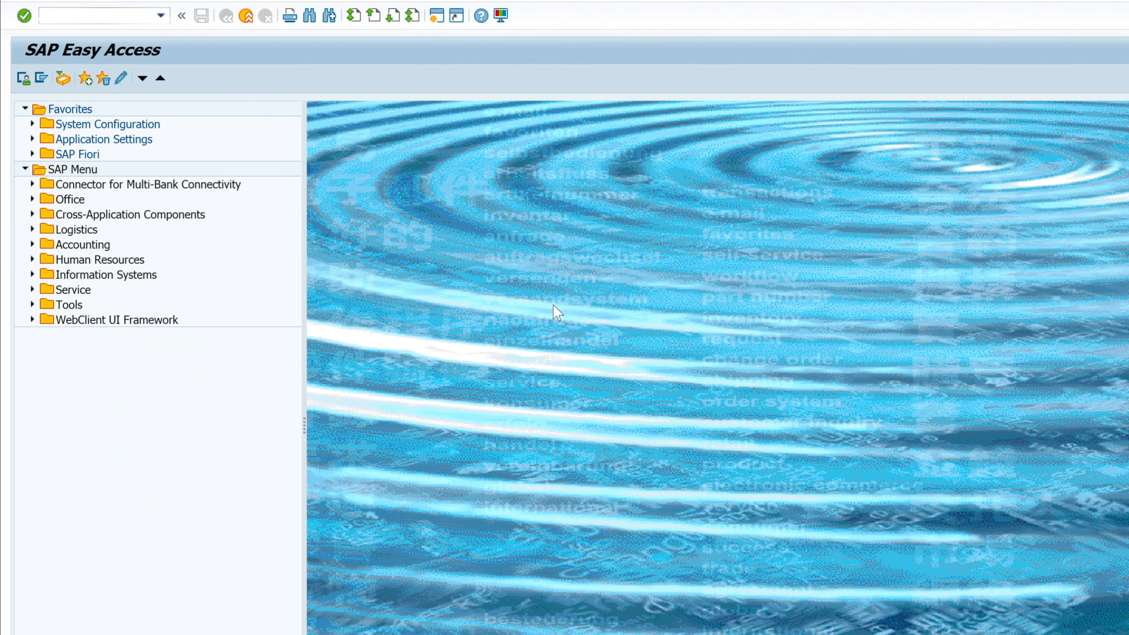
Step: Open the account display (FPL9) for SpaceX and check the open amounts of the second receivable and the Payment on Account
{"action": "type", "text": "fpl9"}
{"action": "key", "text": "Return"}
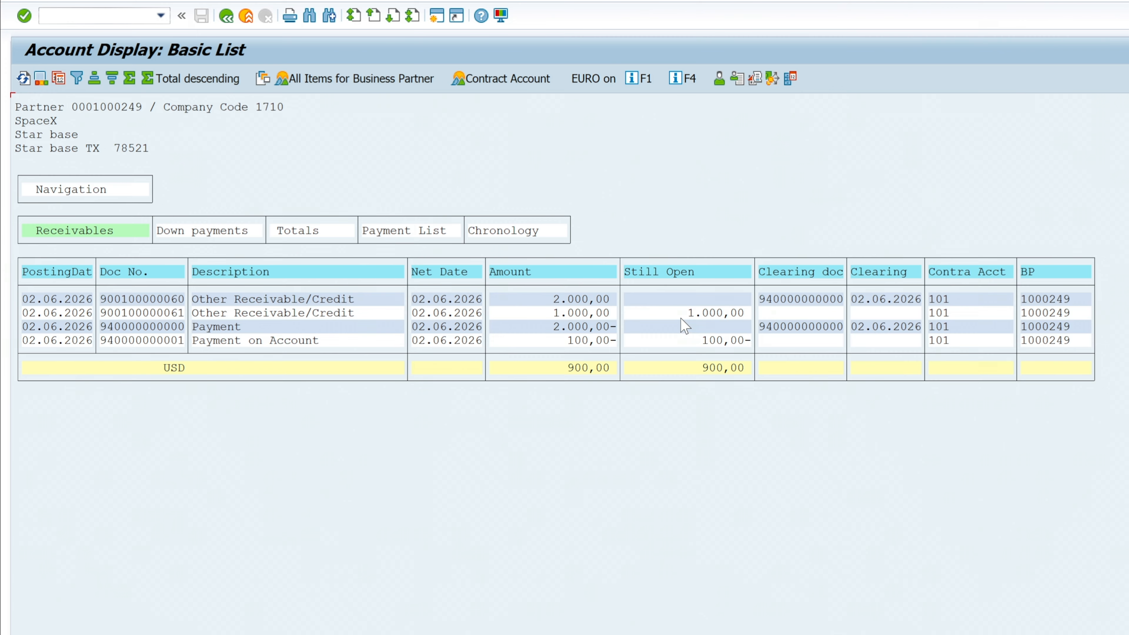
{"action": "left_click", "coordinate": [693, 313]}
{"action": "left_click", "coordinate": [751, 341]}
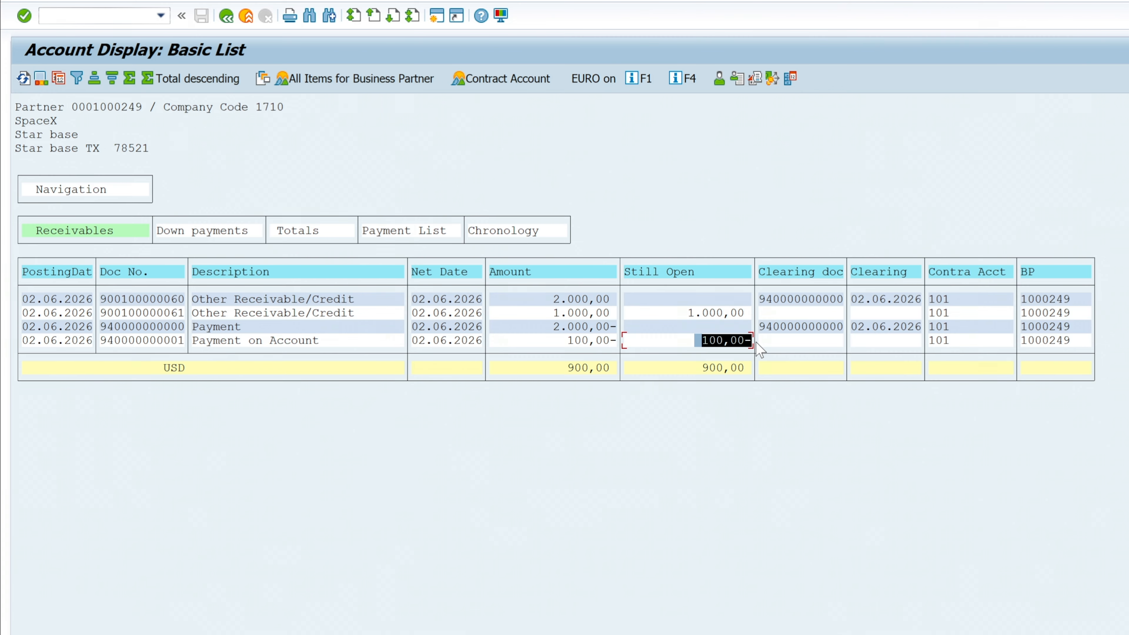
Step: Show the zero clearing items in the account display's receivables list
{"action": "left_click", "coordinate": [233, 19]}
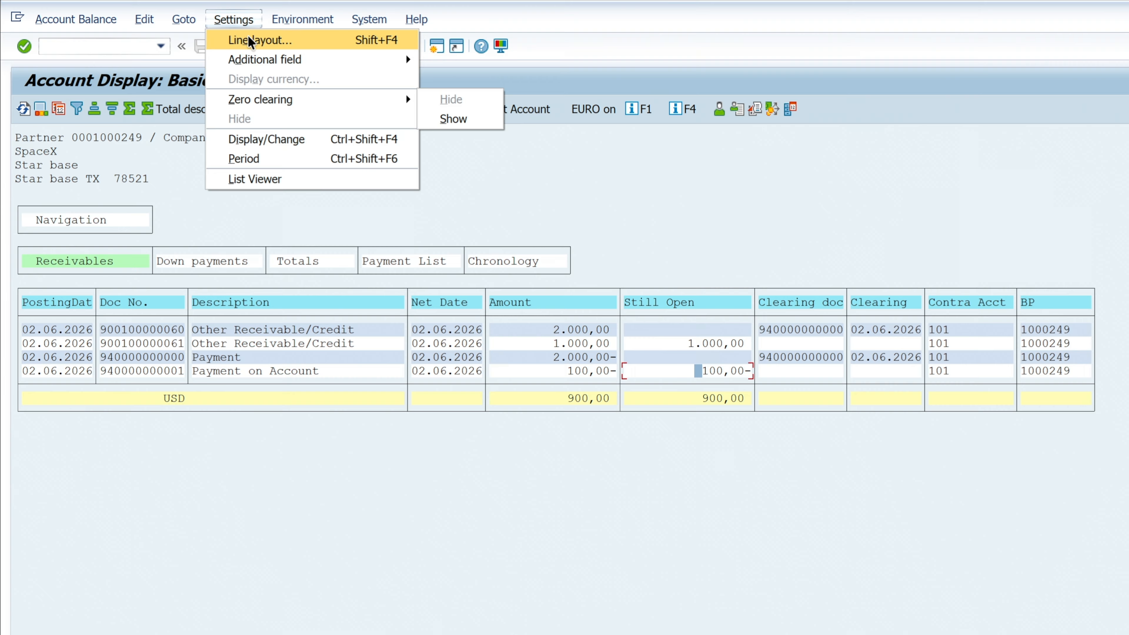
{"action": "left_click", "coordinate": [213, 225]}
{"action": "left_click", "coordinate": [233, 19]}
{"action": "mouse_move", "coordinate": [340, 99]}
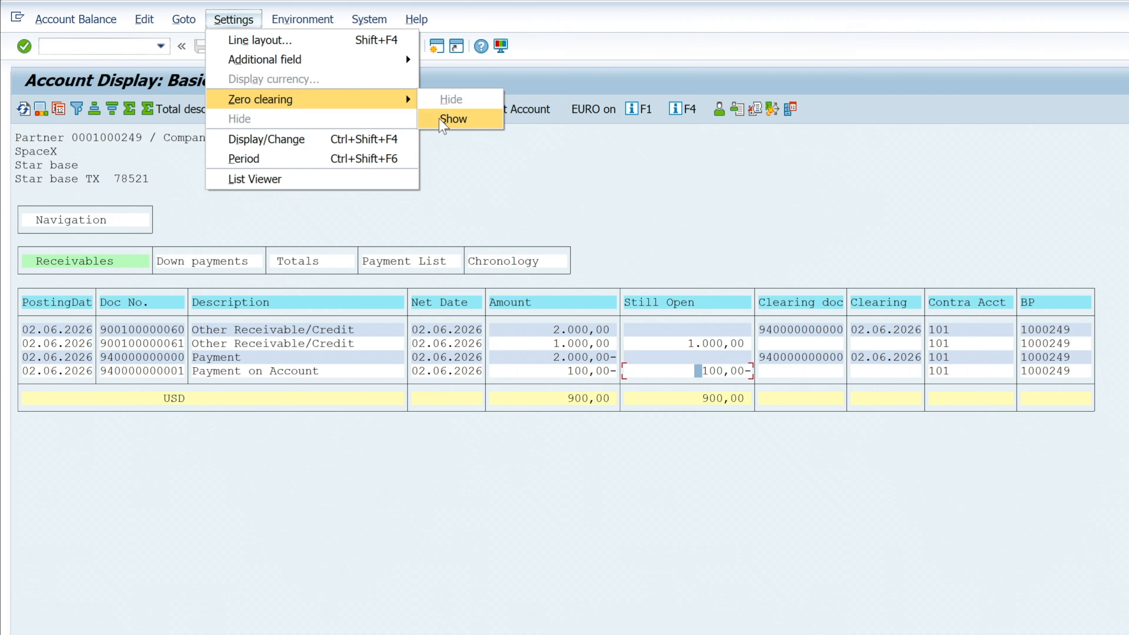
{"action": "left_click", "coordinate": [451, 118]}
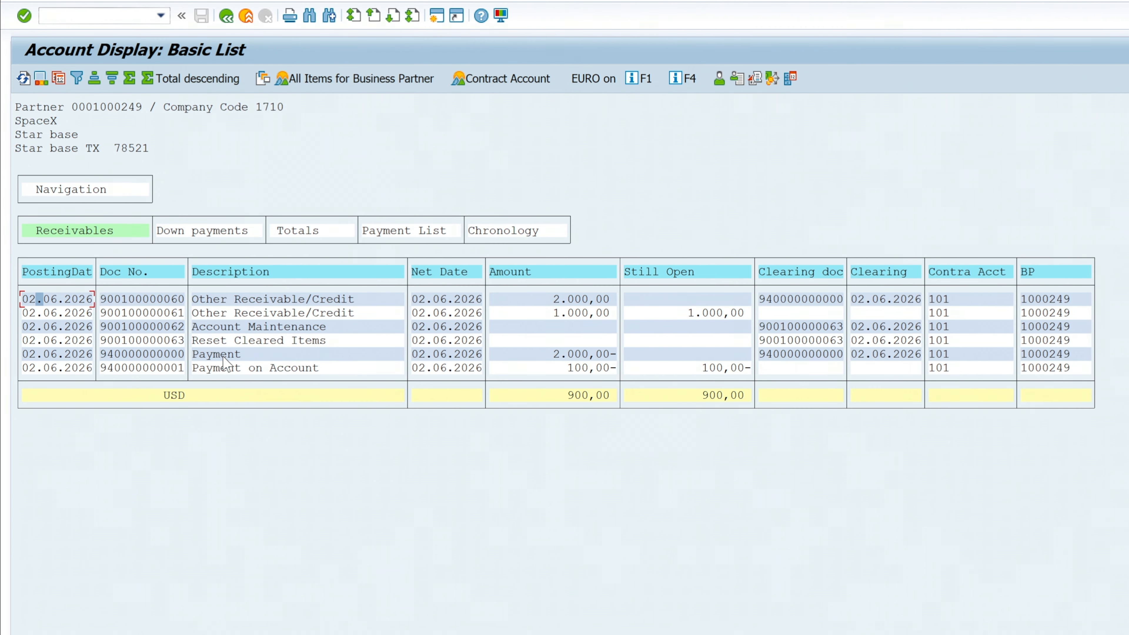
Step: Examine the Account Maintenance and Reset Cleared Items rows with their clearing documents, and the open amount of the Payment on Account
{"action": "left_click_drag", "start_coordinate": [116, 327], "coordinate": [609, 337]}
{"action": "key", "text": "ctrl+c"}
{"action": "key", "text": "Tab"}
{"action": "left_click", "coordinate": [799, 327]}
{"action": "left_click", "coordinate": [799, 340]}
{"action": "left_click_drag", "start_coordinate": [139, 340], "coordinate": [847, 331]}
{"action": "key", "text": "ctrl+c"}
{"action": "left_click_drag", "start_coordinate": [157, 321], "coordinate": [199, 325]}
{"action": "left_click_drag", "start_coordinate": [129, 340], "coordinate": [862, 355]}
{"action": "left_click", "coordinate": [690, 367]}
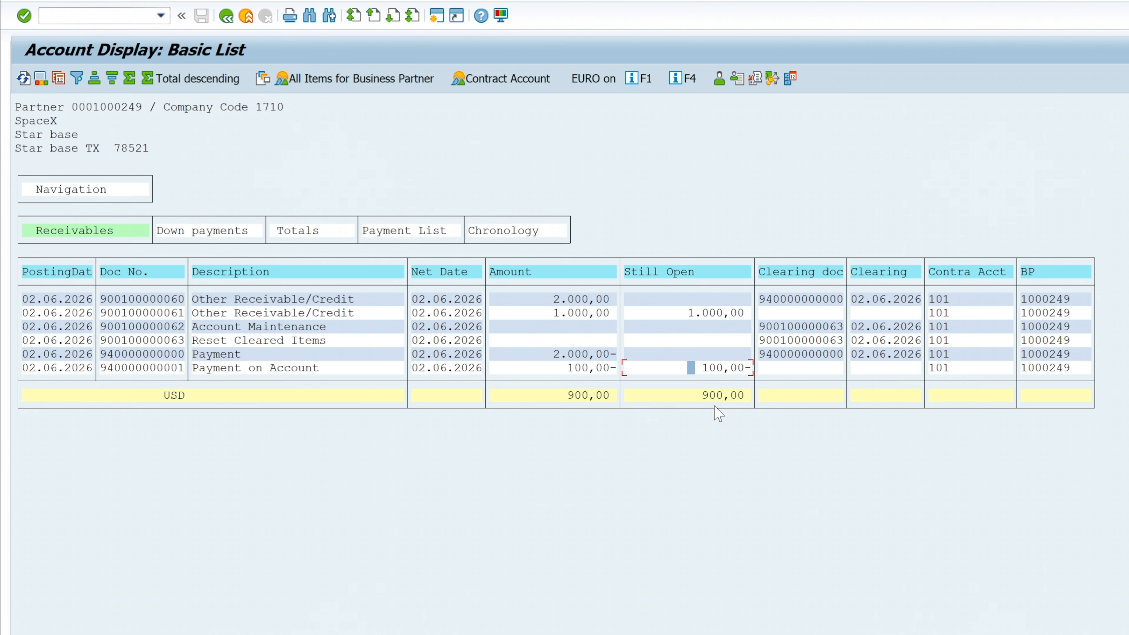